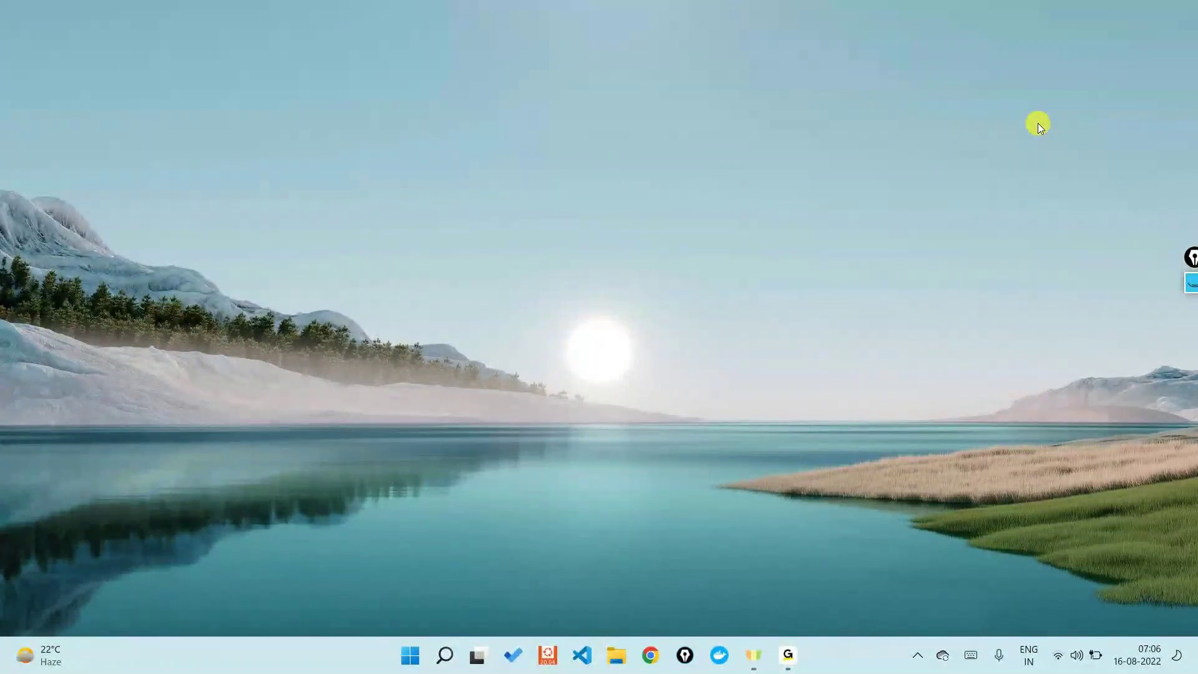
Step: Restore the GoTo window and hide it again, leaving Chrome's New Tab page in front
mouse_move(788, 655)
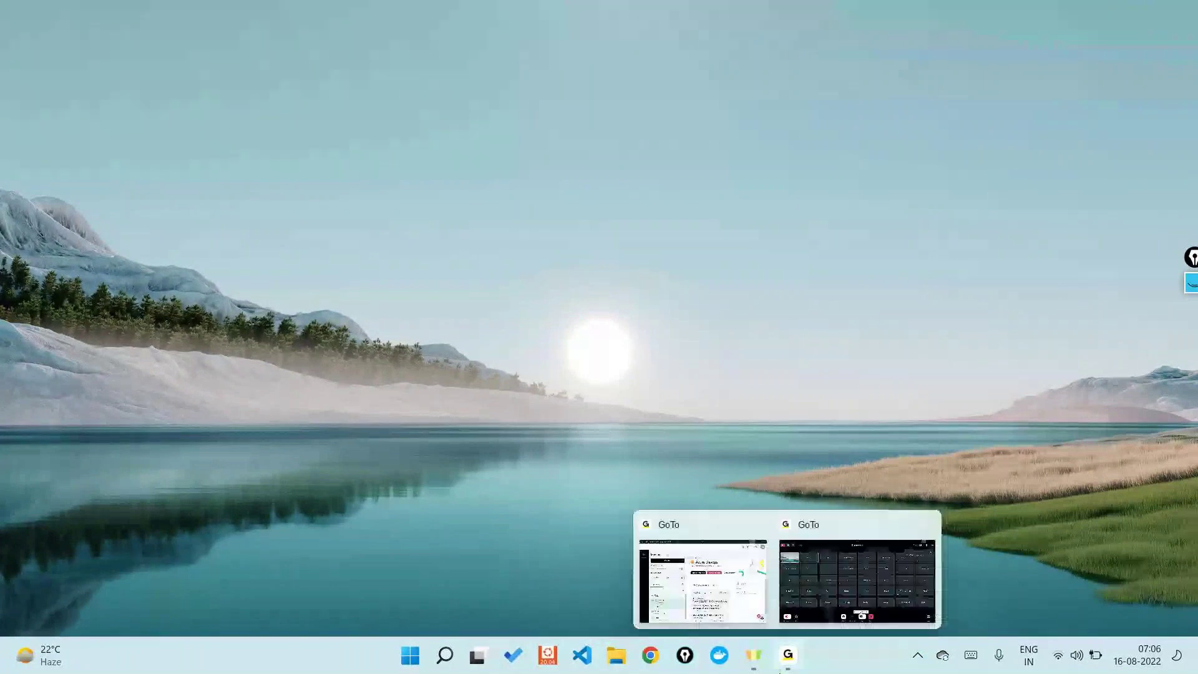
click(841, 547)
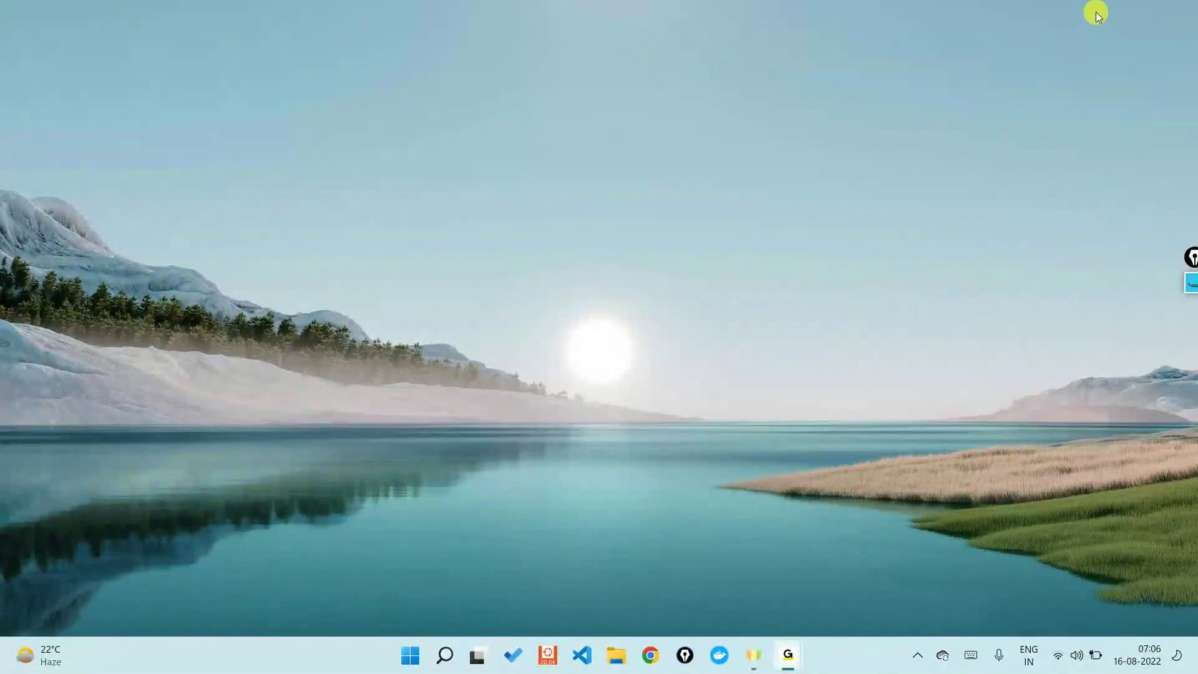
click(707, 254)
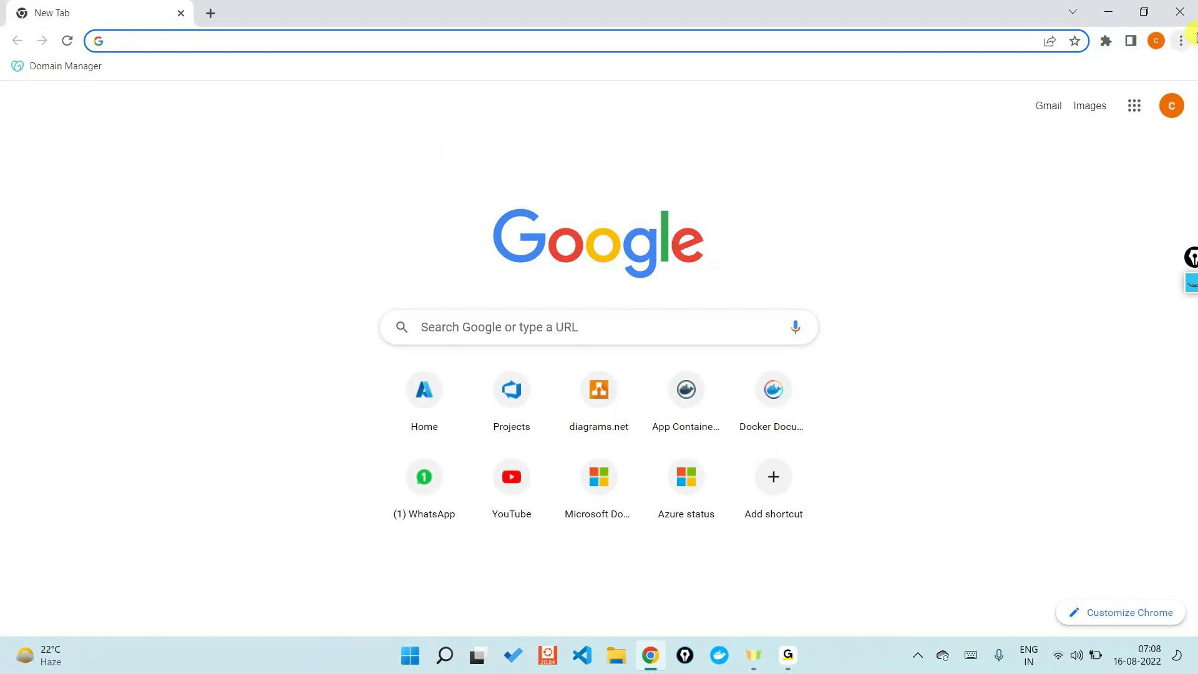
Step: Open a new incognito window and load portal.azure.com
click(1182, 39)
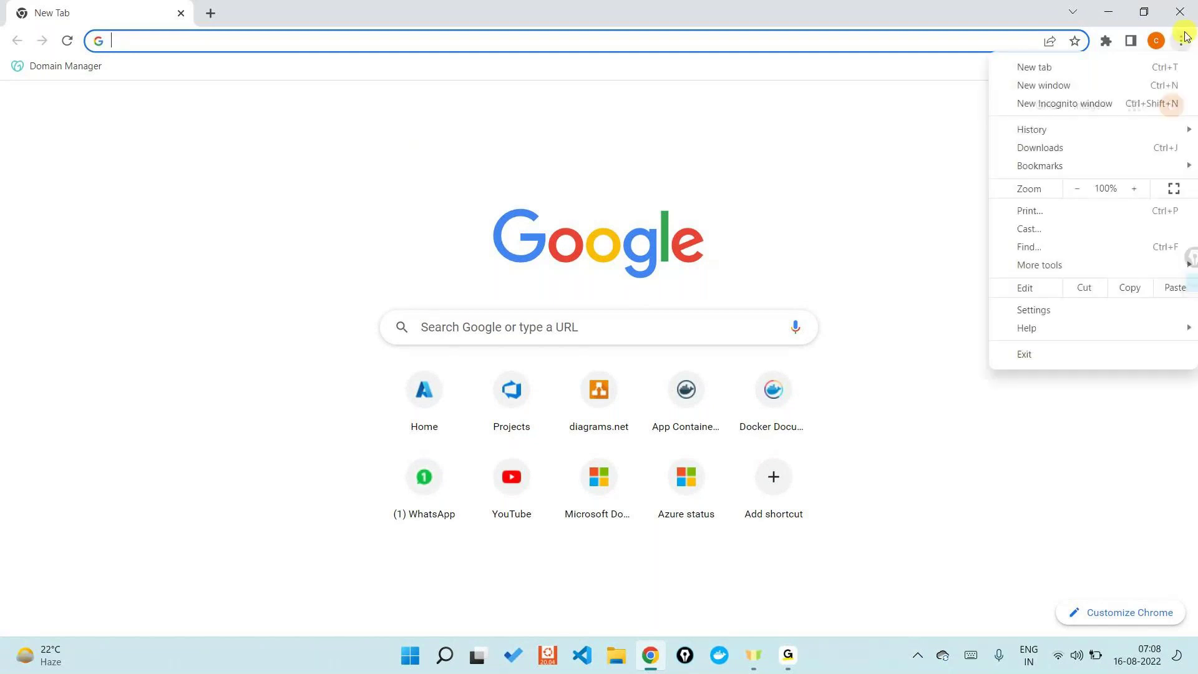
click(1048, 103)
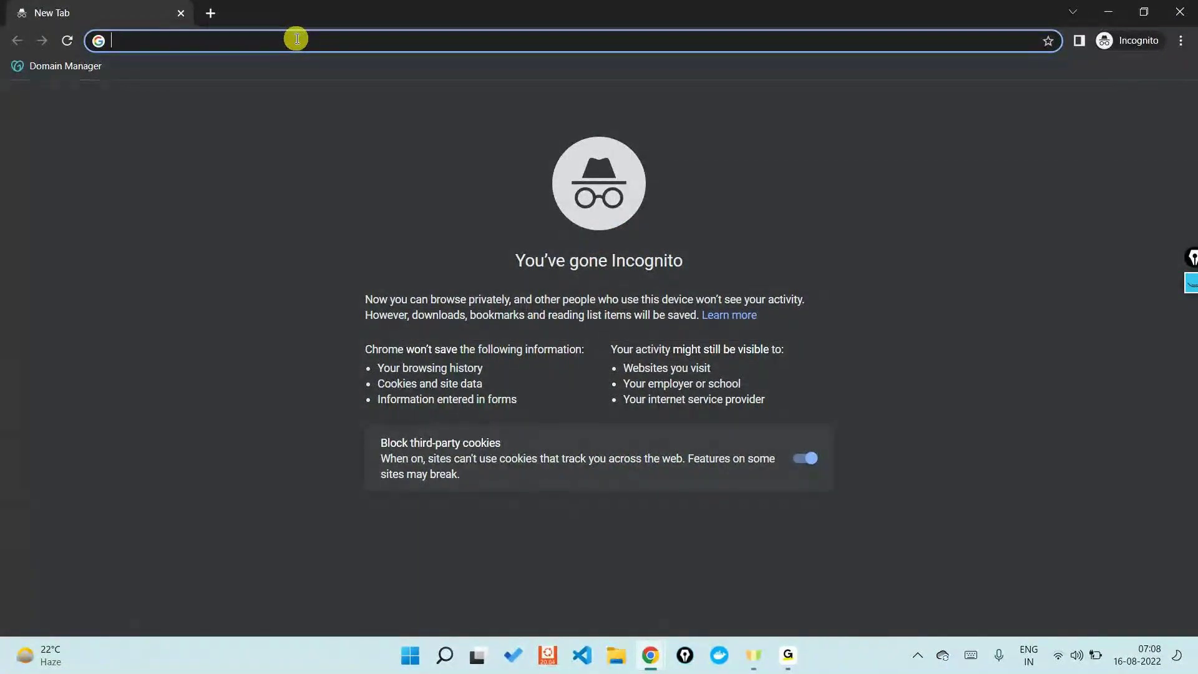
text(portal.azure.com)
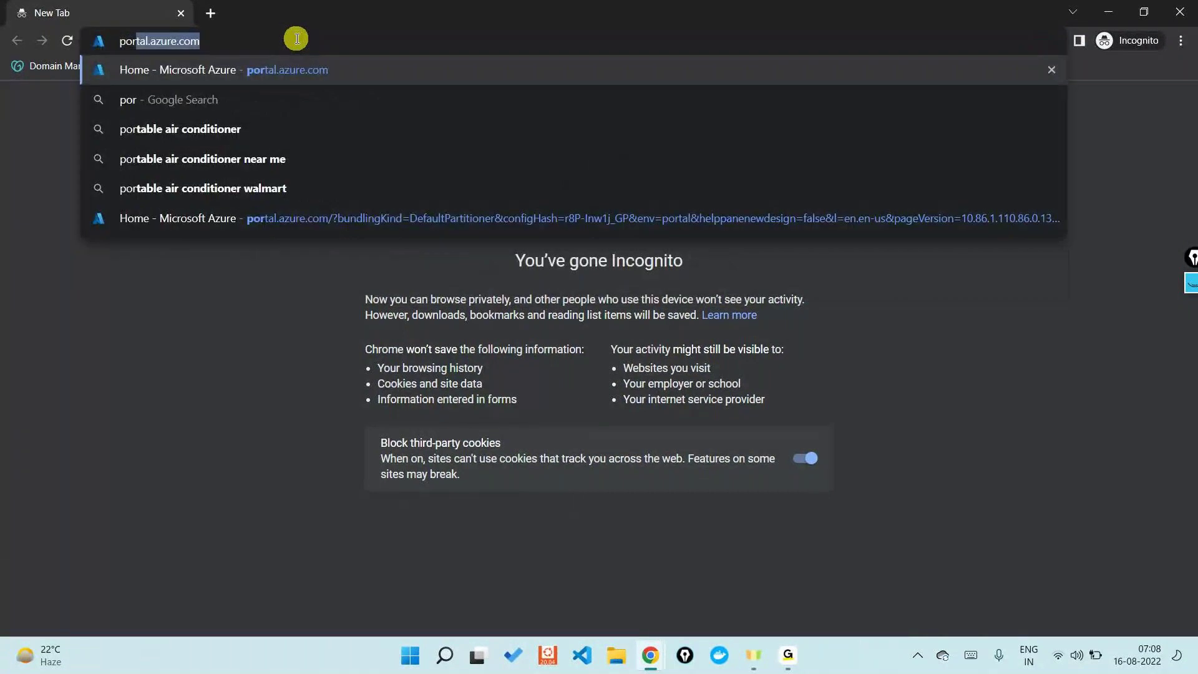
key(Right)
key(Return)
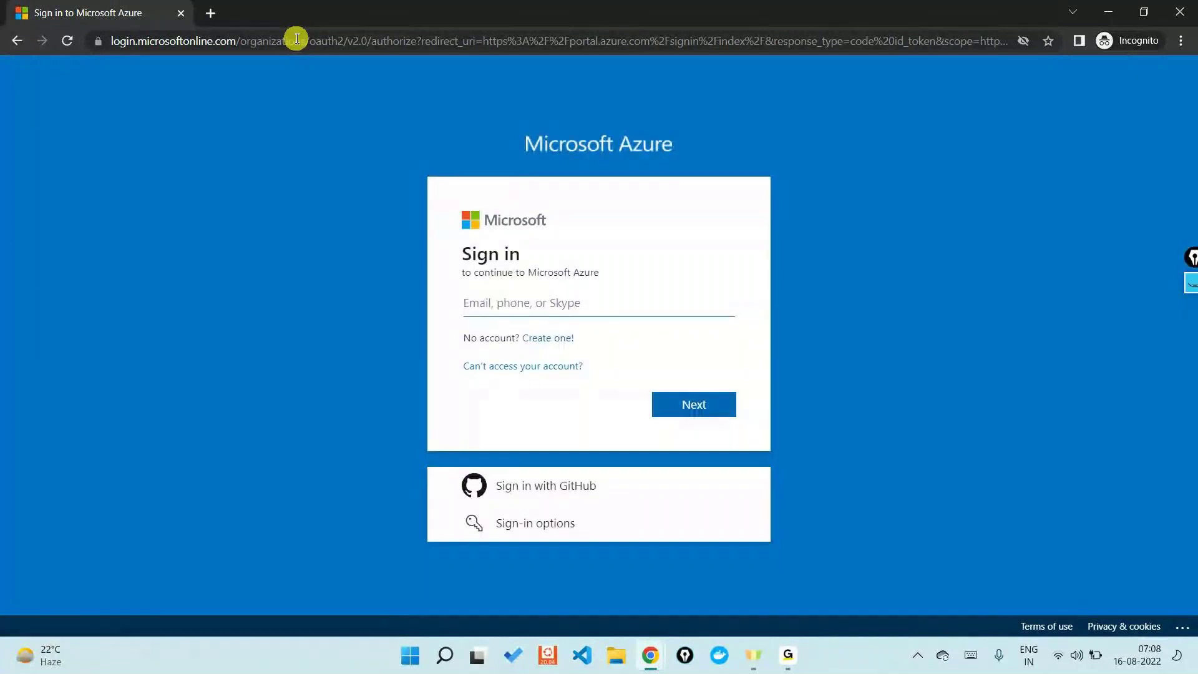
key(alt+Tab)
Step: Start creating a Microsoft account and view the new-email domain options
click(553, 339)
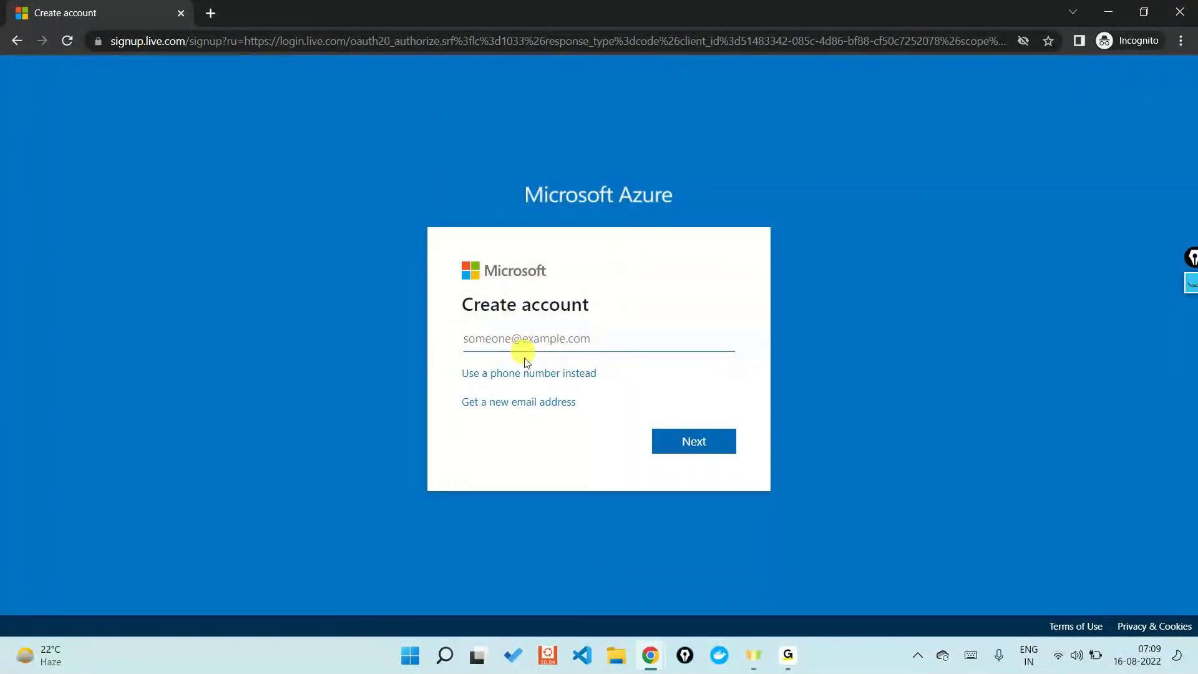
click(521, 402)
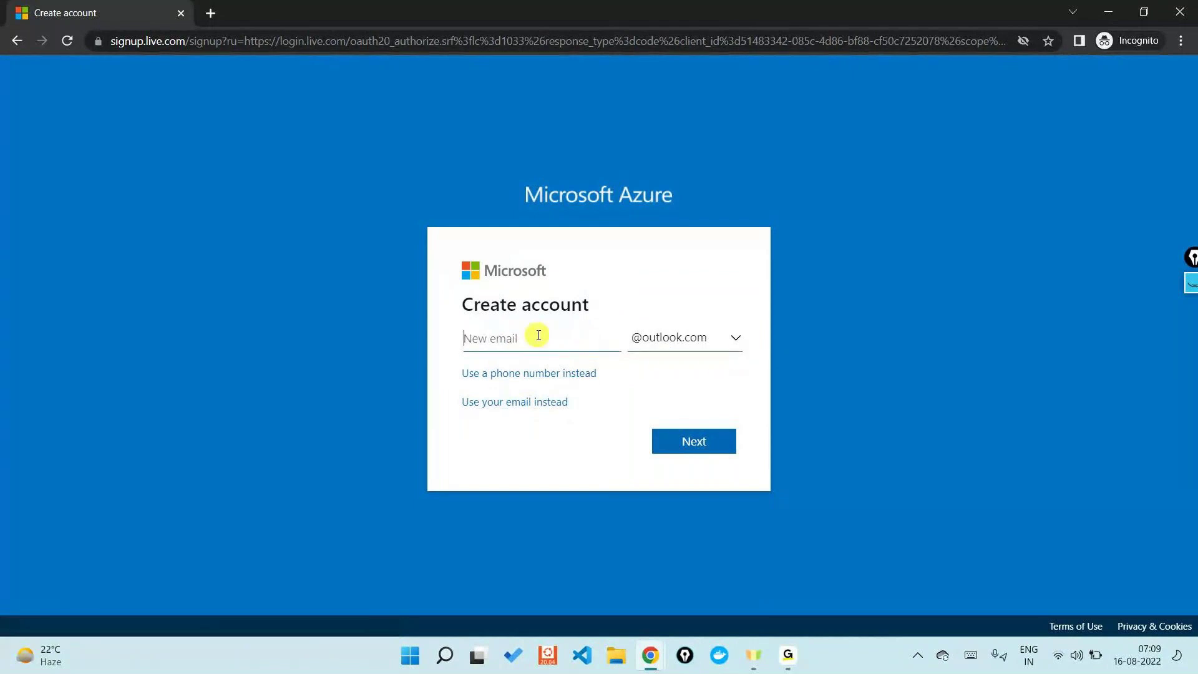
click(717, 348)
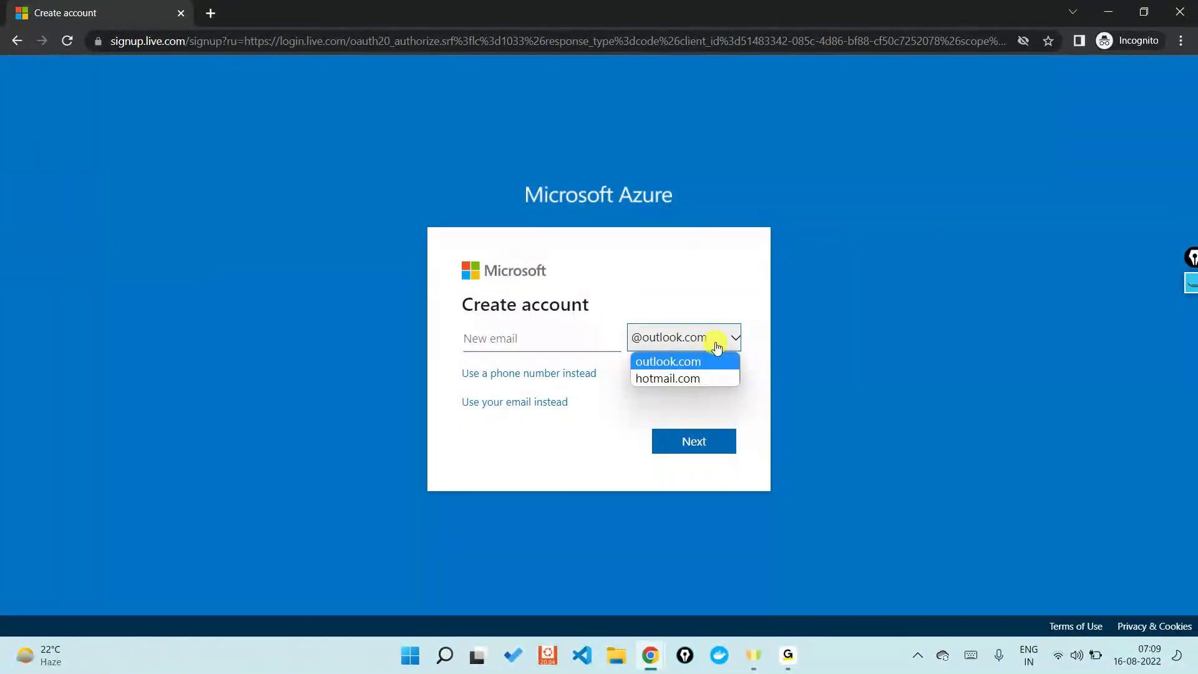
Step: Return to the Azure sign-in page and restart the Create account form
mouse_move(789, 652)
click(805, 620)
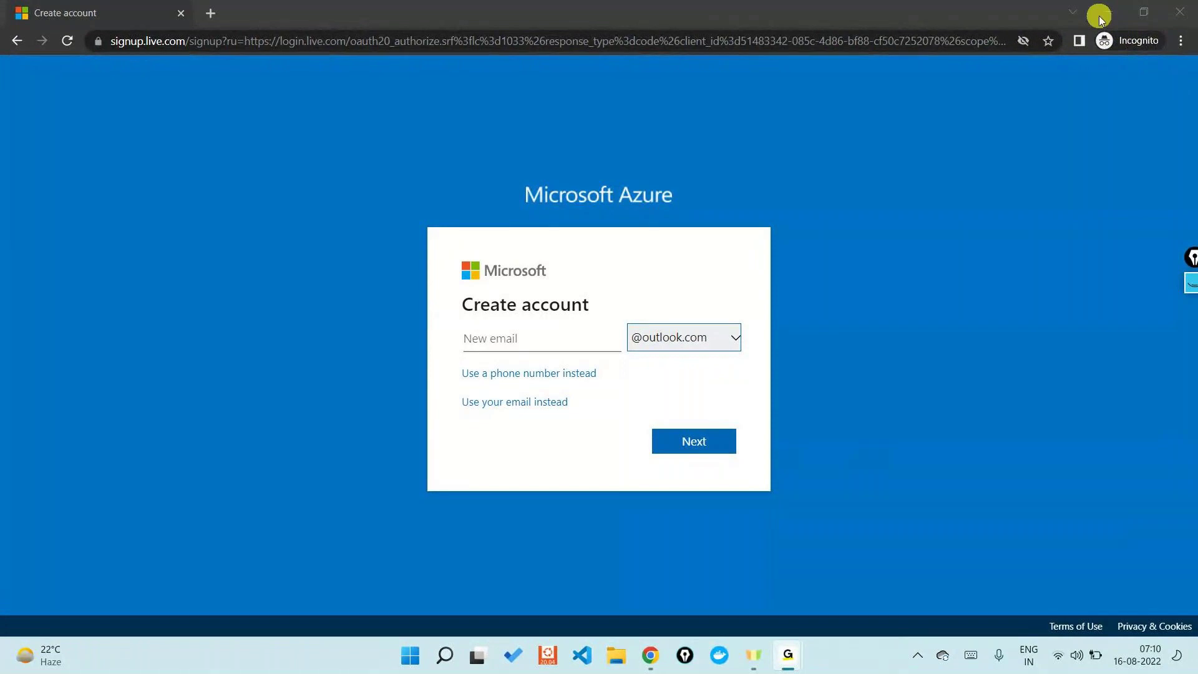
click(1098, 17)
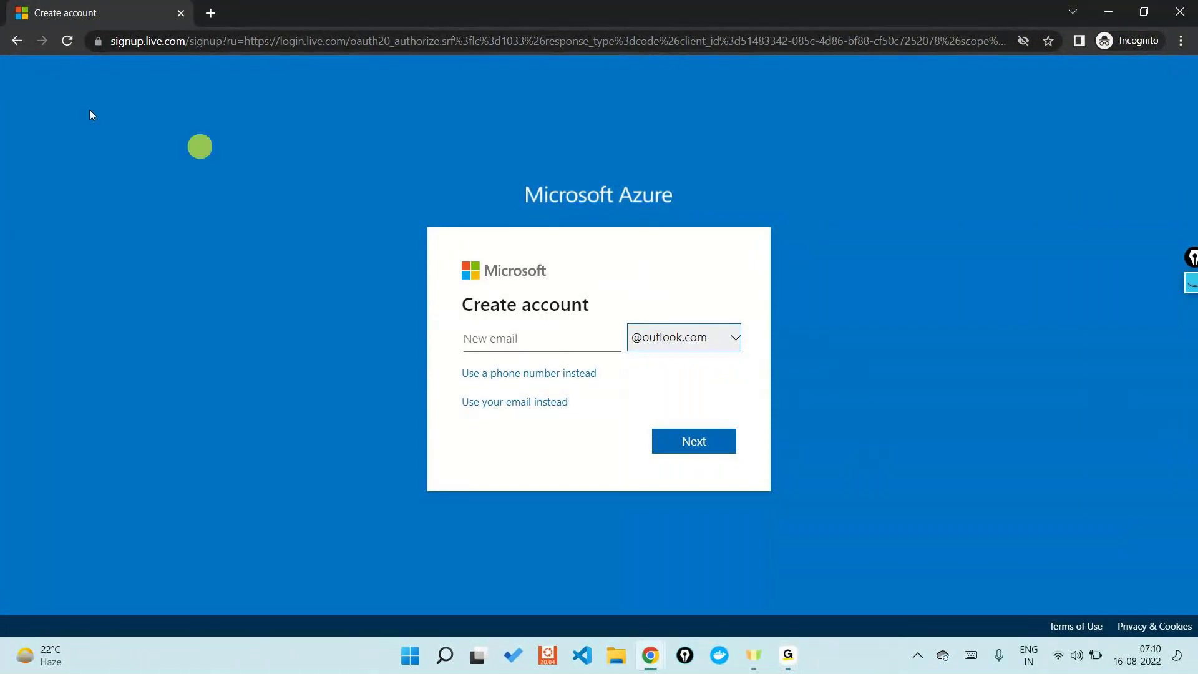
click(22, 39)
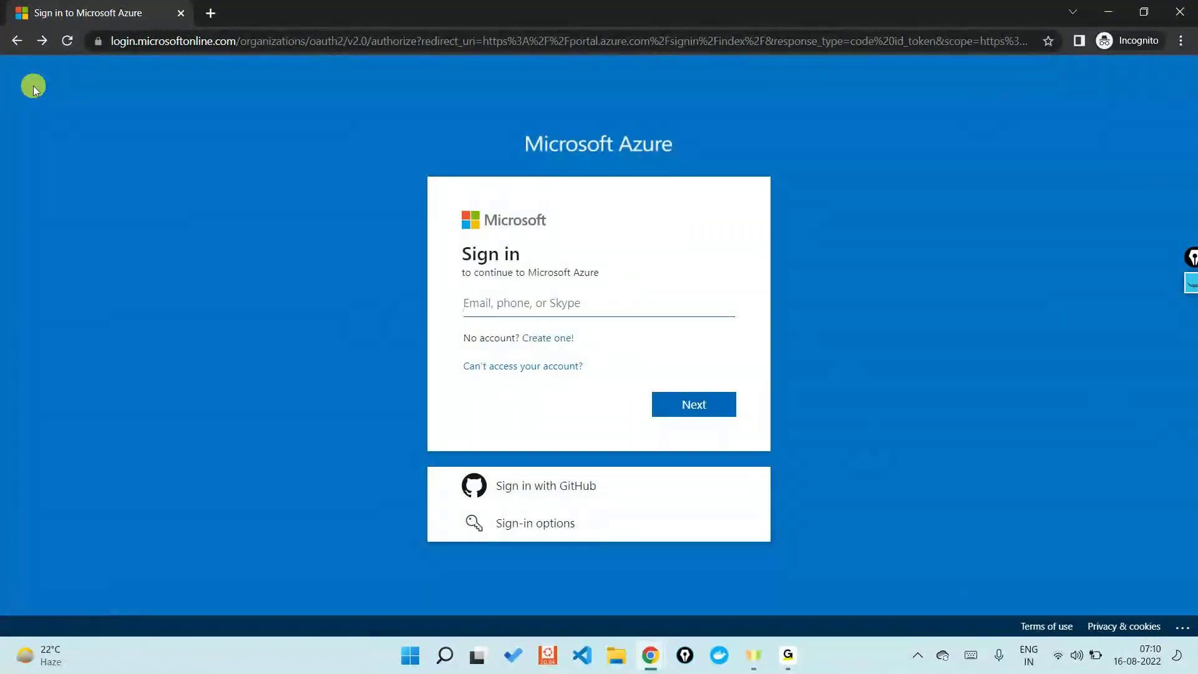
click(541, 345)
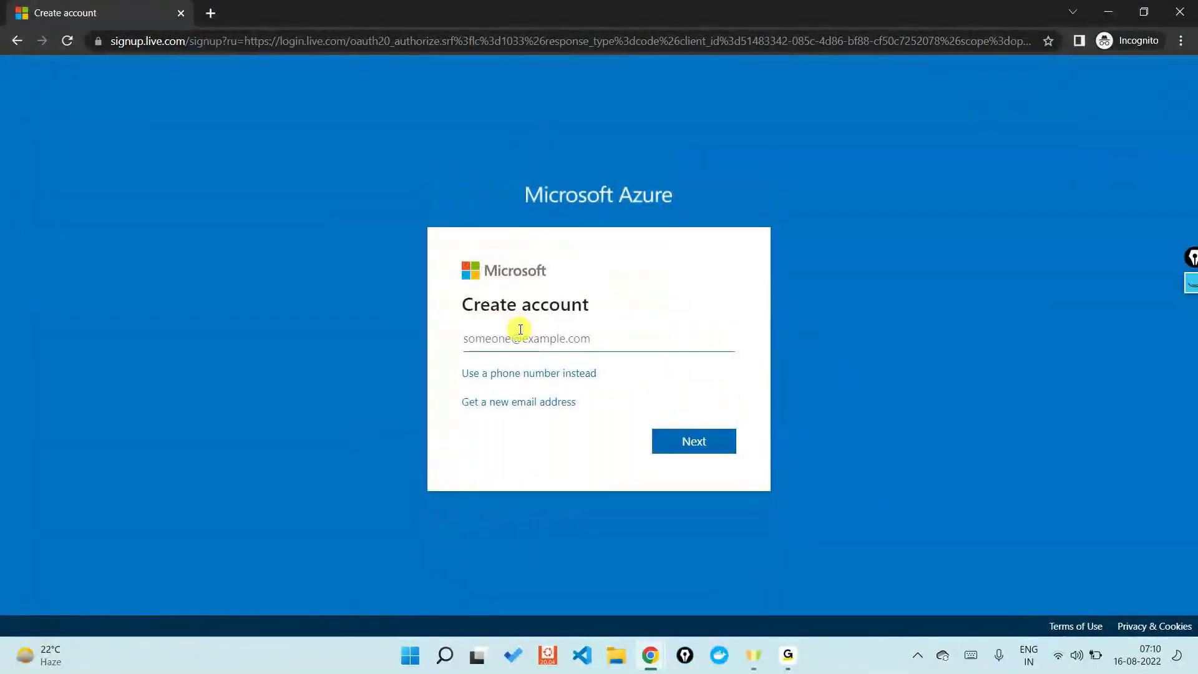
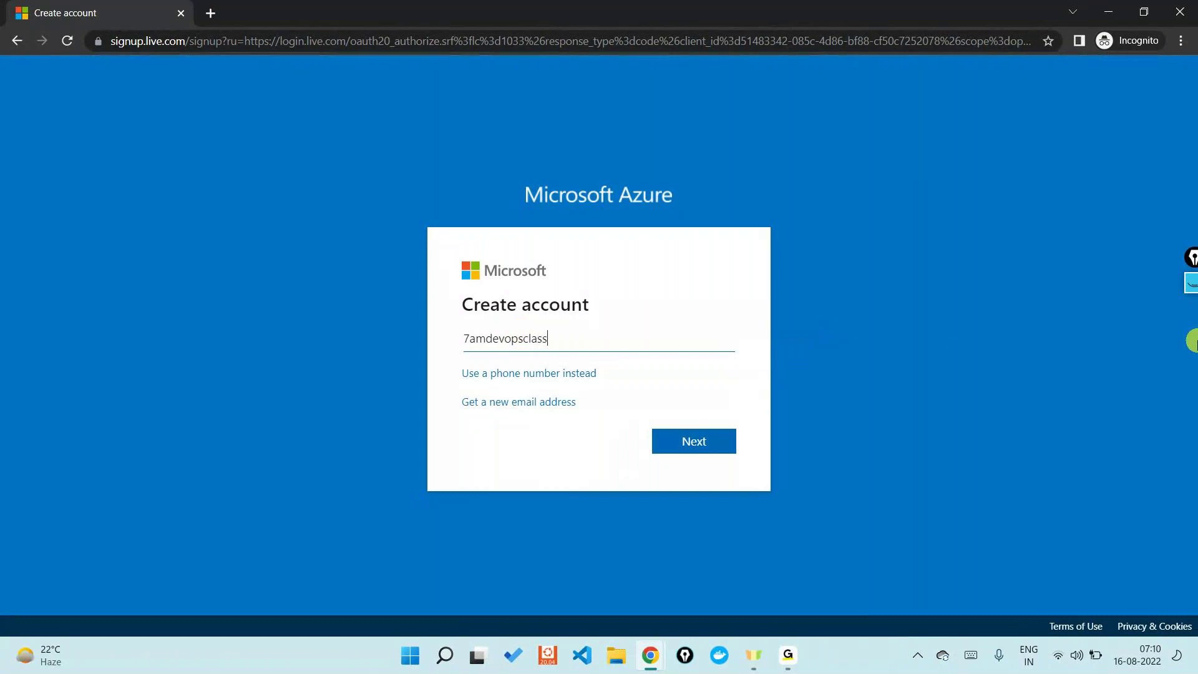
Step: Submit the Gmail address and a new password for the Microsoft account
key(Return)
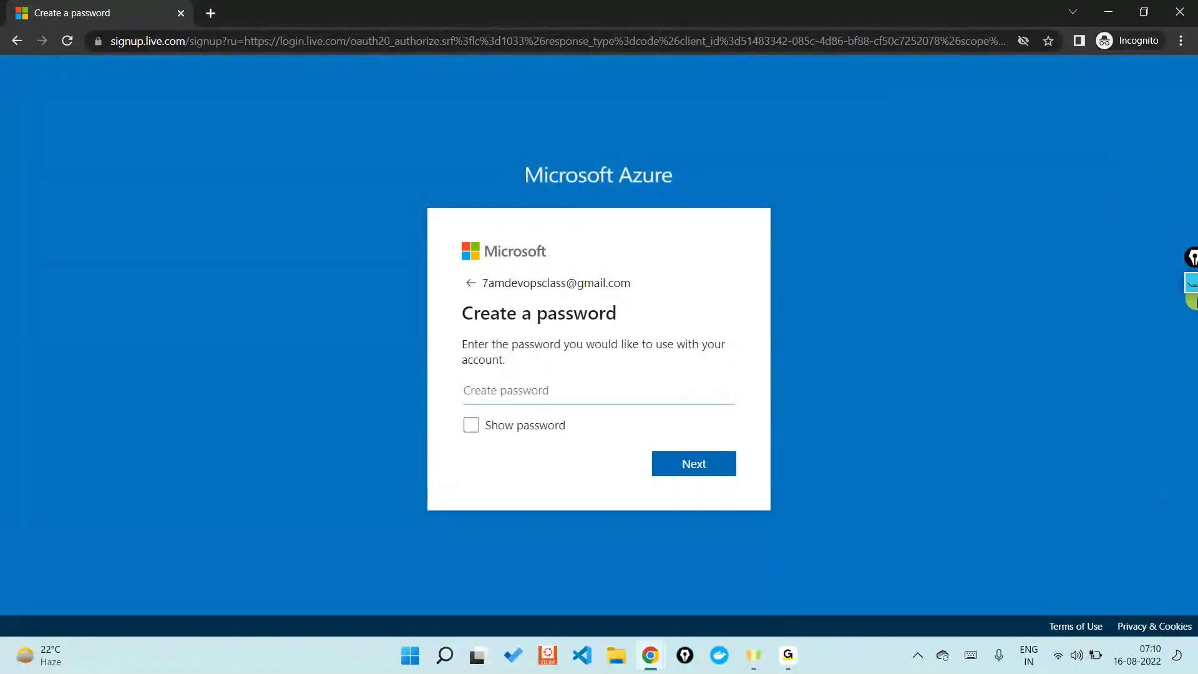
text(••••••••••••)
key(Return)
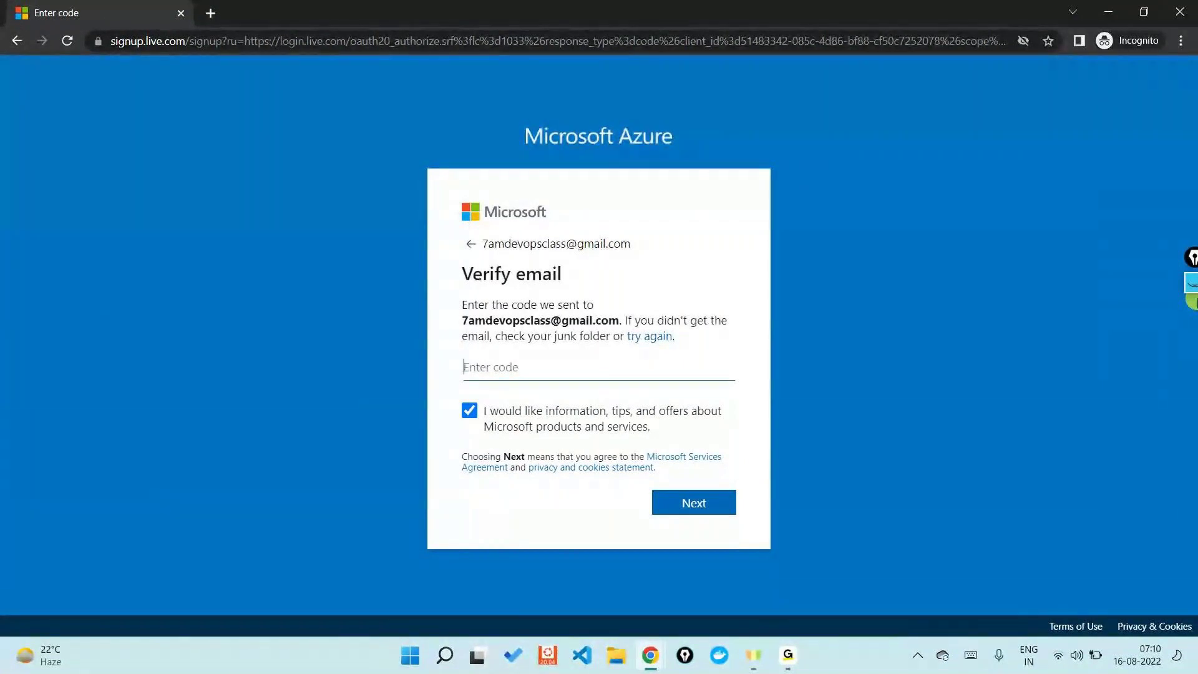
Step: Open Gmail in a new incognito tab and sign in to the Gmail account
click(211, 12)
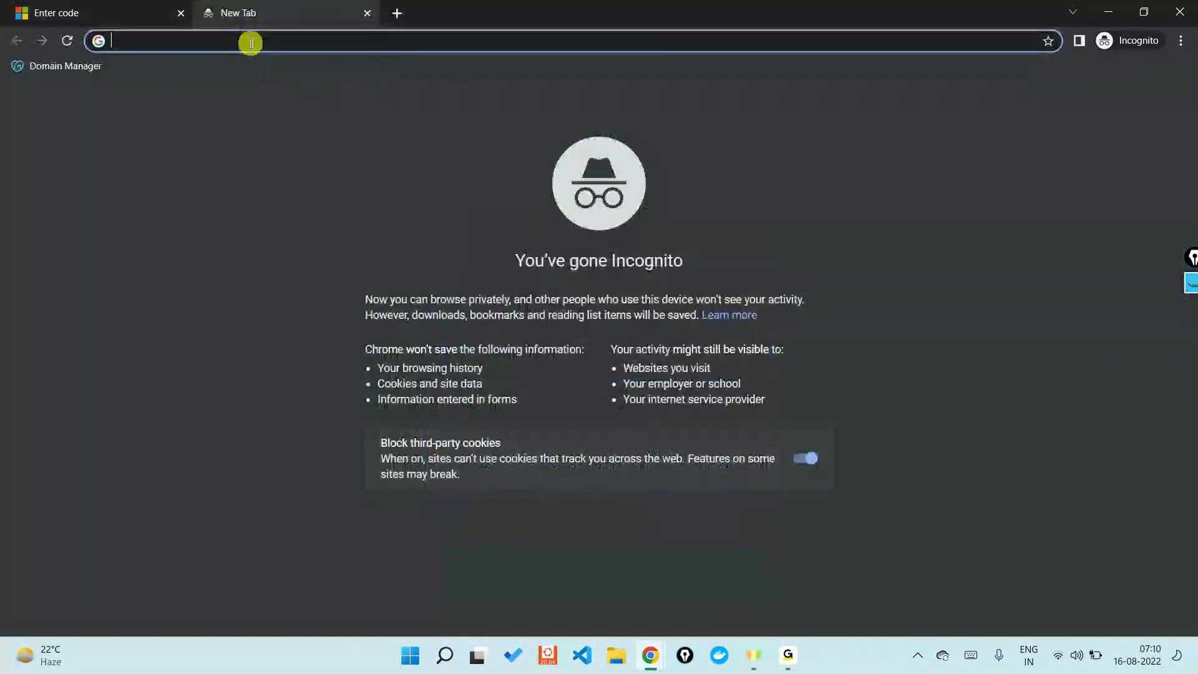
text(gma)
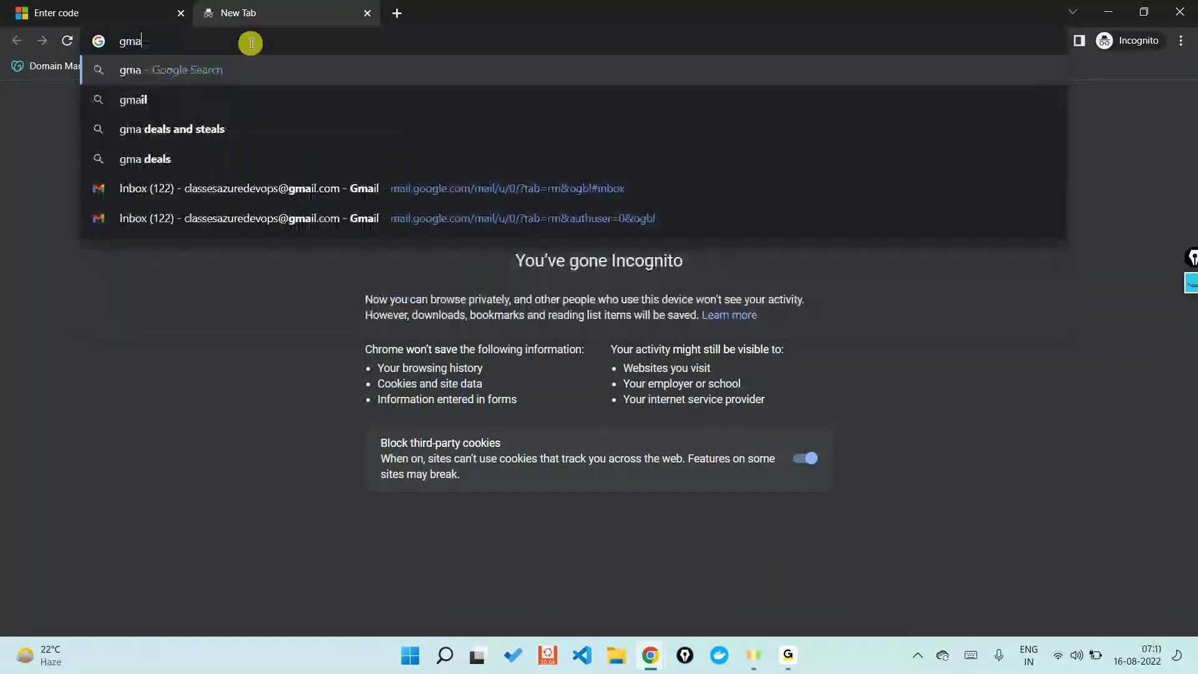
key(Down)
key(Down)
key(Down)
key(Down)
key(Return)
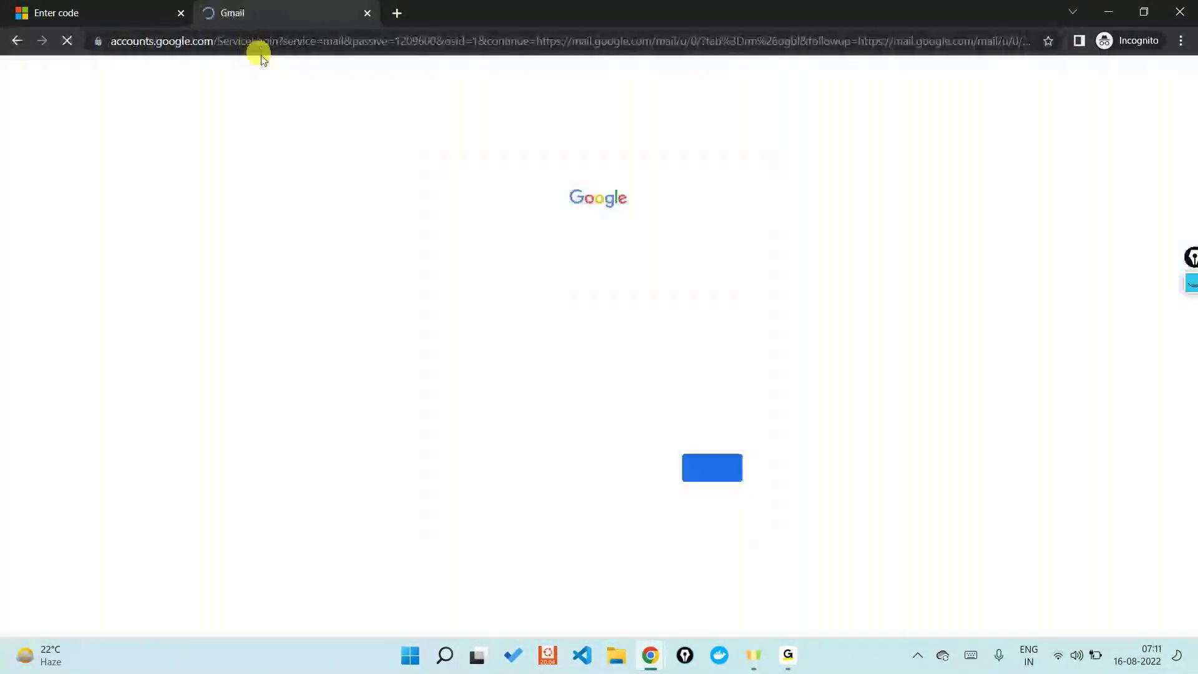
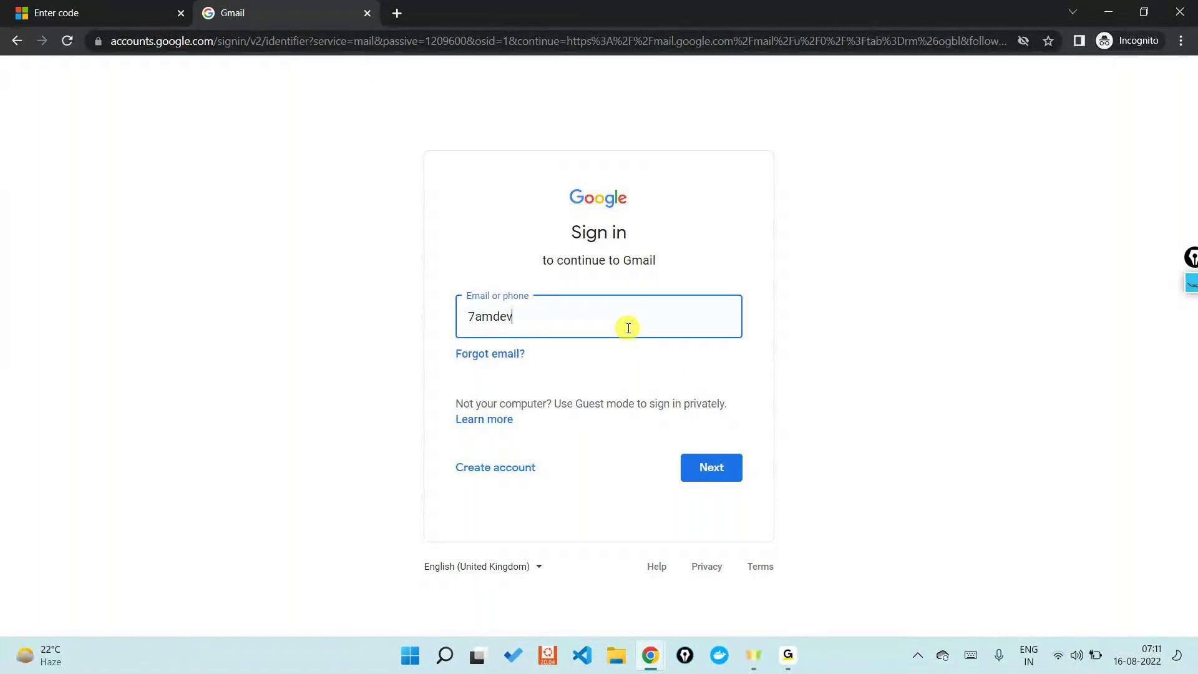
key(Return)
text(•••••••••••••)
key(Return)
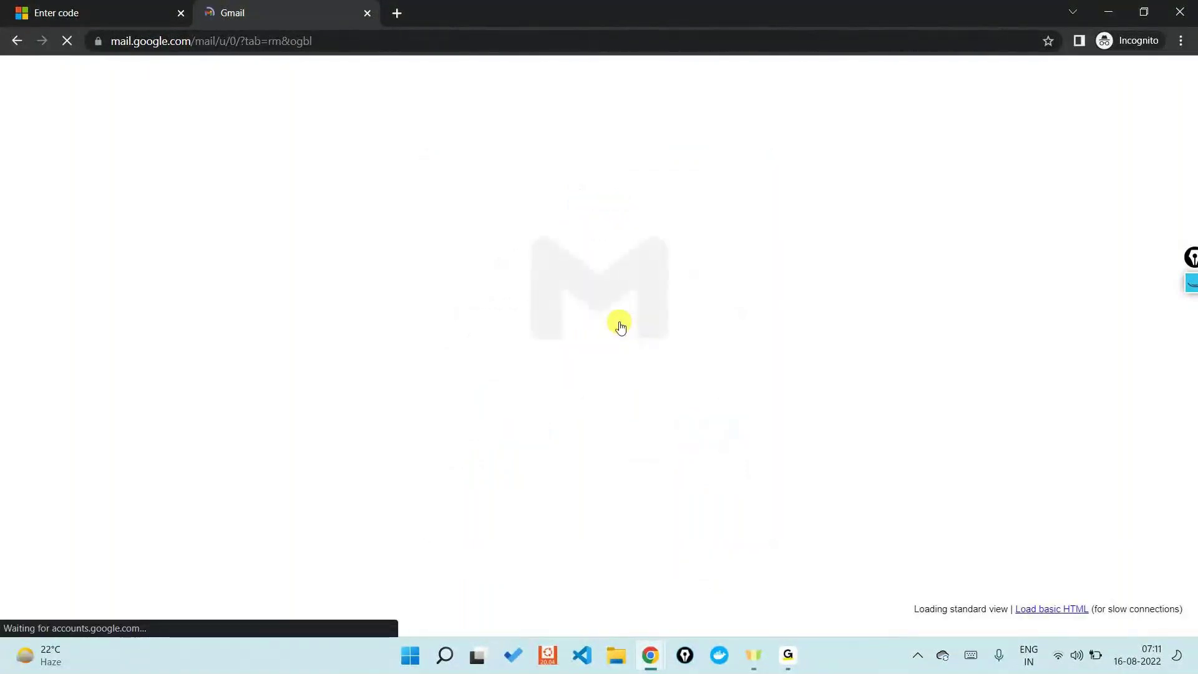
click(478, 329)
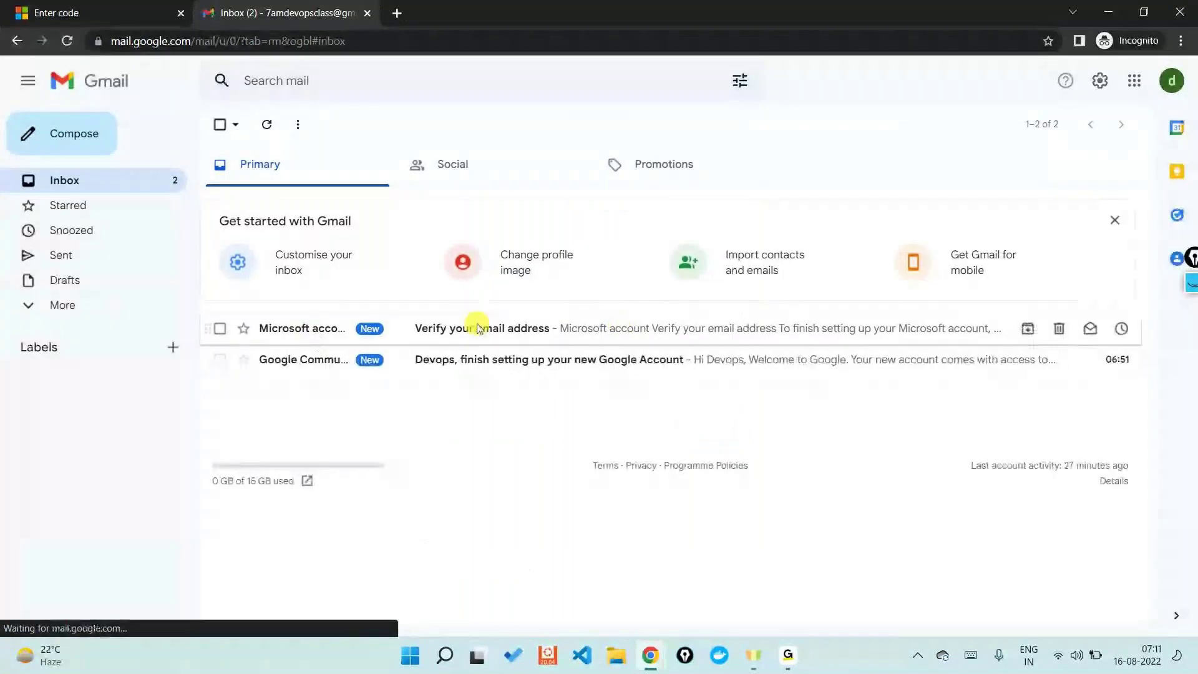
double_click(511, 376)
click(717, 571)
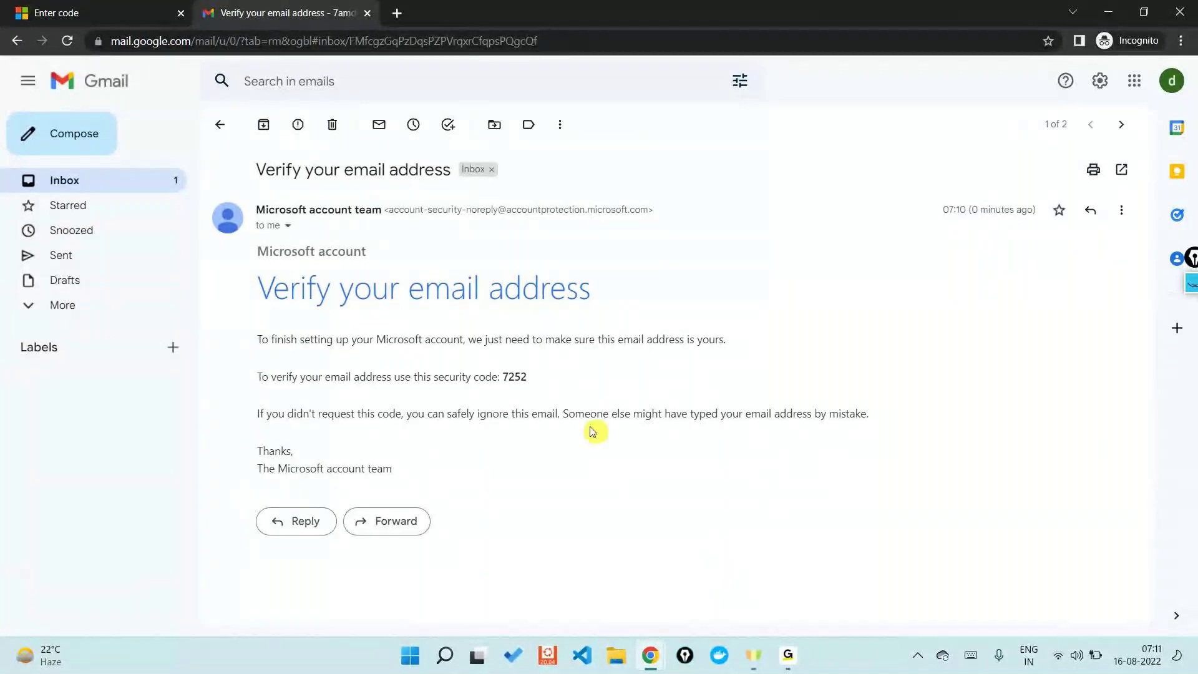
double_click(513, 376)
right_click(518, 376)
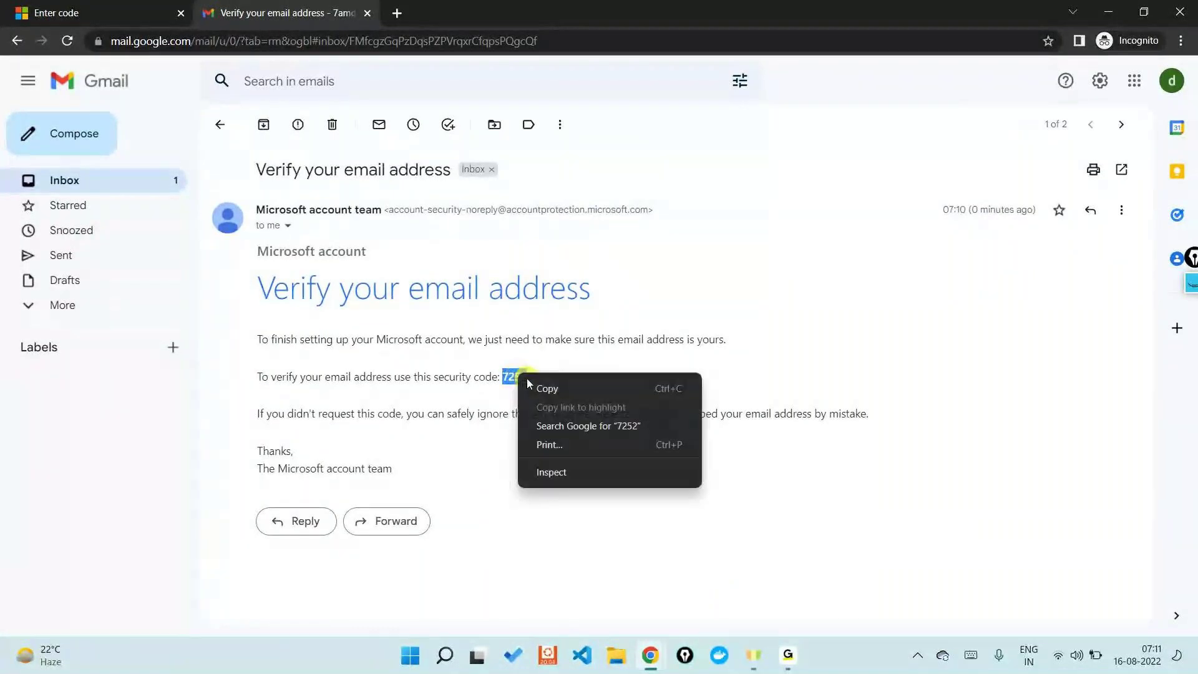
click(537, 386)
click(37, 13)
key(ctrl+v)
click(655, 362)
click(691, 490)
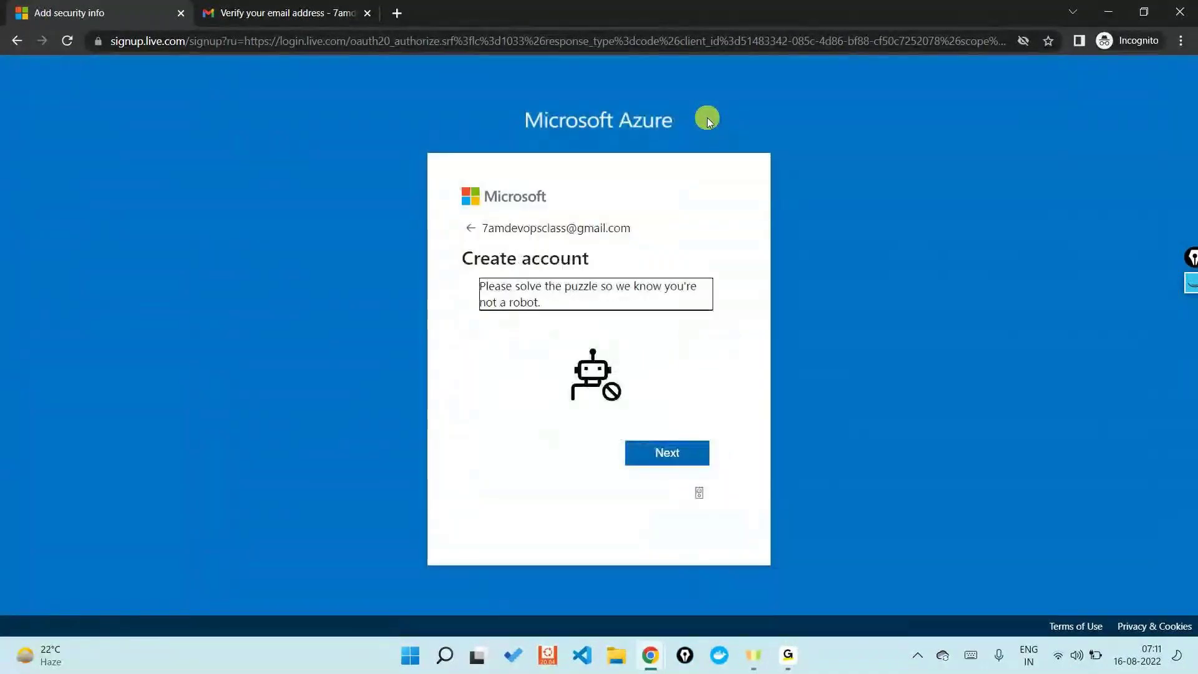
Step: Start the robot-check puzzle and pick the lobster in each round, retrying after a wrong pick
click(704, 451)
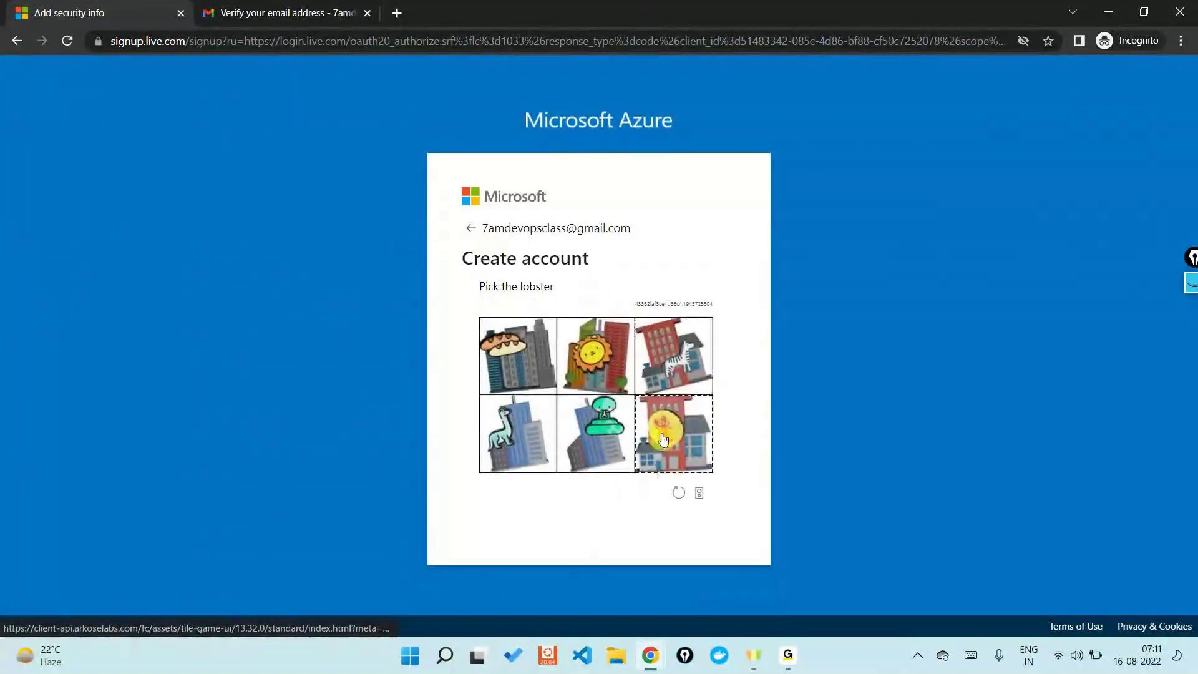
click(682, 412)
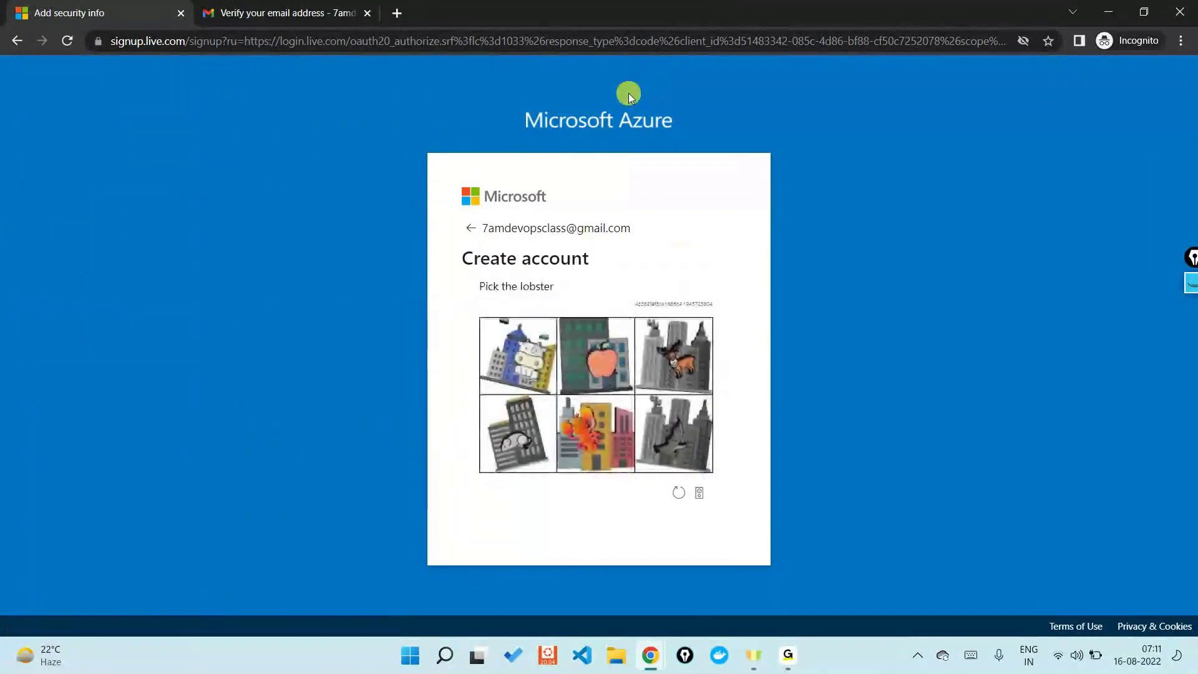
click(610, 463)
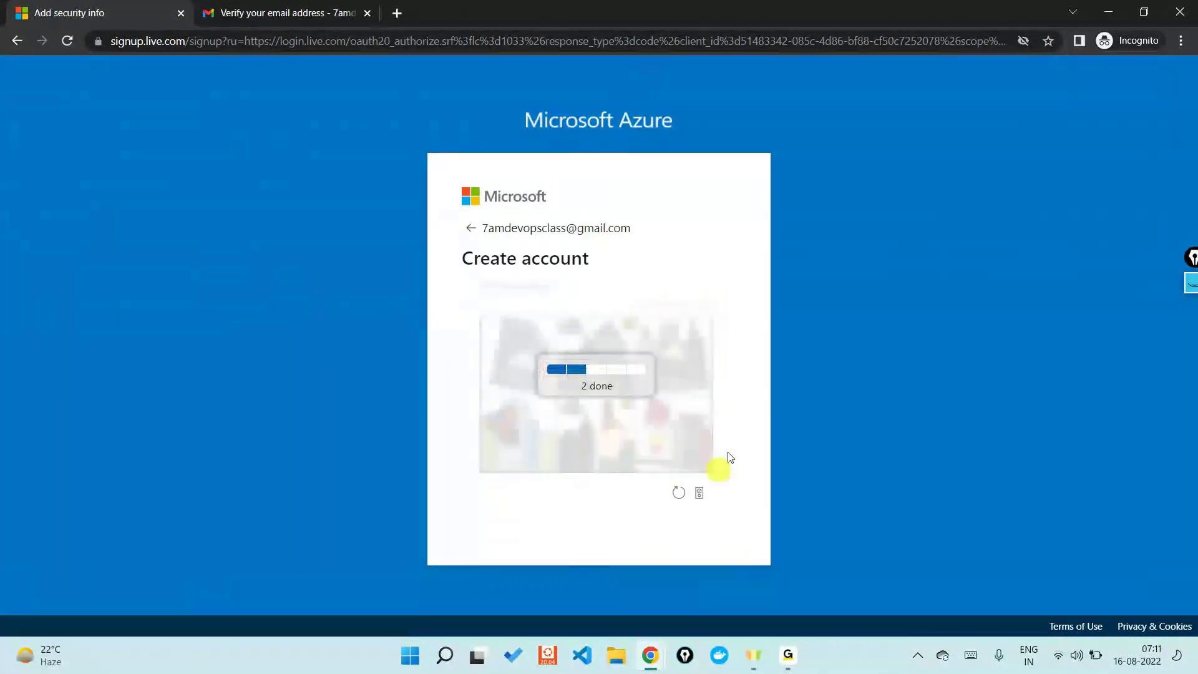
click(537, 422)
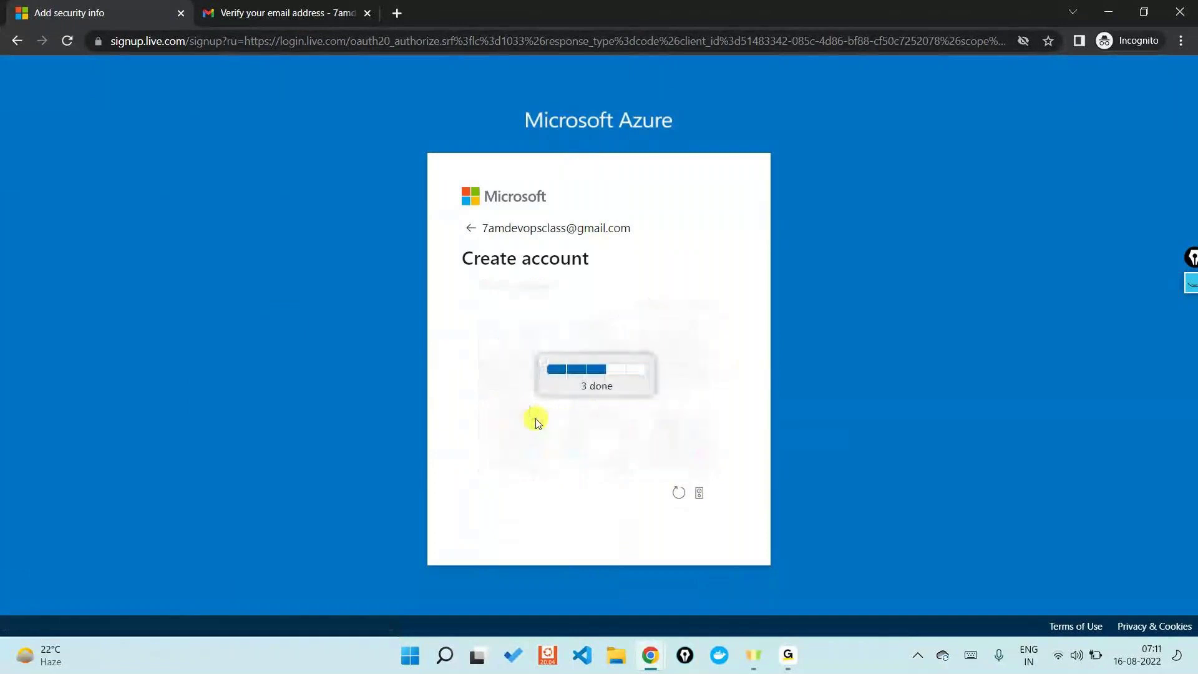
click(680, 442)
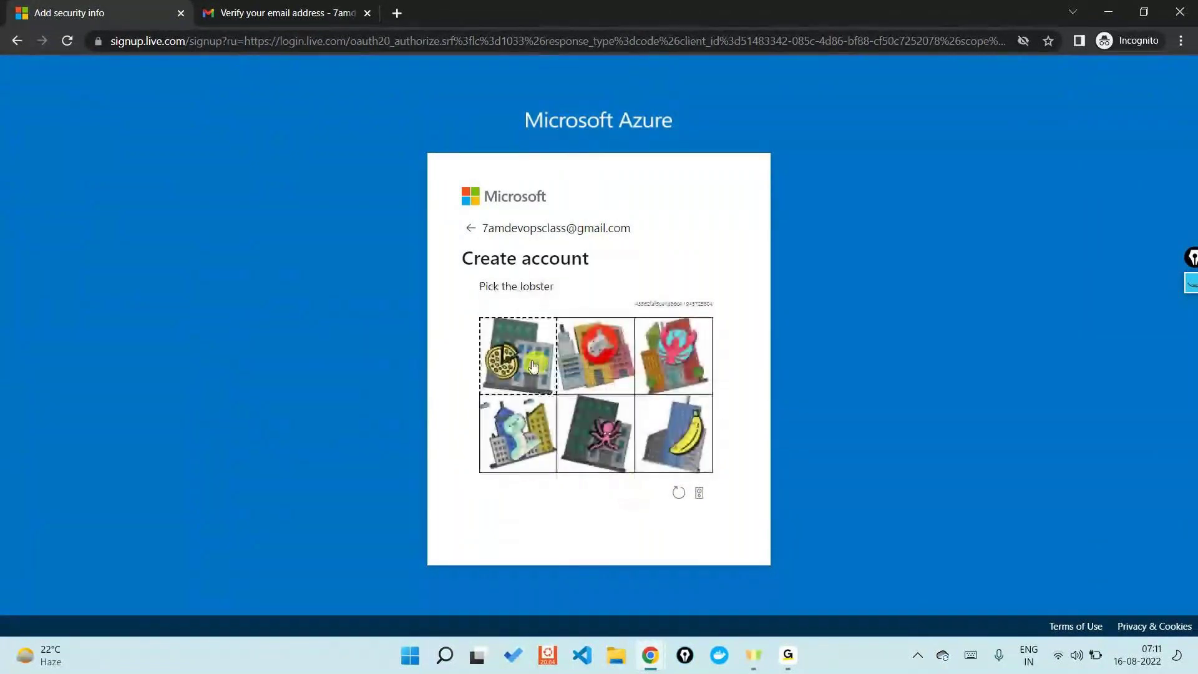
click(650, 345)
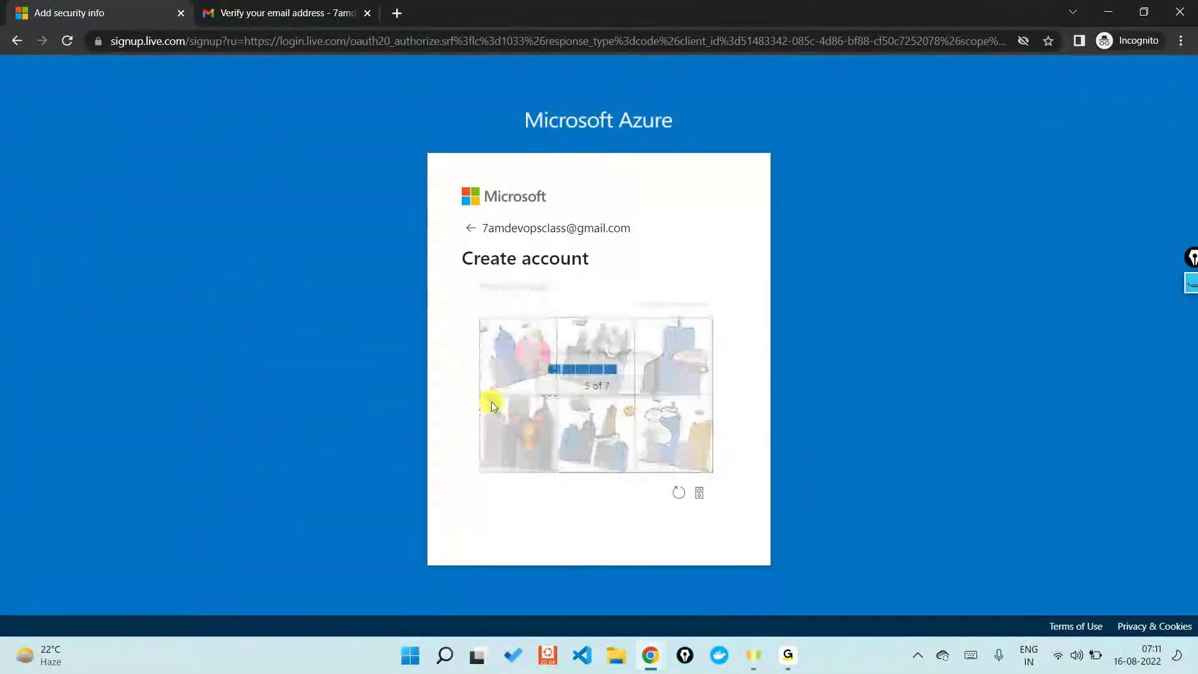
click(555, 461)
click(650, 450)
click(693, 364)
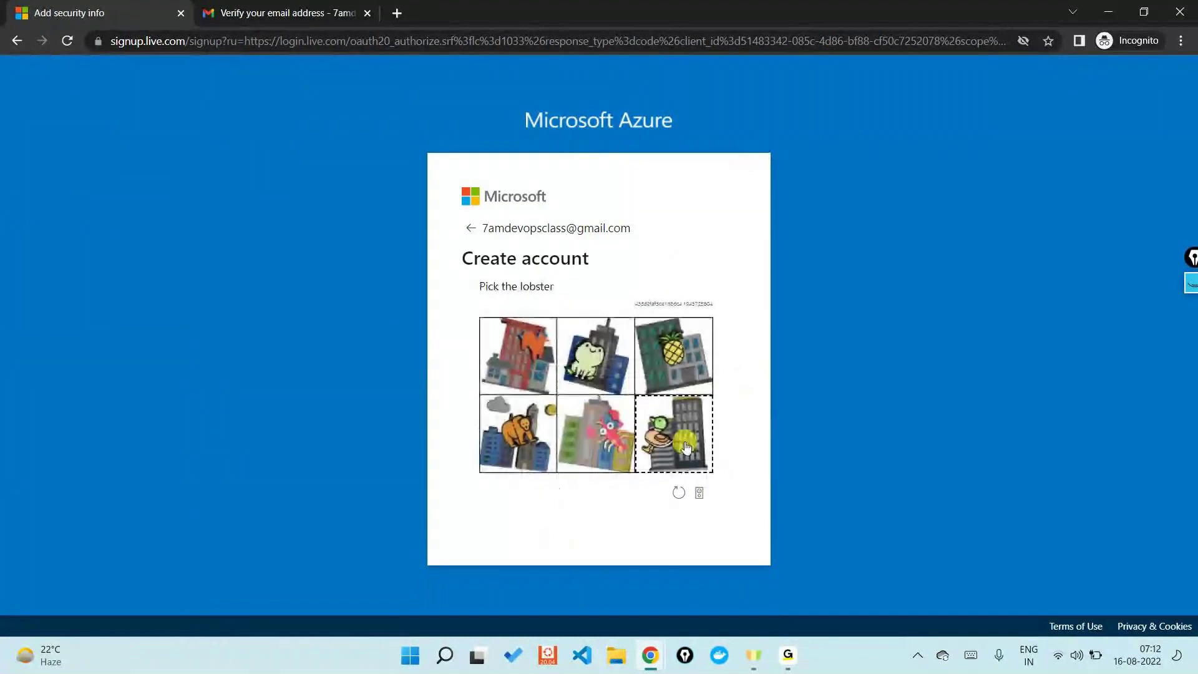
click(593, 450)
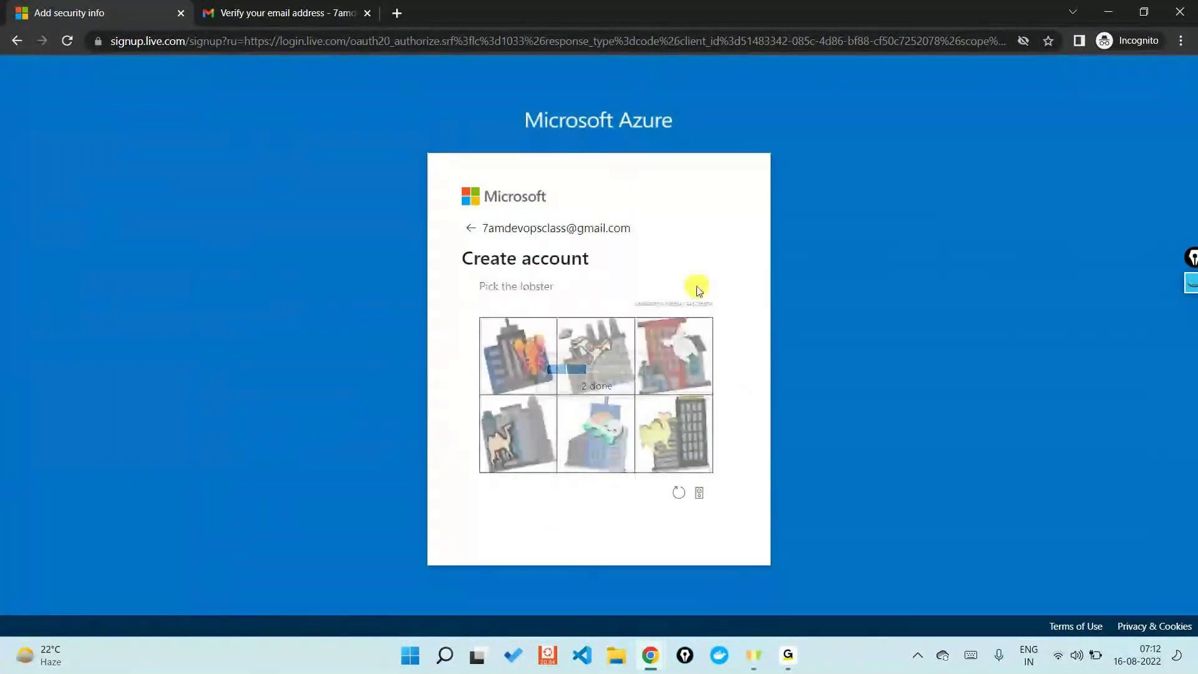
click(544, 359)
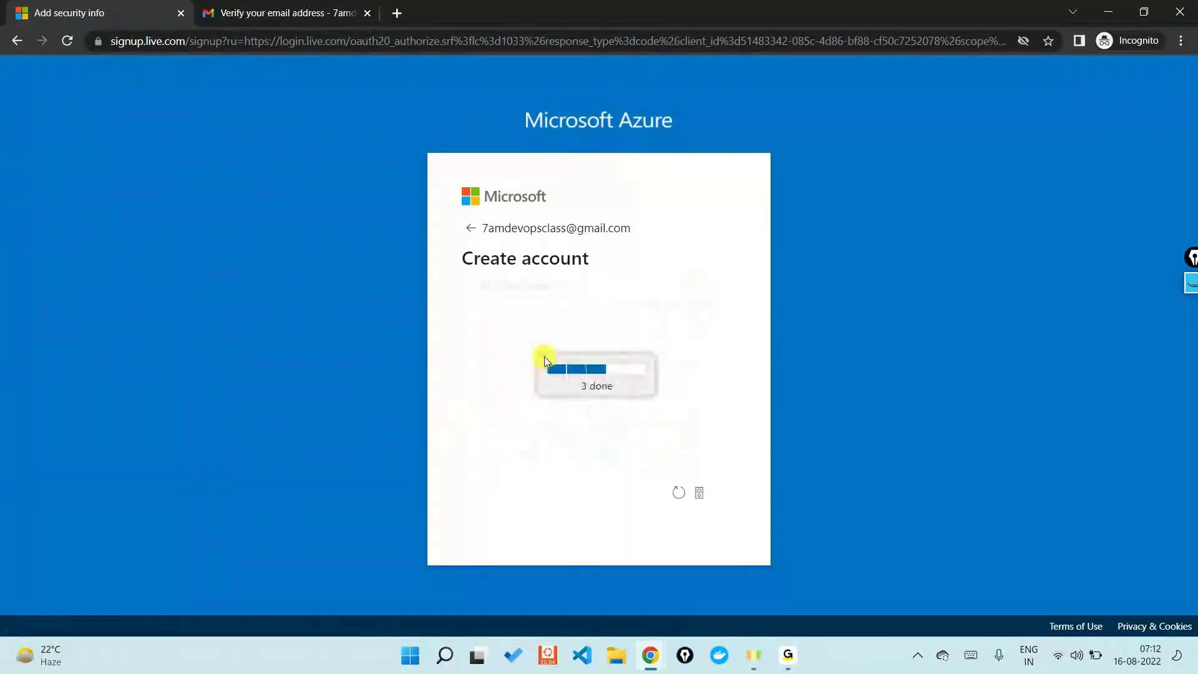
click(605, 357)
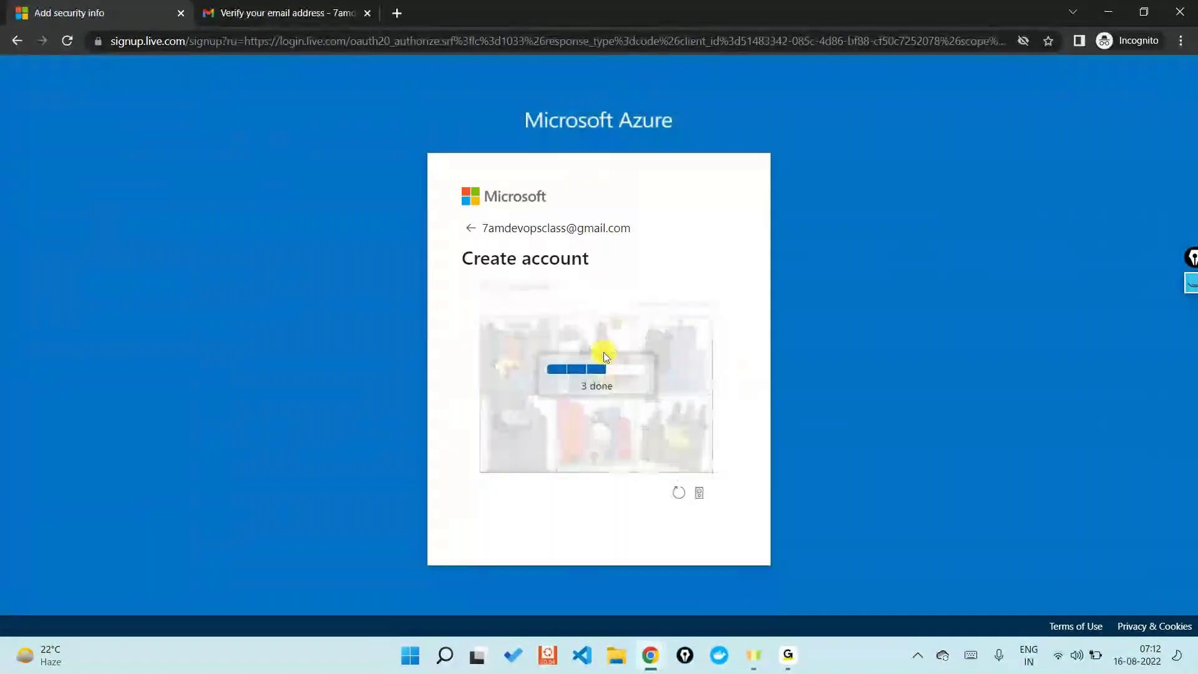
click(687, 367)
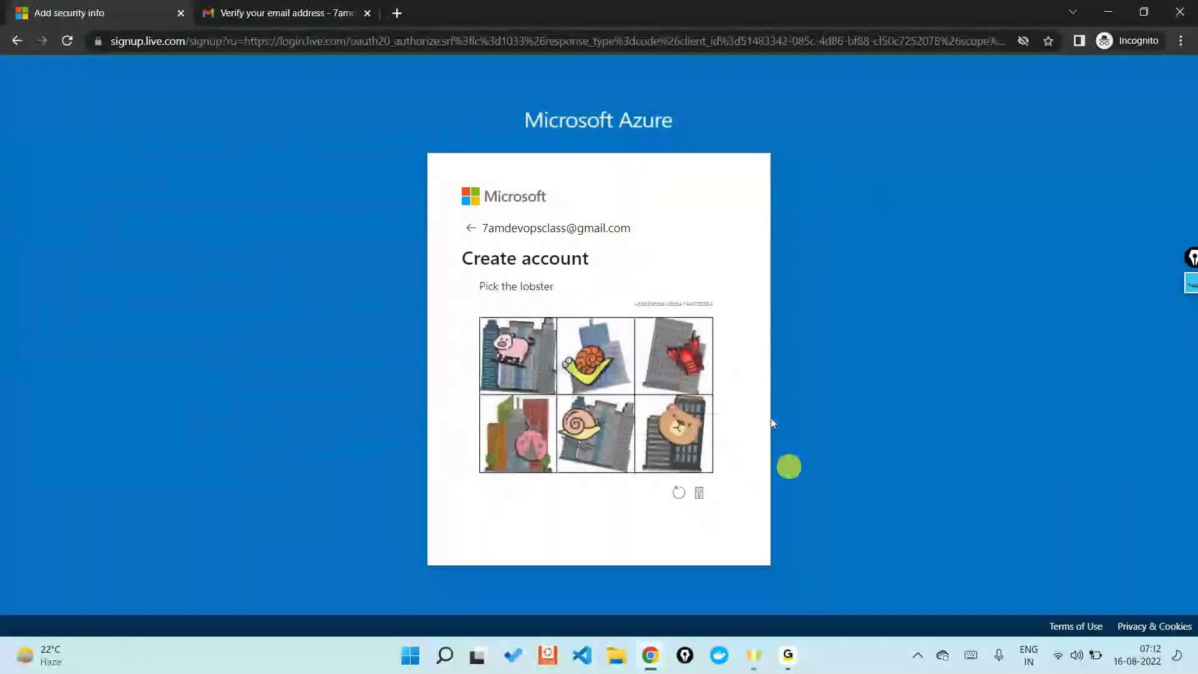
click(690, 346)
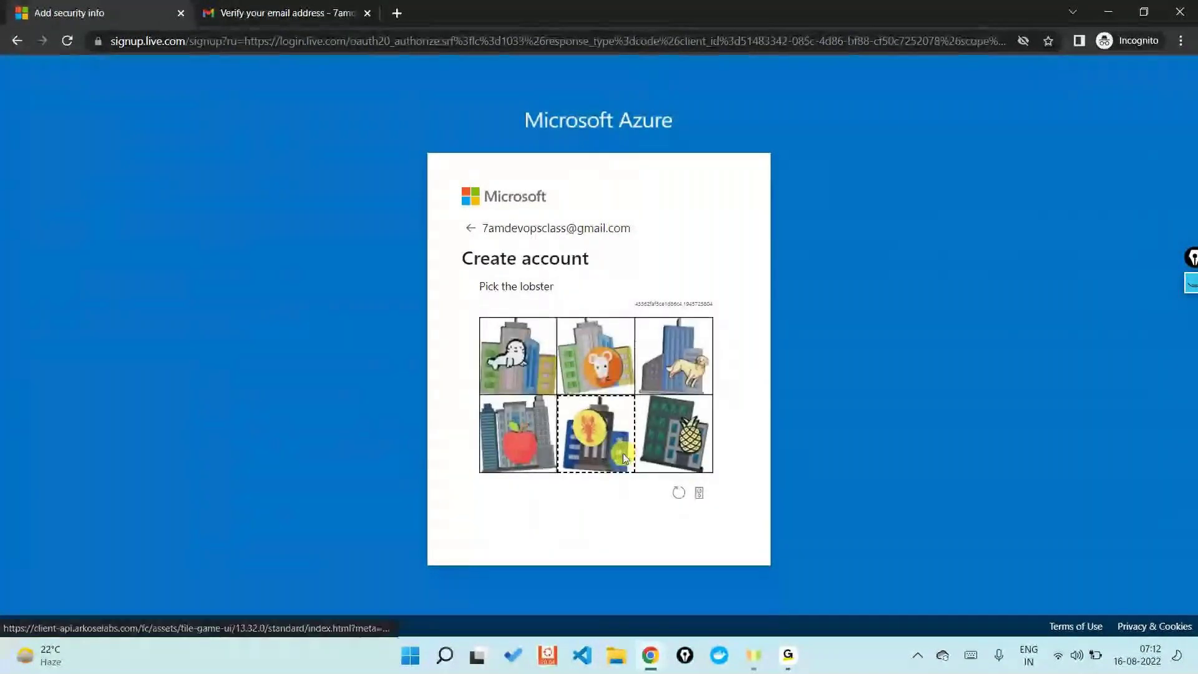
click(623, 453)
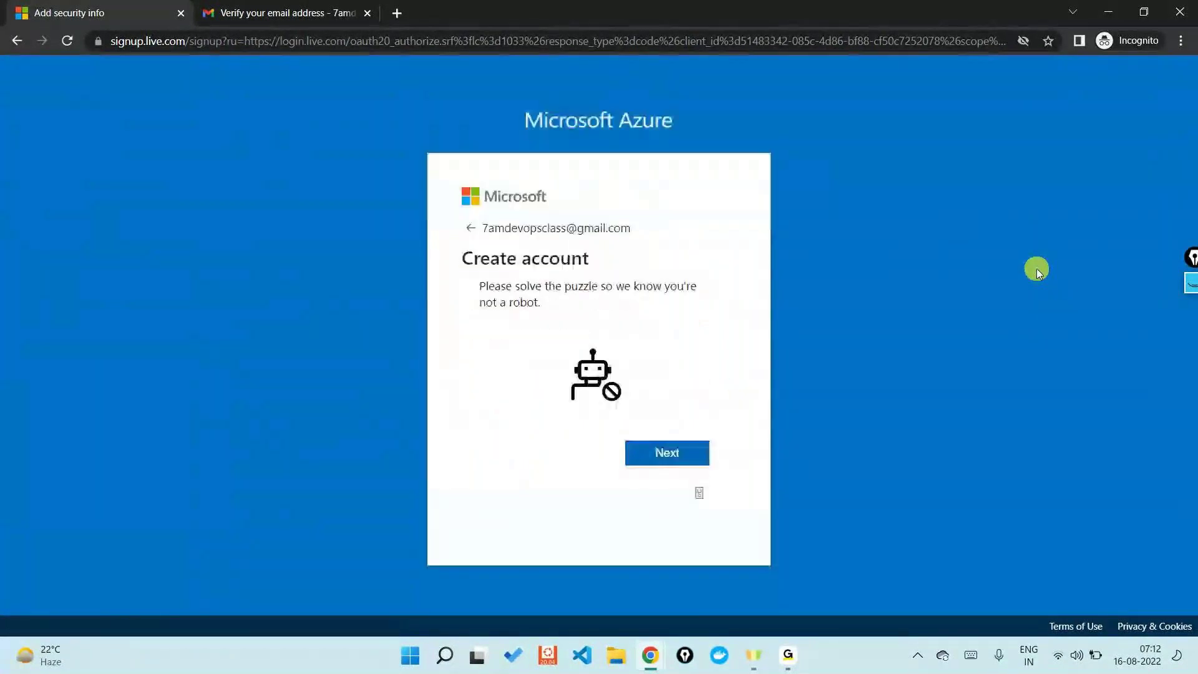
Step: Restart the puzzle and pick the lobster through all seven rounds again
click(654, 450)
click(676, 352)
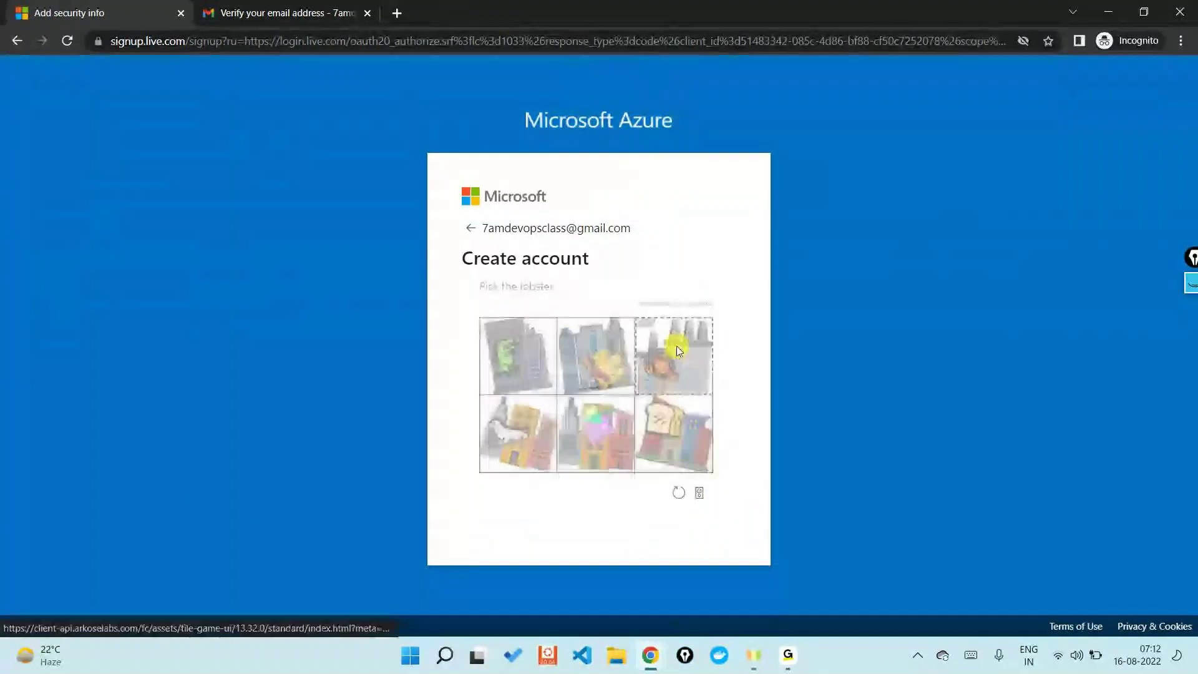
click(585, 428)
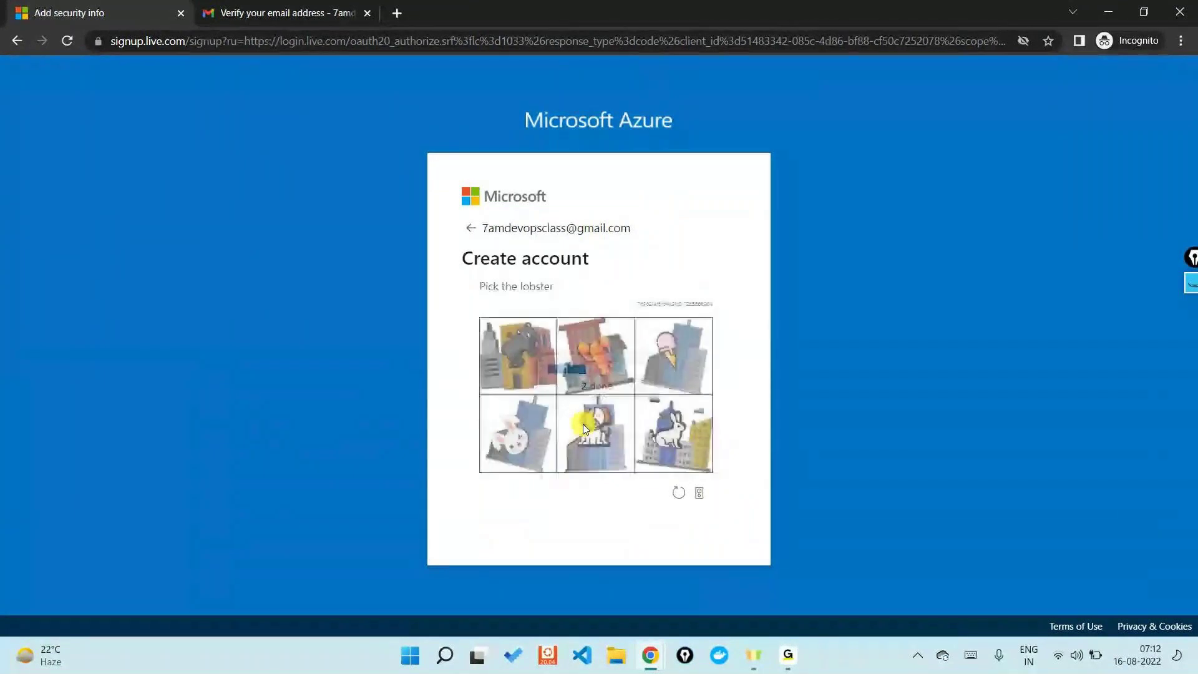
click(600, 333)
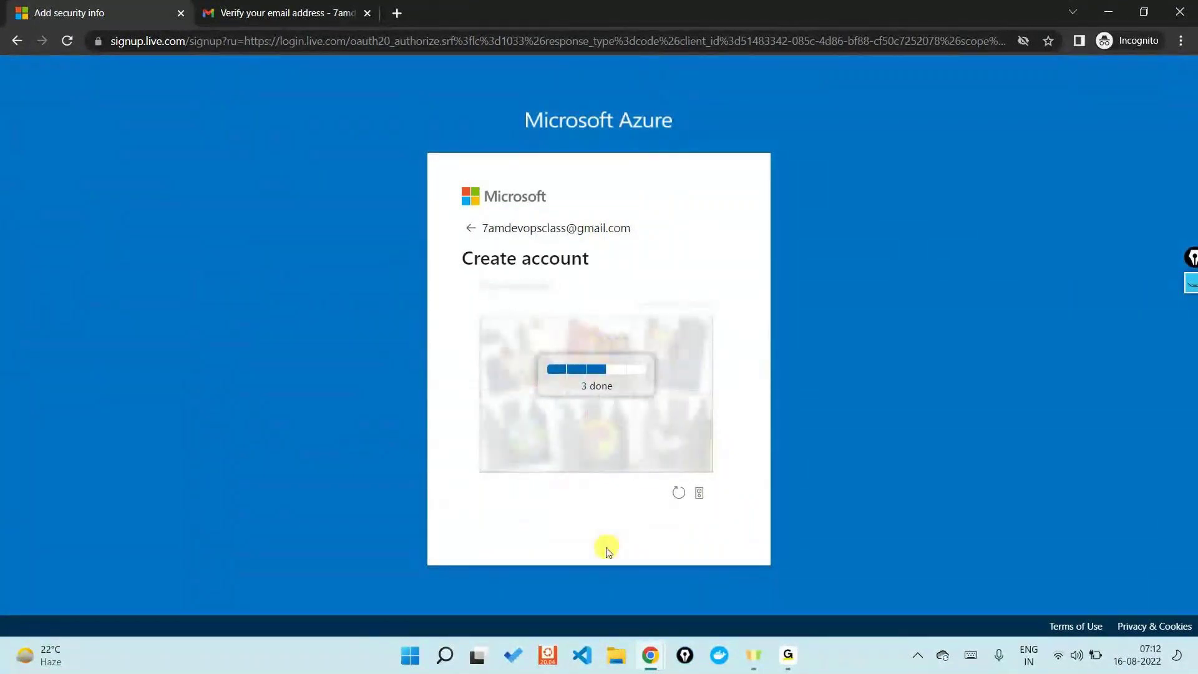
click(618, 364)
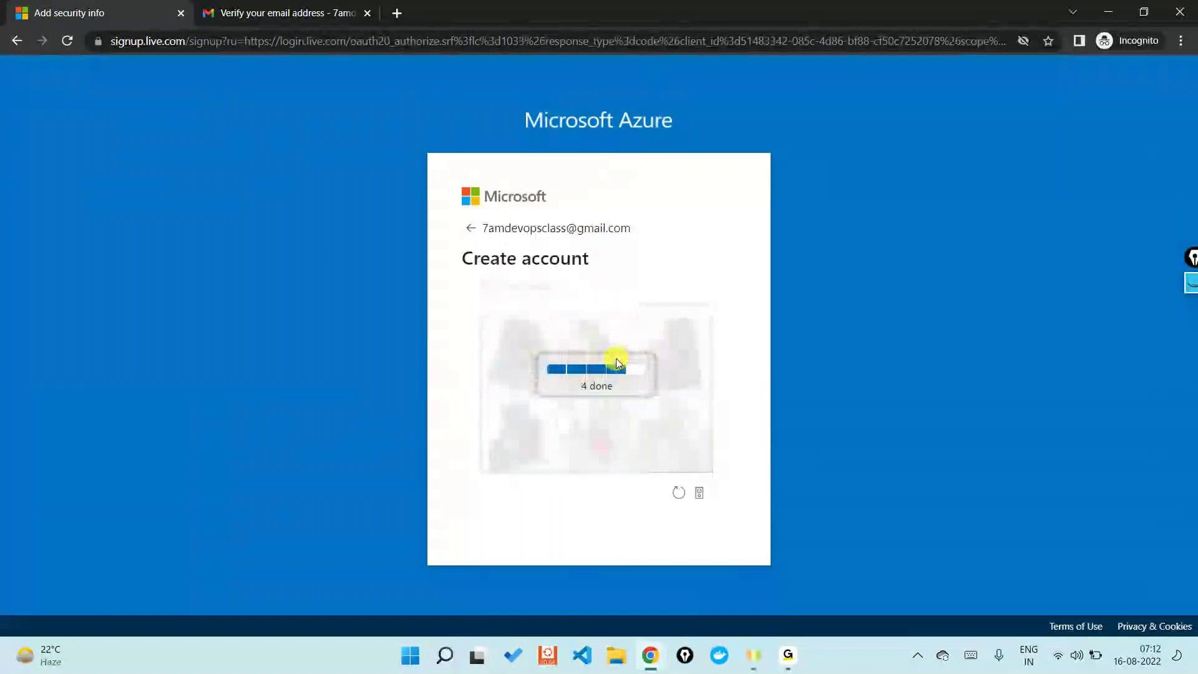
click(531, 348)
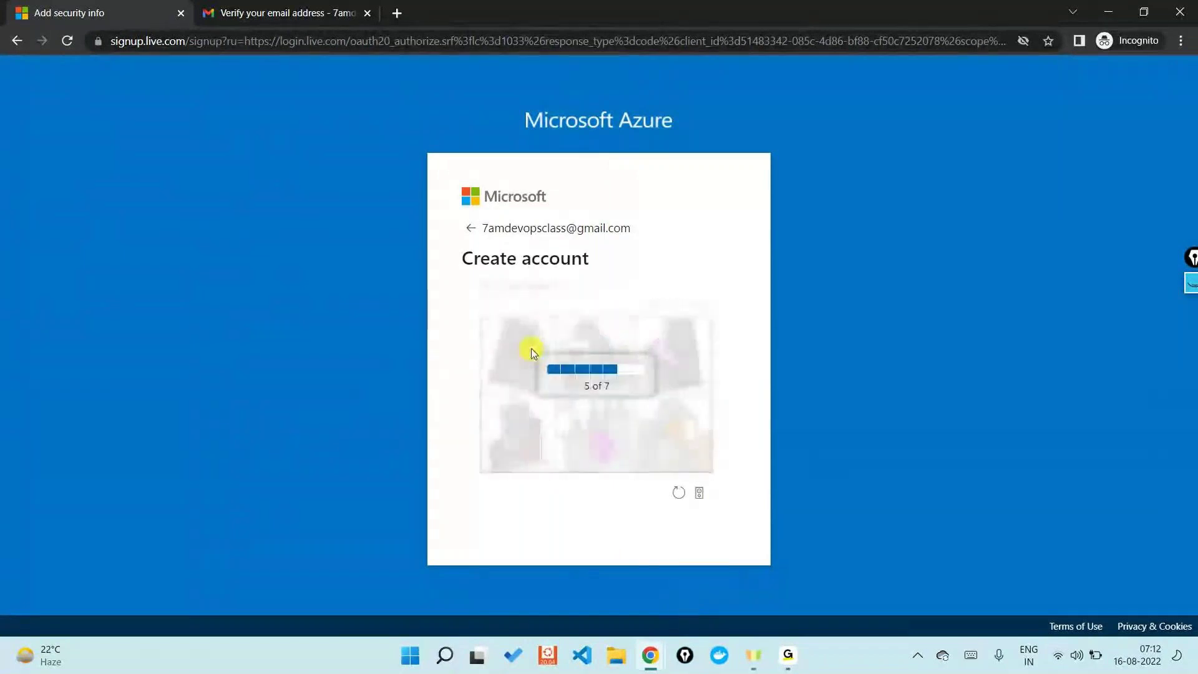
click(623, 438)
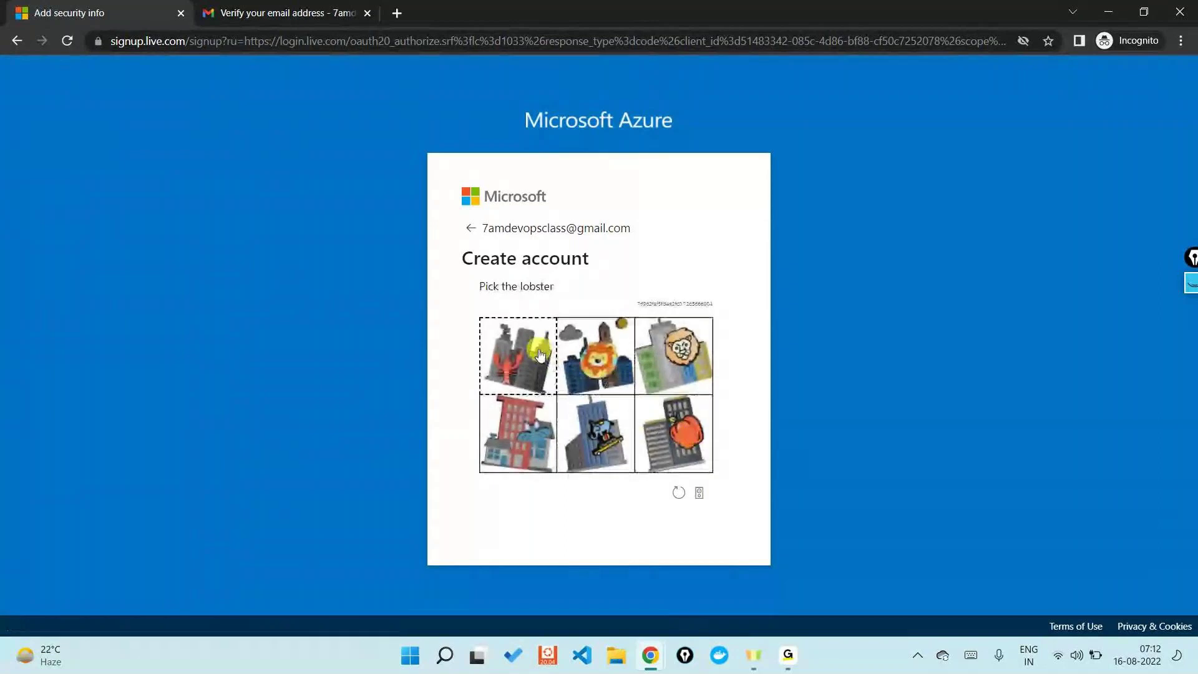
click(539, 353)
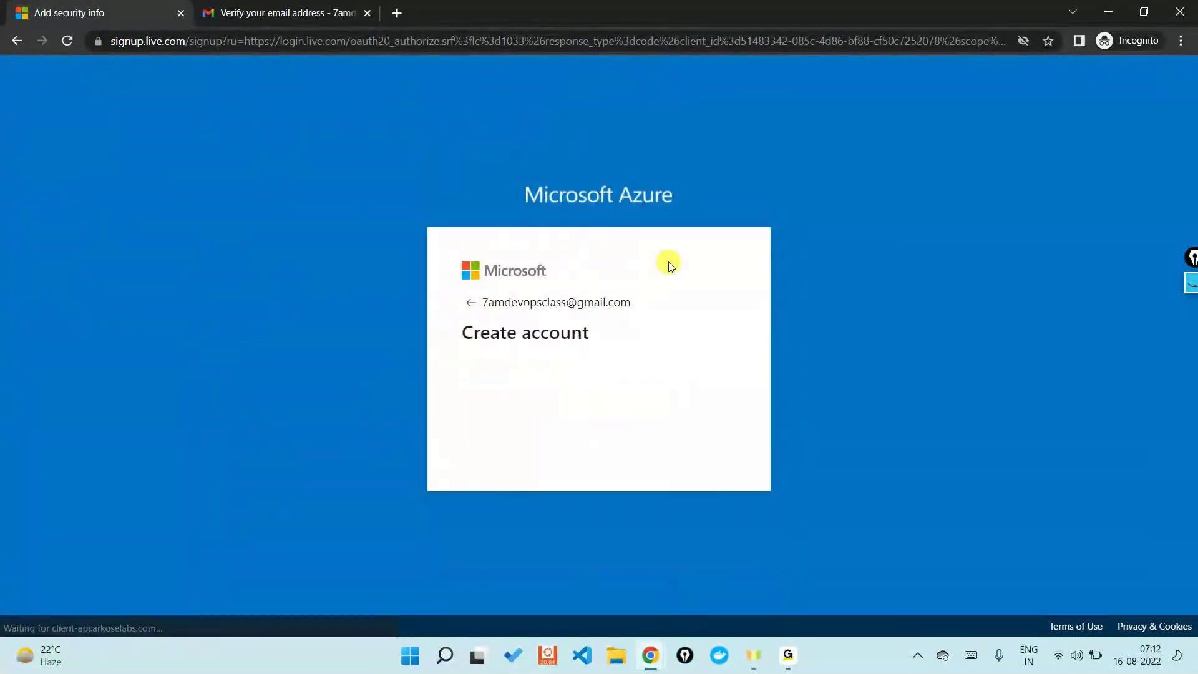
click(216, 44)
Step: Reload portal.azure.com and start creating a new Microsoft account
text(po)
key(Right)
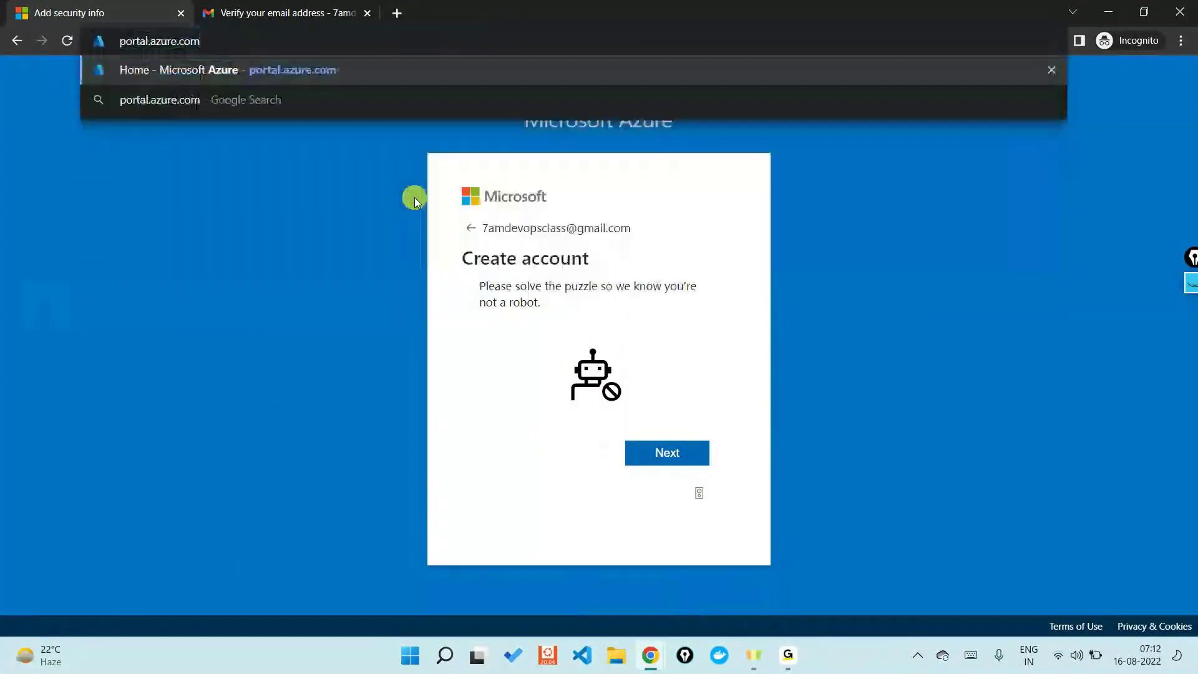
key(Return)
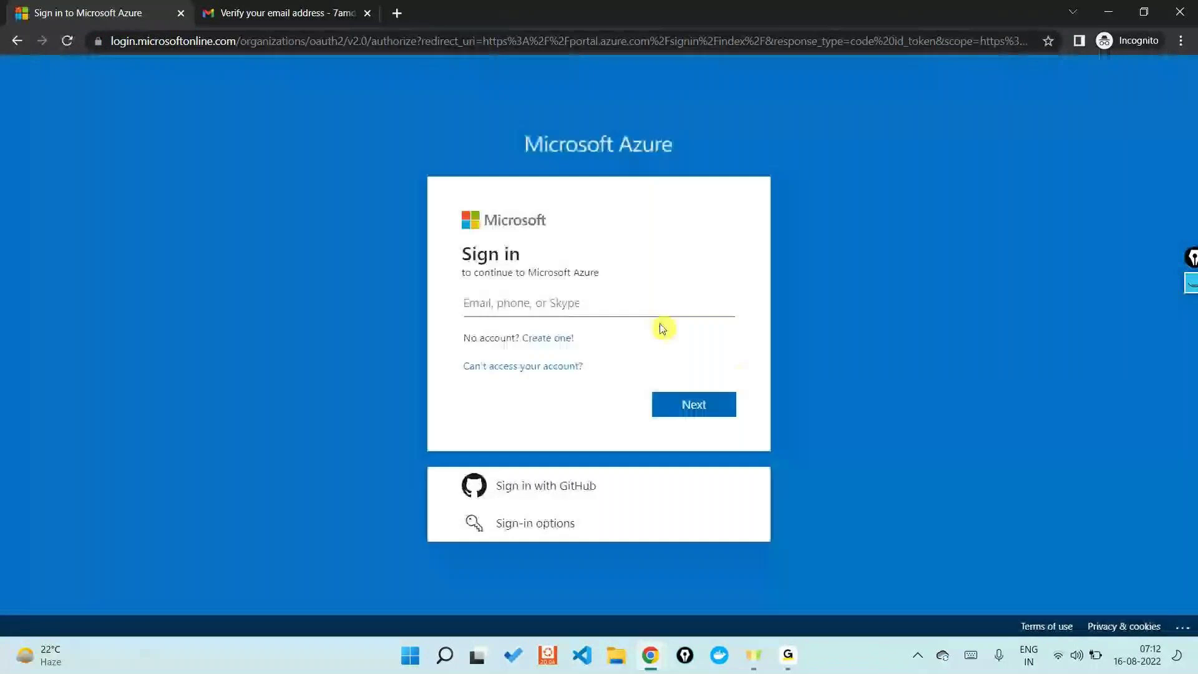
click(534, 340)
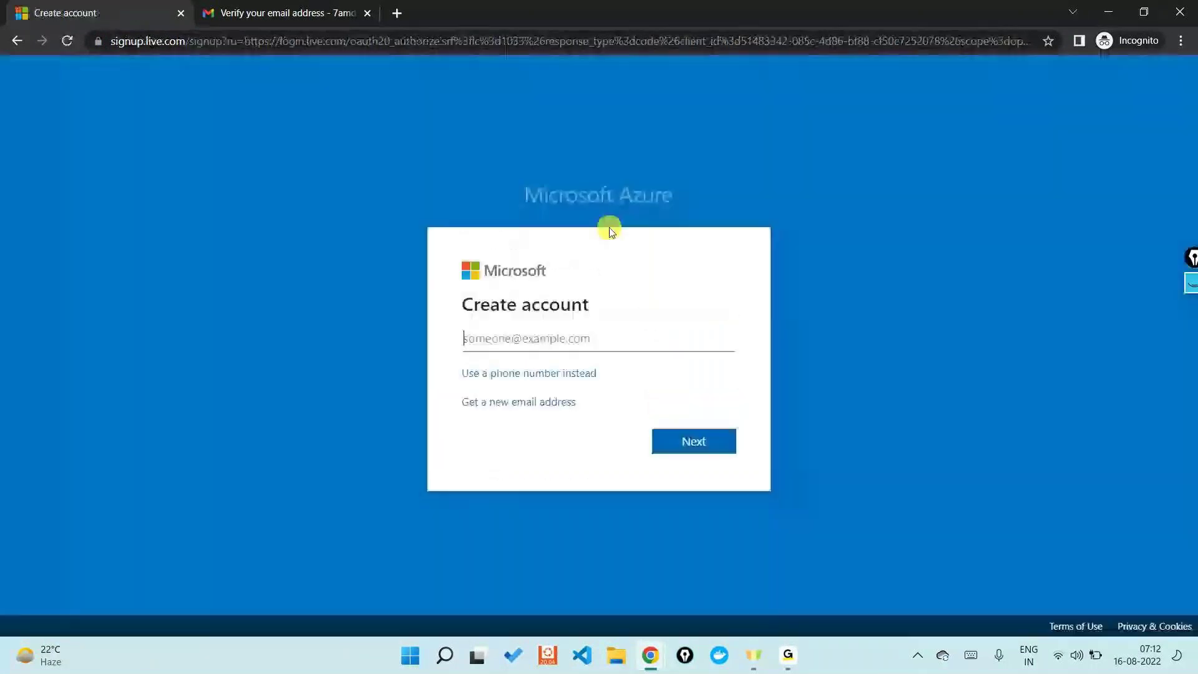
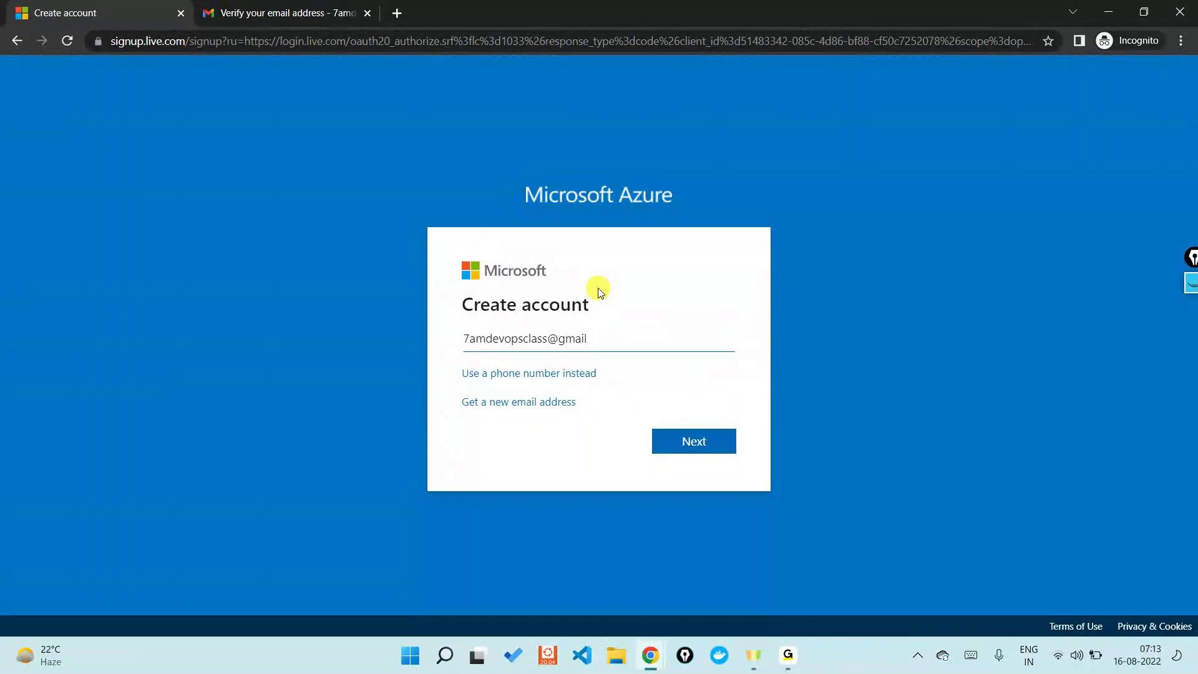
Step: Resubmit the Gmail address and a new account password
key(Return)
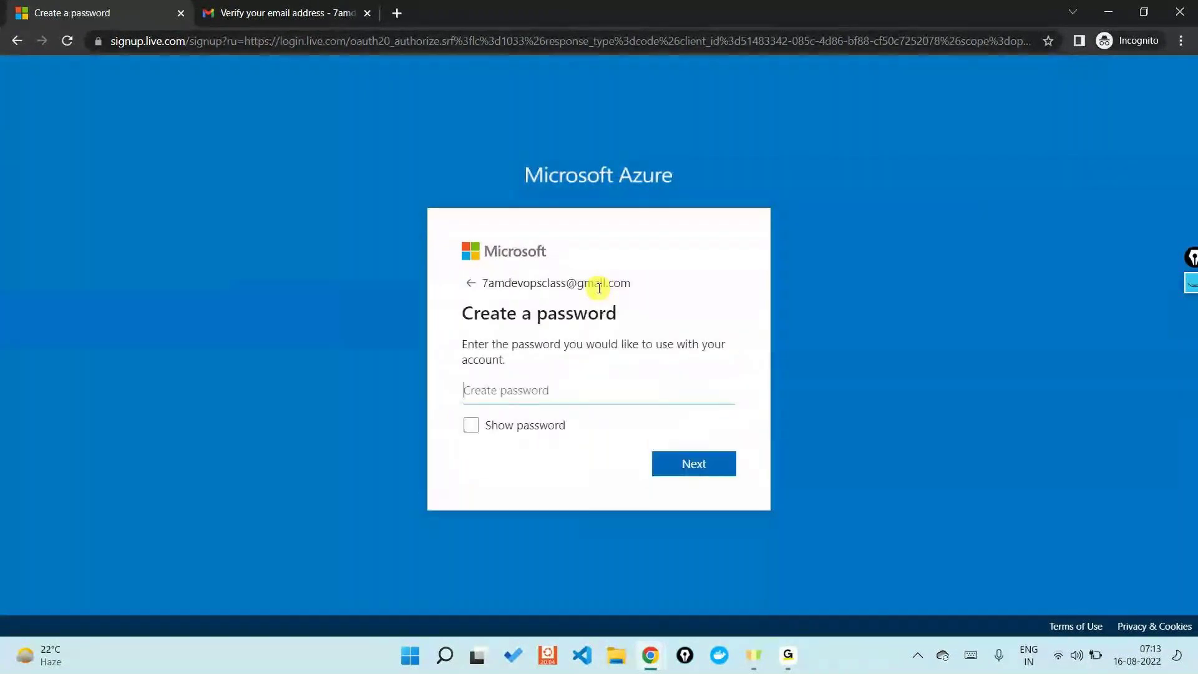
text(******)
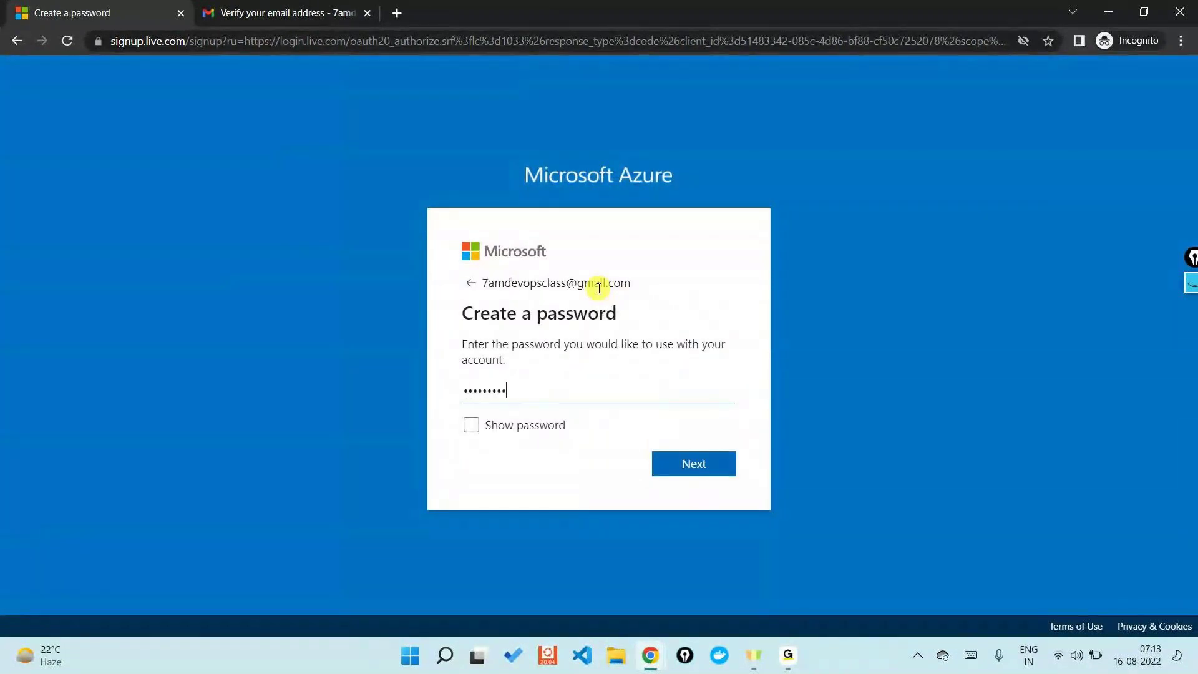
text(***)
key(Return)
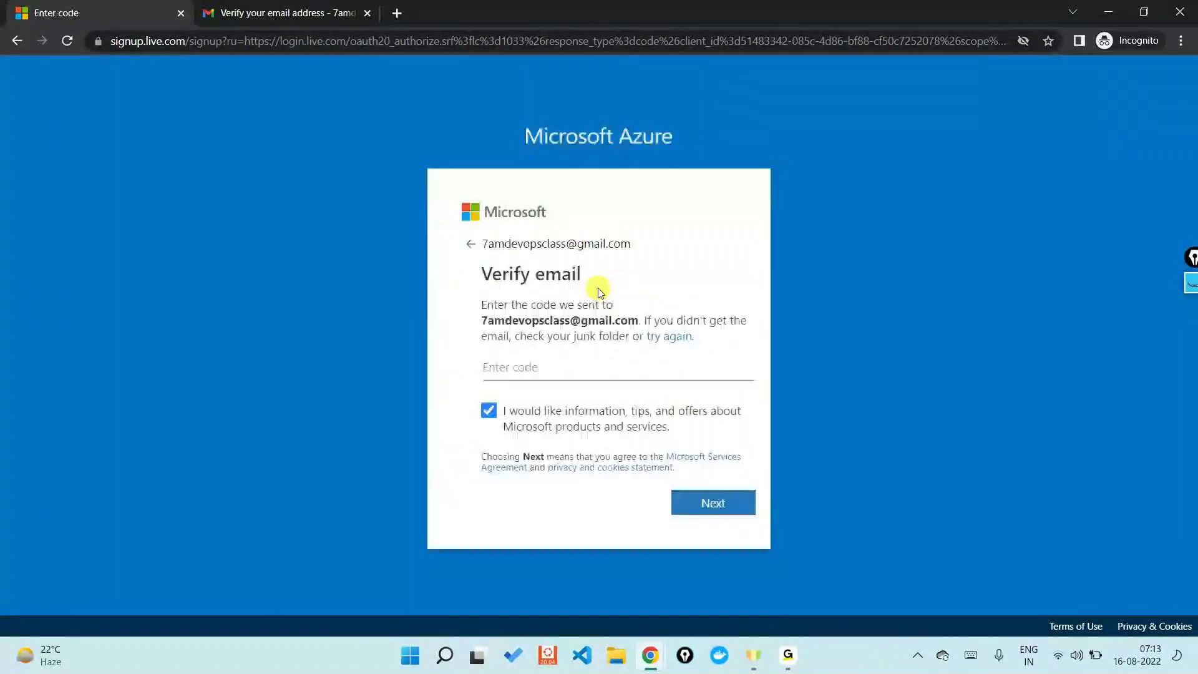
Step: Copy the code from the newest Microsoft email in Gmail and submit it on the sign-up page
click(281, 12)
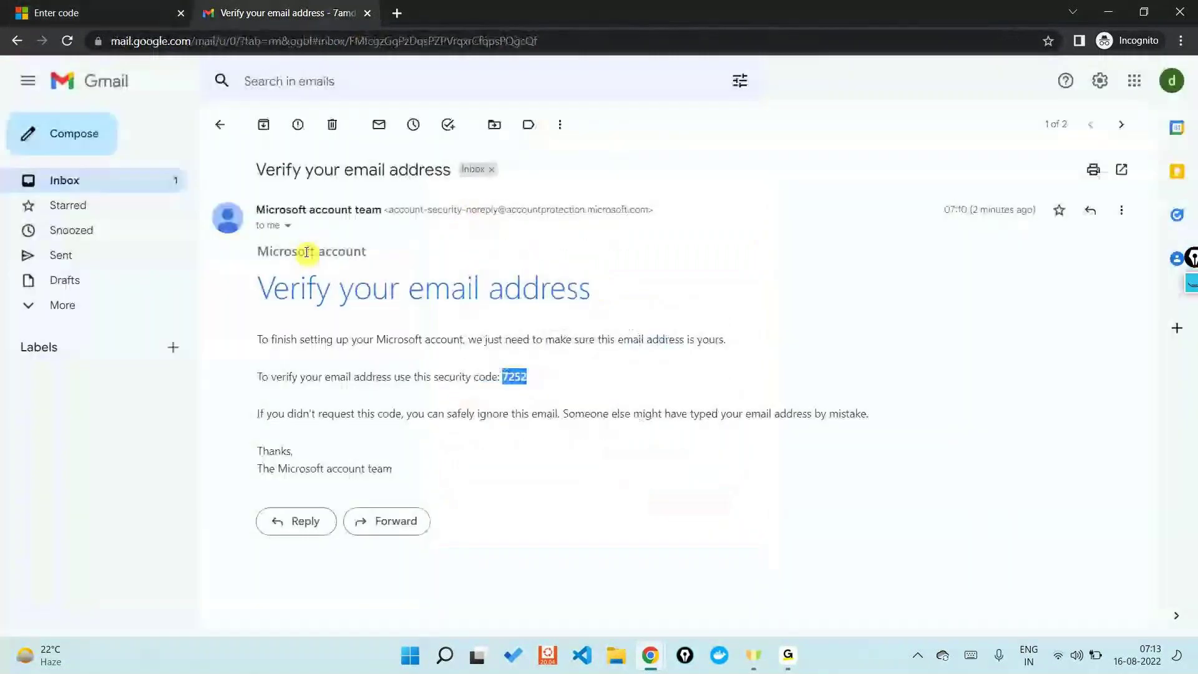
click(220, 127)
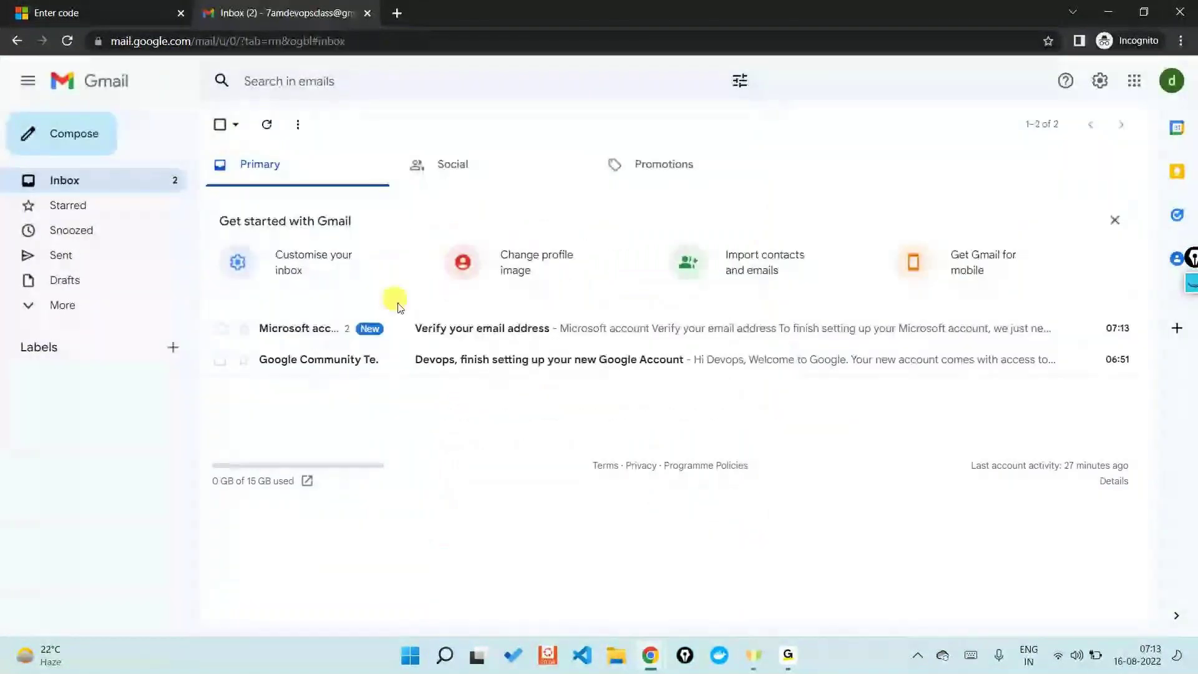
click(409, 326)
double_click(514, 439)
right_click(511, 437)
click(525, 442)
click(75, 12)
key(ctrl+v)
click(683, 507)
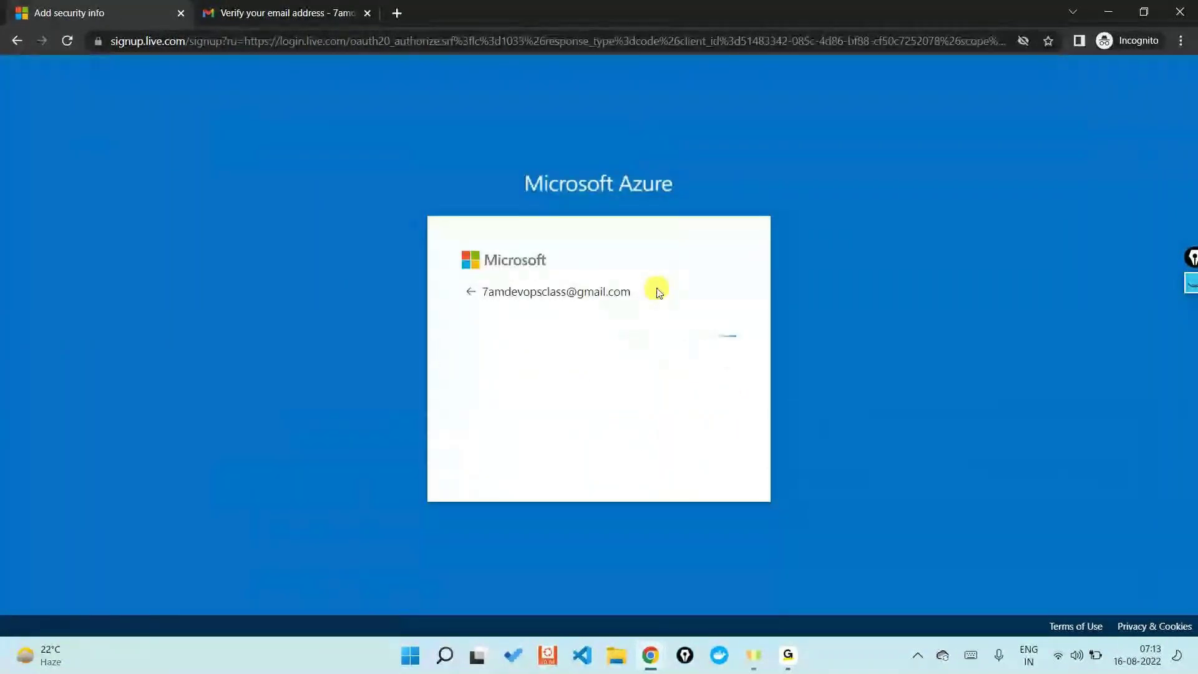
Step: Pick the lobster in each puzzle round, then close the incognito sign-up window
click(666, 451)
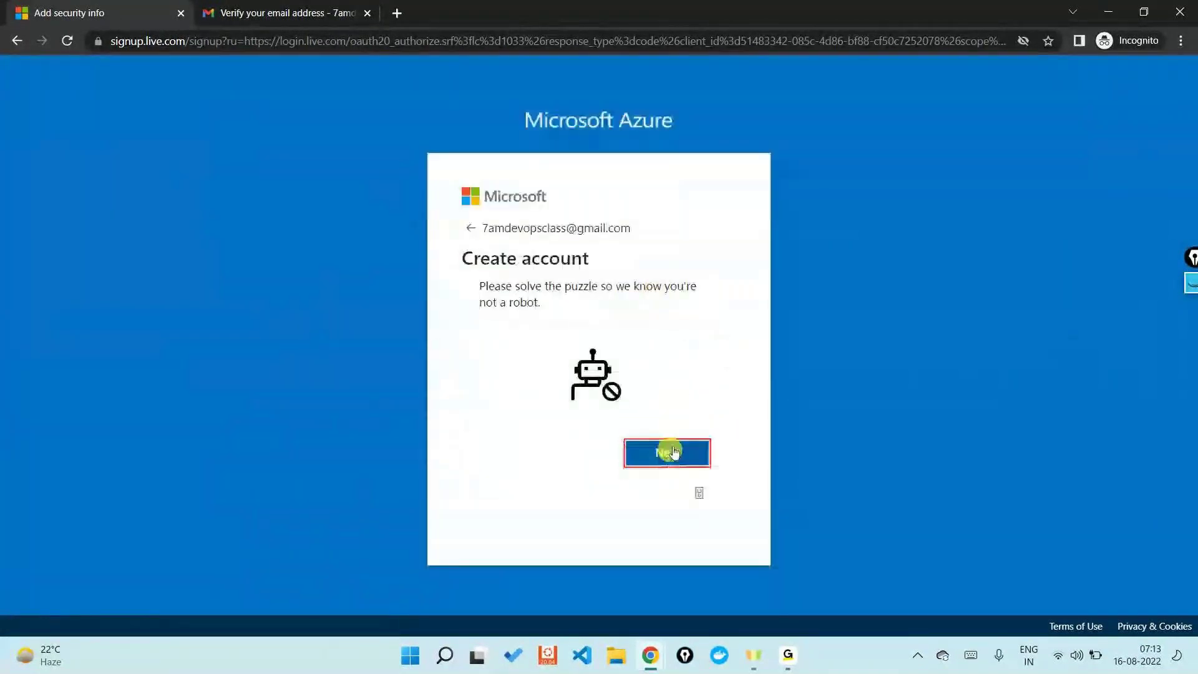
click(674, 432)
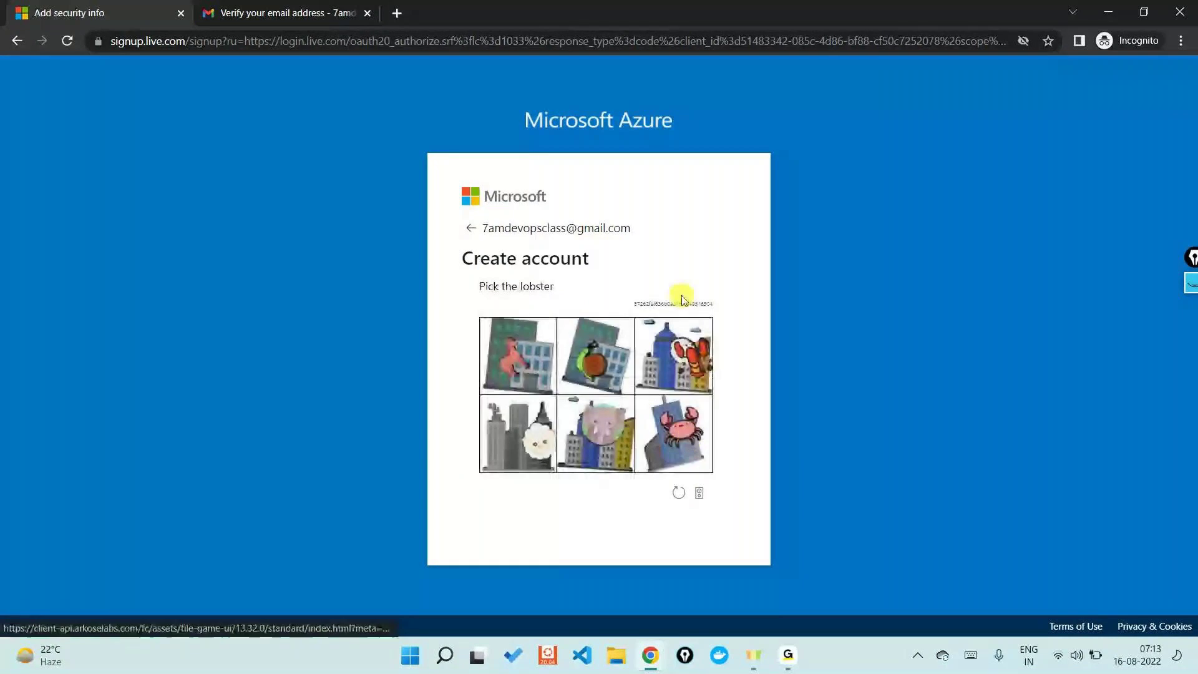
click(678, 382)
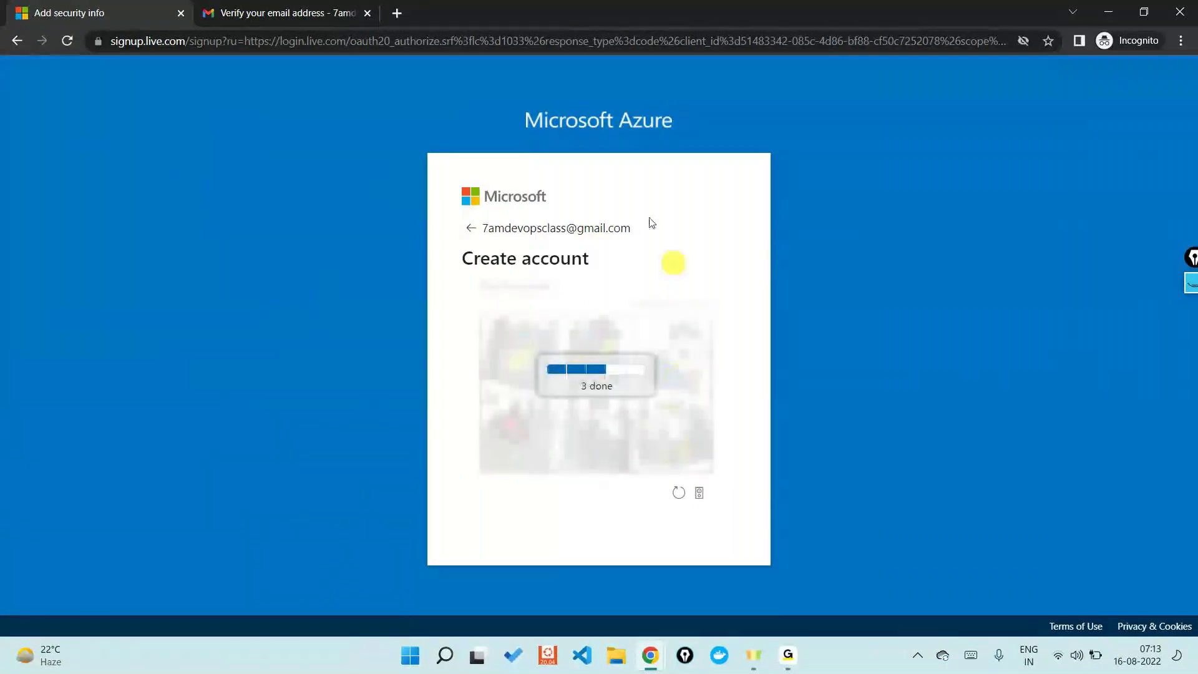
click(511, 431)
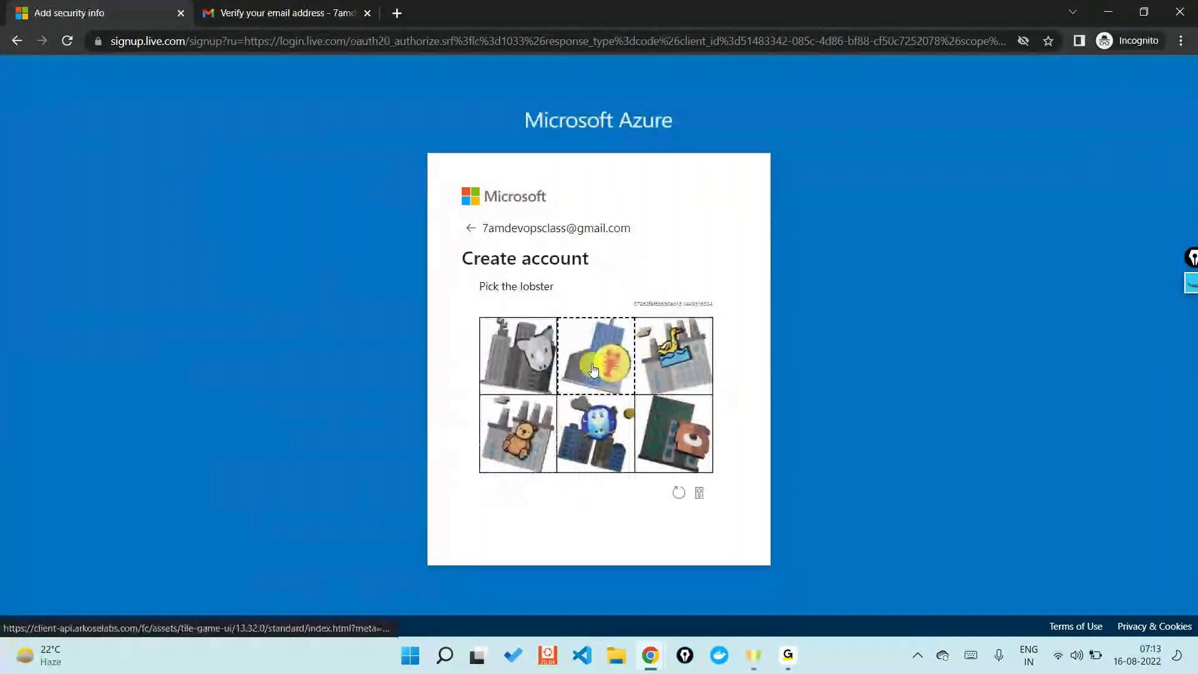
click(599, 359)
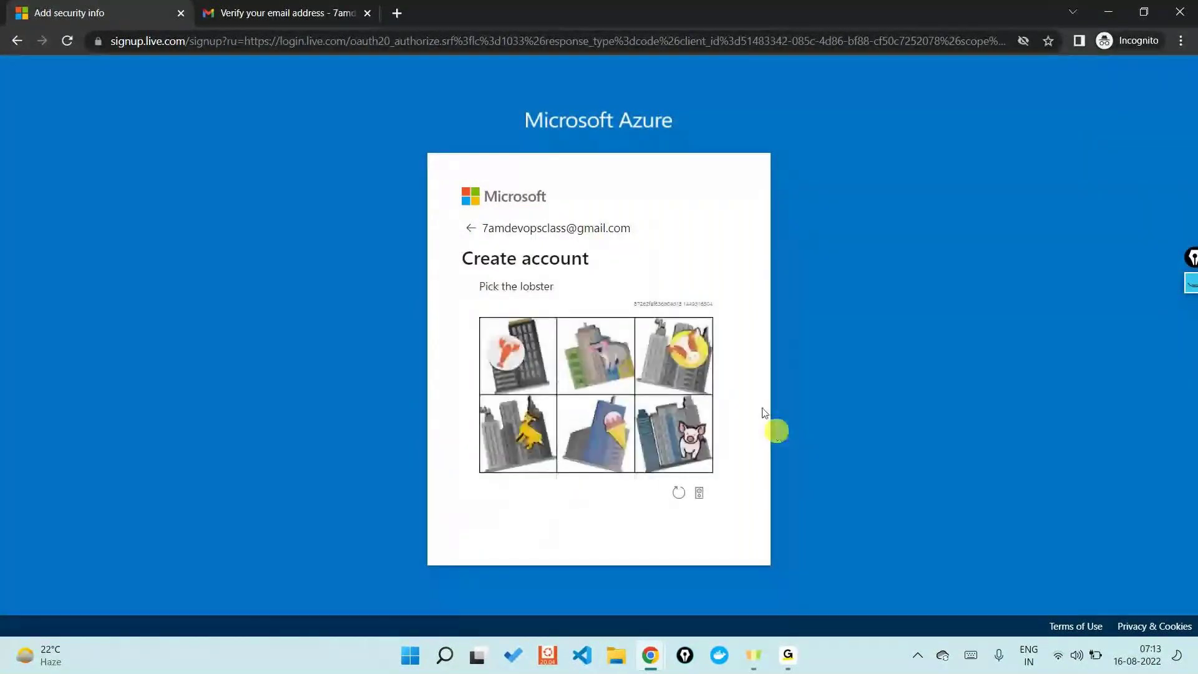
click(493, 354)
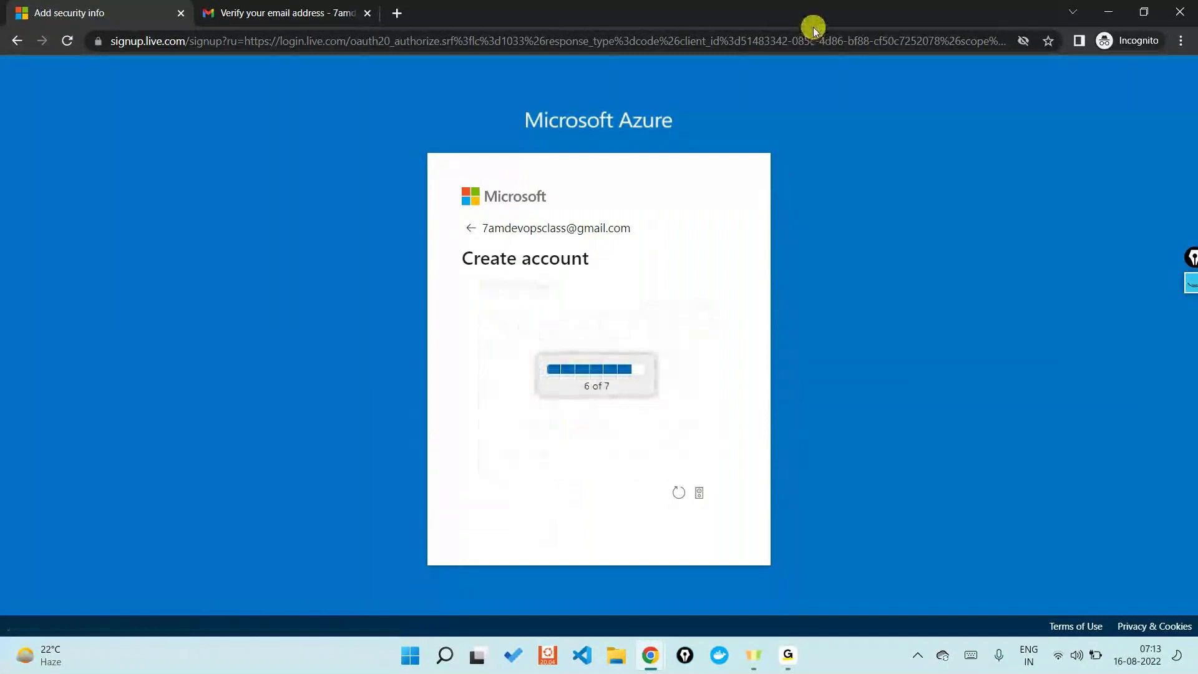
click(612, 461)
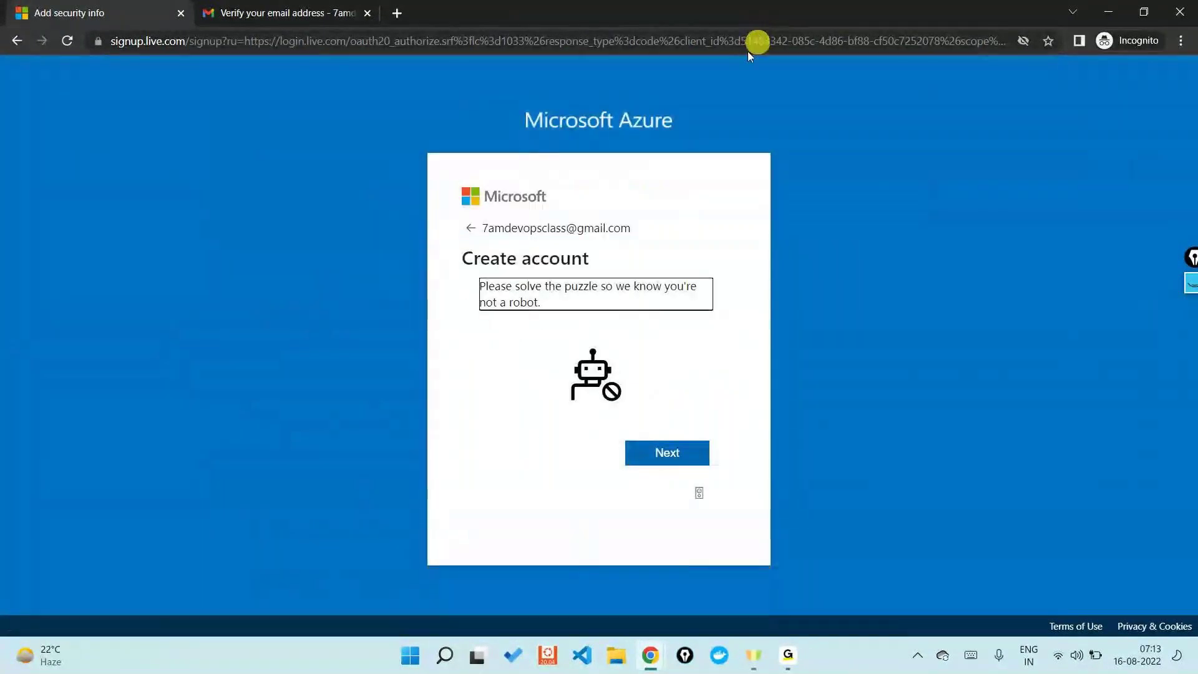
click(444, 49)
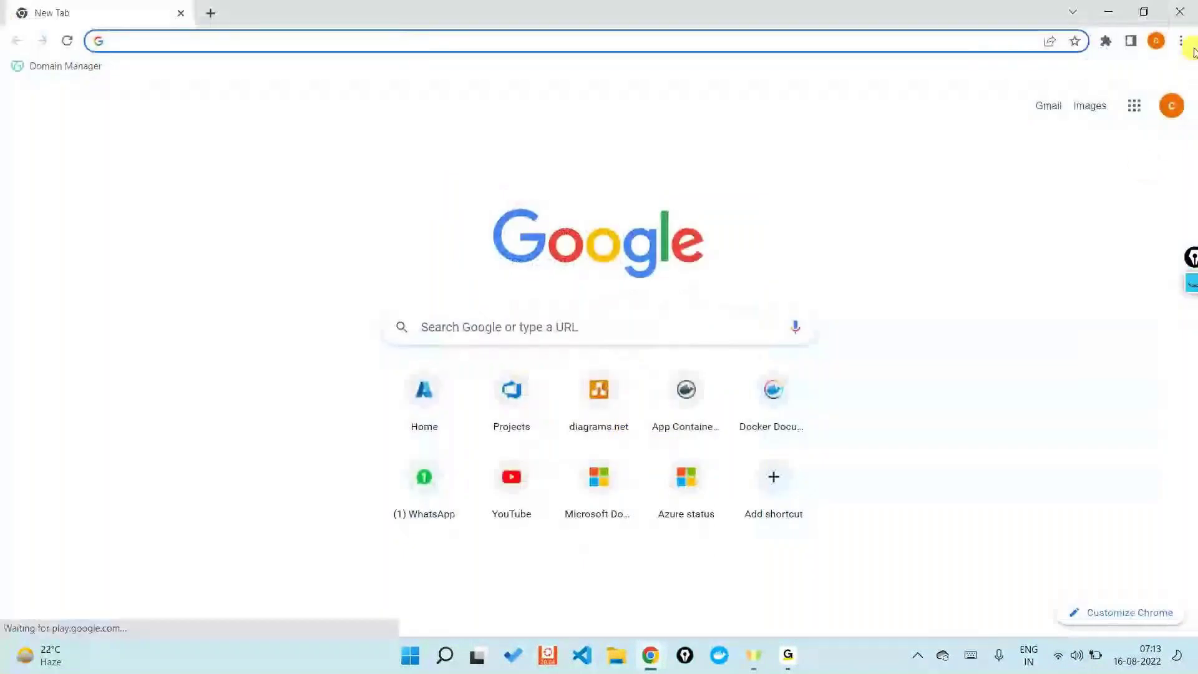
Step: Open a new incognito window on the Azure portal sign-in page with a blank second tab
click(1192, 44)
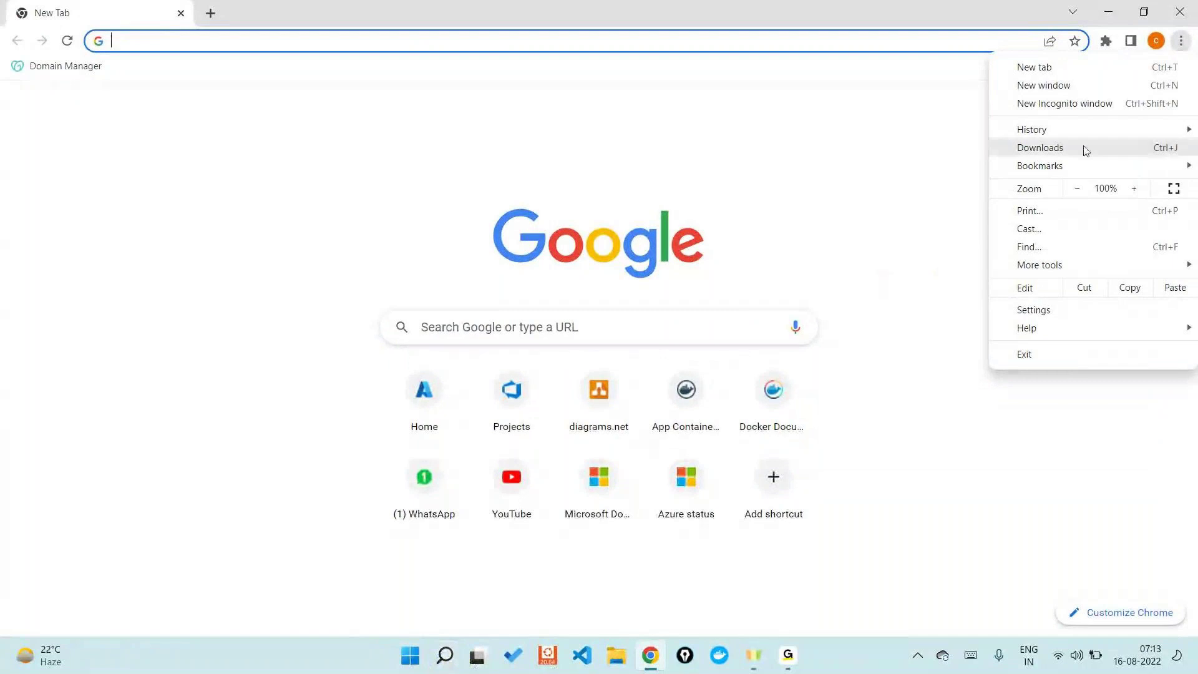
click(1067, 105)
key(ctrl+v)
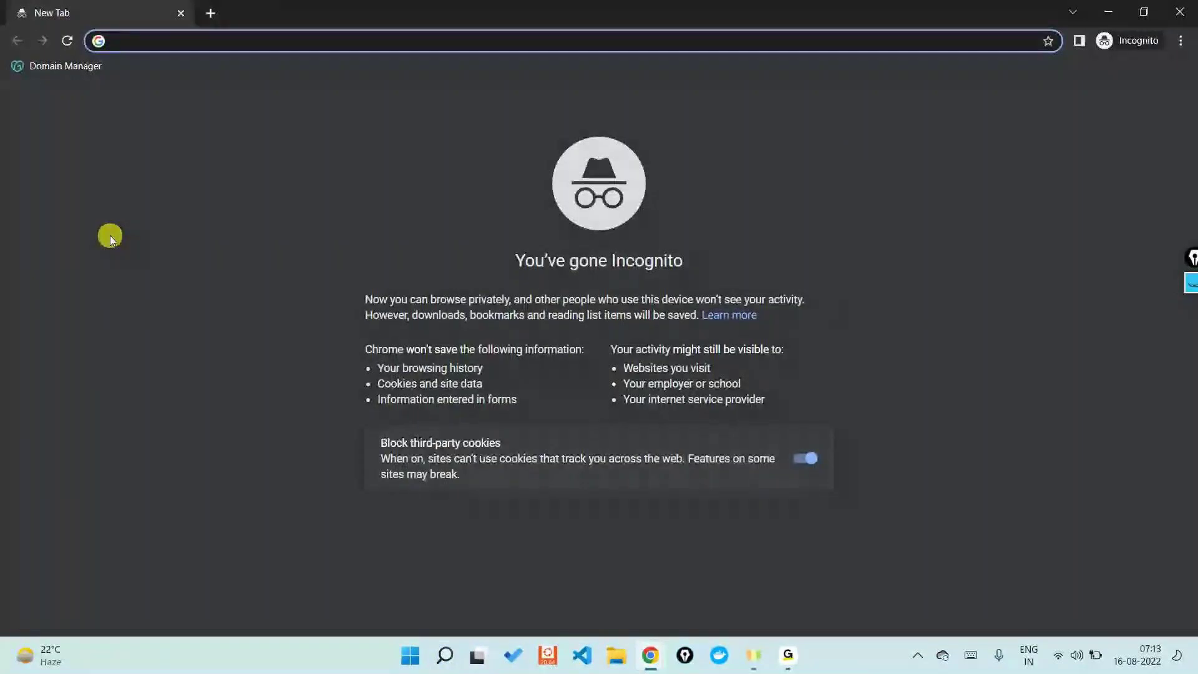
key(Return)
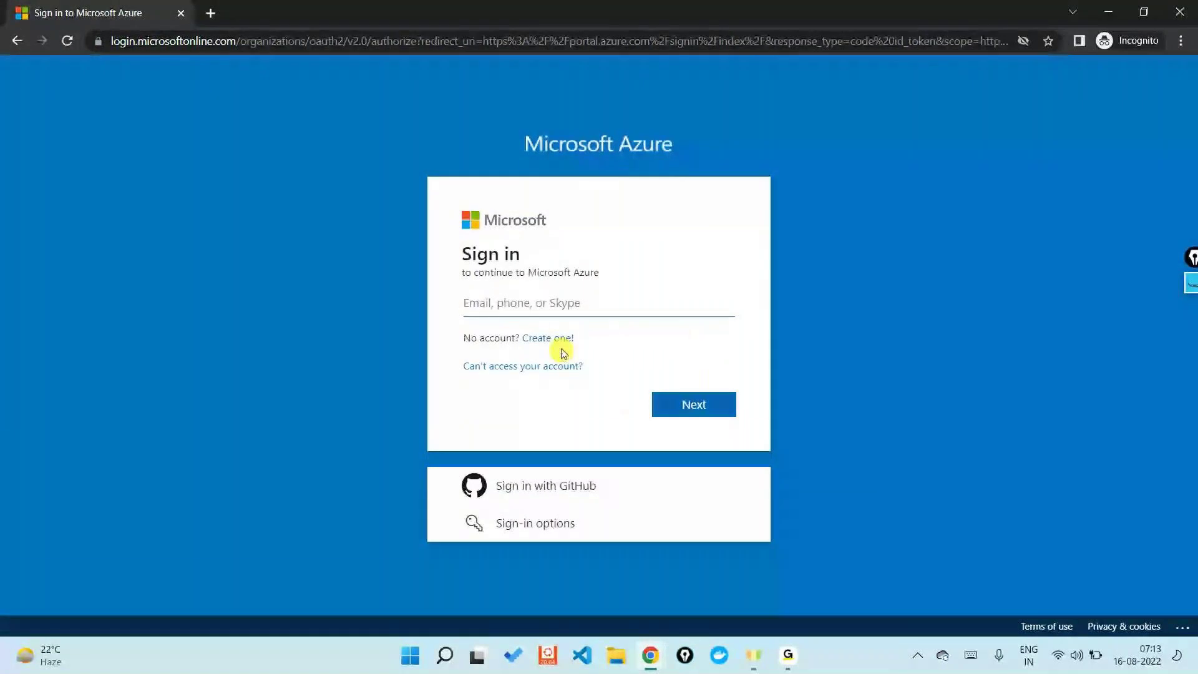
click(211, 12)
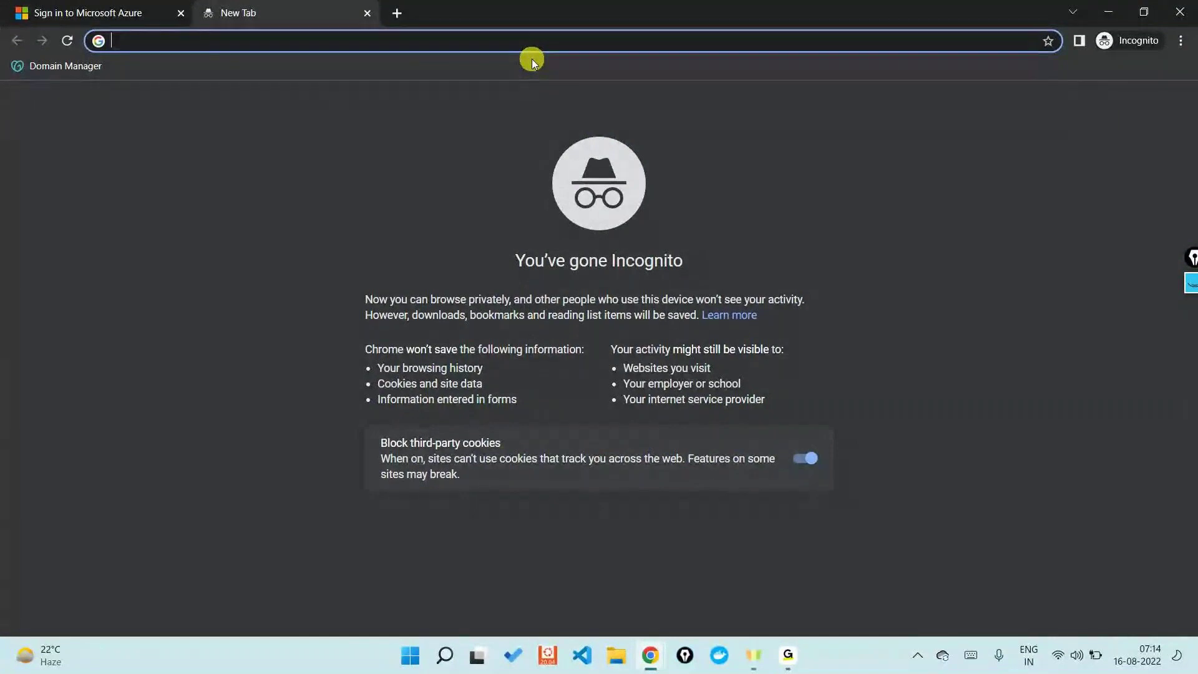
Step: Go to Gmail via the address-bar suggestion and start creating a new Google account
text(gma)
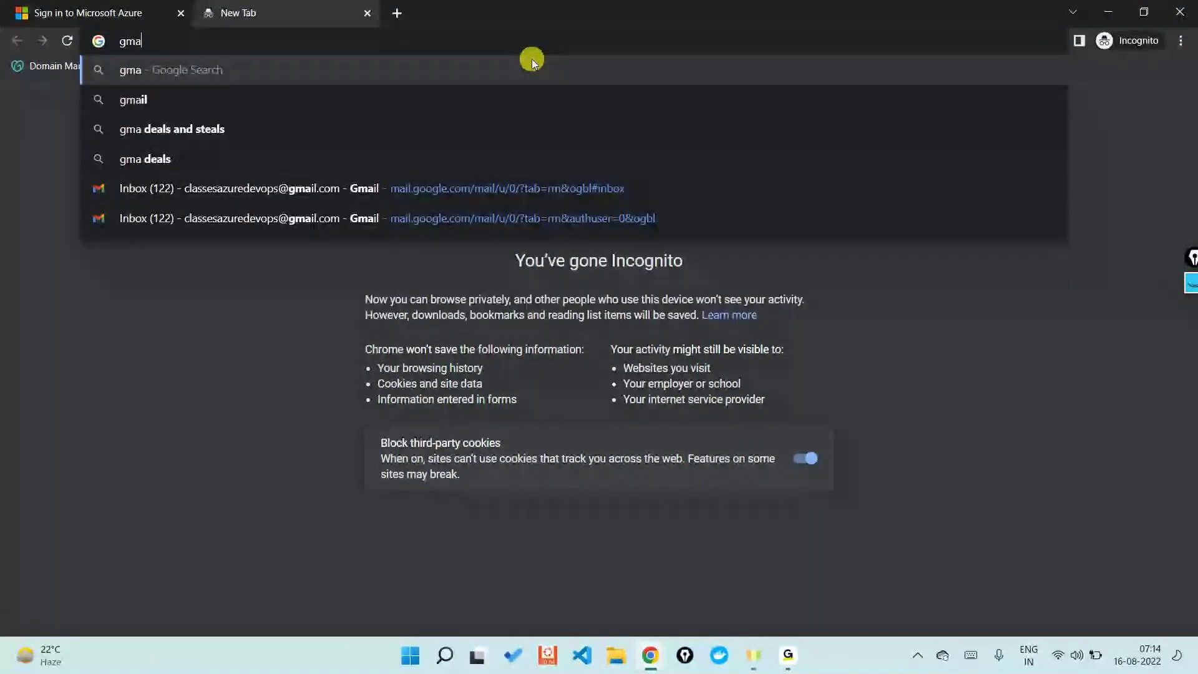
key(Down)
key(Return)
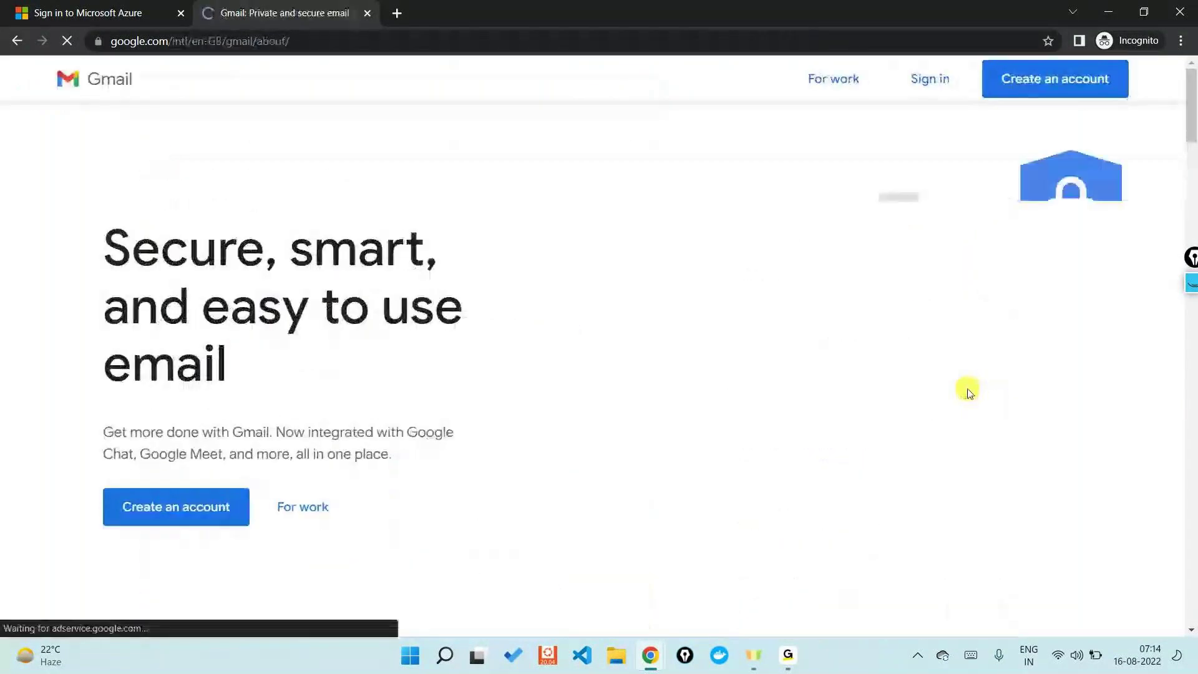
click(1034, 95)
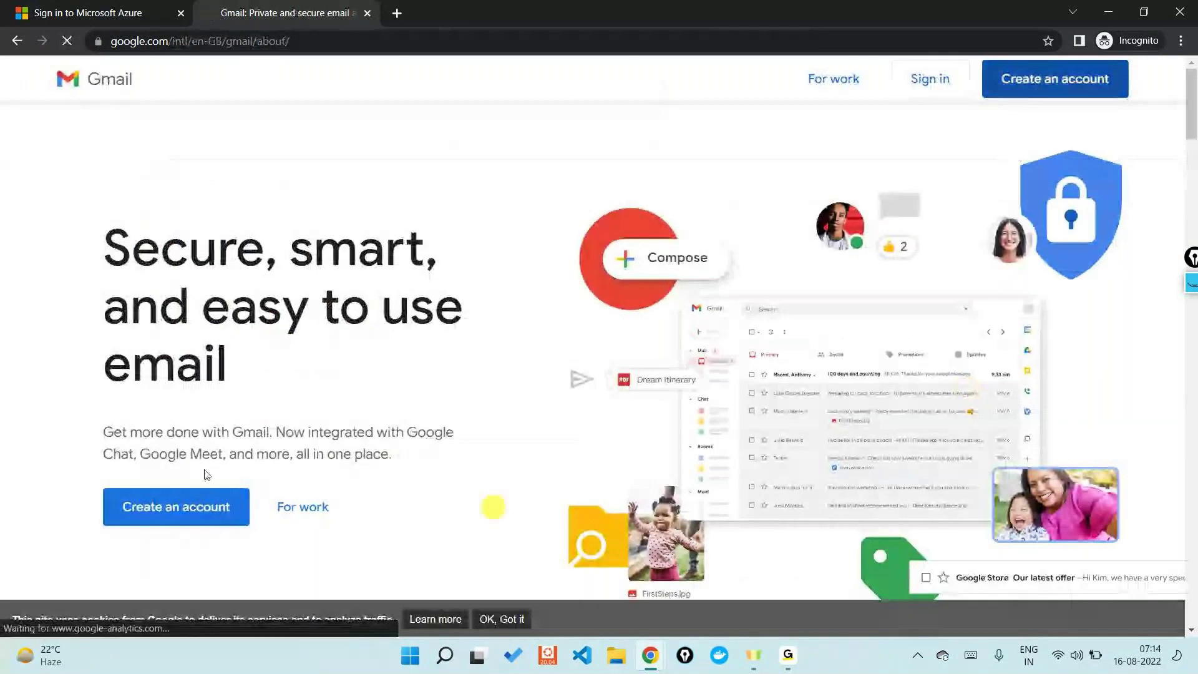
Step: Enter the first and last name for the new Google account
key(Tab)
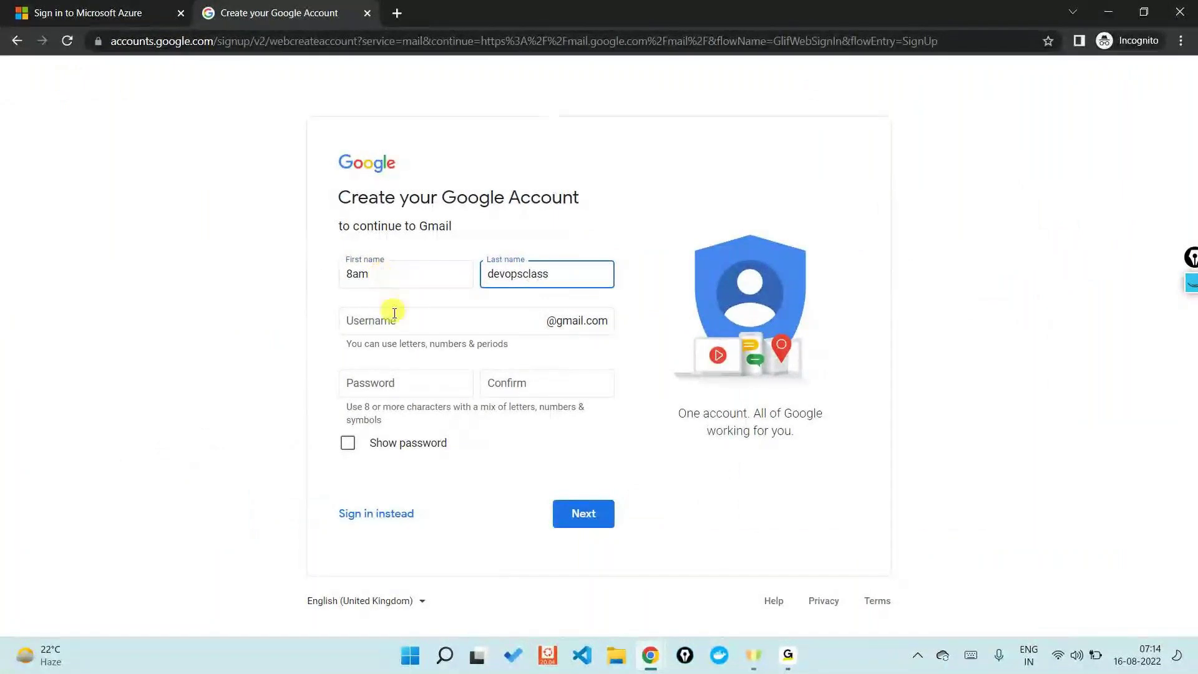
Step: Choose the account username, then enter and confirm the password and submit
click(395, 317)
click(430, 374)
text(•••••••)
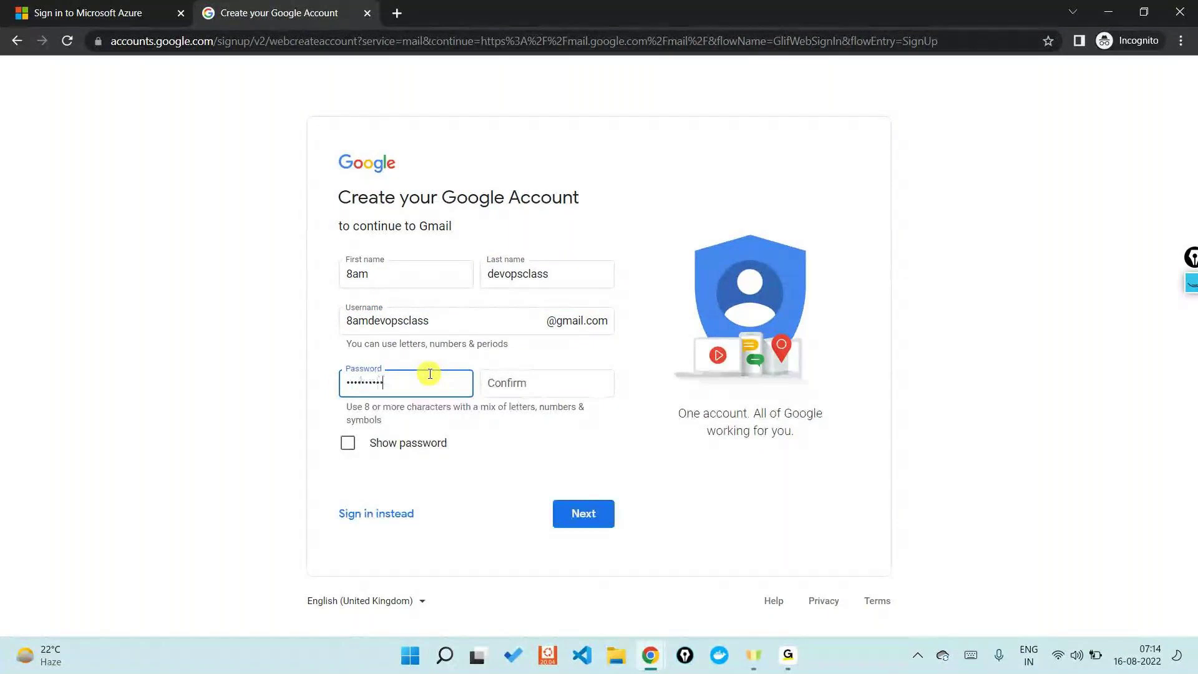
text(•••)
key(Tab)
text(•••••••••••••)
key(Return)
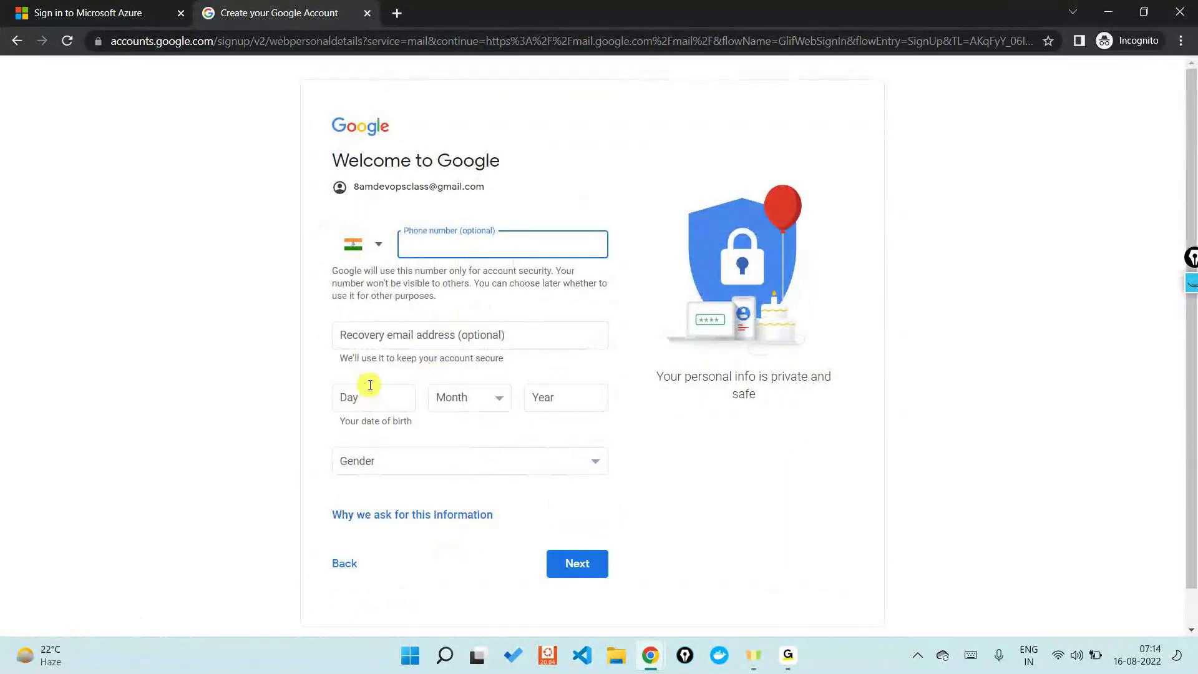
Step: Enter birth date 10 January 1990 and gender Male, then submit the details
click(370, 385)
text(10)
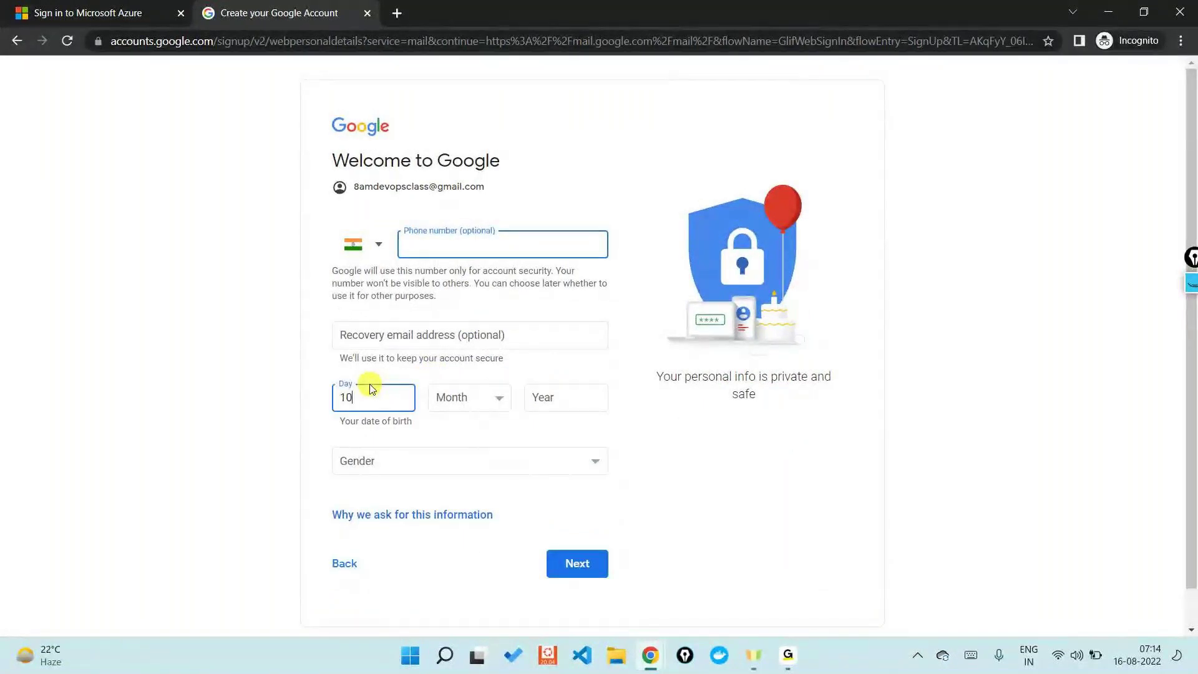
click(462, 398)
click(462, 419)
click(561, 398)
text(1990)
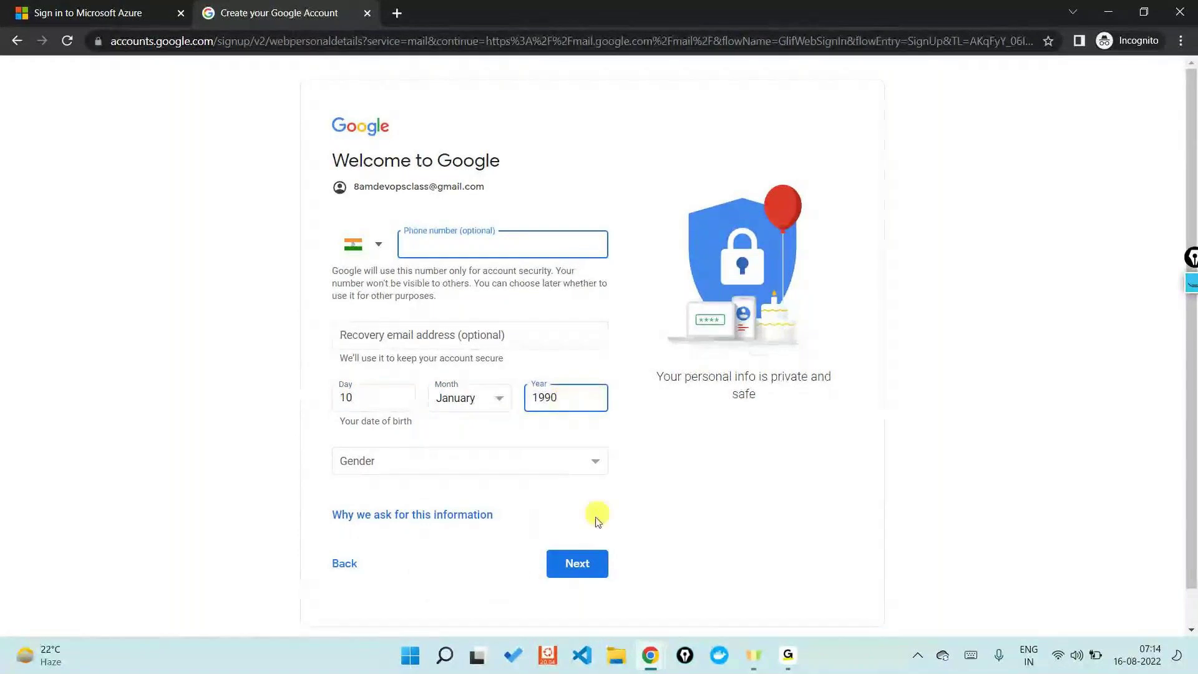
click(519, 462)
click(393, 494)
key(Return)
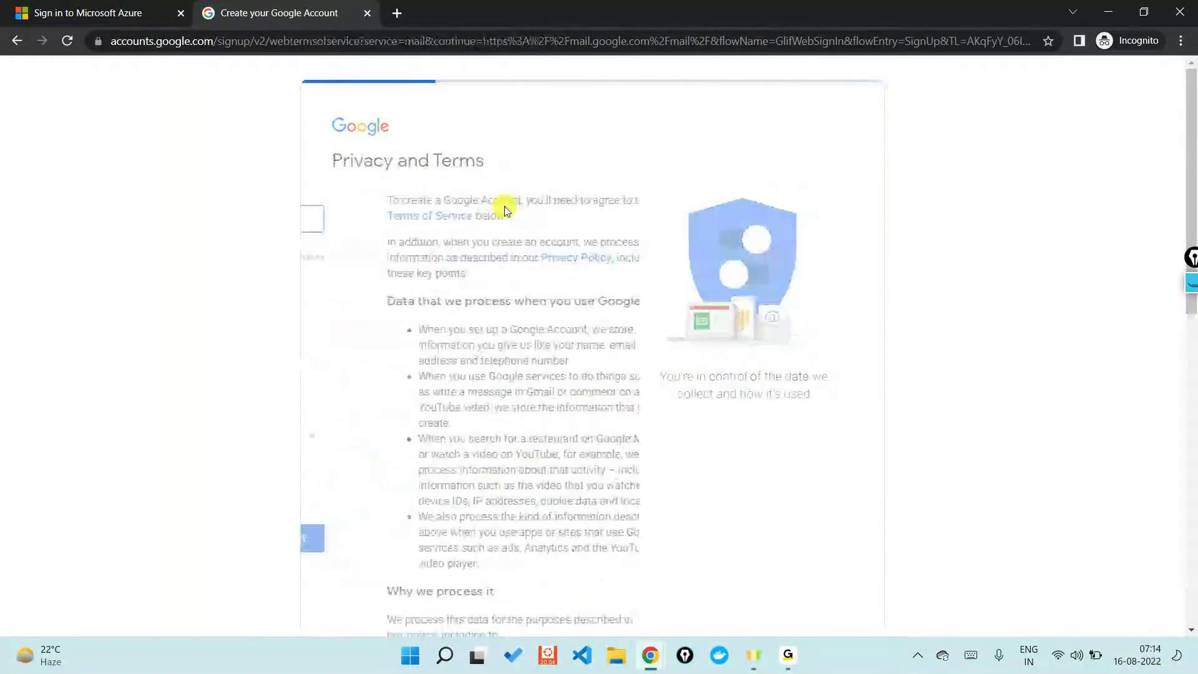
scroll(578, 593, down, 10)
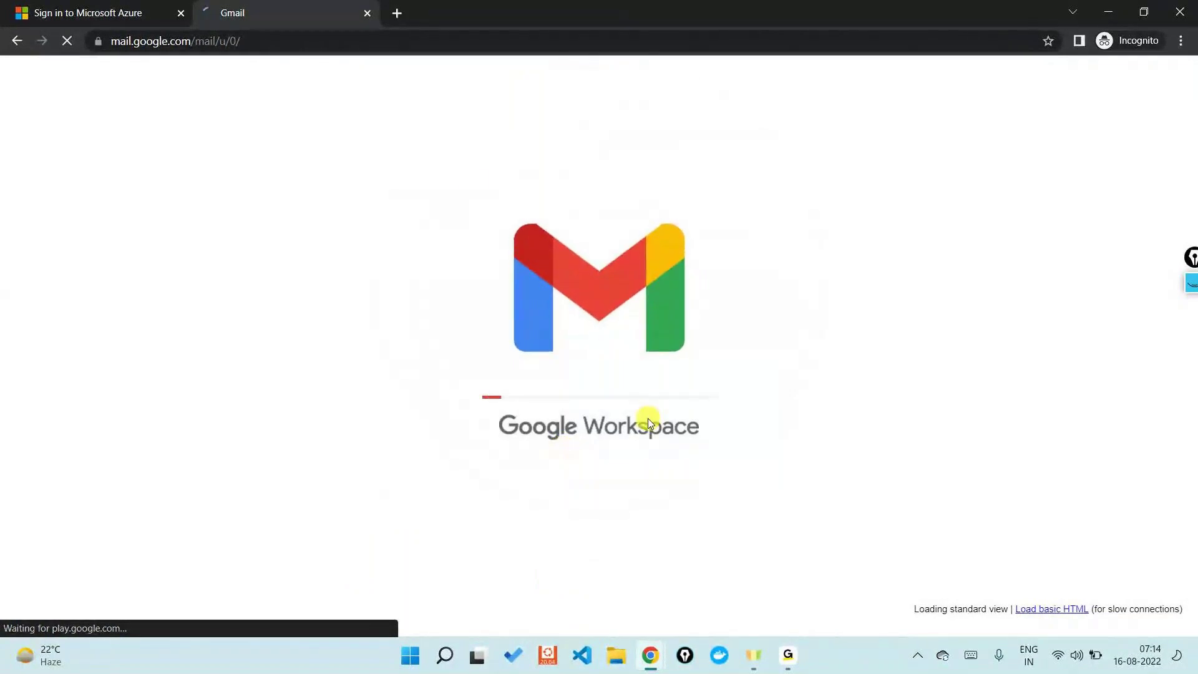
Step: Return to the Azure sign-in and start creating a new Microsoft account
click(25, 11)
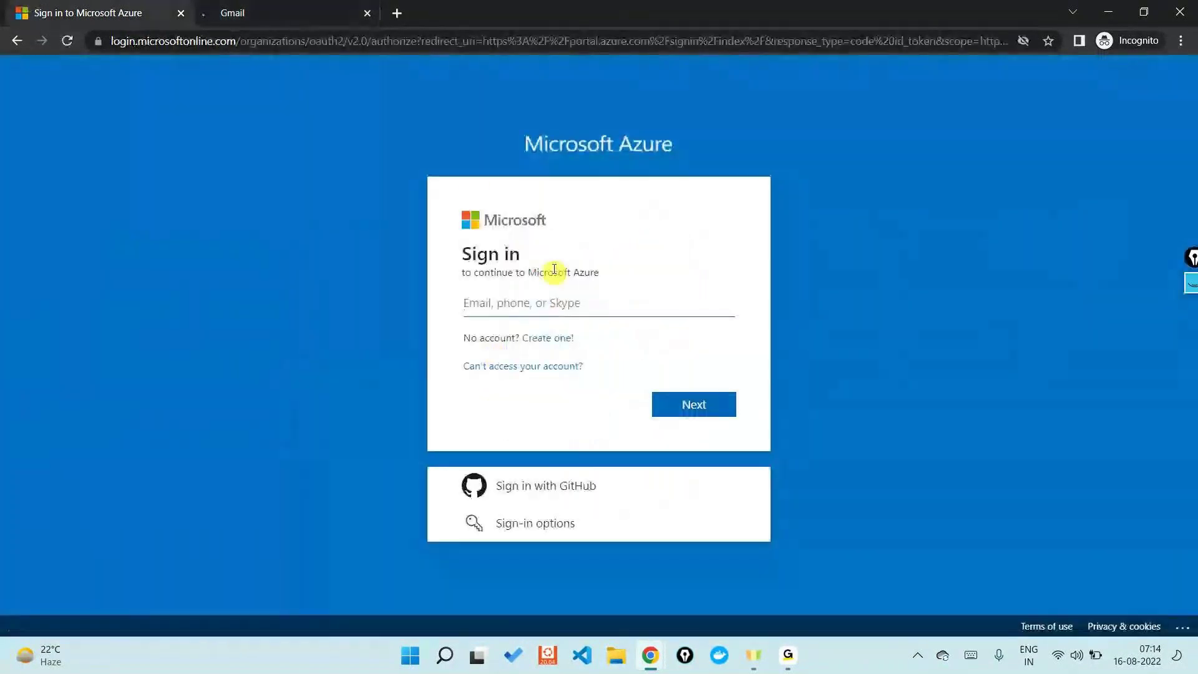
click(528, 341)
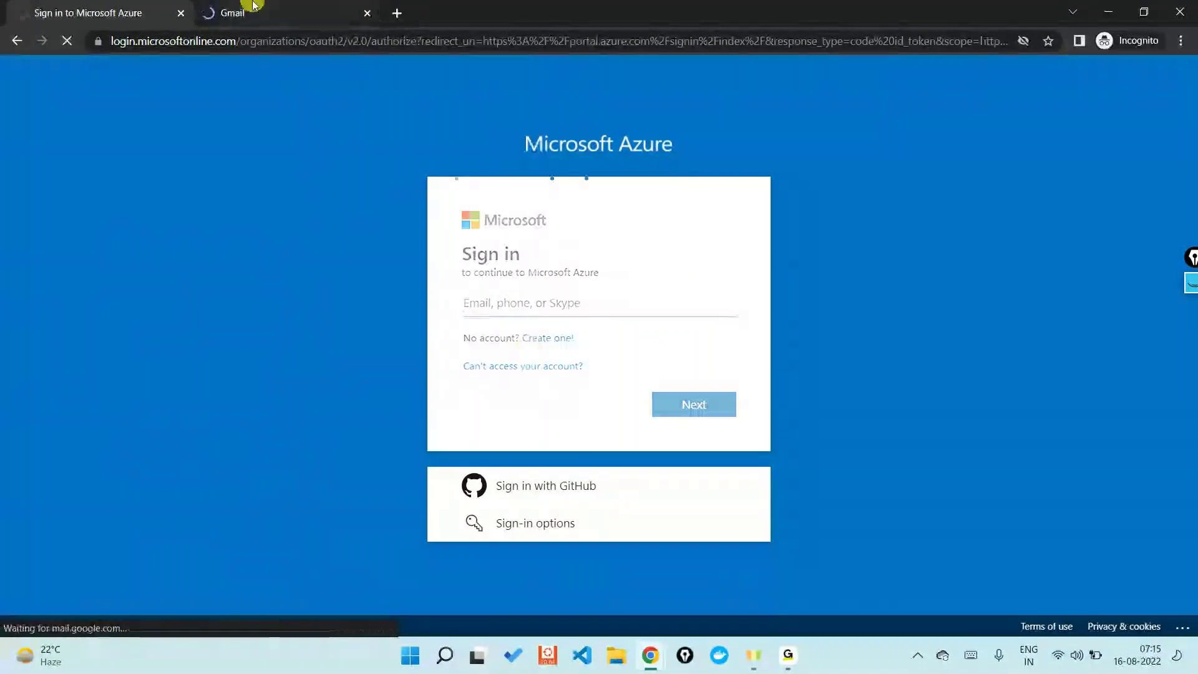
key(ctrl+Tab)
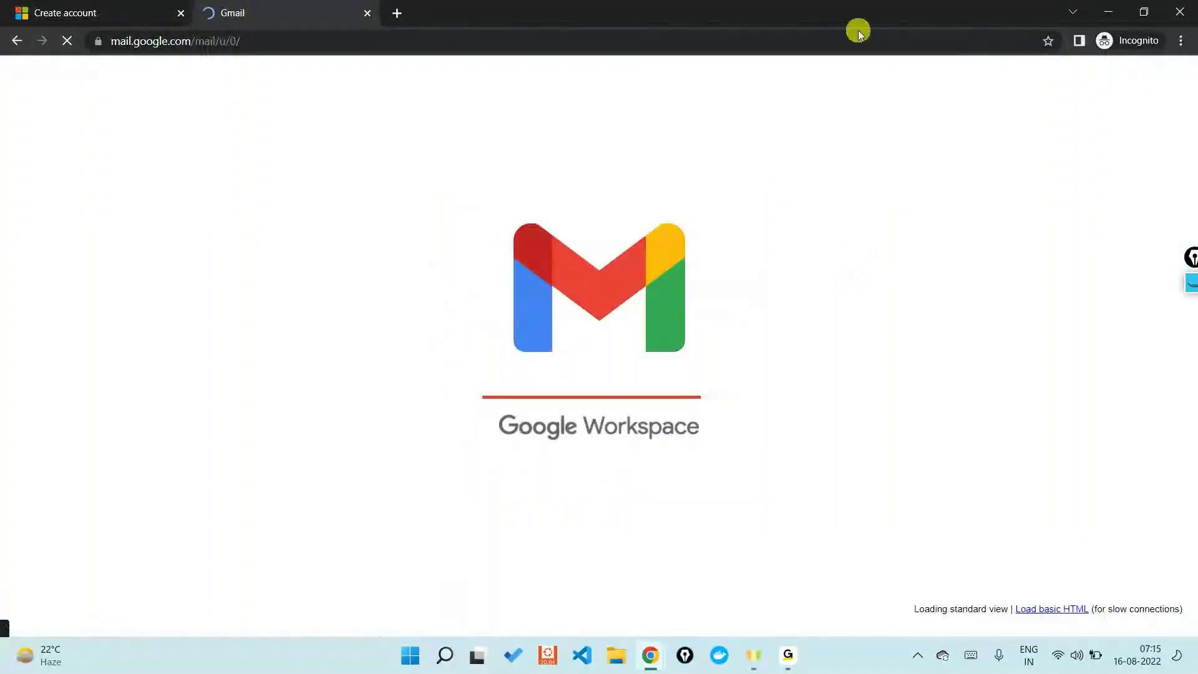
click(94, 12)
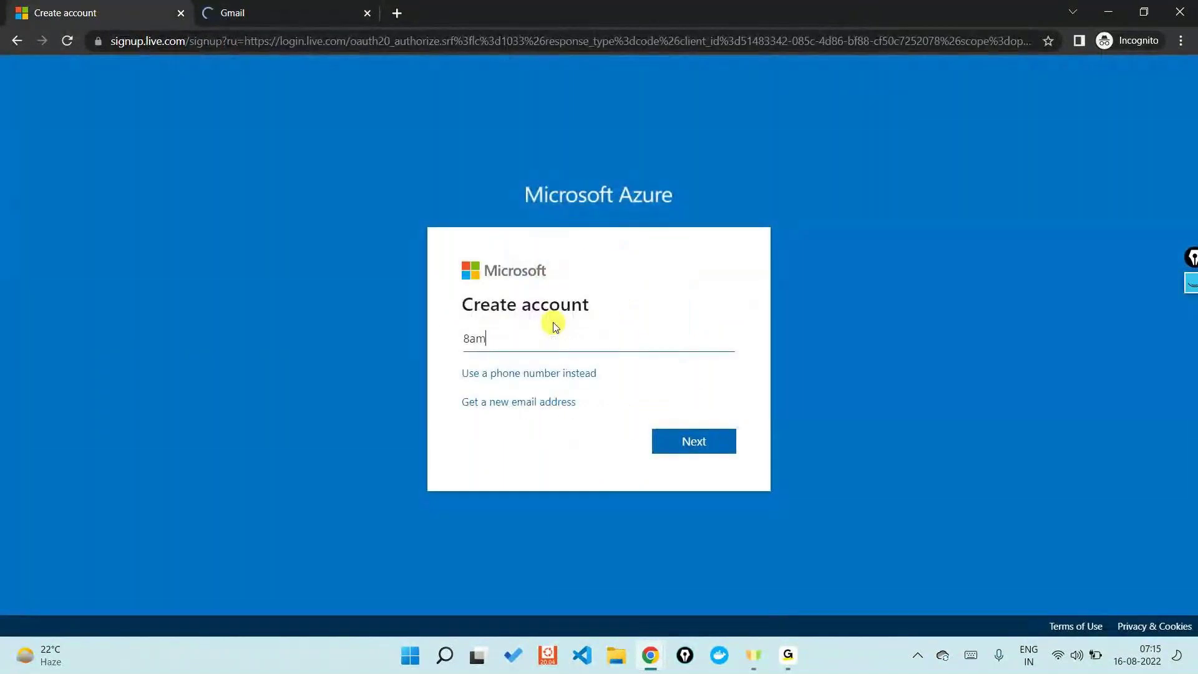
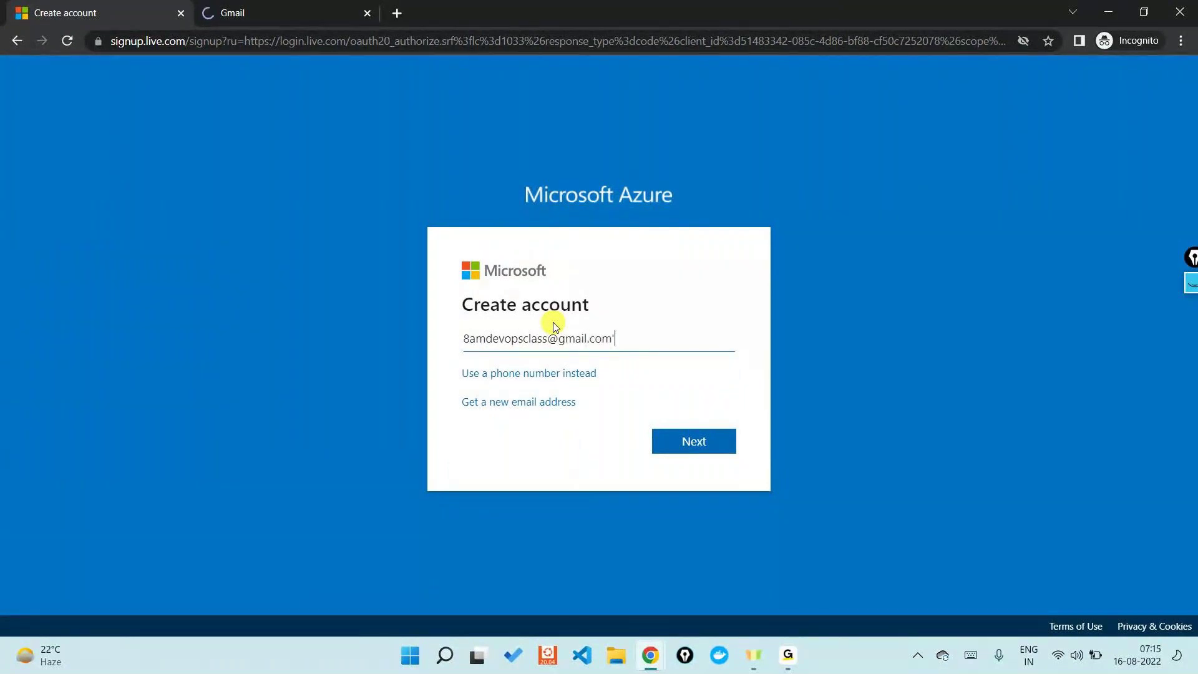
Step: Sign up with the new Gmail address and a password
key(Return)
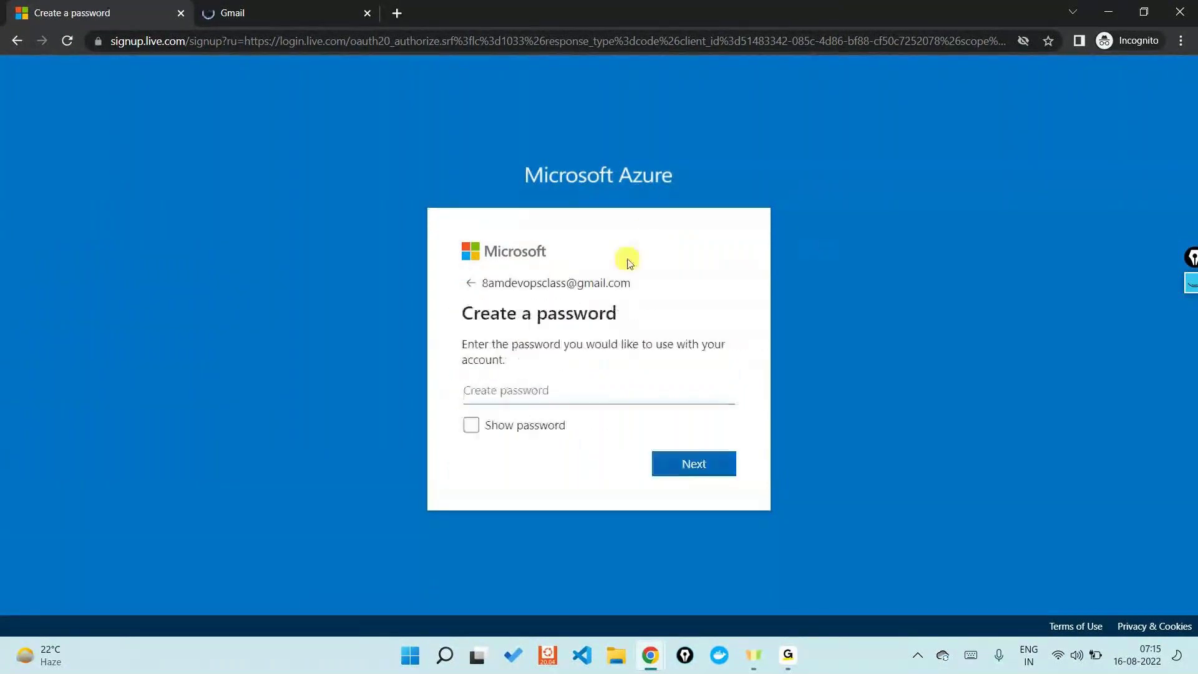
text(••••••••)
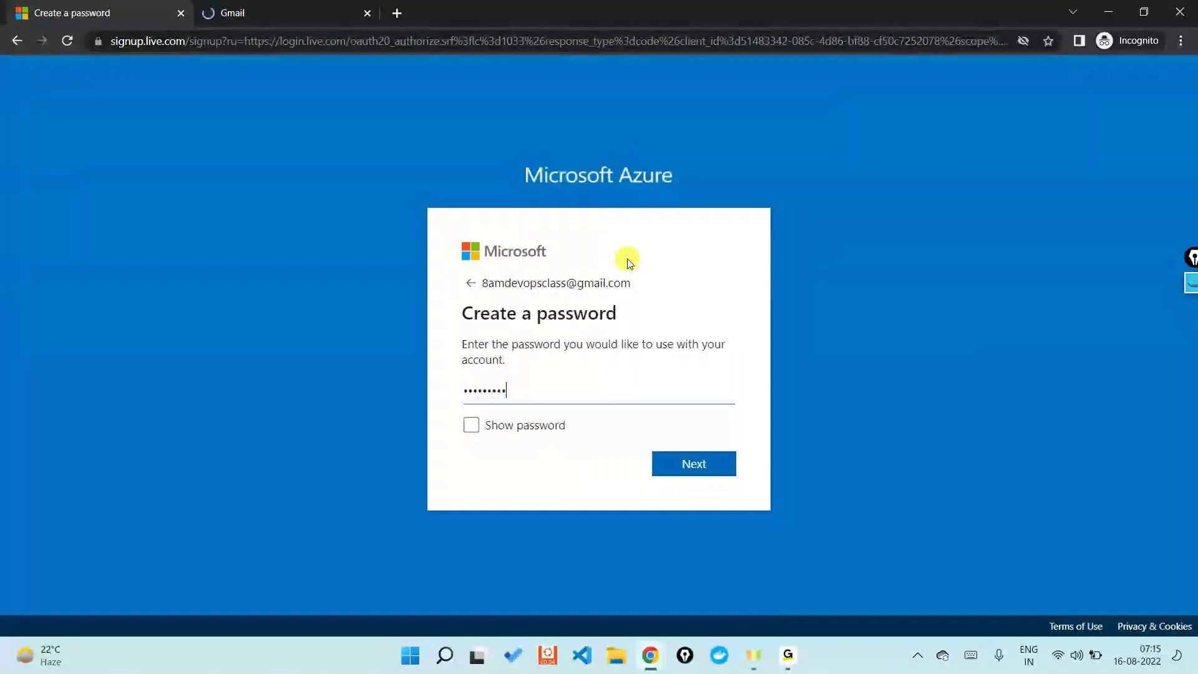
key(Return)
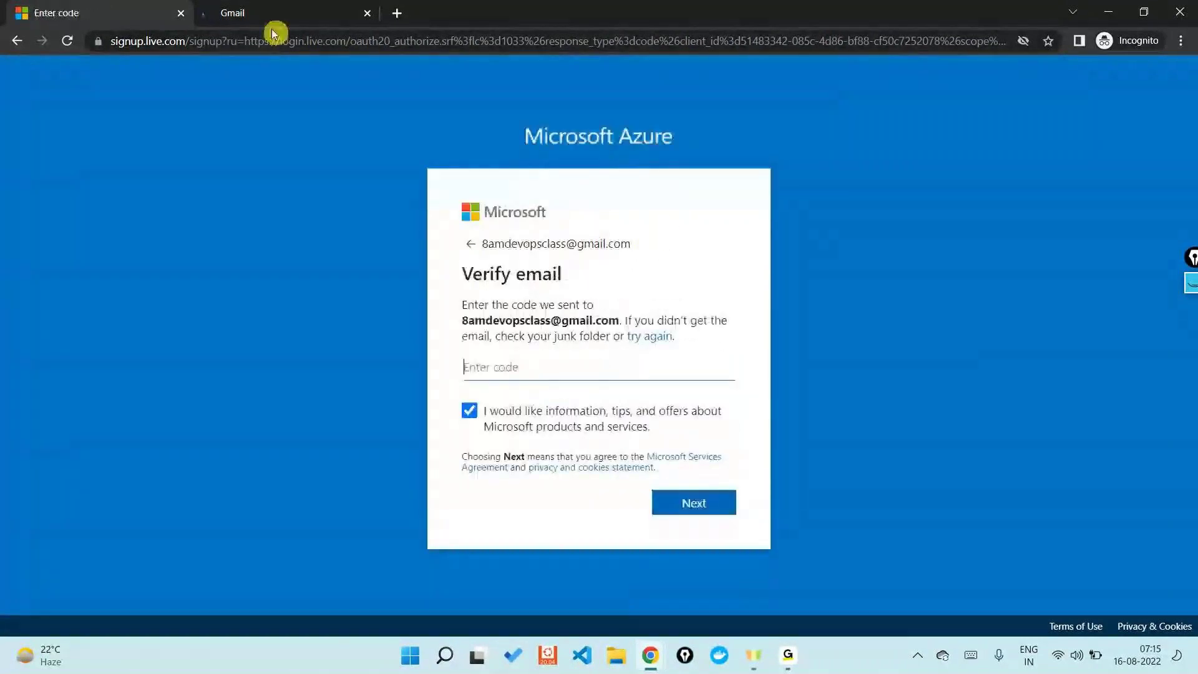
Step: Reload the Gmail inbox in the standard view to find the verification email
click(236, 28)
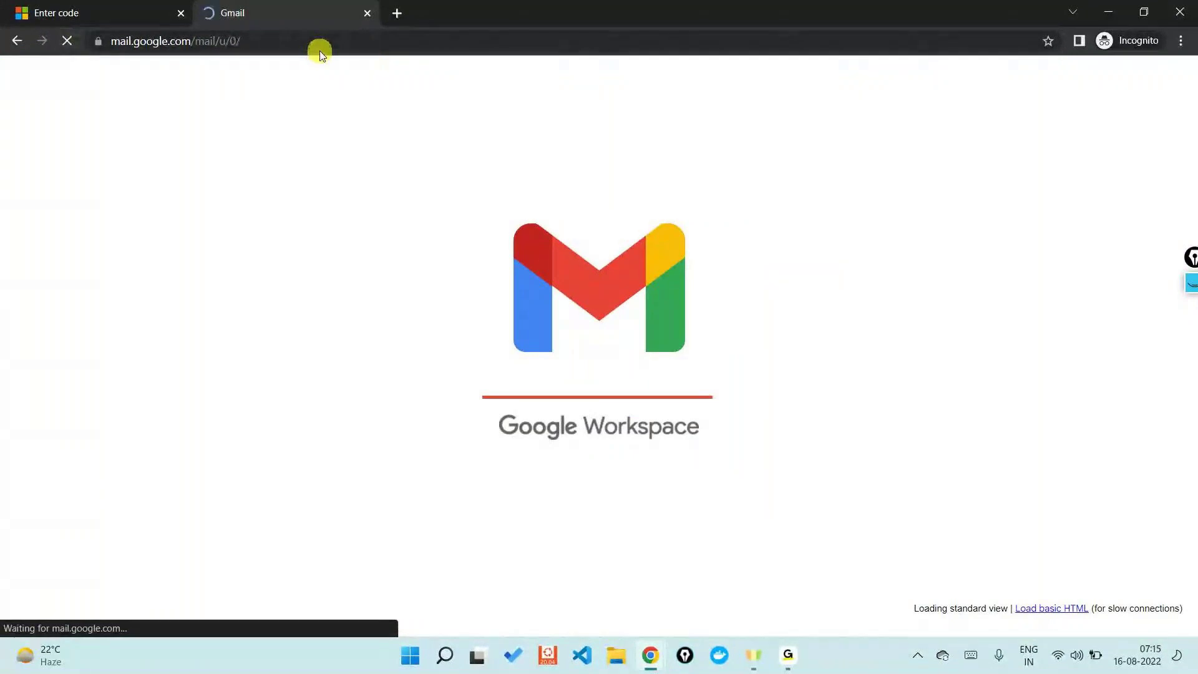
key(ctrl+shift+Tab)
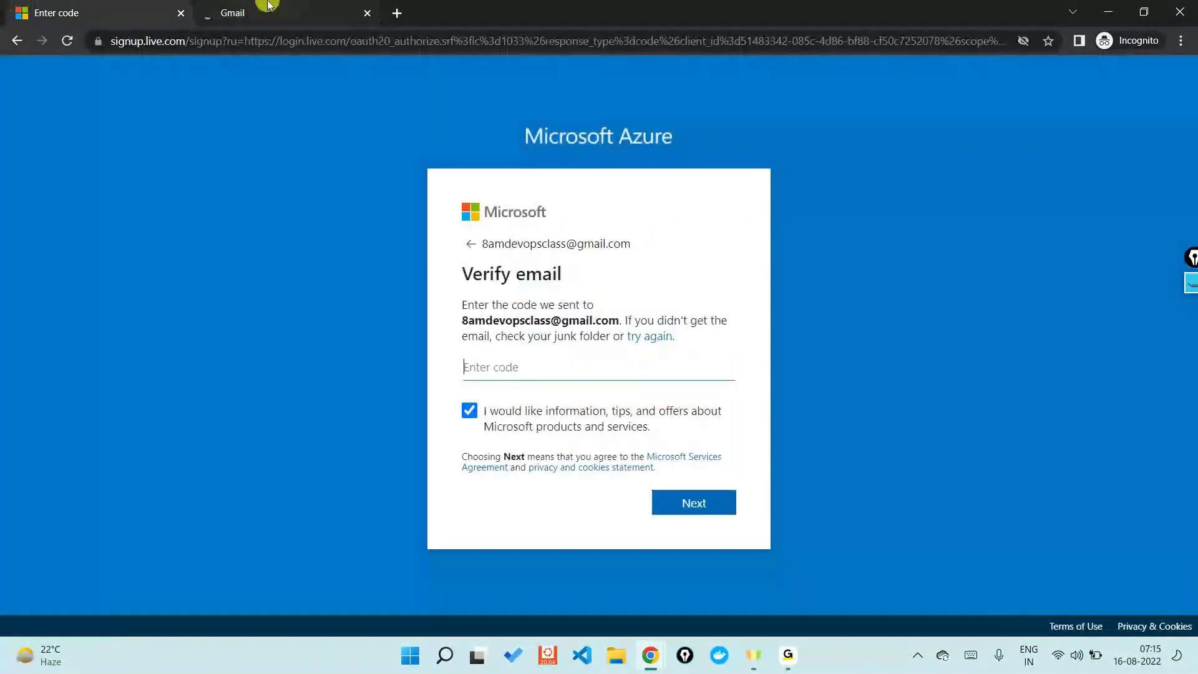
click(268, 8)
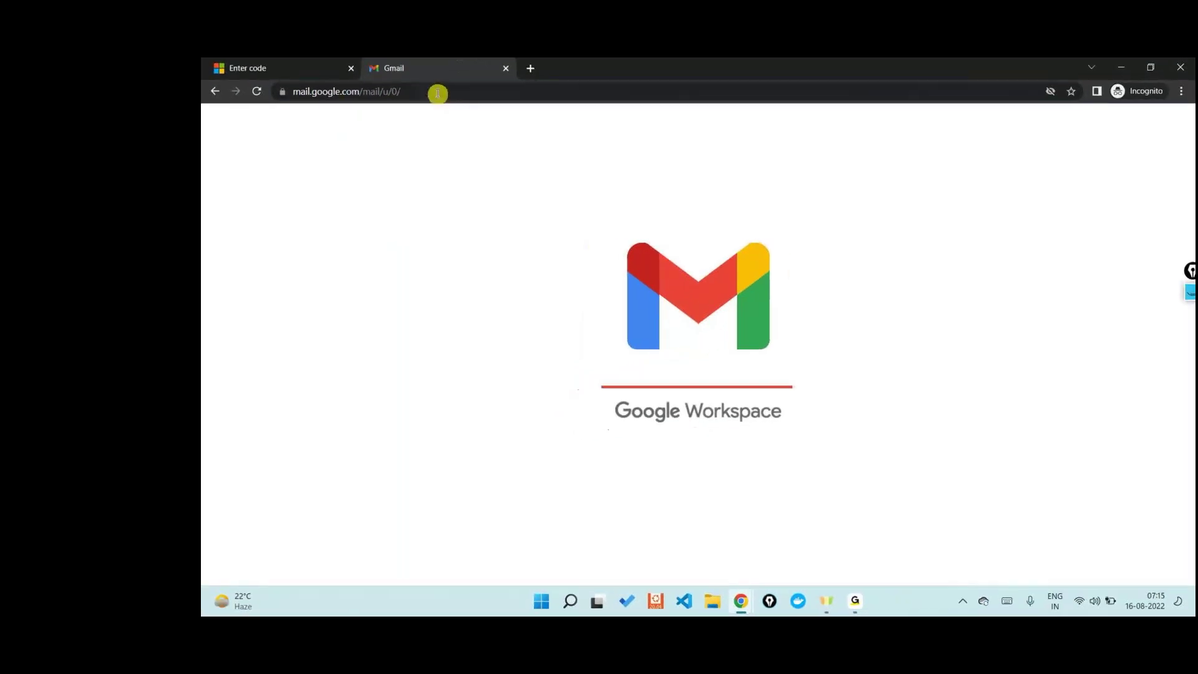
click(280, 35)
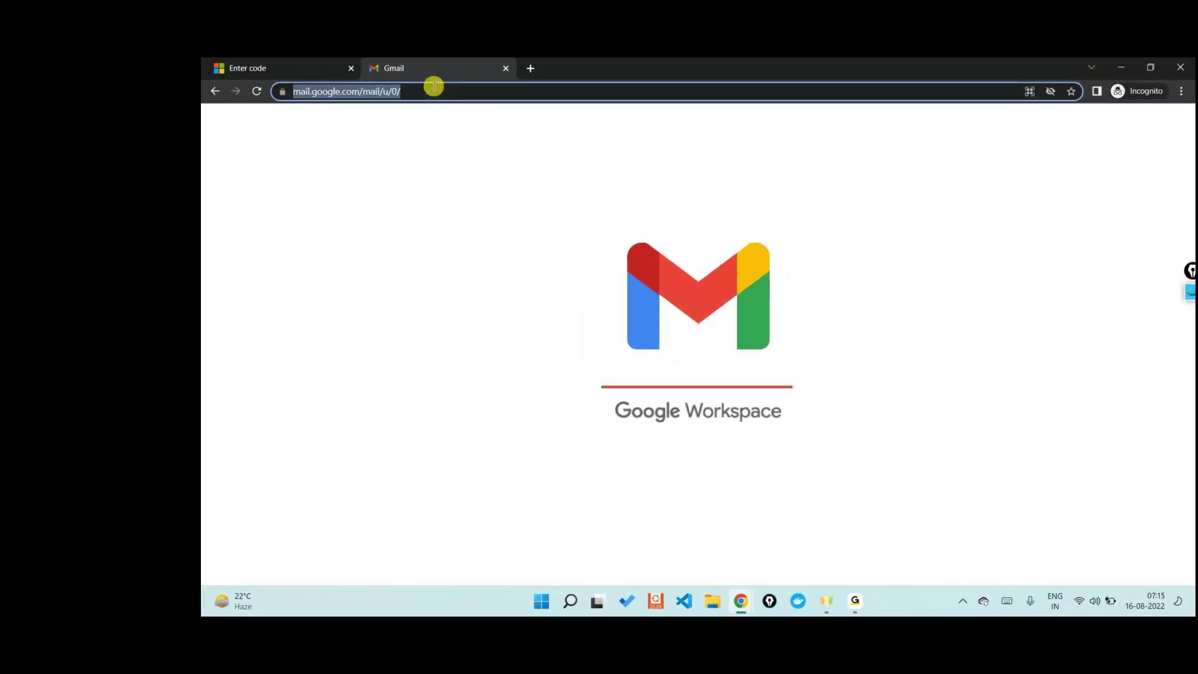
key(Return)
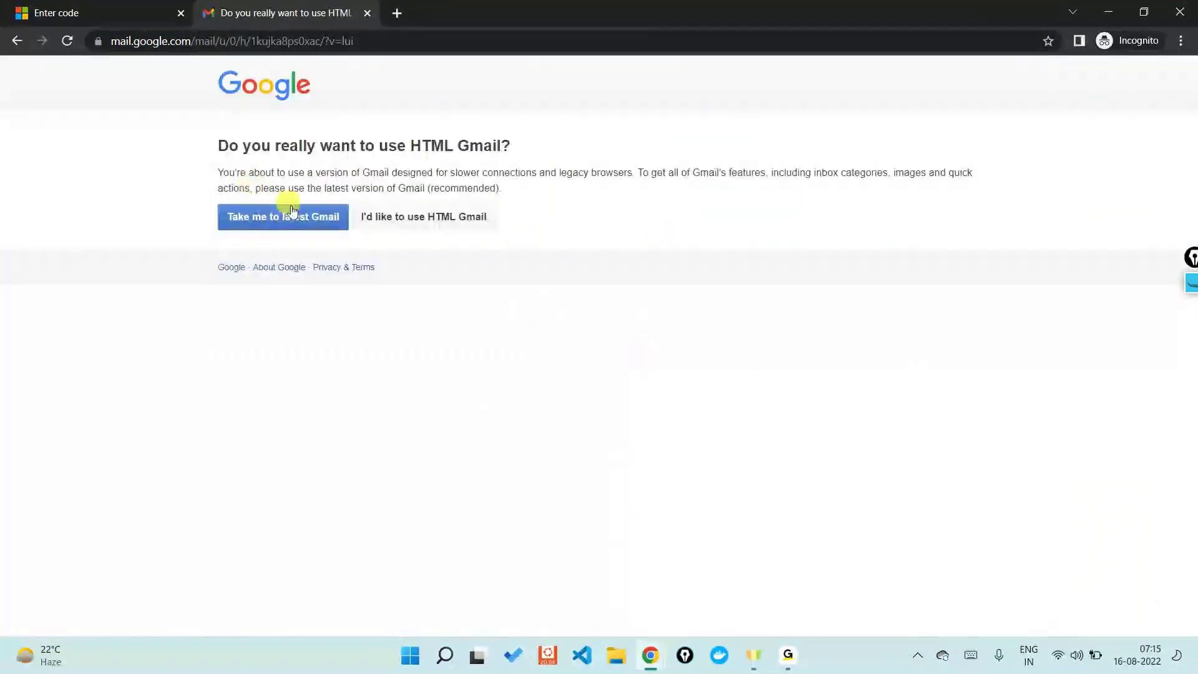
click(228, 218)
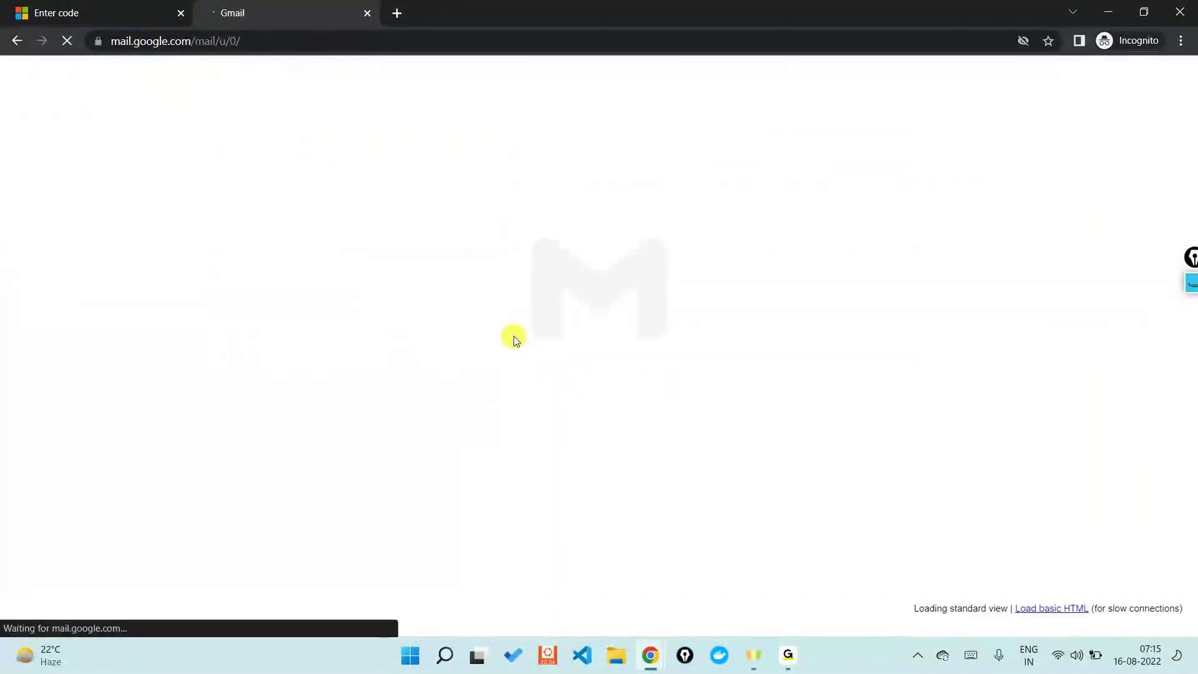
Step: Copy the security code from Microsoft's verification email into the sign-up form
click(500, 325)
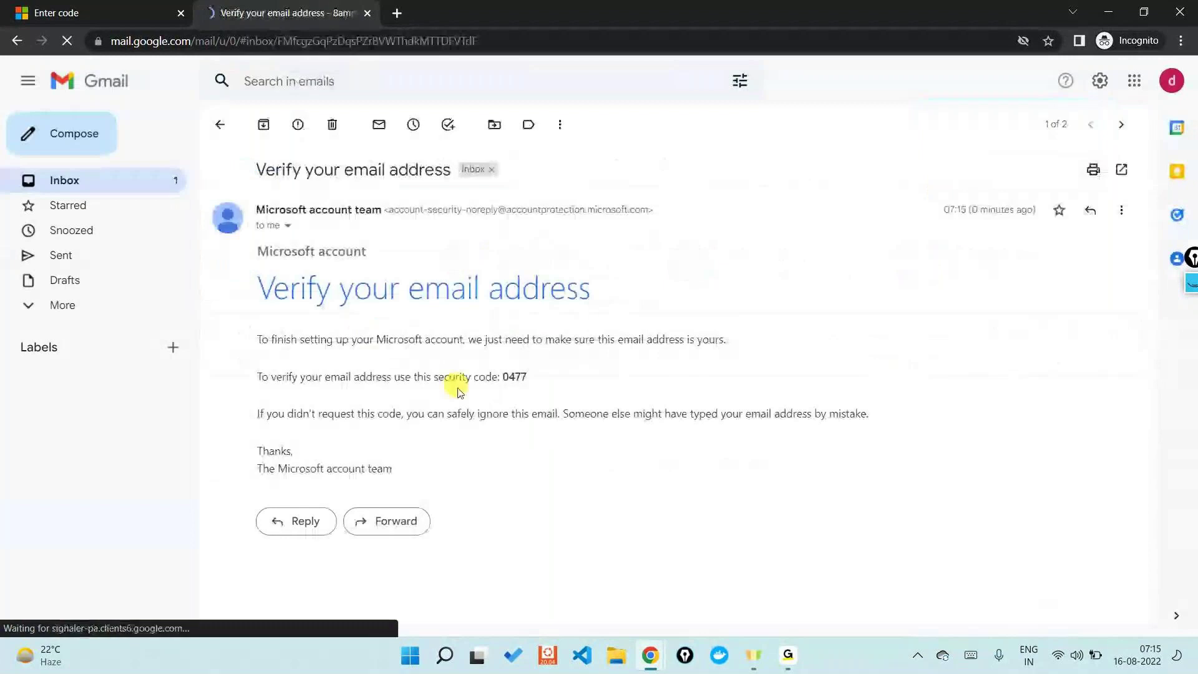
double_click(514, 376)
key(ctrl+c)
key(ctrl+Tab)
key(ctrl+v)
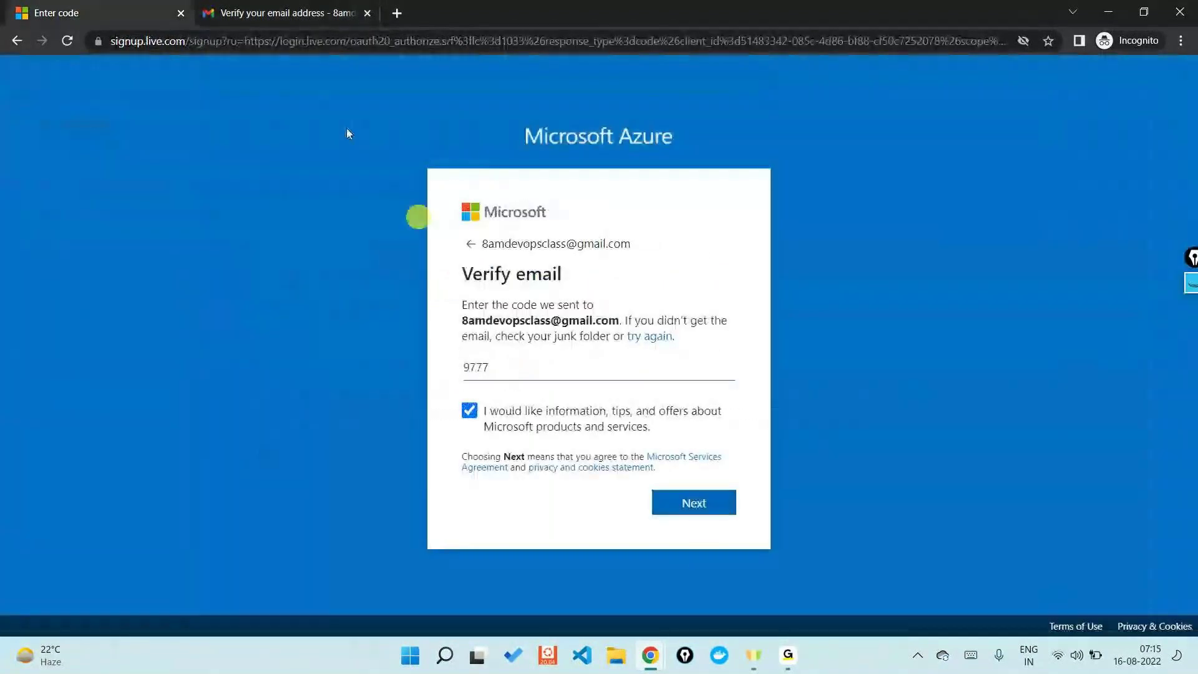
Step: Re-copy the security code, replace the wrong entry in the field, and submit it
click(299, 13)
right_click(515, 379)
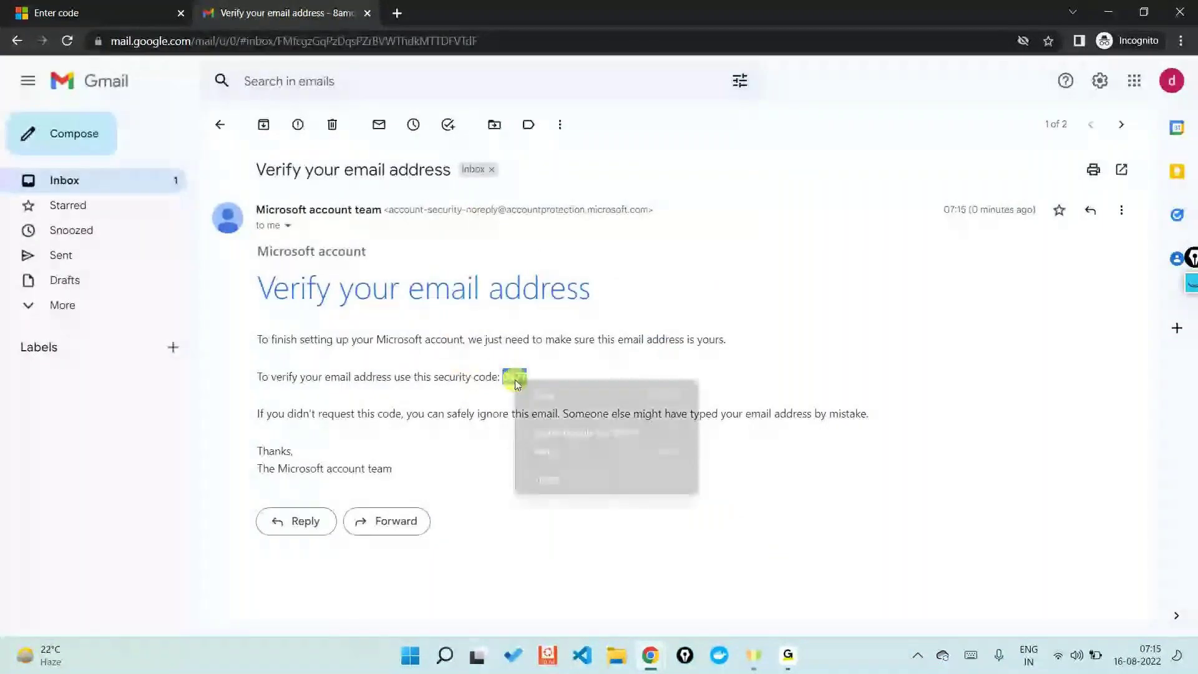
click(543, 395)
click(56, 12)
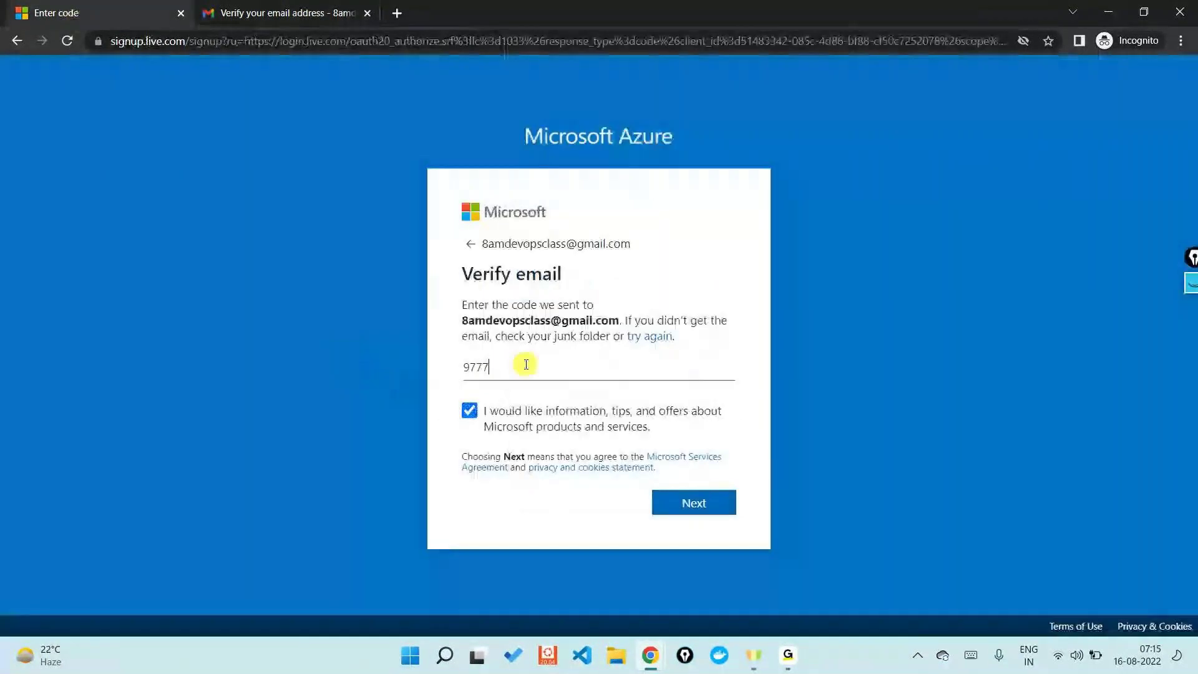
key(ctrl+a)
key(ctrl+v)
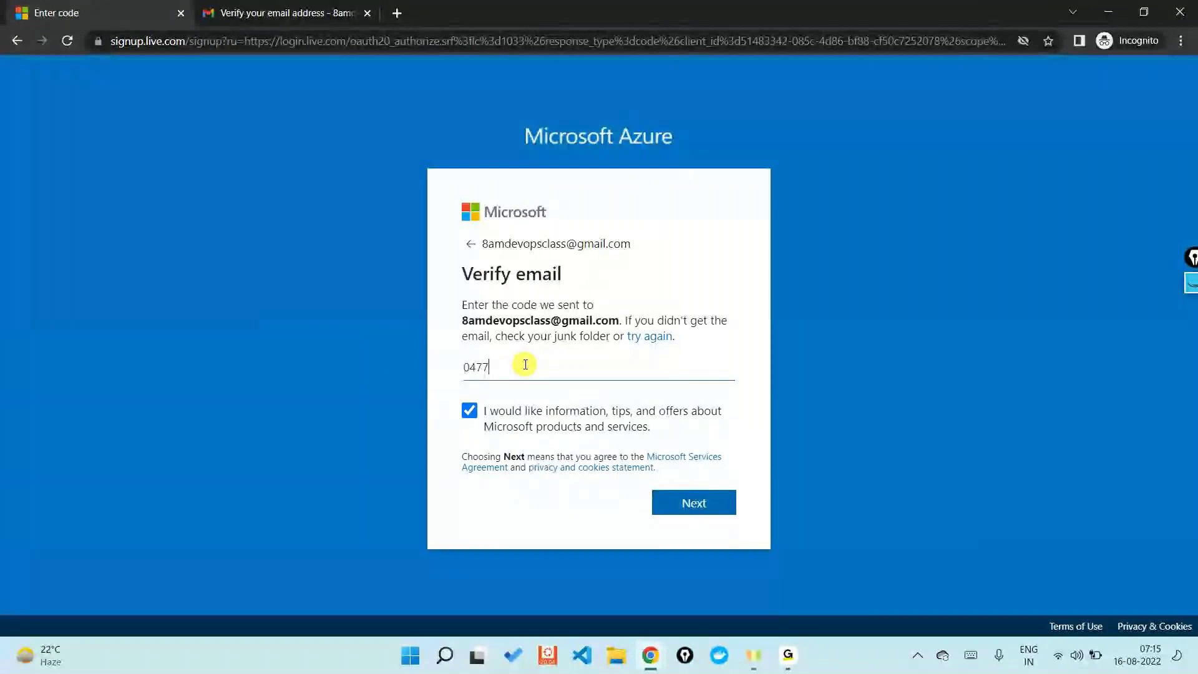
click(692, 501)
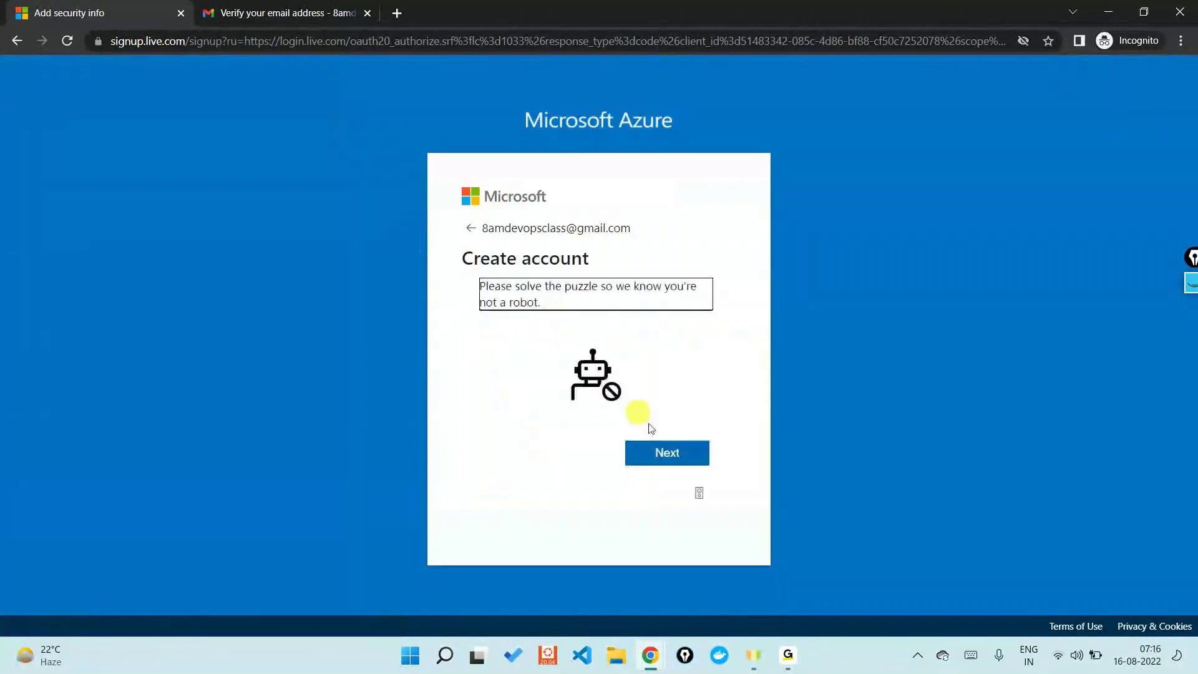
Step: Solve the robot check's lobster picture rounds by picking the lobster image each time
click(674, 453)
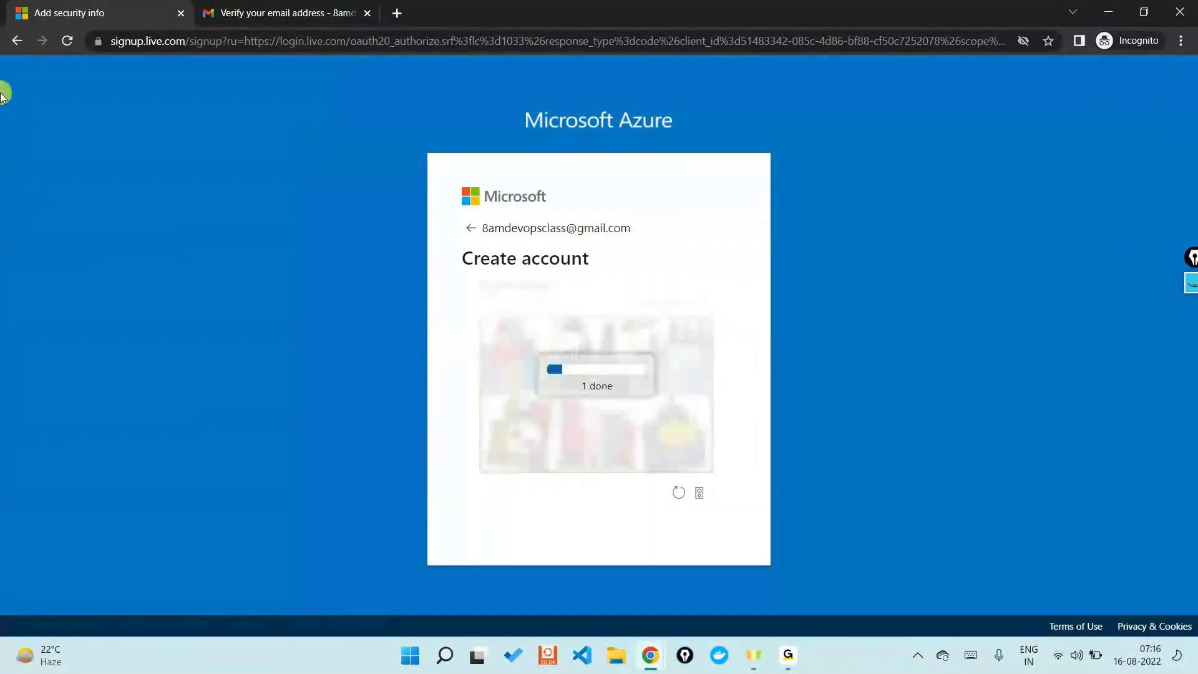
click(597, 432)
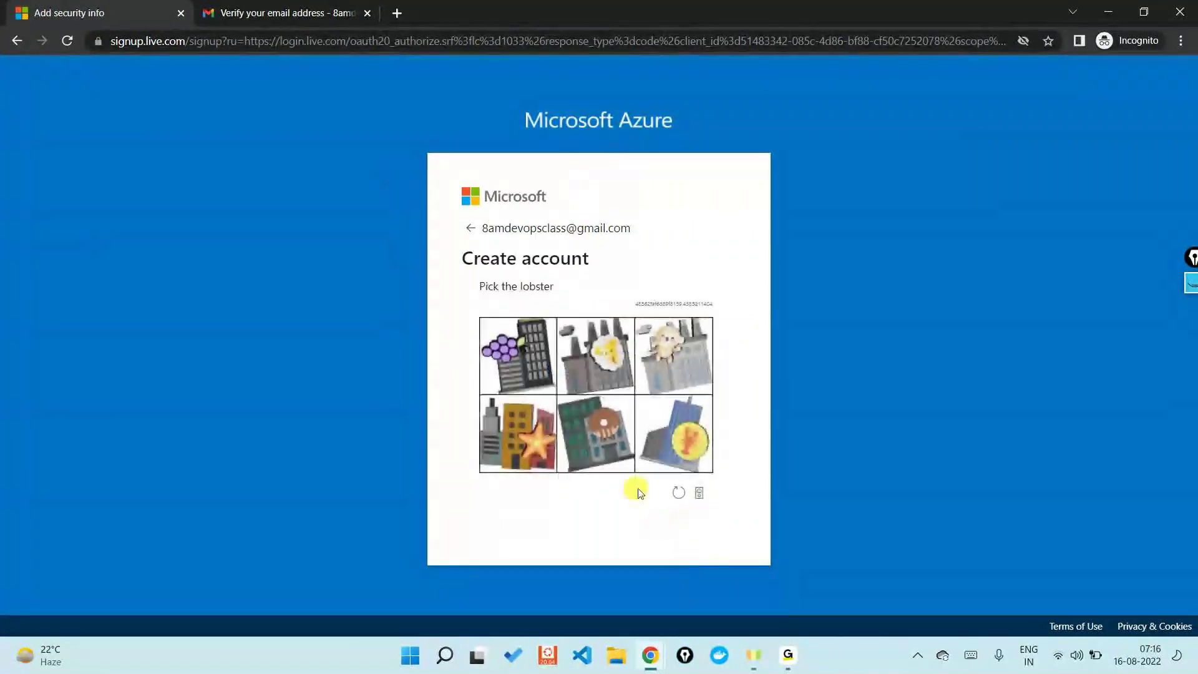
click(708, 468)
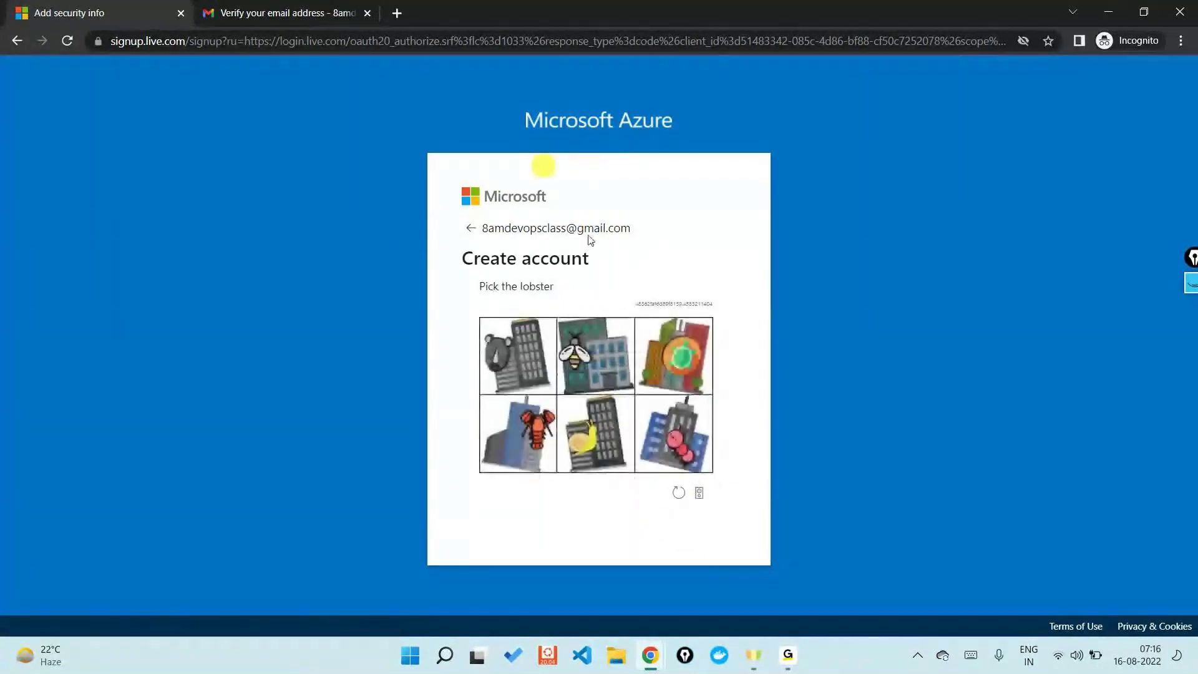
click(536, 424)
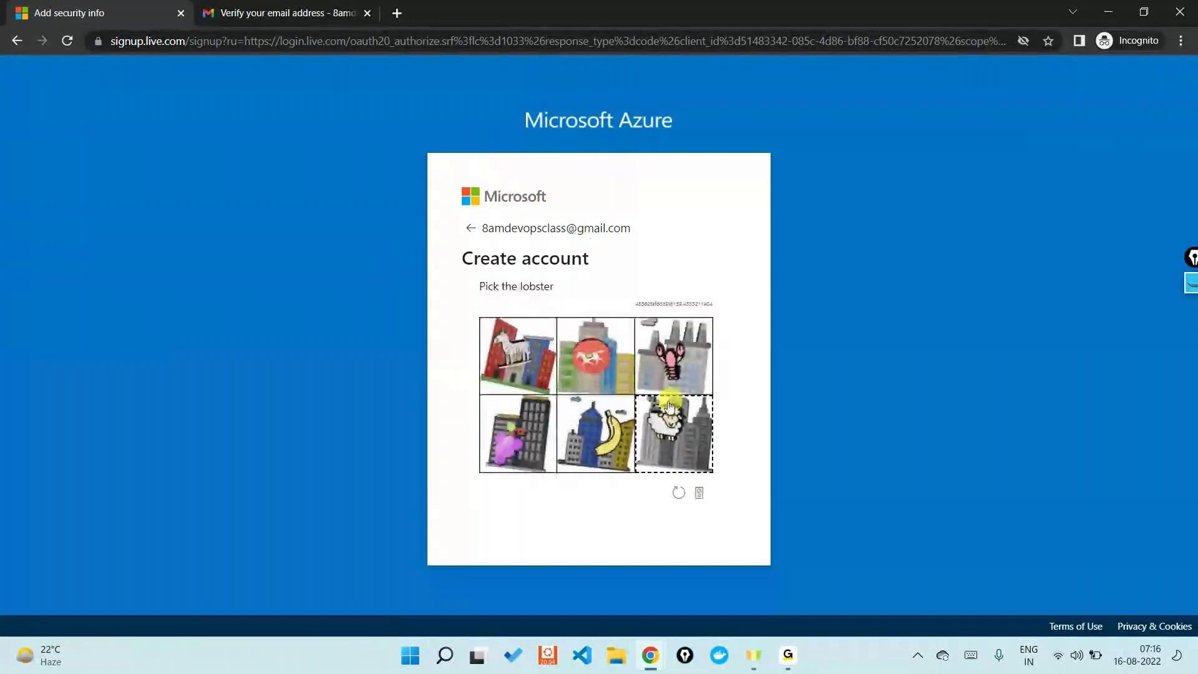
click(672, 368)
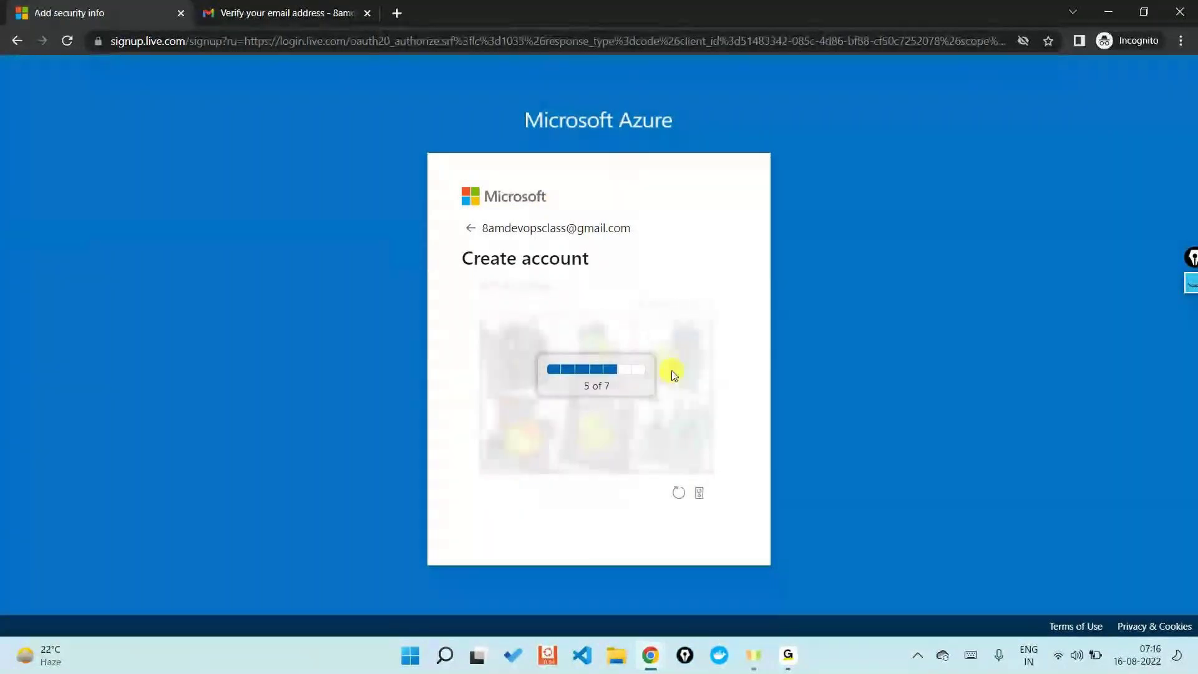
click(518, 352)
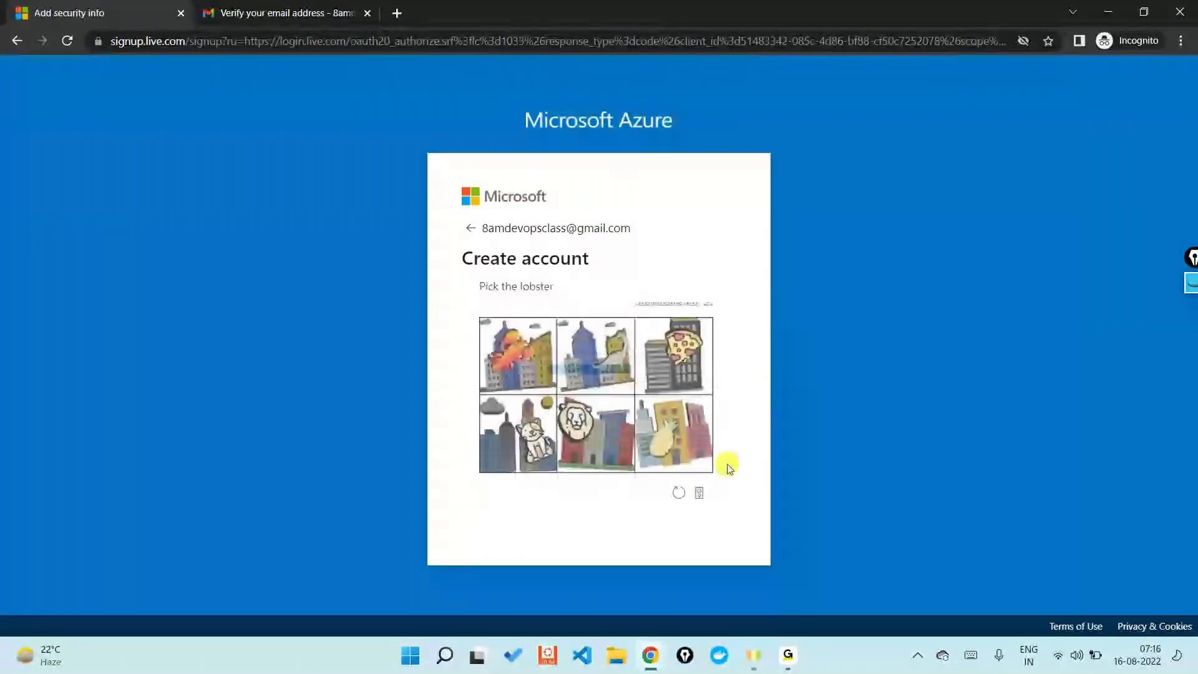
click(483, 331)
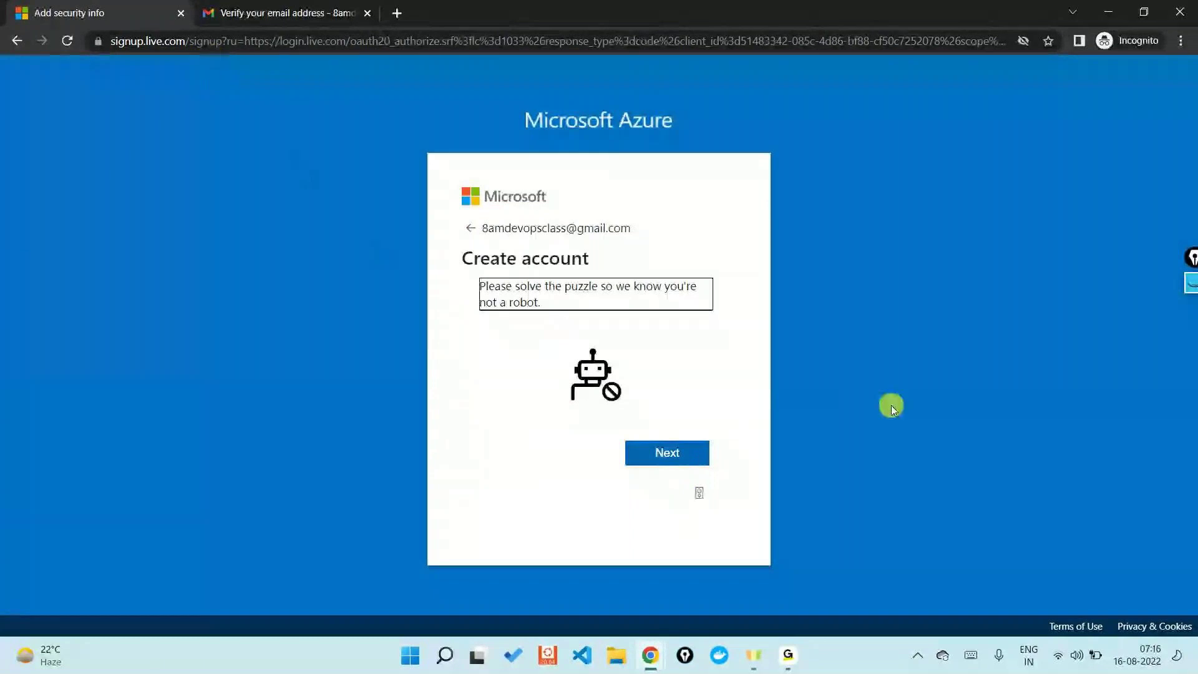
click(685, 454)
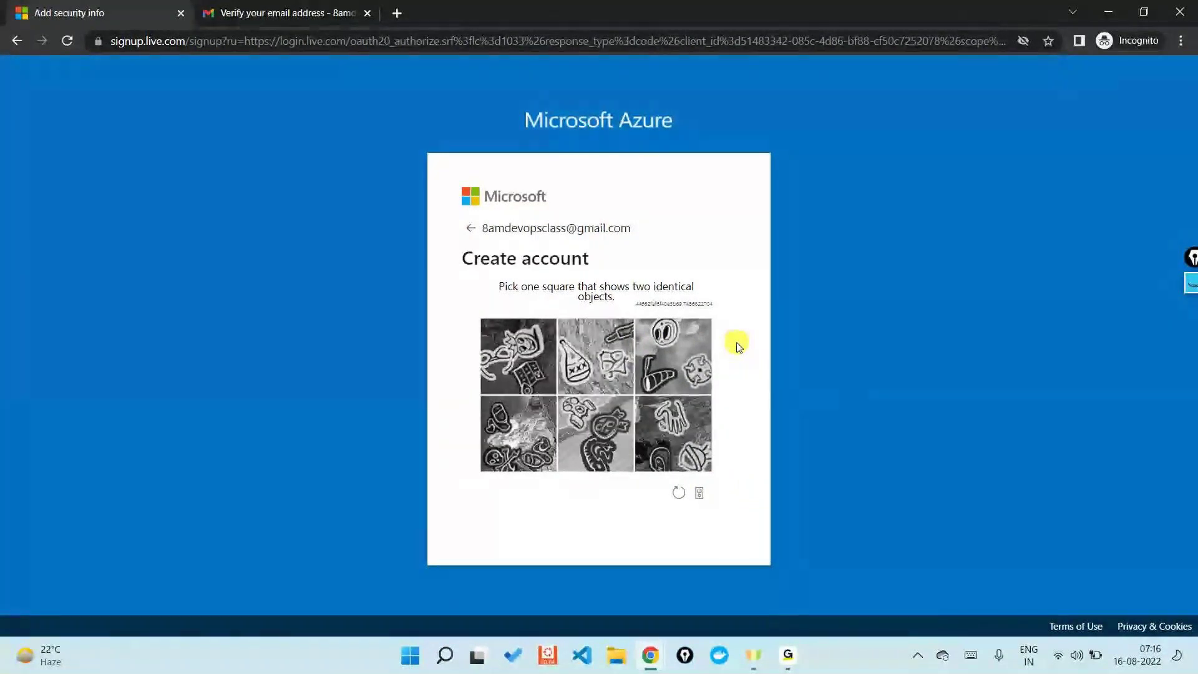
Step: Pick the square with two identical objects in each puzzle round, then return to Gmail
click(679, 492)
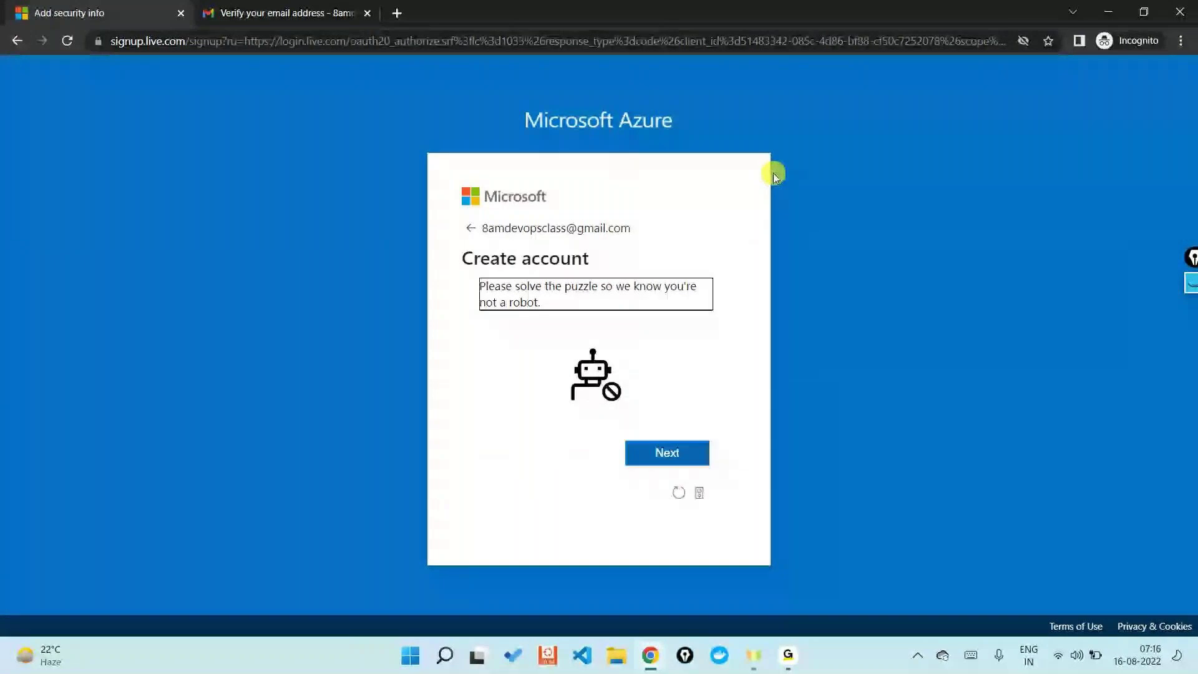
click(664, 454)
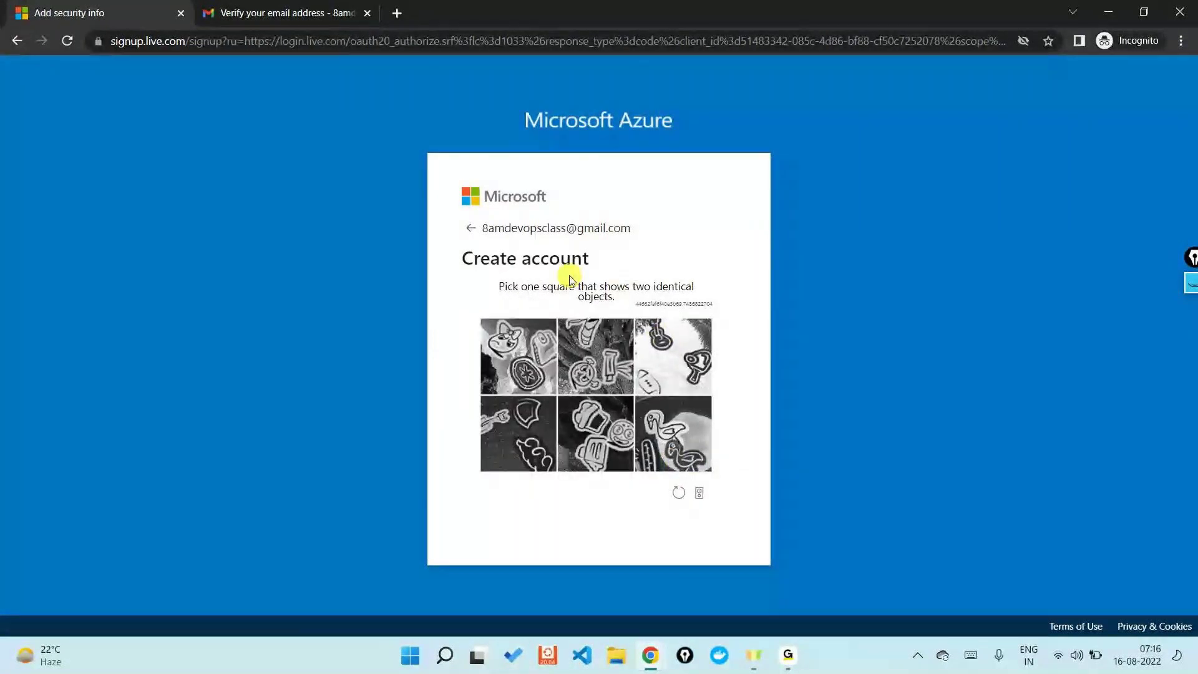
click(668, 356)
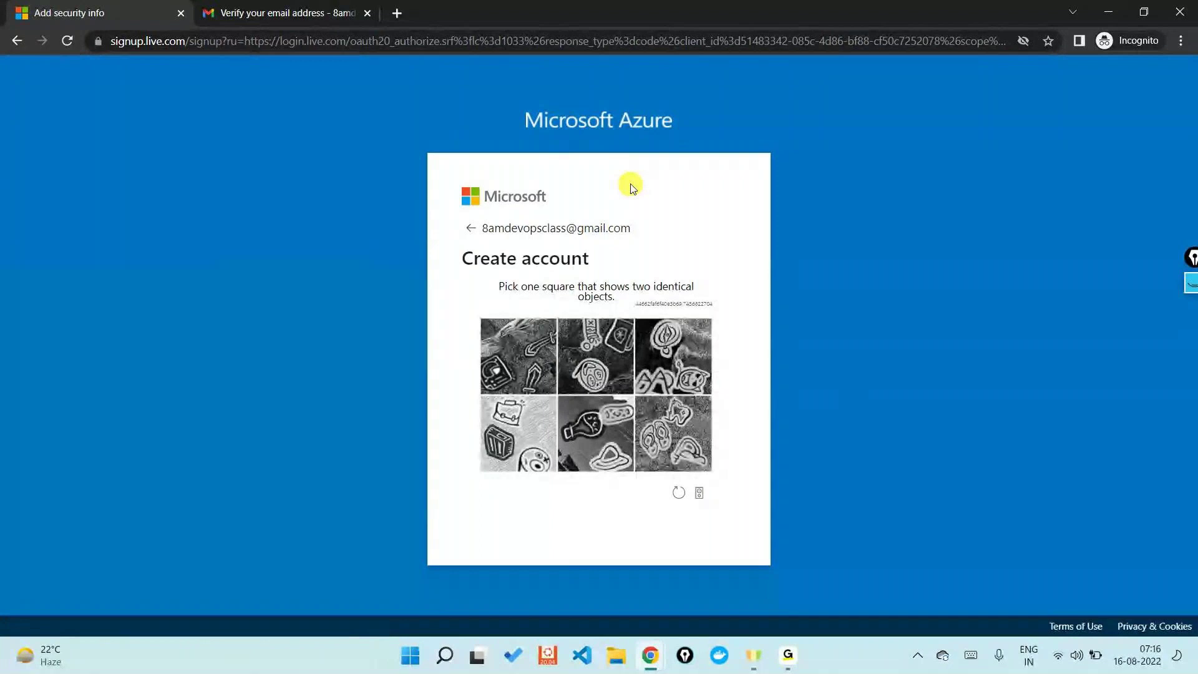
click(250, 12)
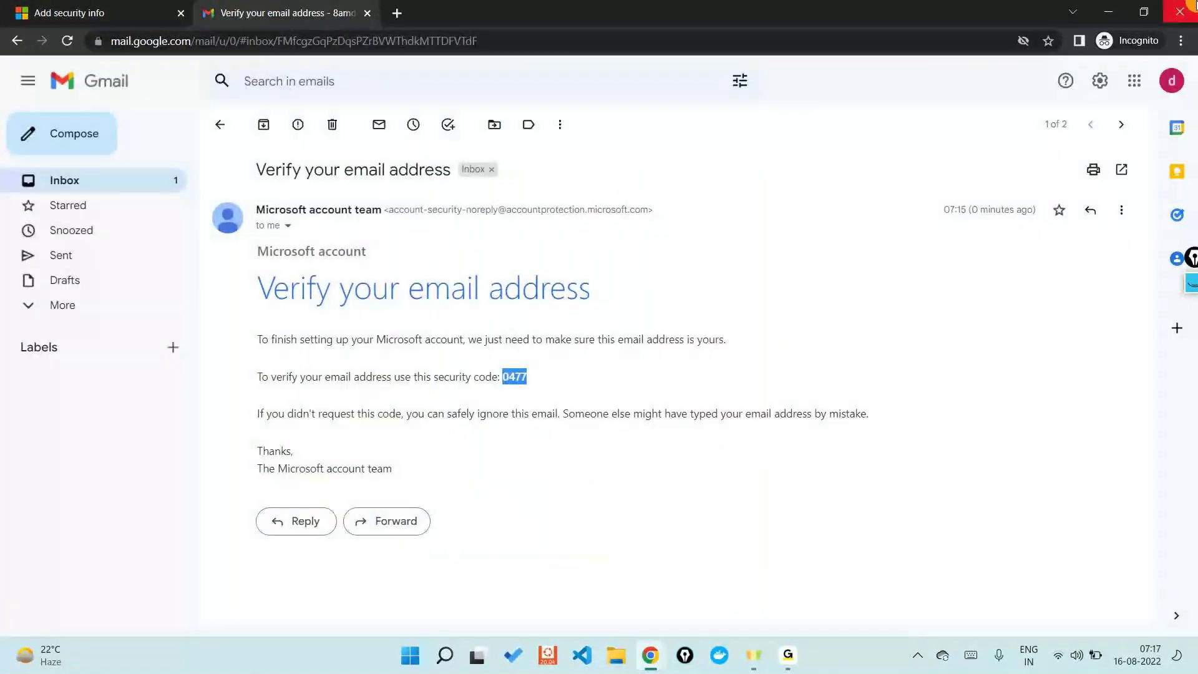
Step: Minimize the incognito window, launch Microsoft Edge, decline its recommended settings and minimize it
click(1185, 8)
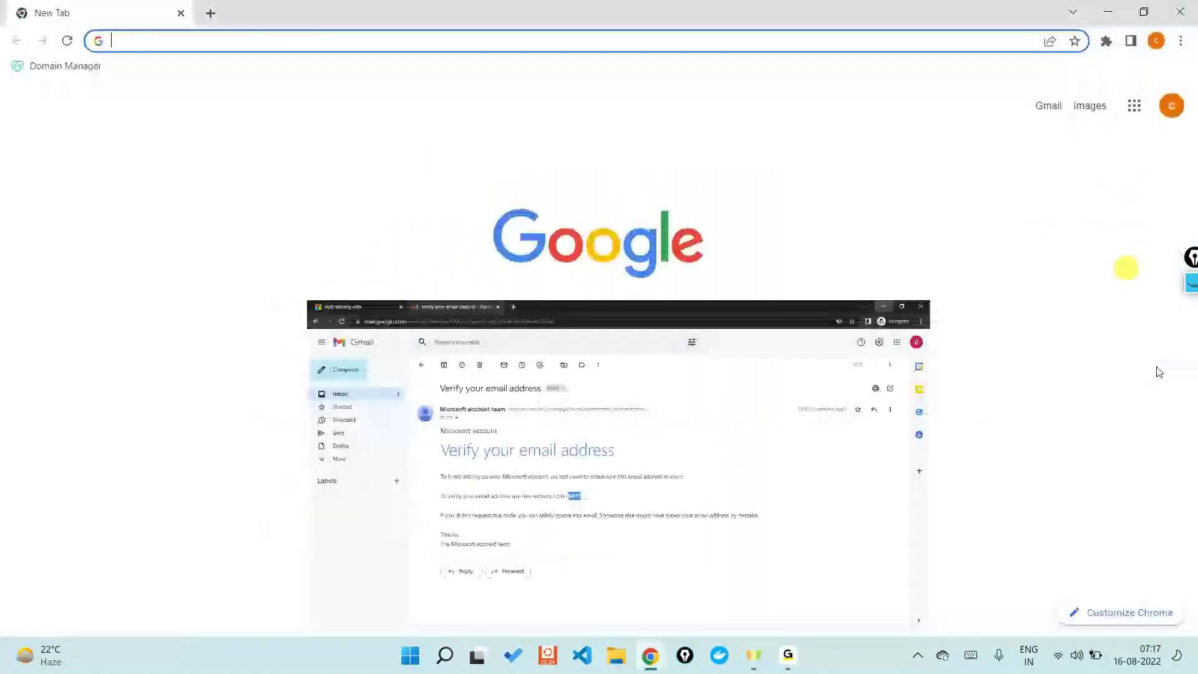
click(437, 665)
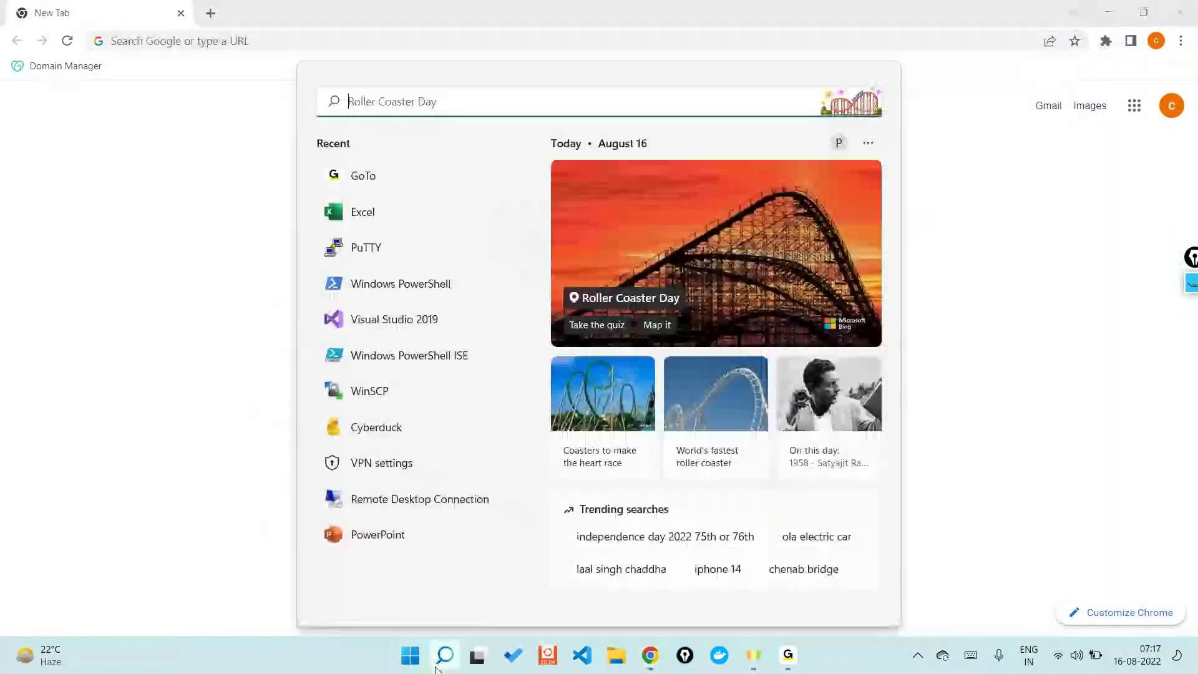
text(ed)
click(646, 343)
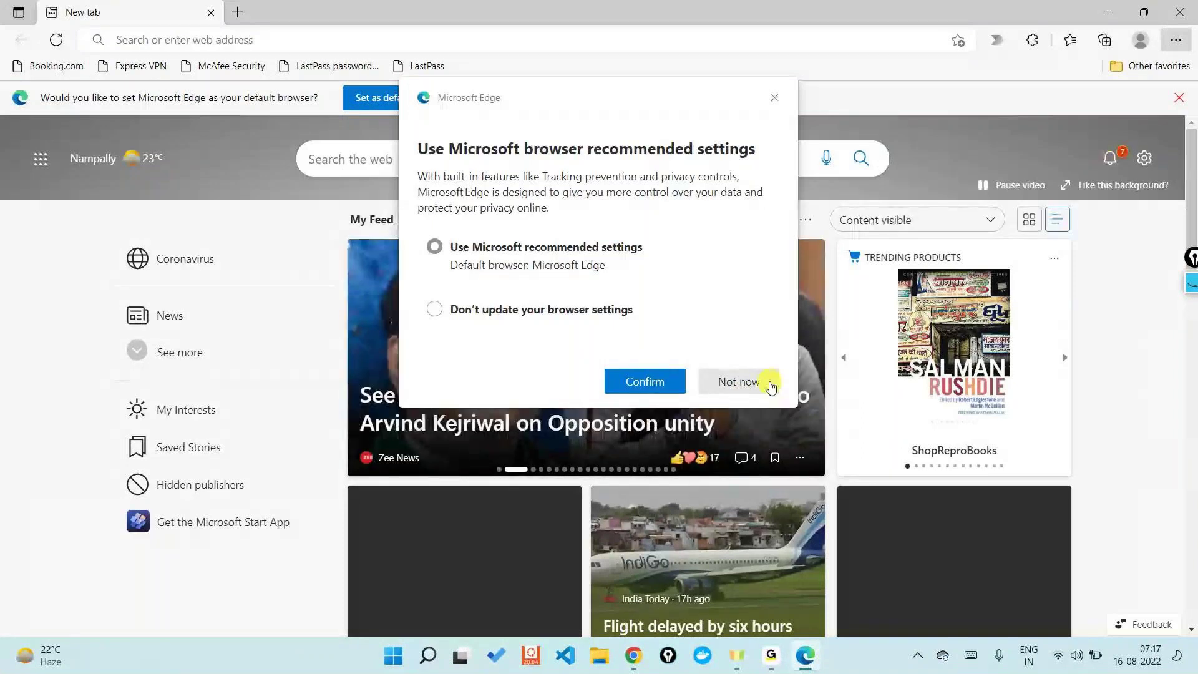
click(739, 382)
click(1108, 12)
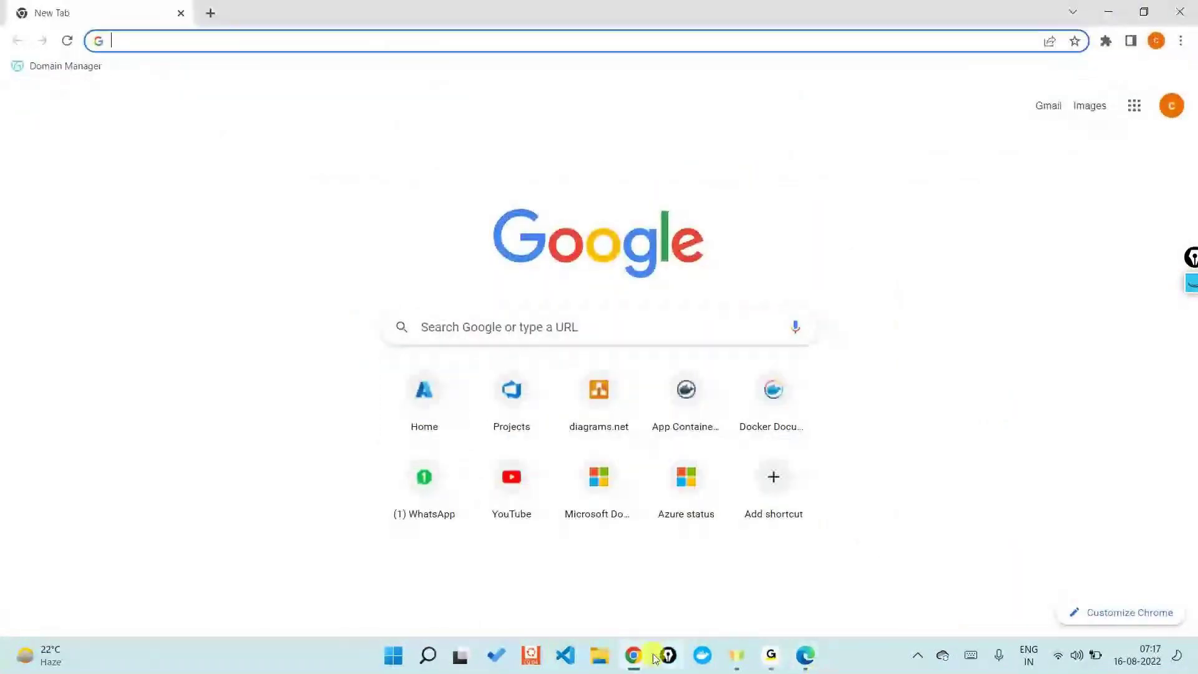
Step: Restore the incognito window, revisit the email verification step, then switch to regular Chrome
click(633, 655)
click(687, 581)
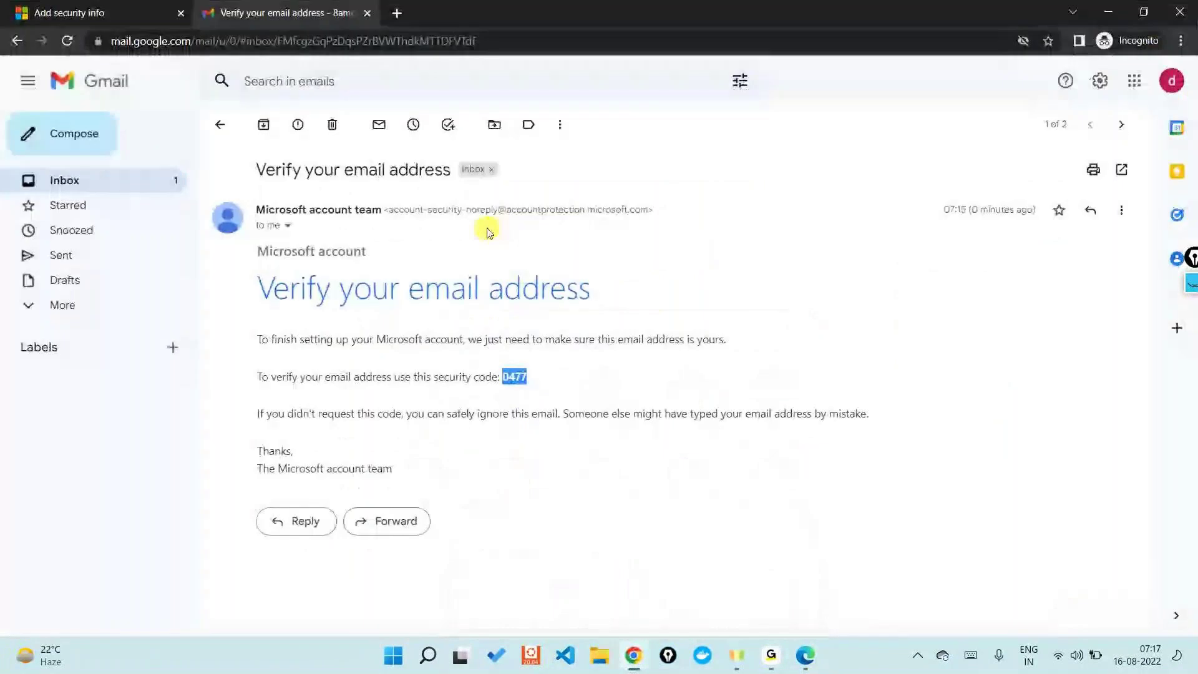
click(48, 9)
click(493, 351)
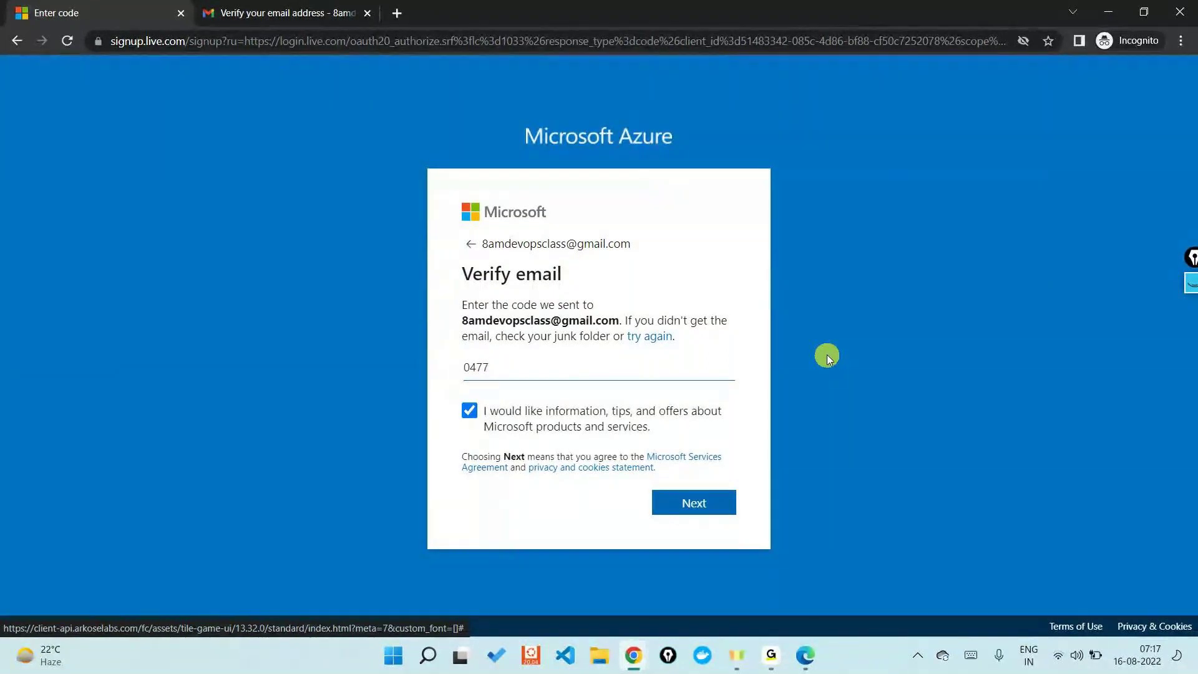
click(1098, 18)
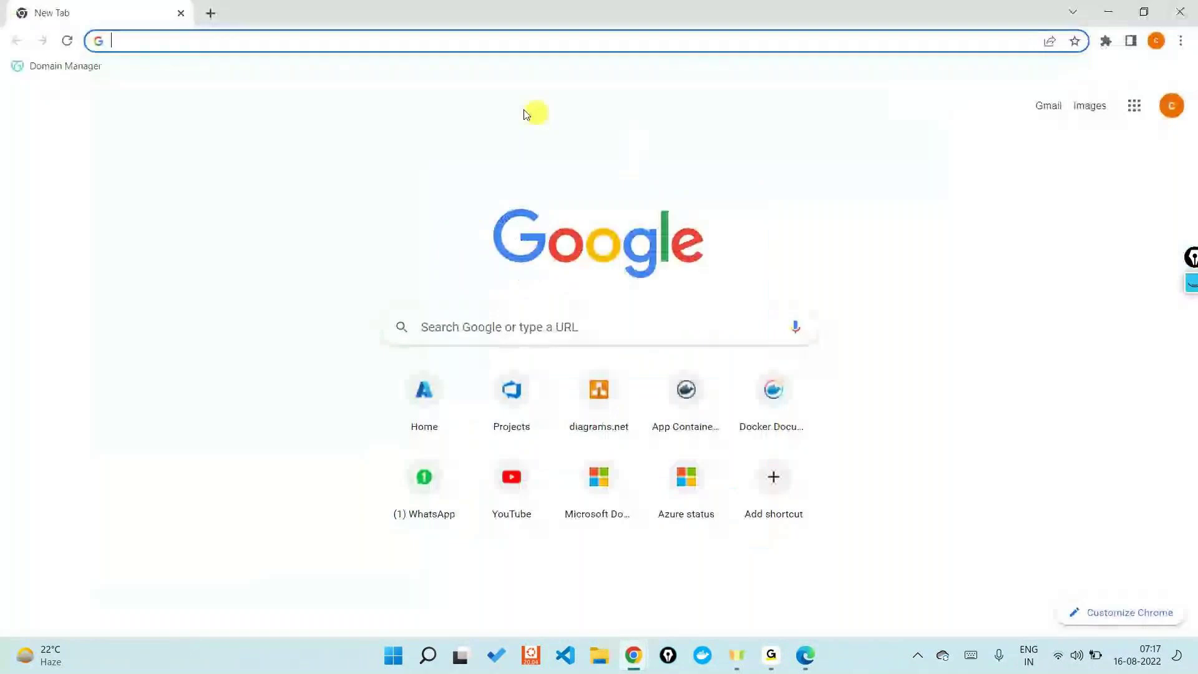
Step: Load the Azure portal at portal.azure.com
click(307, 38)
text(portal.azure.com)
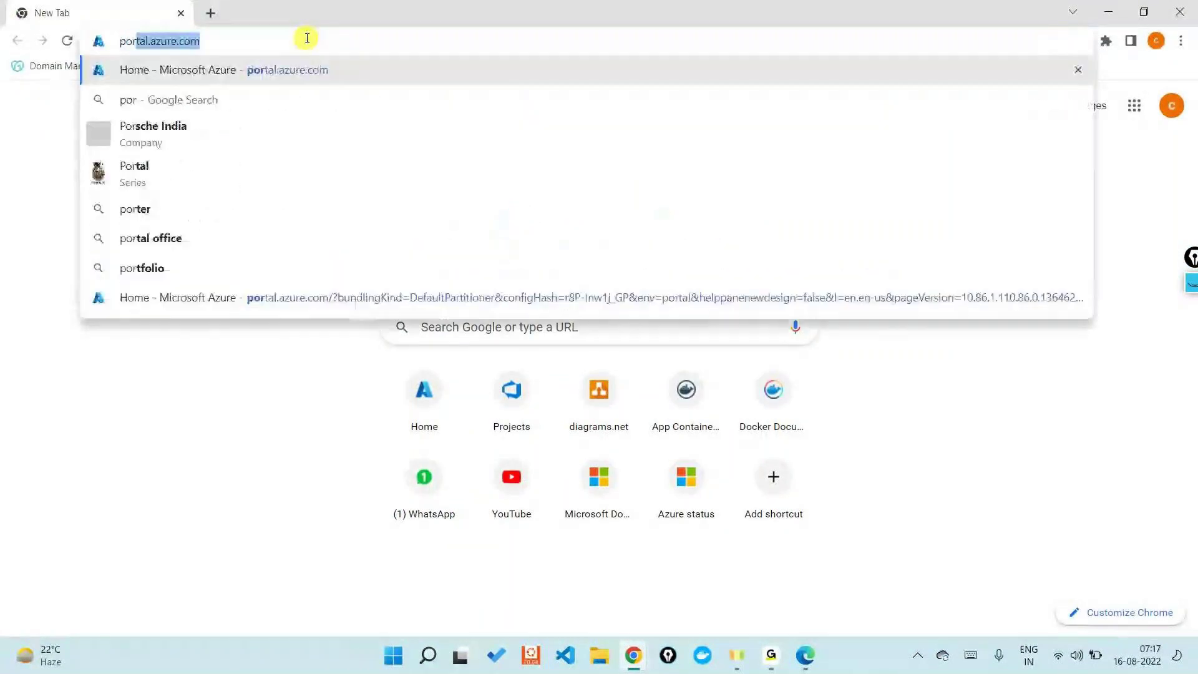
key(Return)
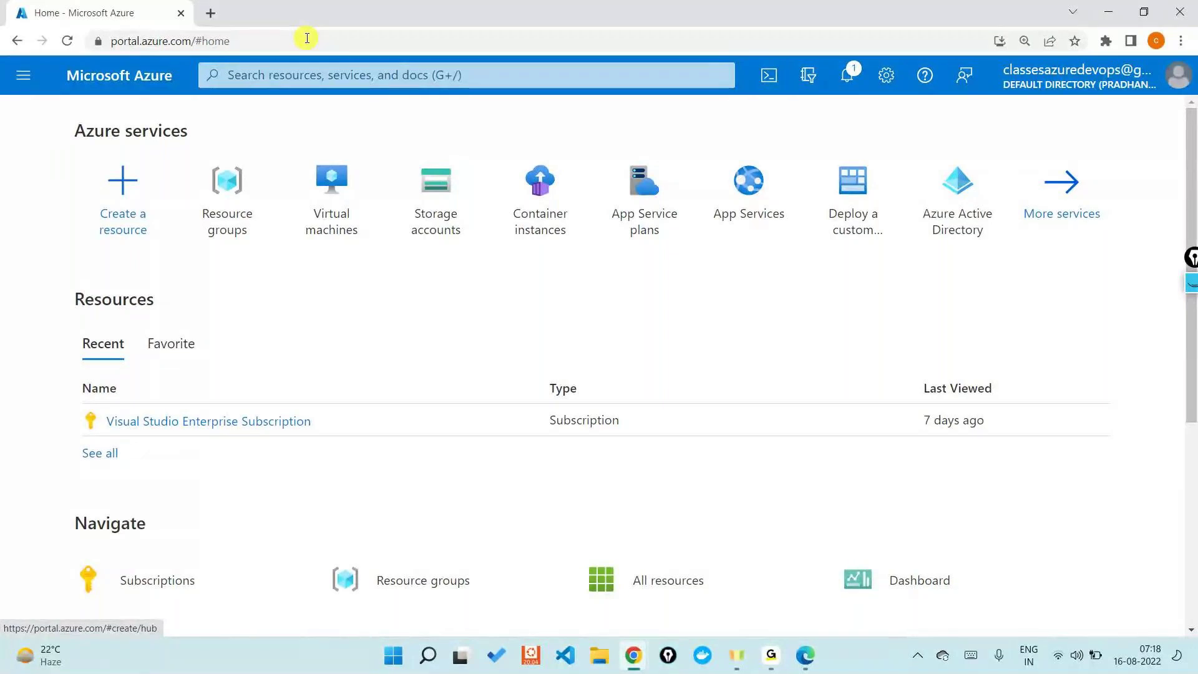
Step: Launch Notepad from the Windows Run box
key(super+r)
text(notepad)
key(Return)
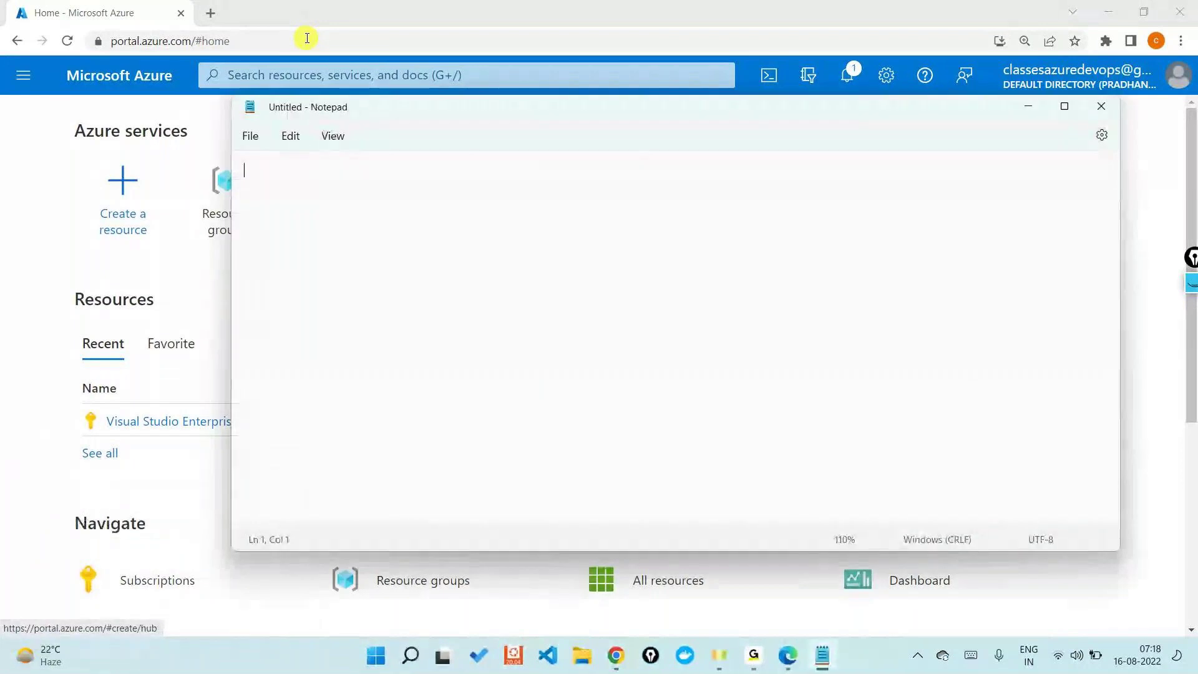
Step: Maximize Notepad and type the heading 'Azure Tenant'
double_click(483, 107)
text(Azure Tenant)
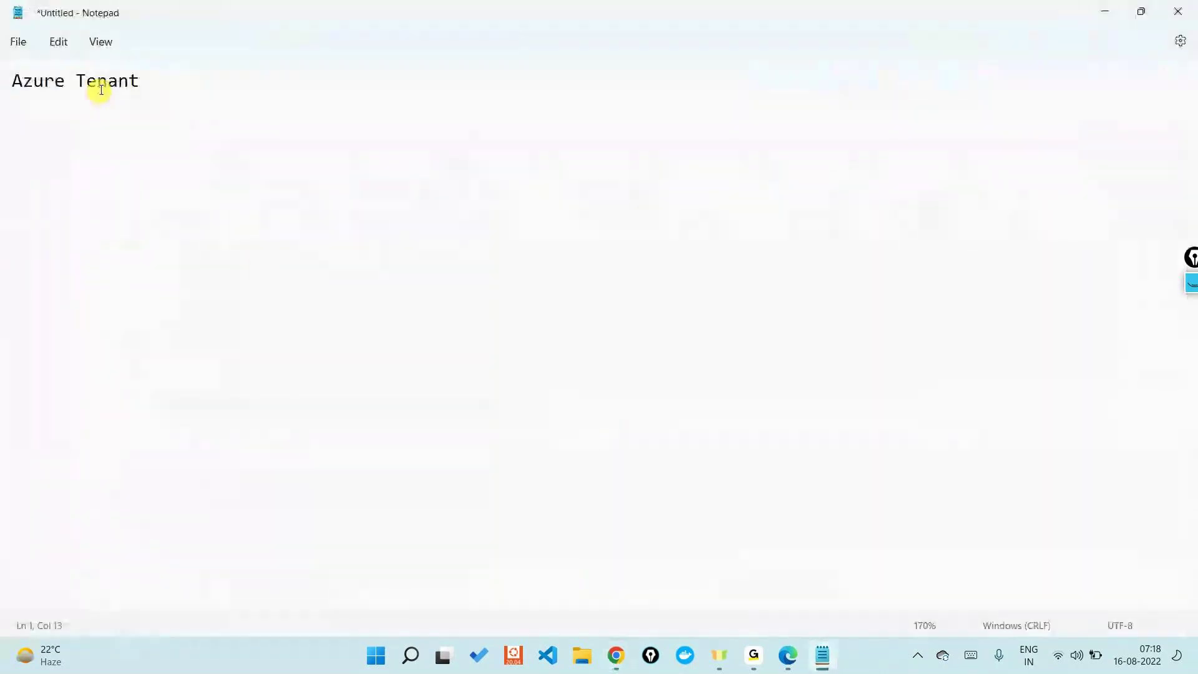
double_click(101, 89)
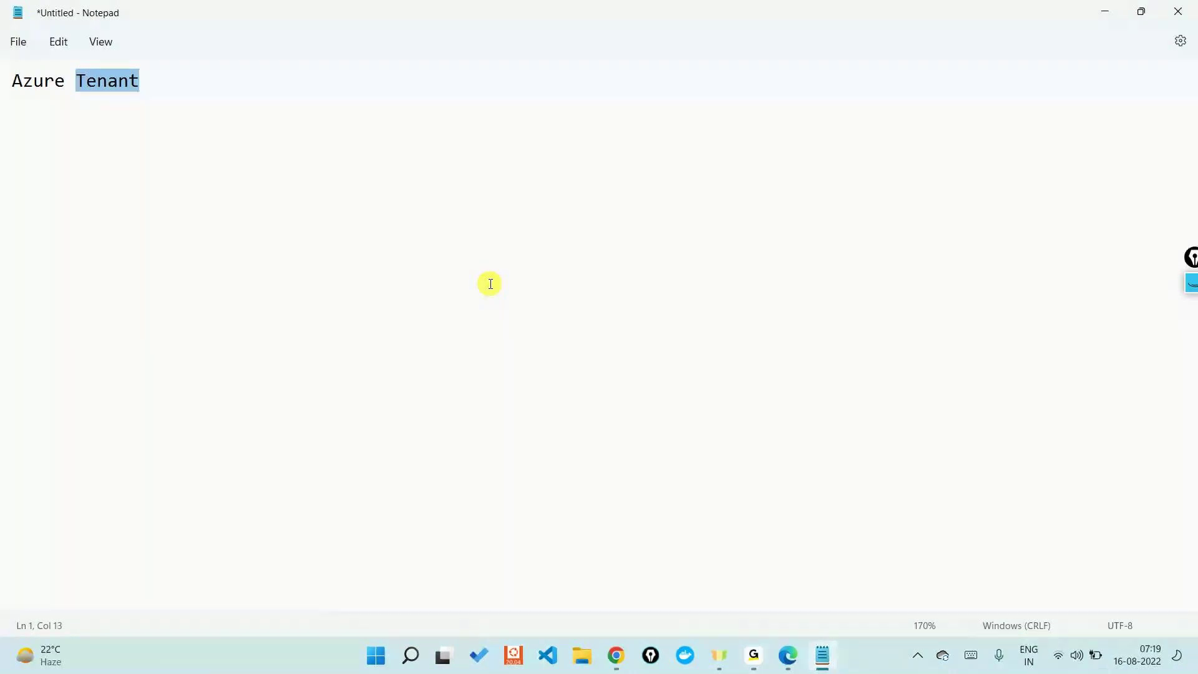
Step: Append ': Tenant ID' to the line, then minimize Notepad to view the portal
click(275, 97)
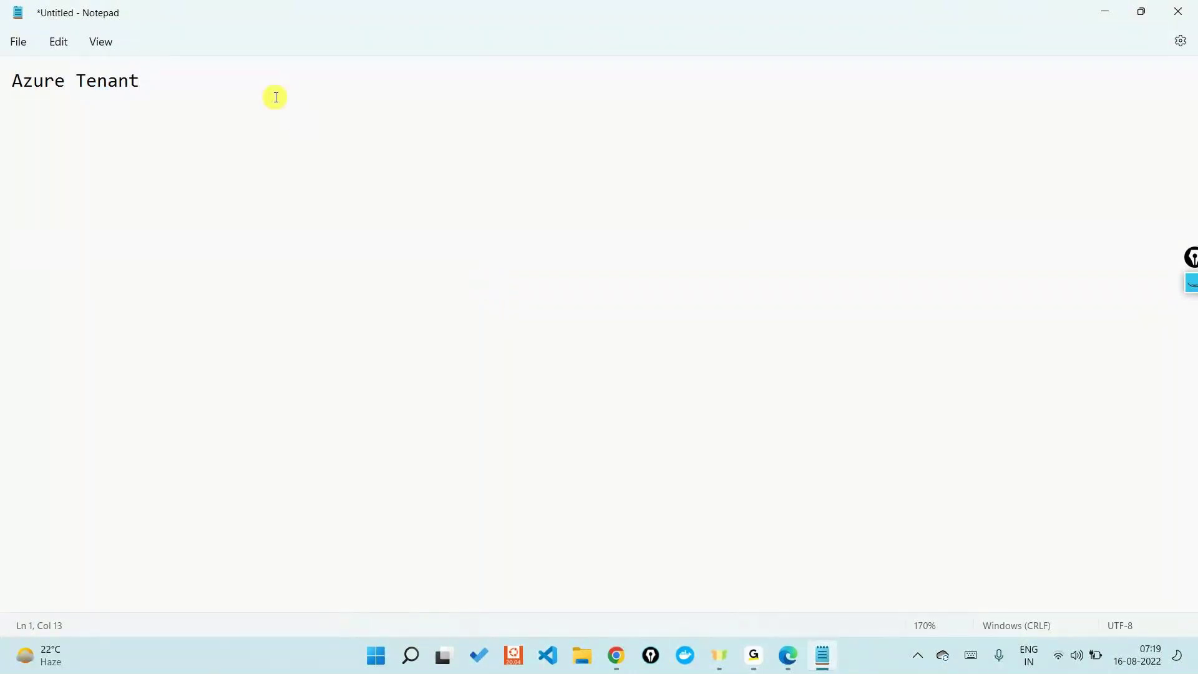
text(: Tenant ID)
click(1108, 14)
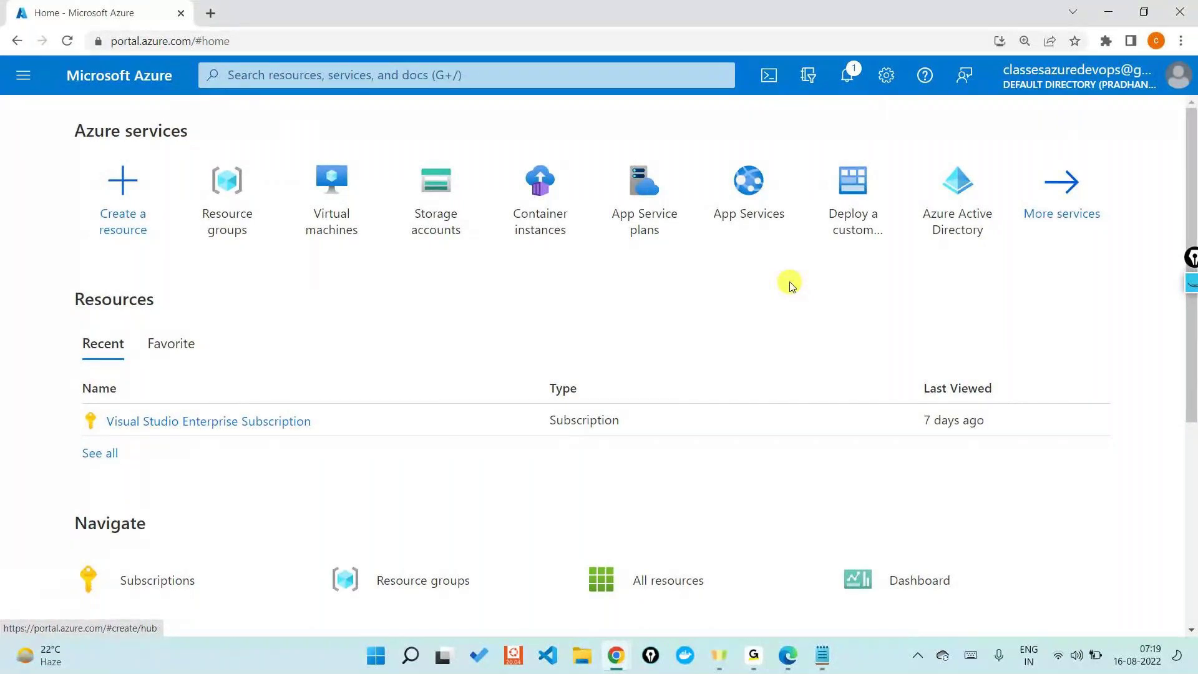
Step: Finish the line with '(Renting Services)' and switch back to the Azure portal
click(830, 657)
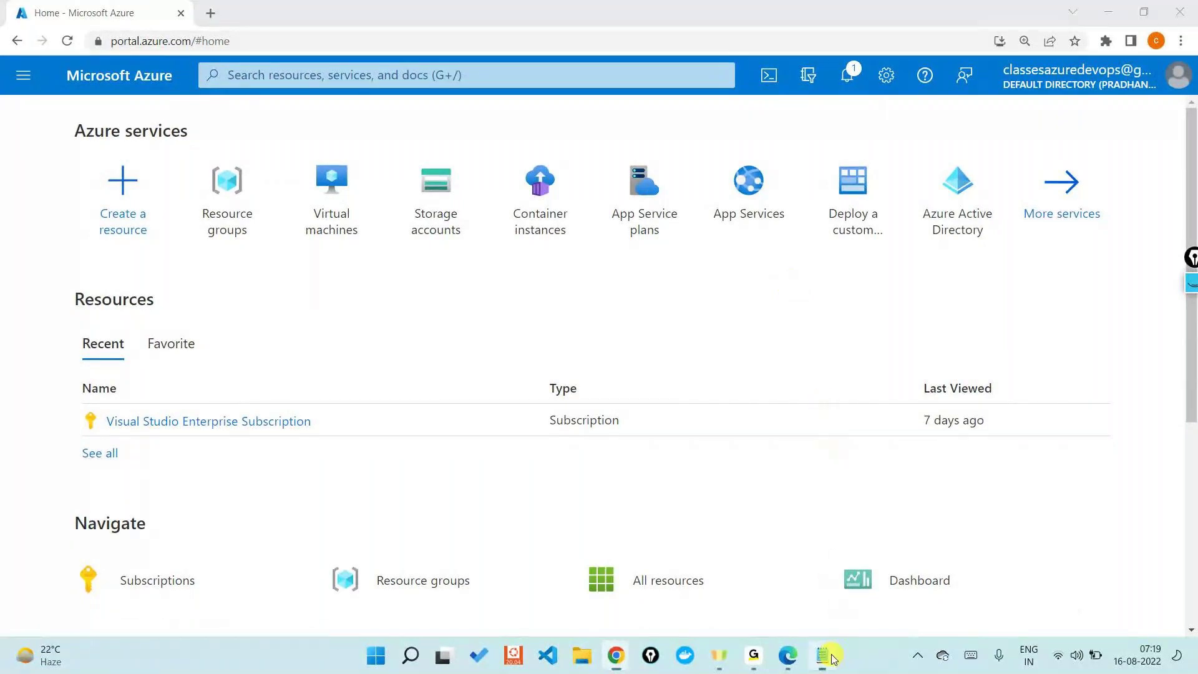
drag(76, 80, 138, 80)
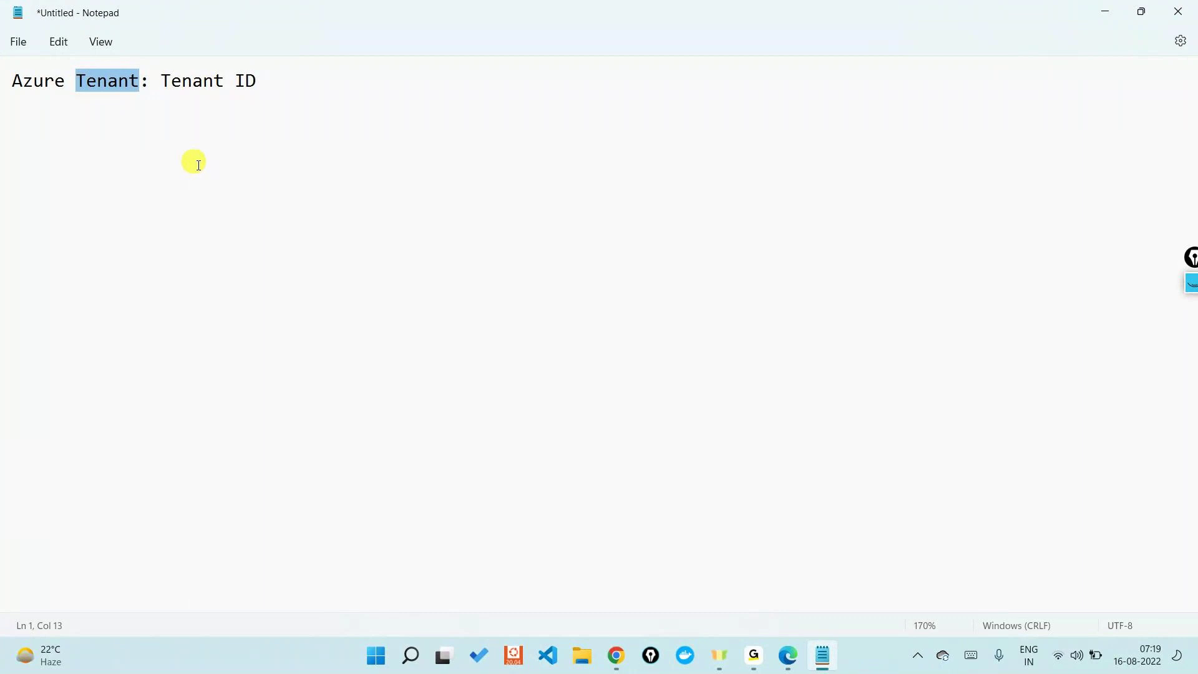
click(281, 62)
text((Renti)
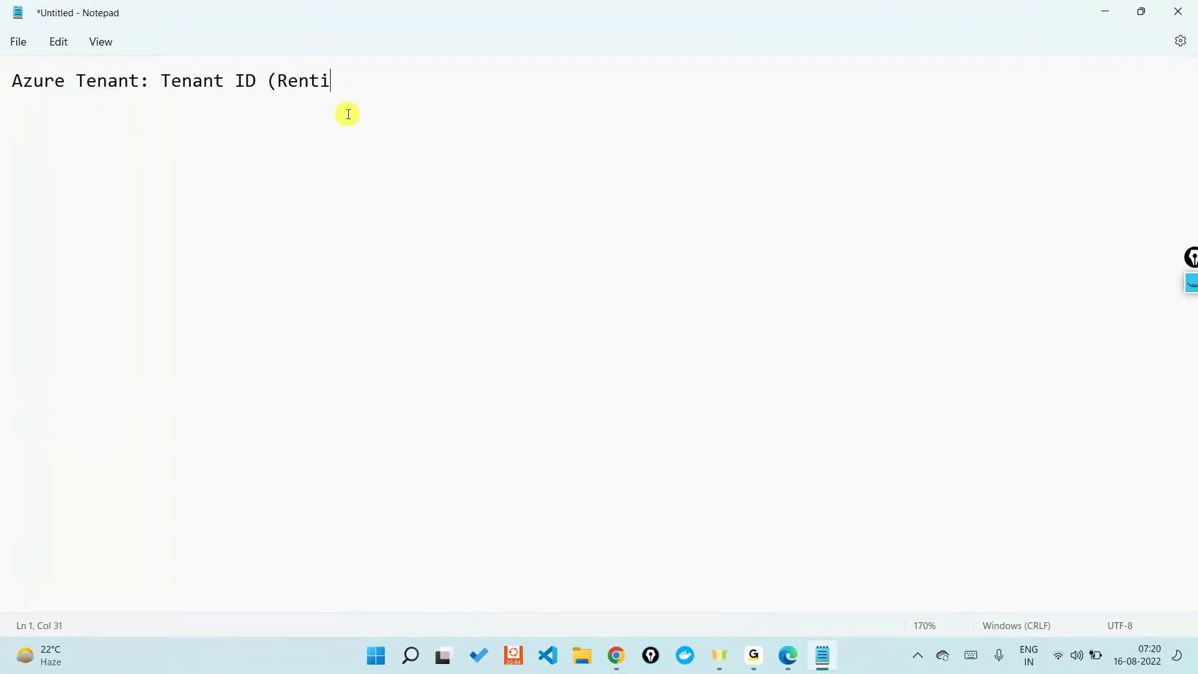
text(ng Services))
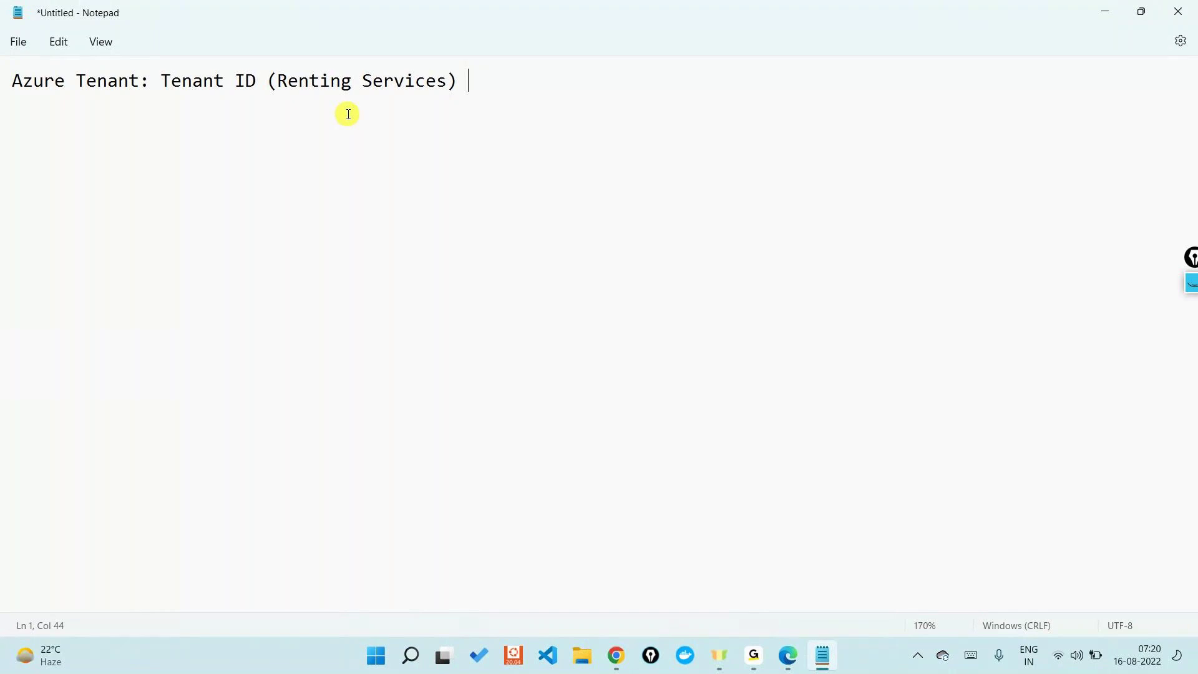
click(246, 81)
double_click(247, 82)
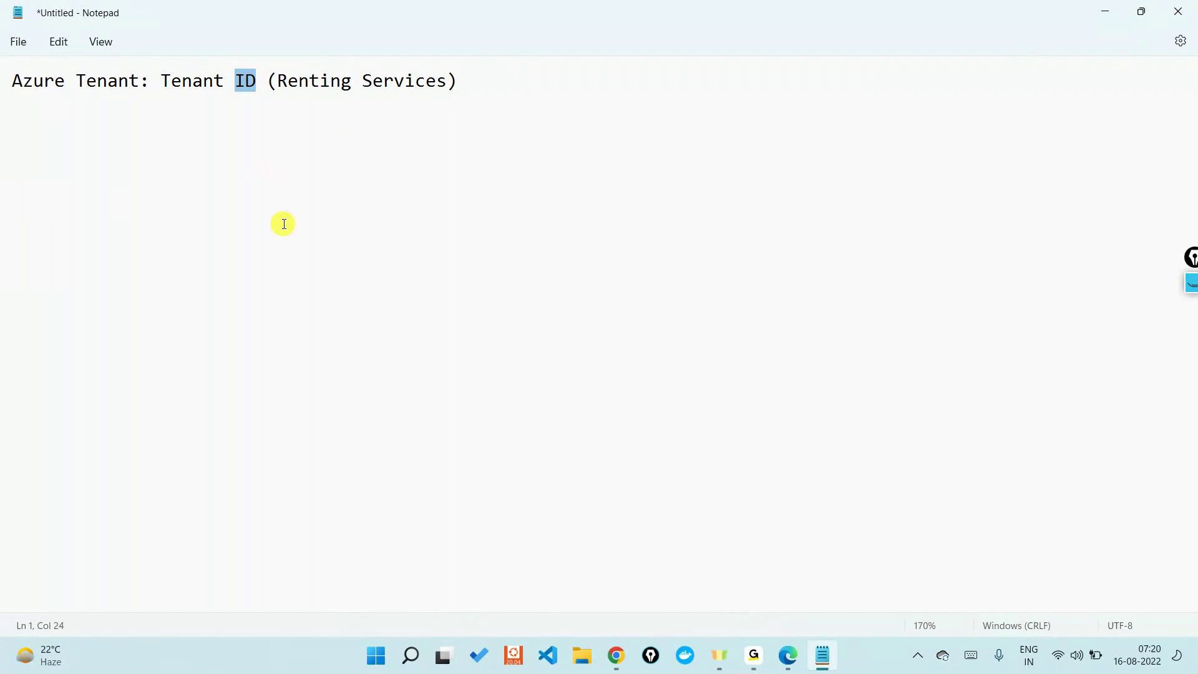
key(alt+Tab)
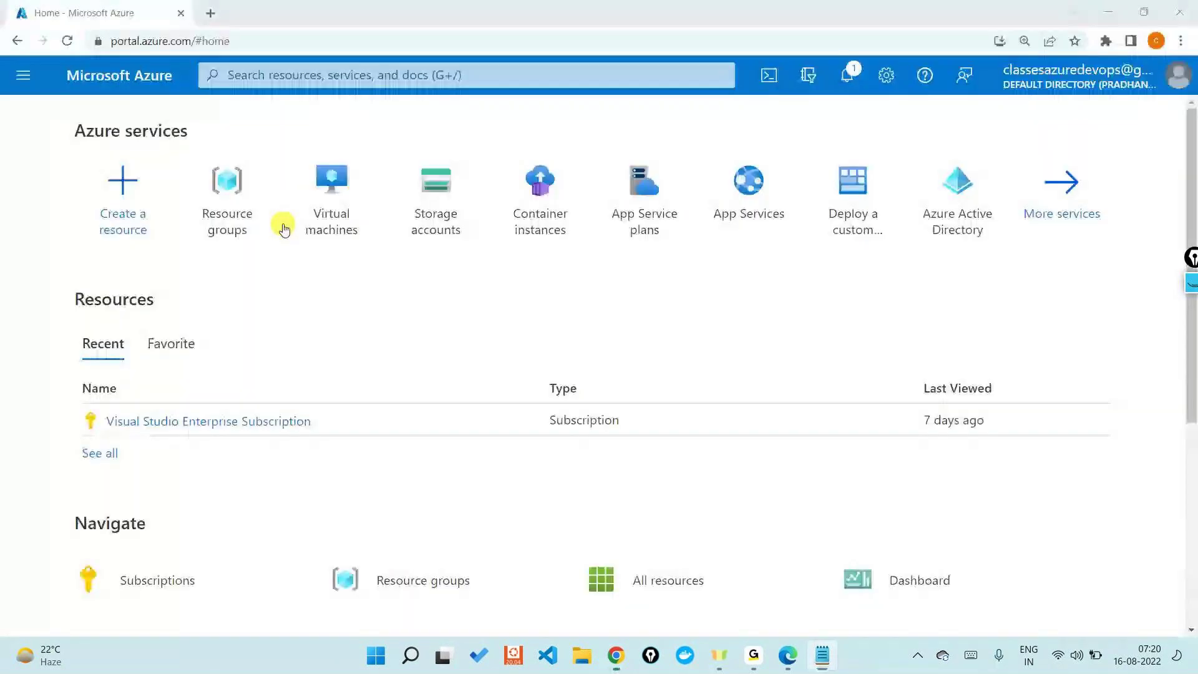
Step: Open the Default Directory overview in Azure Active Directory and select its Tenant ID value
click(316, 76)
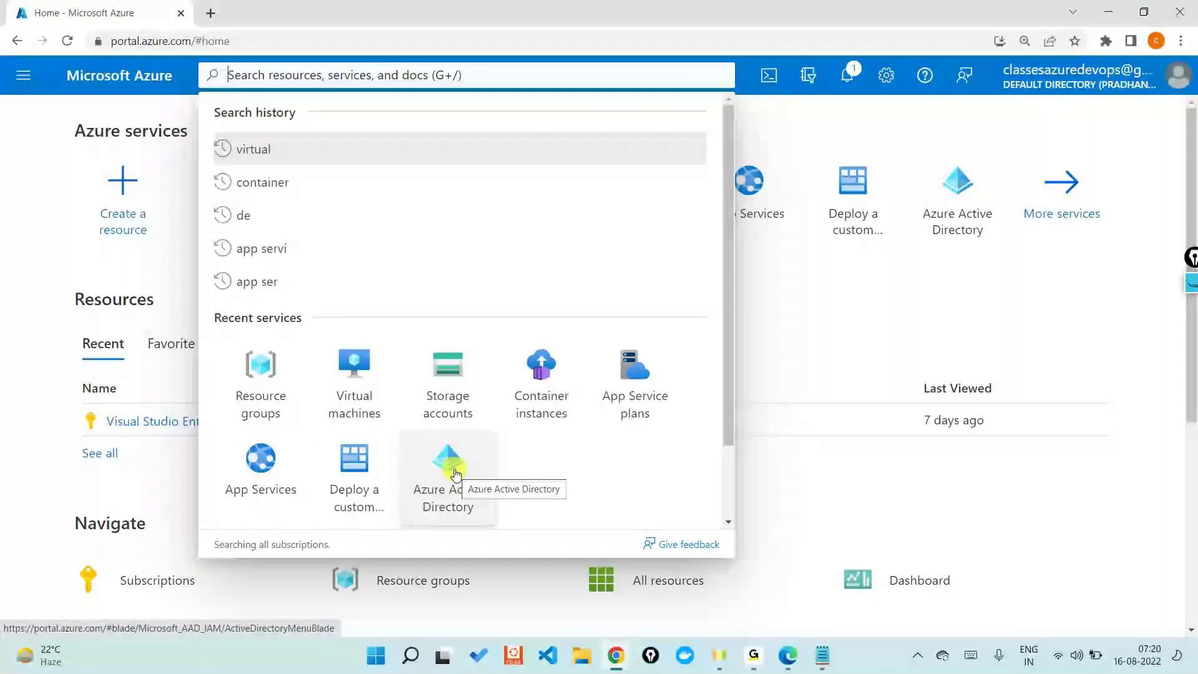
click(455, 474)
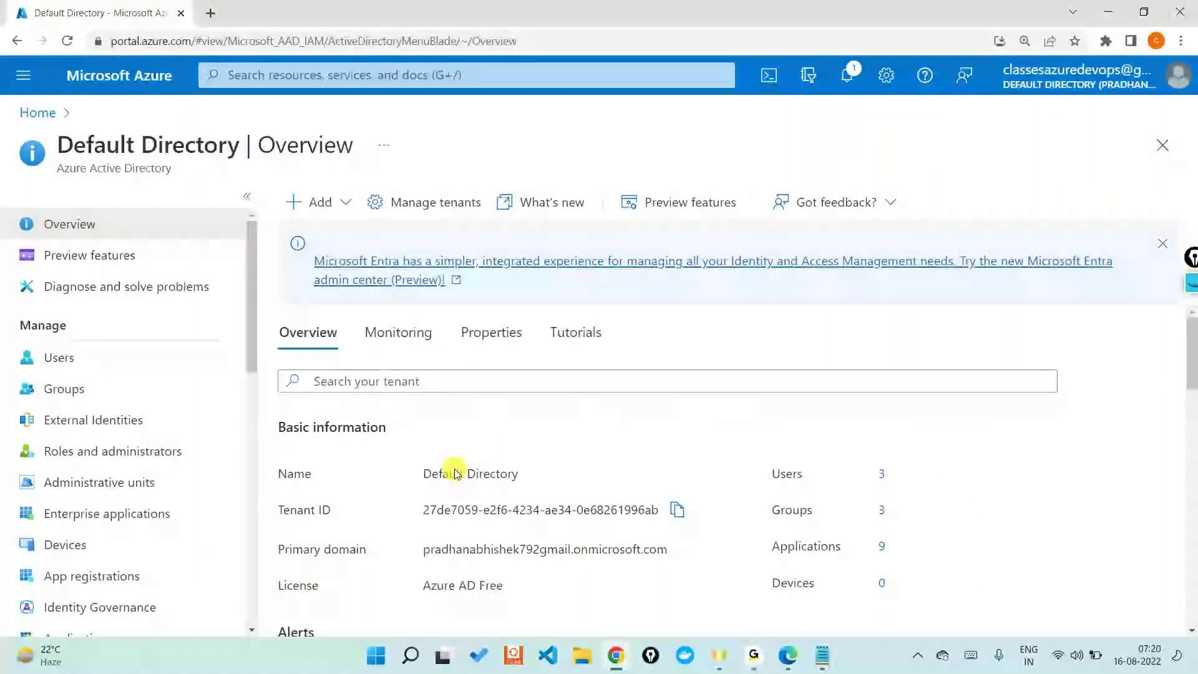
scroll(456, 474, down, 1)
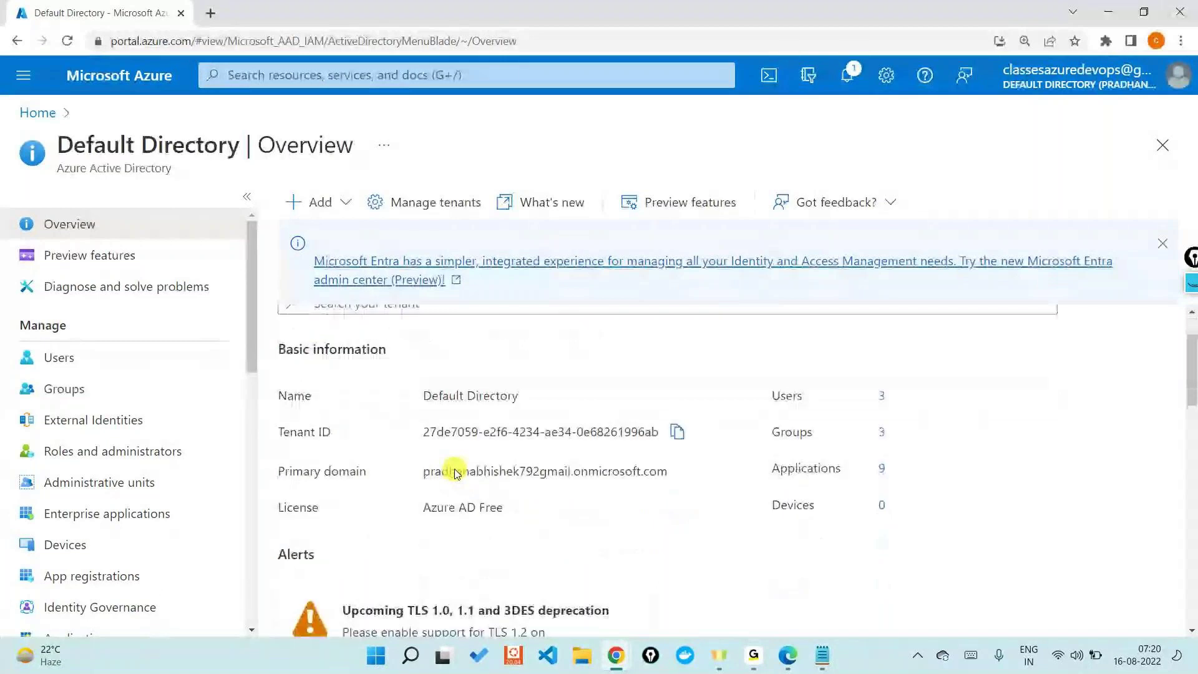
double_click(304, 432)
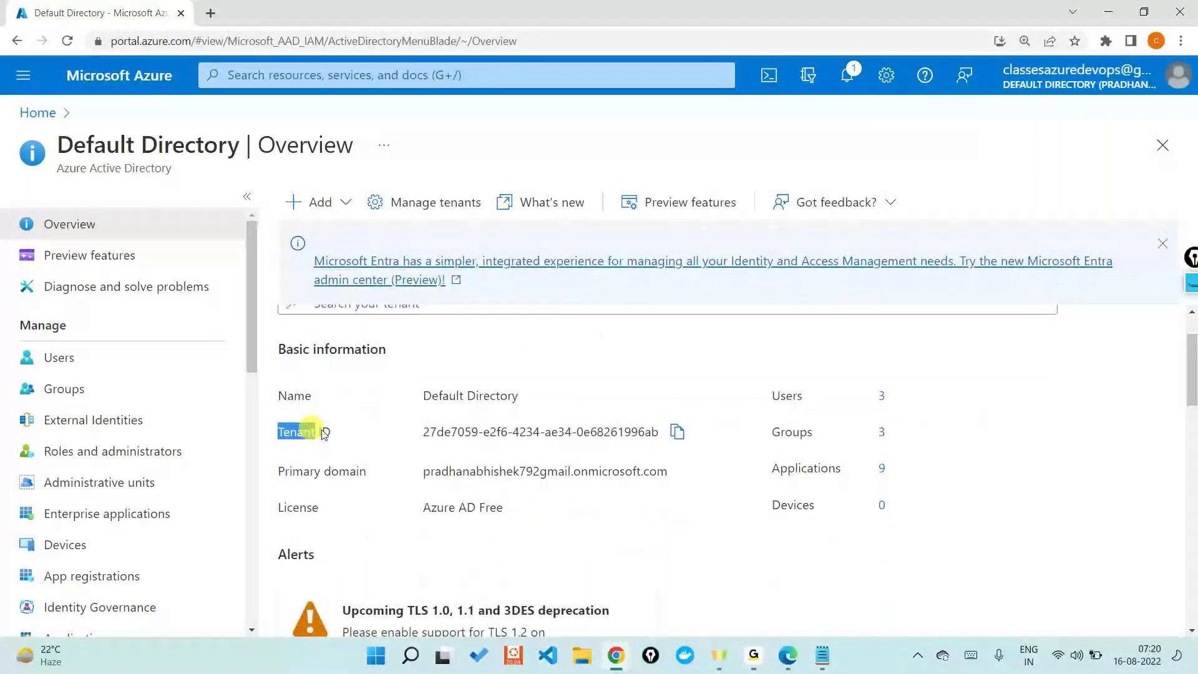
click(621, 446)
triple_click(621, 446)
key(ctrl+c)
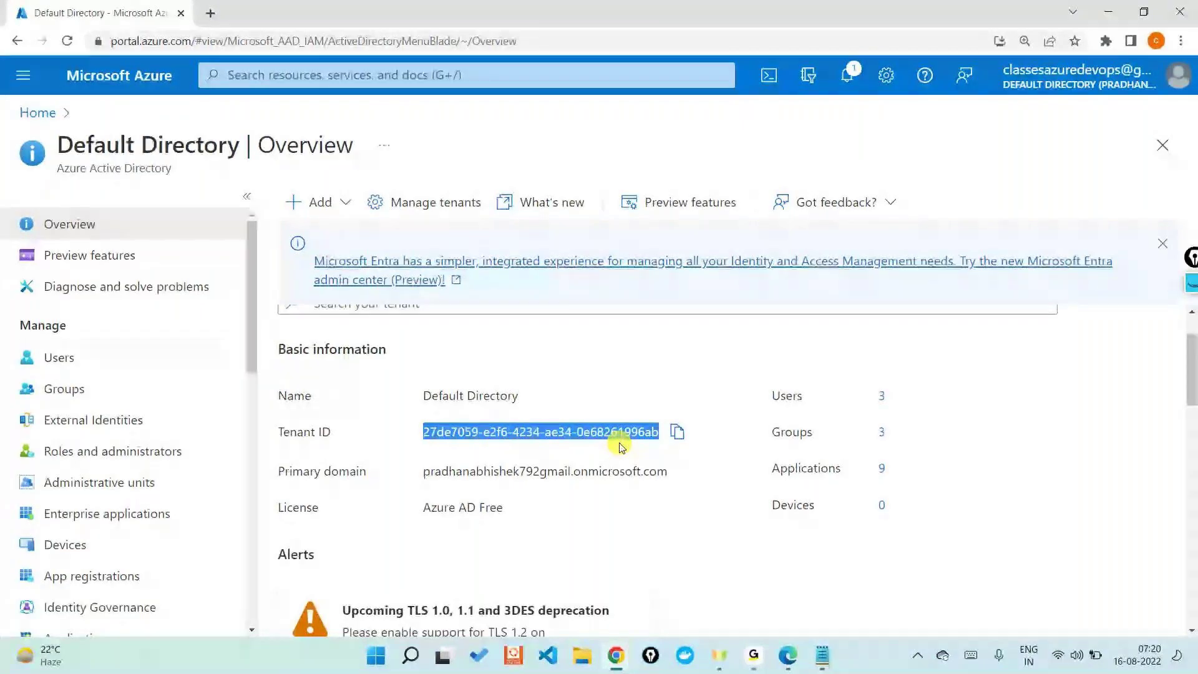
key(alt+Tab)
Step: Paste the tenant ID on an indented line under the Notepad heading, then minimize Notepad
key(End)
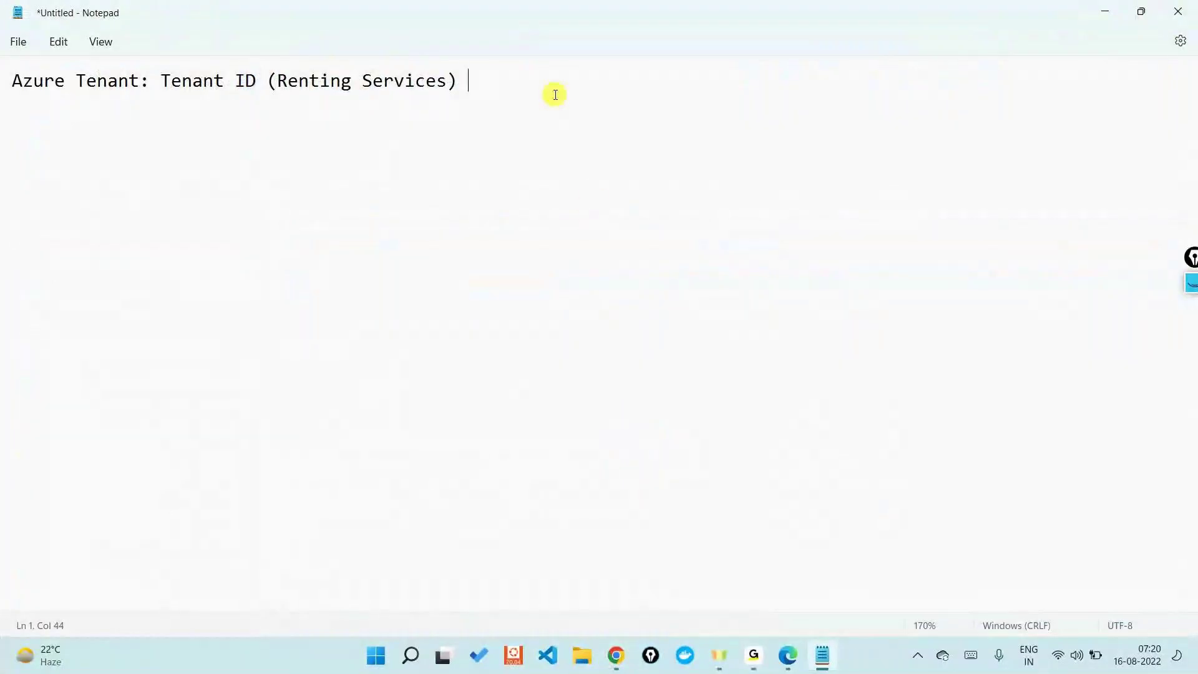
key(Return)
key(Return)
key(Tab)
key(Tab)
key(ctrl+v)
key(Return)
click(85, 129)
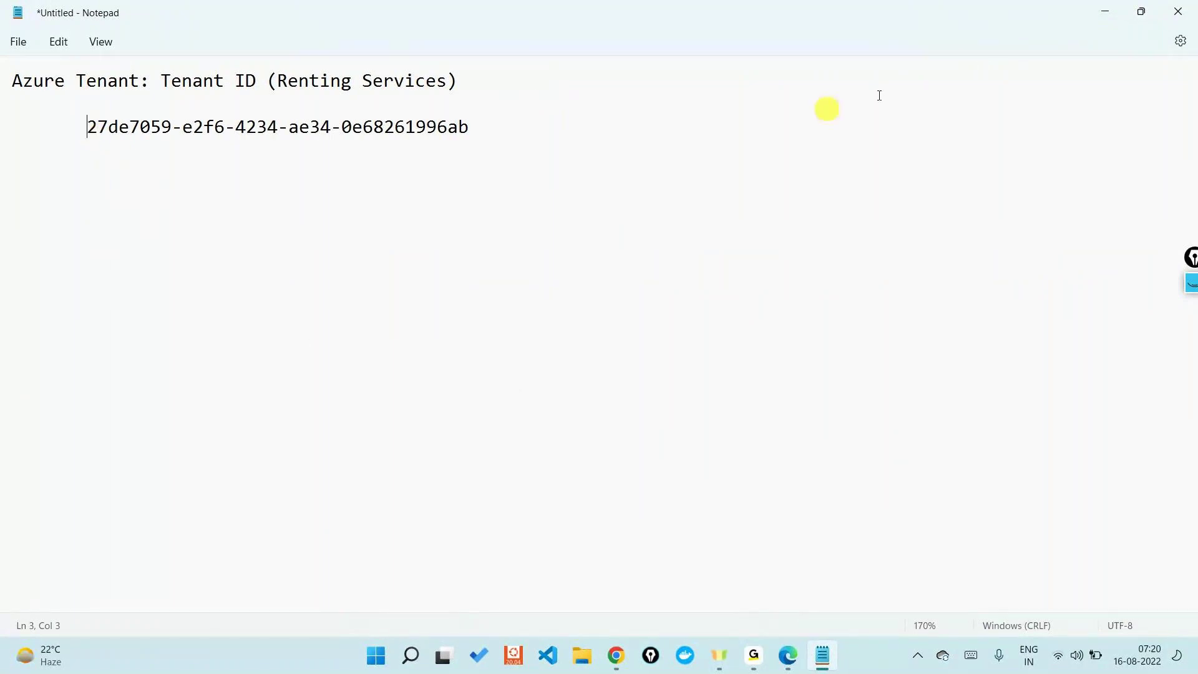
click(1105, 19)
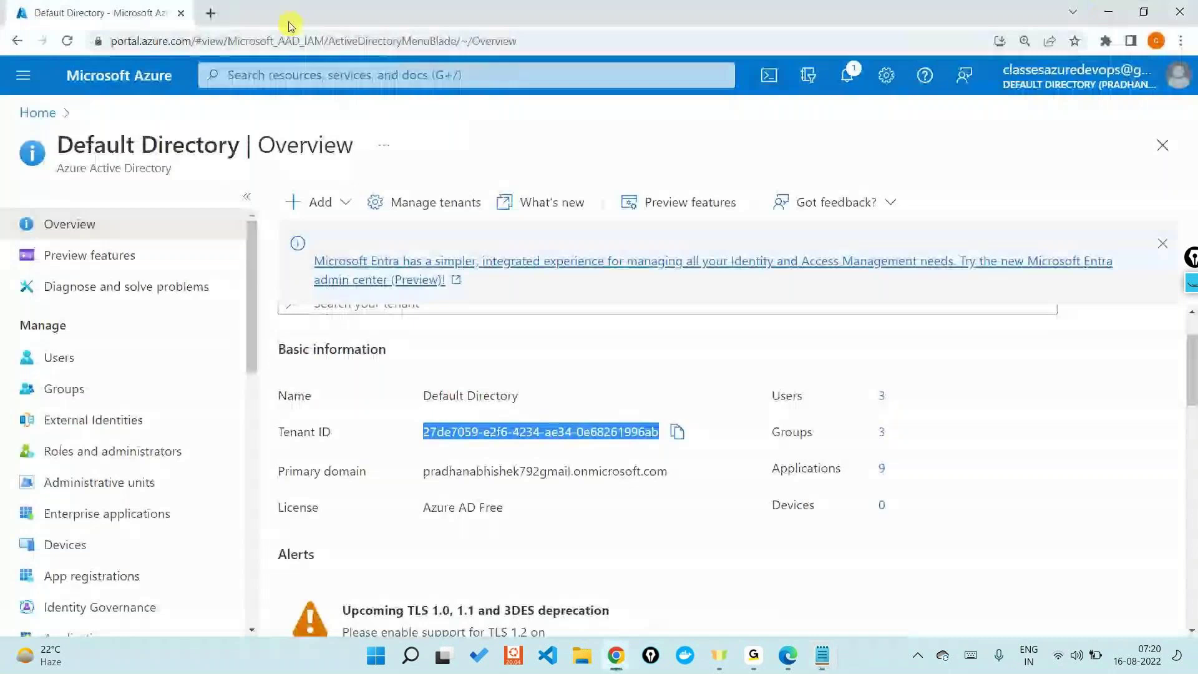
Step: Open draw.io in a new browser tab and start a blank diagram instead of the saved draft
key(ctrl+t)
text(draw.io)
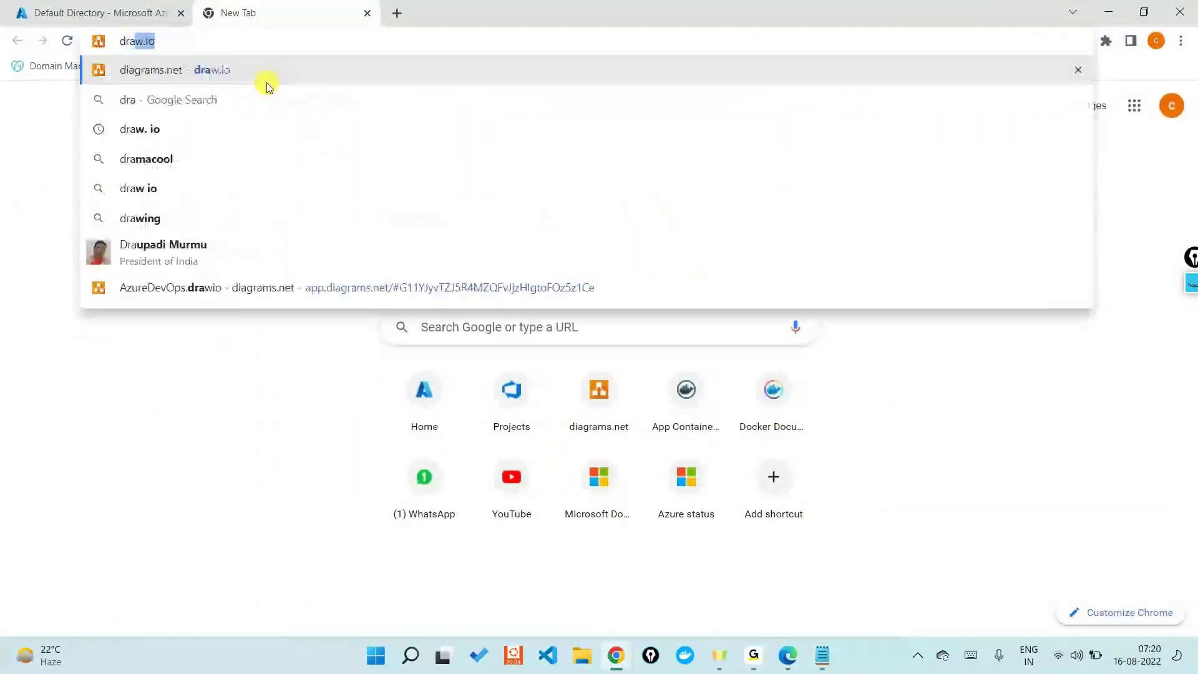
key(Return)
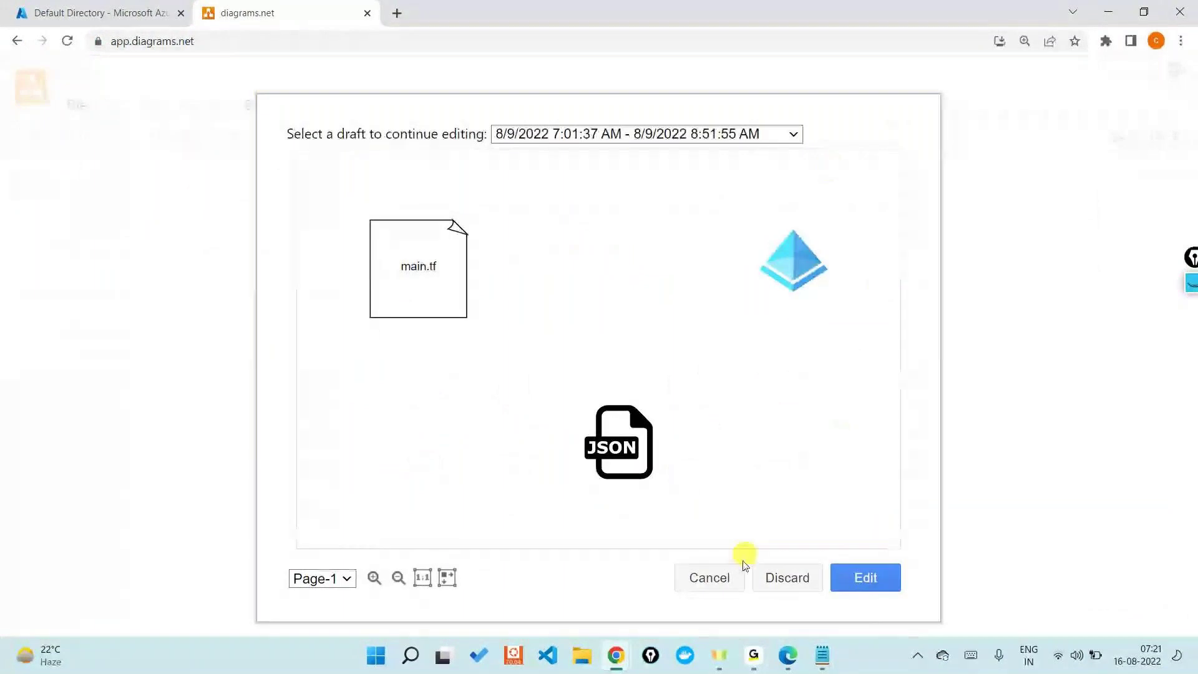
click(724, 579)
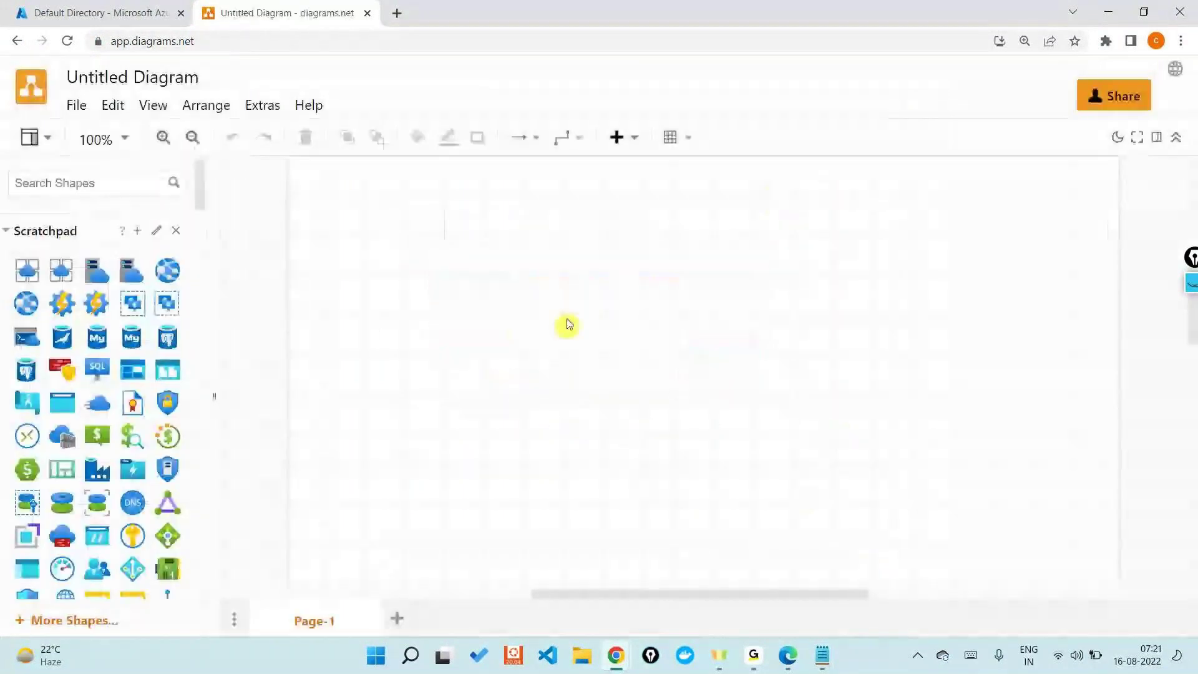
Step: Set connector waypoints to Straight and drop a text label near the top of the page
click(568, 137)
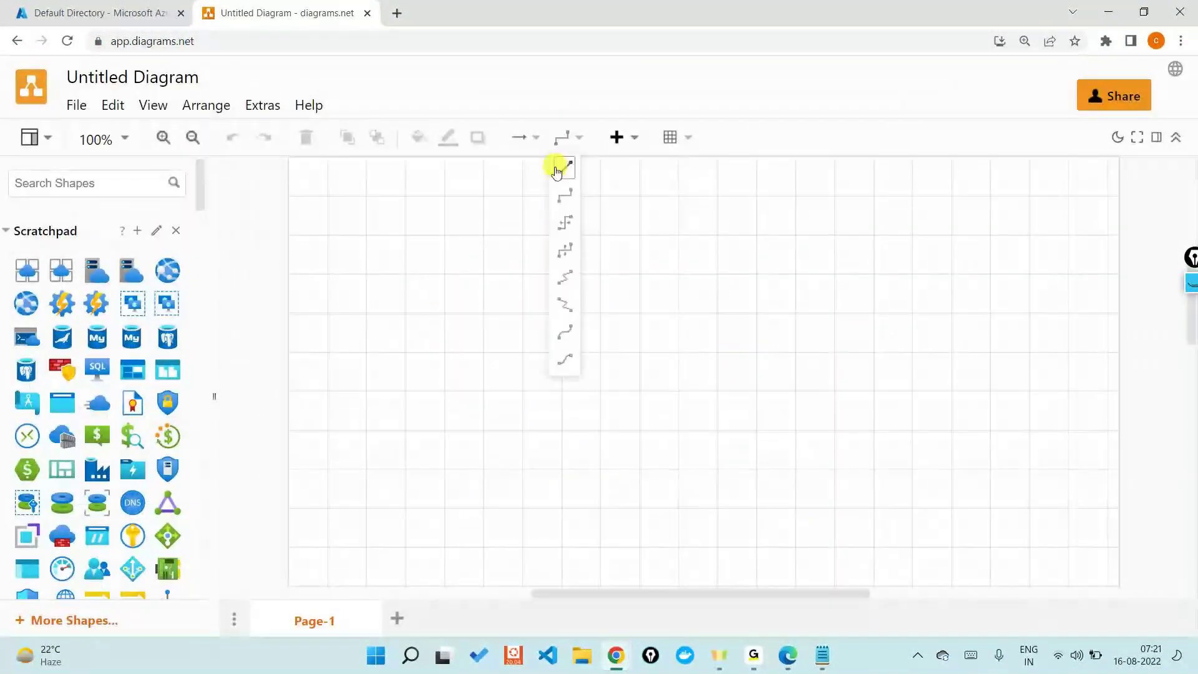
click(558, 170)
scroll(103, 431, down, 5)
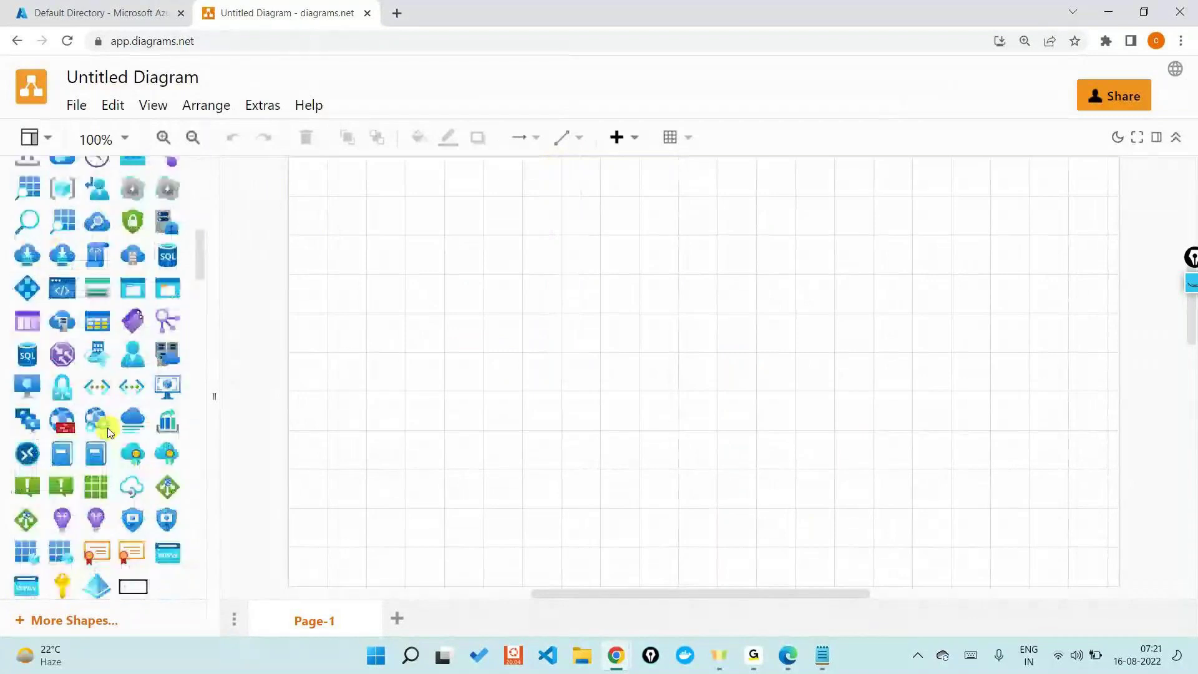
scroll(107, 431, down, 5)
drag(96, 358, 679, 201)
Step: Make the label read 'Tenant ID' and place the blue Azure AD pyramid icon below it
double_click(683, 212)
text(T)
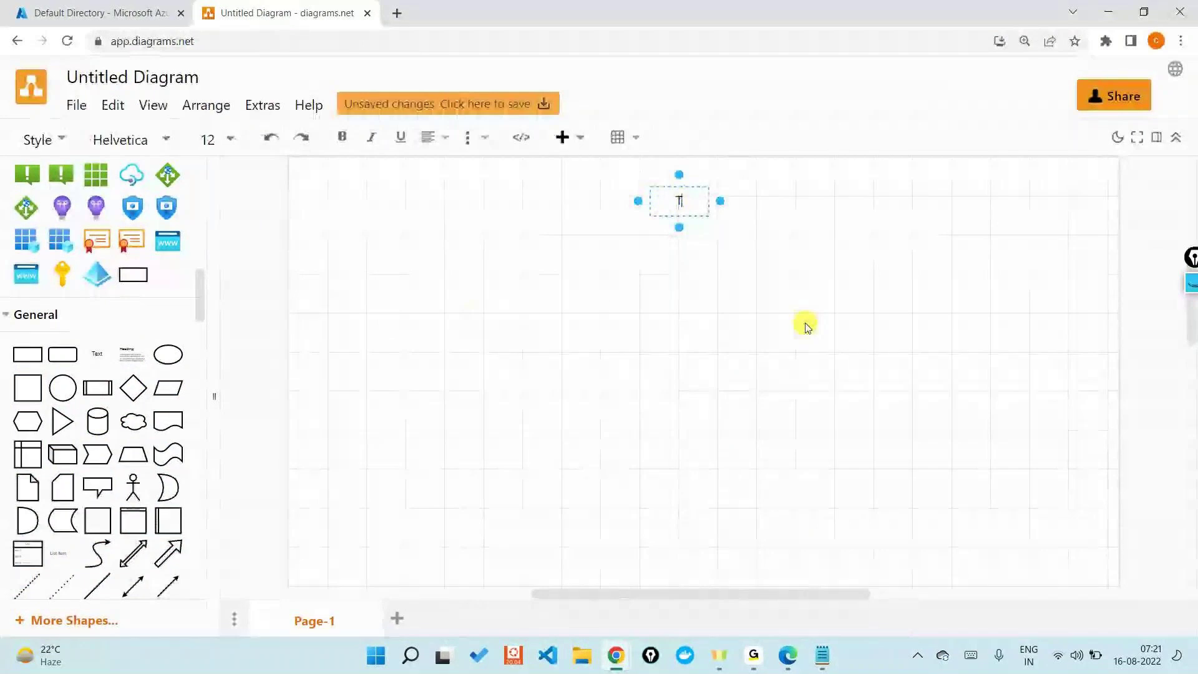
text(enant ID)
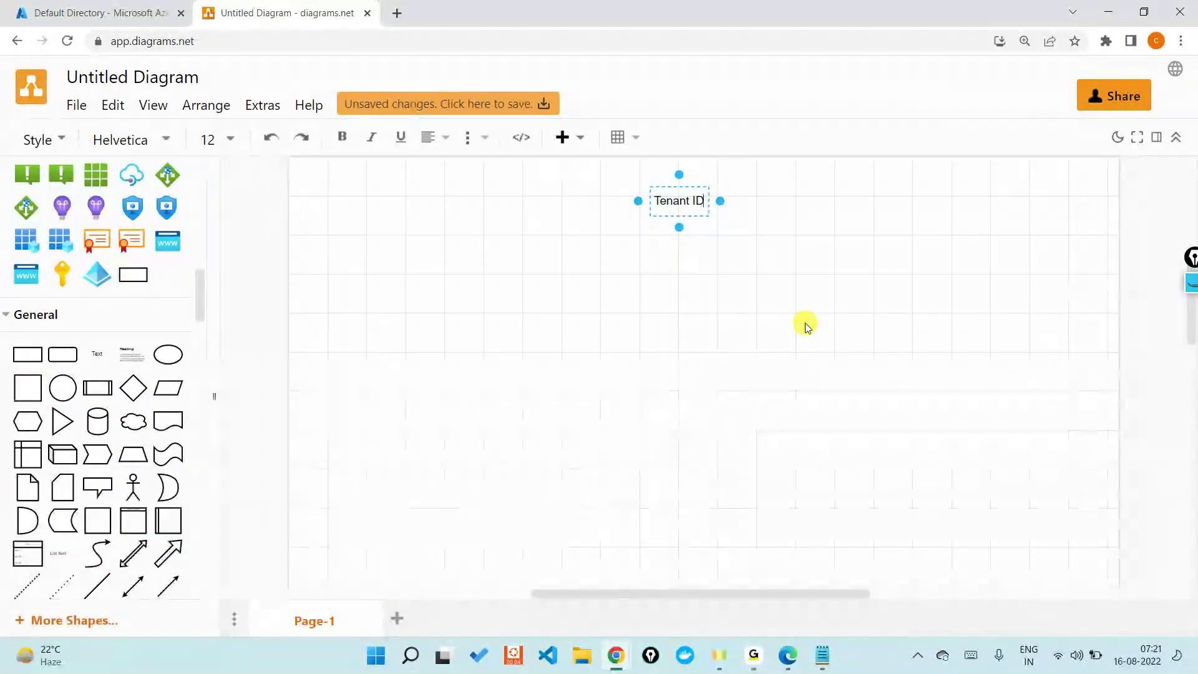
click(293, 292)
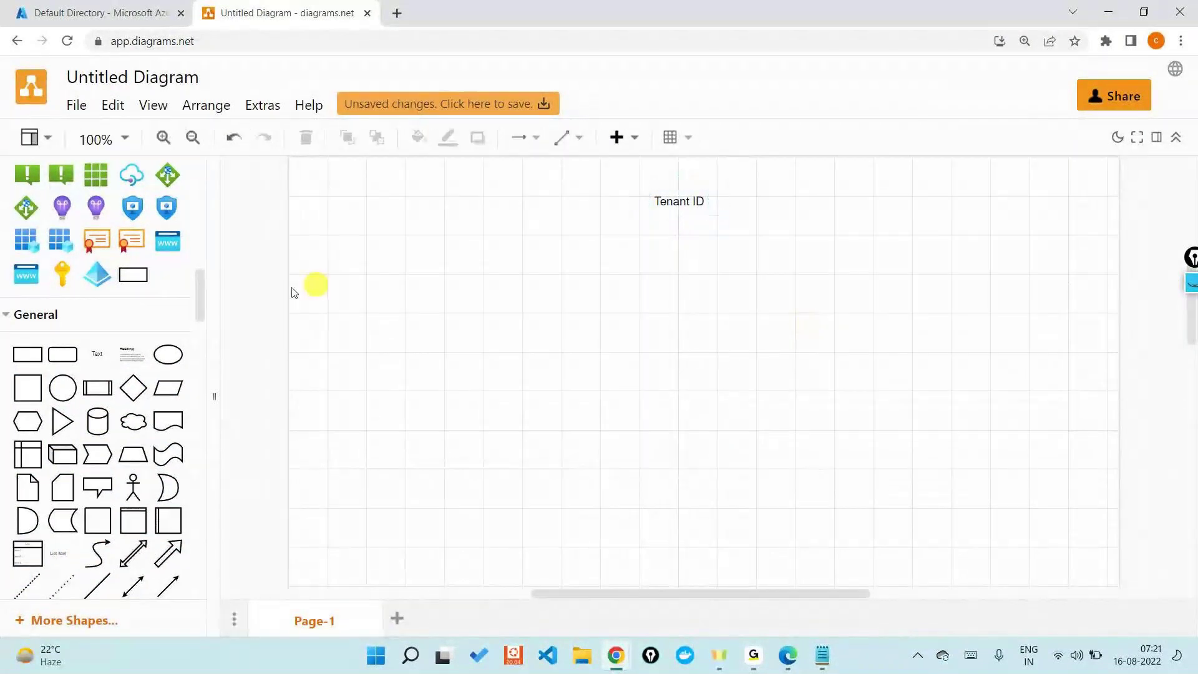
drag(119, 277, 653, 242)
click(890, 303)
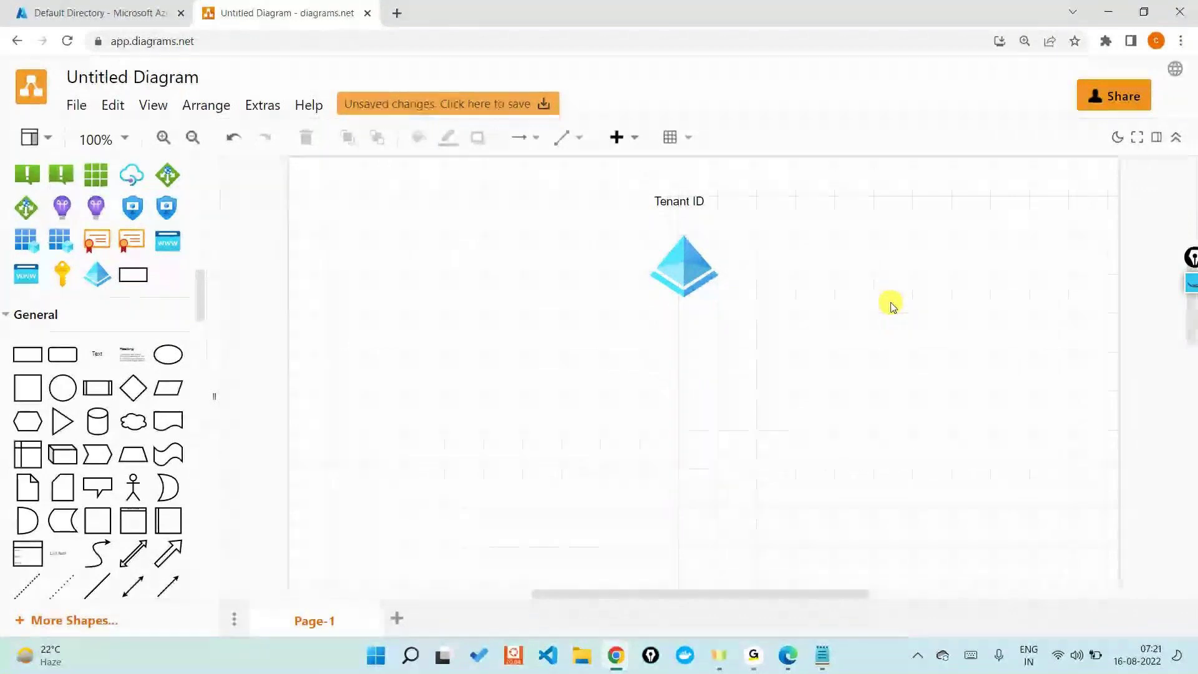
click(680, 216)
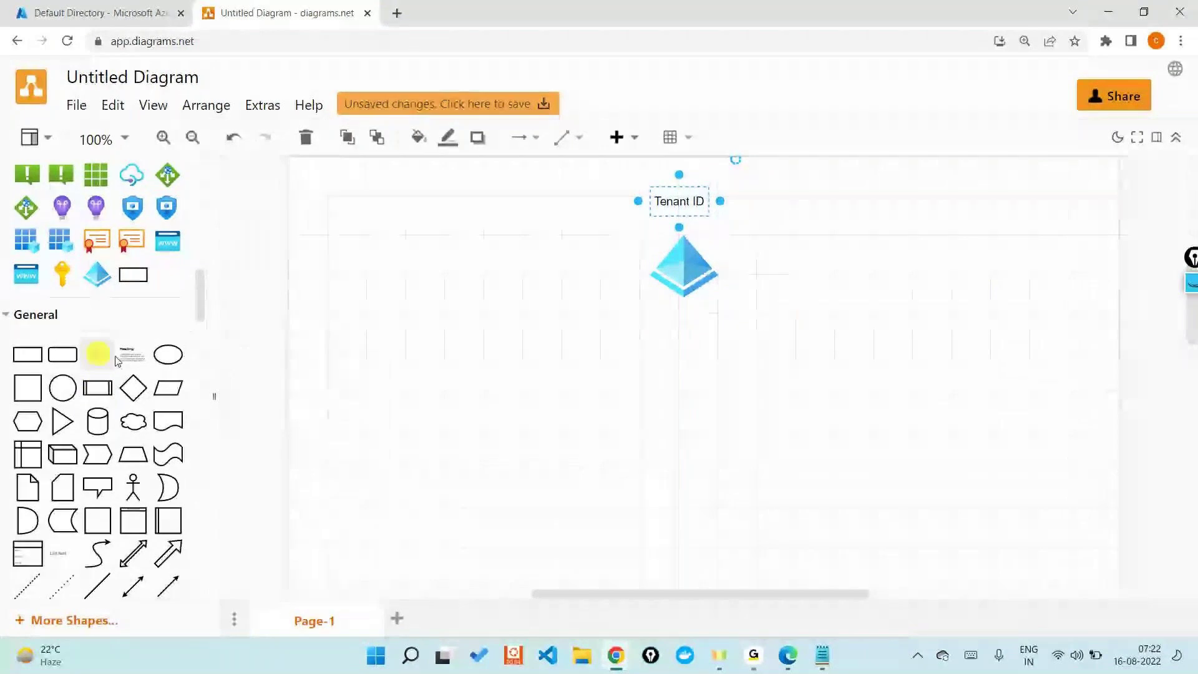
Step: Add a text label under the pyramid icon reading 'Azure Subscription', fixing the typo
drag(116, 360, 659, 422)
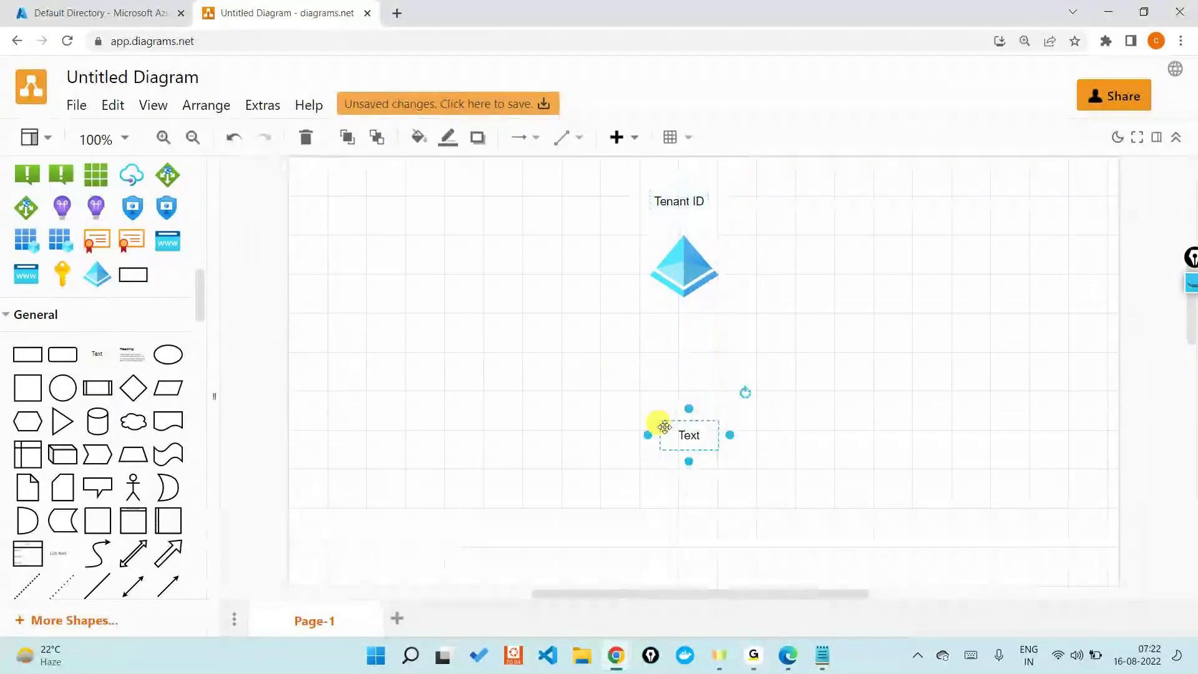
text(A)
text(zure Su)
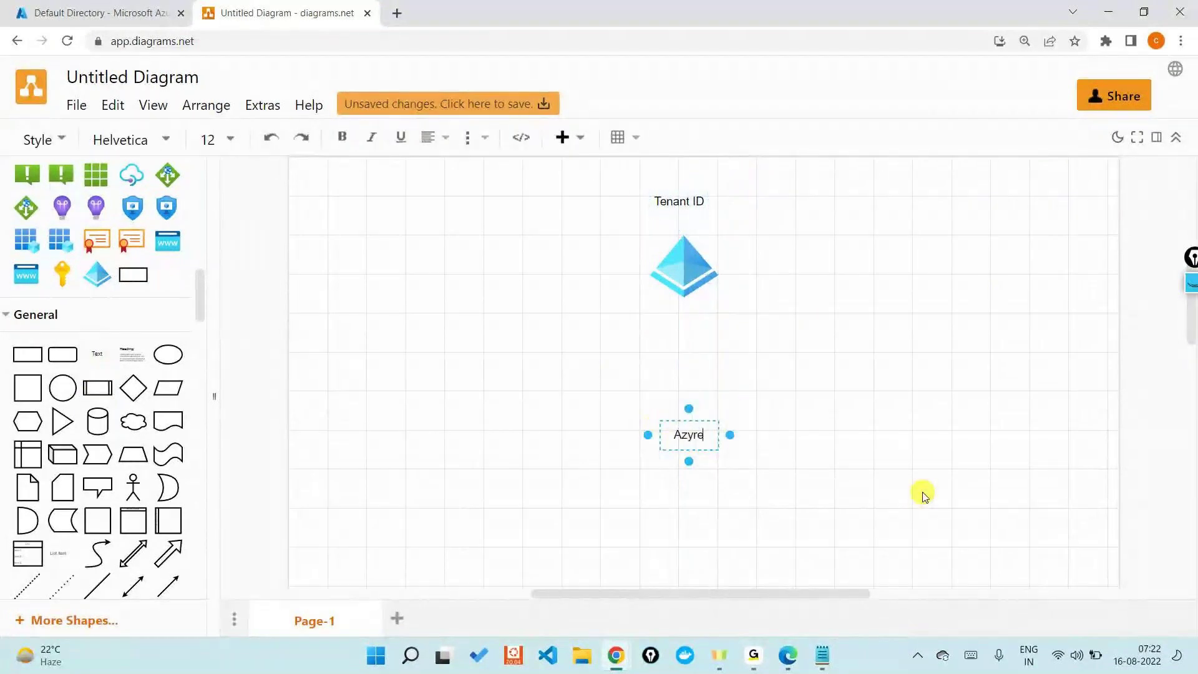
text(bsct)
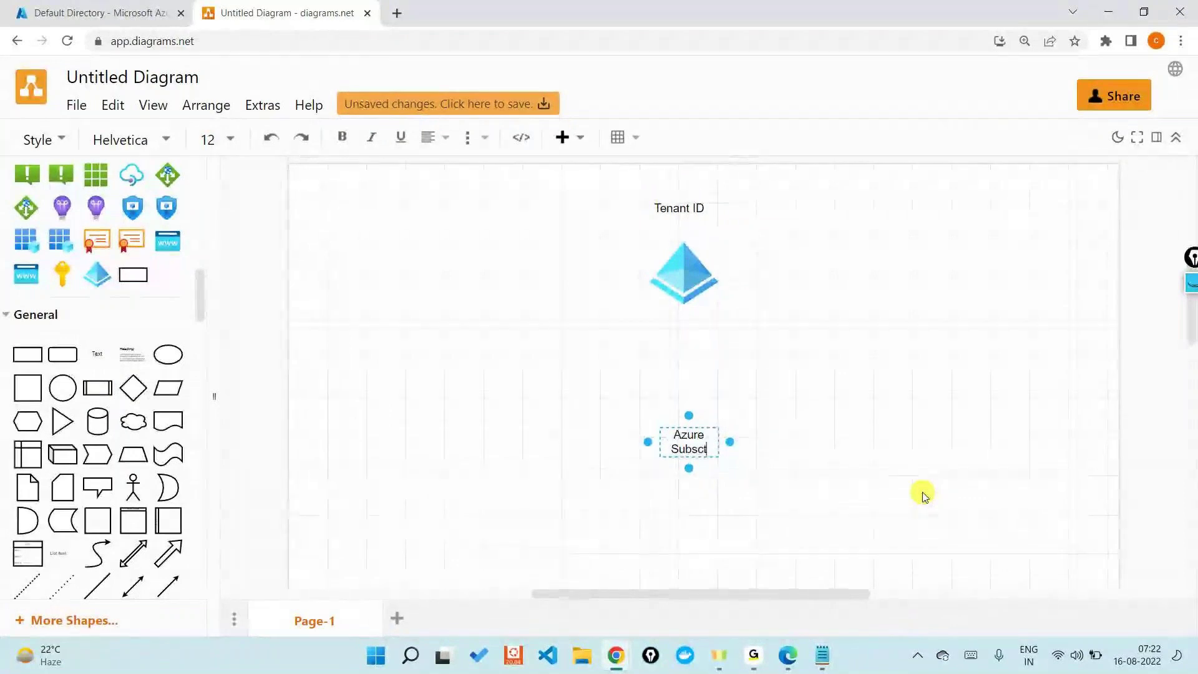
key(BackSpace)
text(riptio)
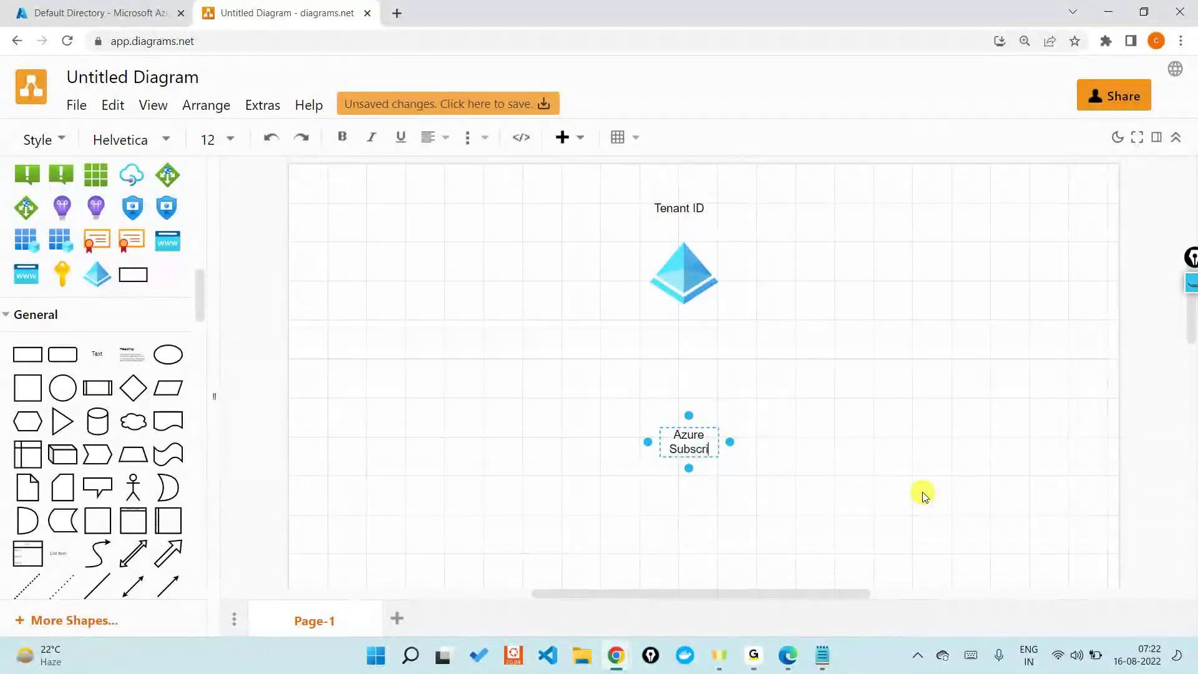
text(n)
click(924, 496)
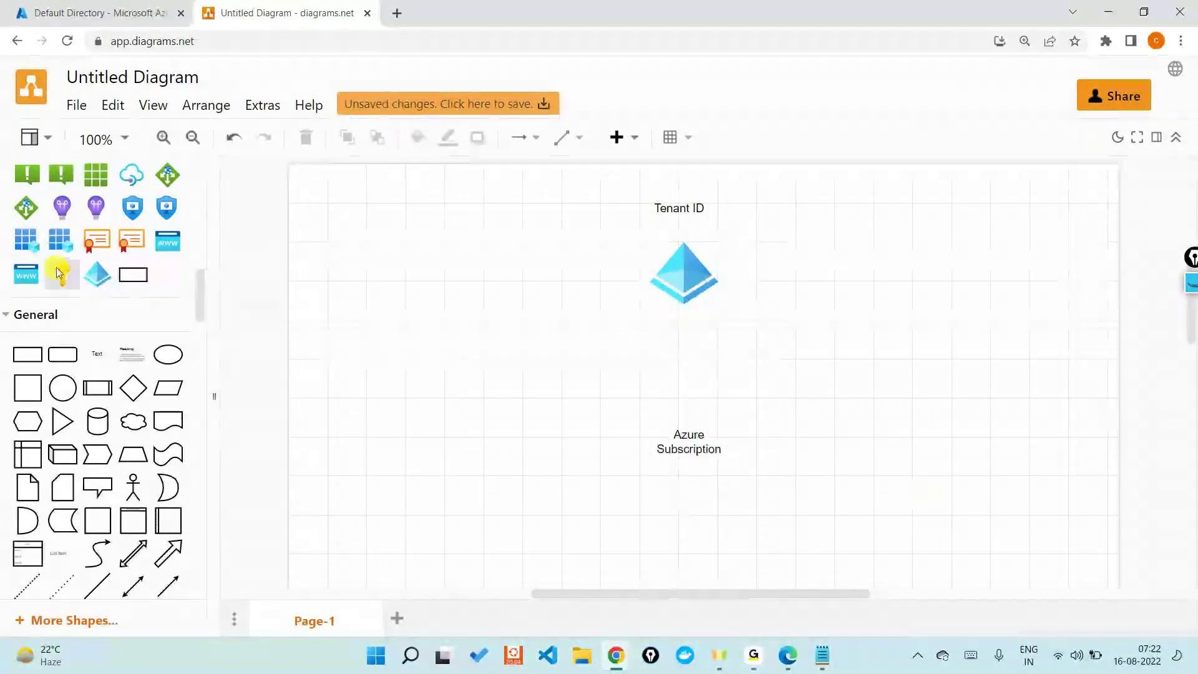
Step: Place a key icon beside Azure Subscription, link it from the Tenant ID icon with an arrow, and return to Azure
drag(58, 273, 764, 419)
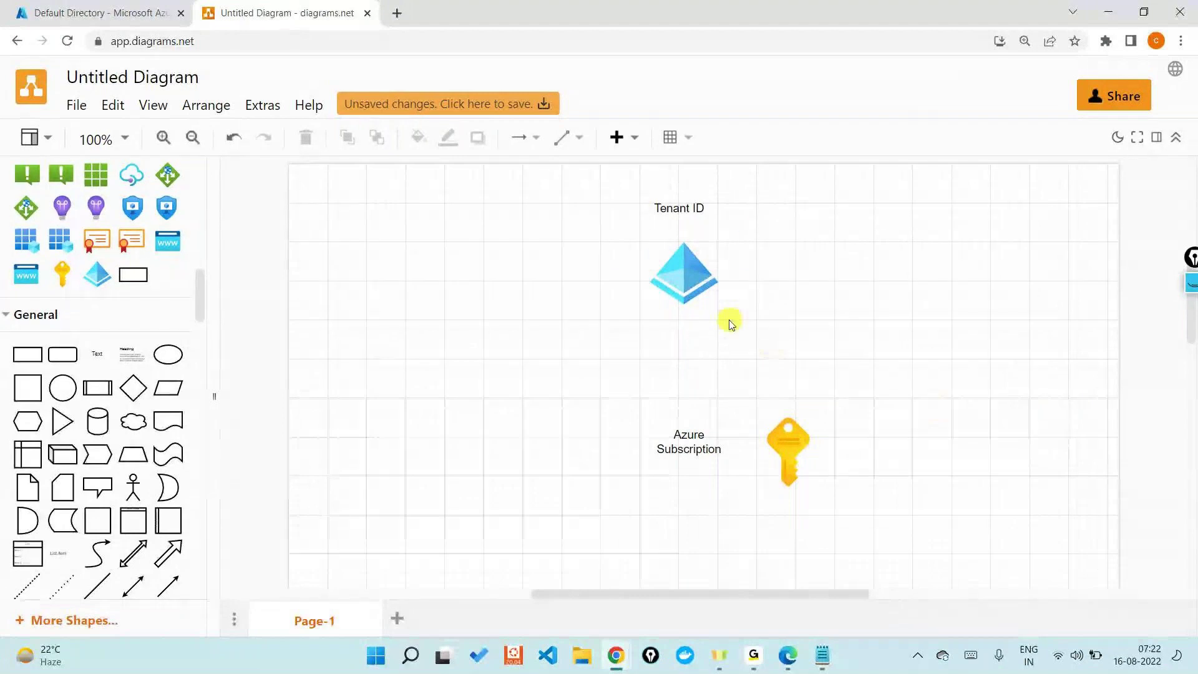
click(699, 292)
drag(685, 337, 798, 412)
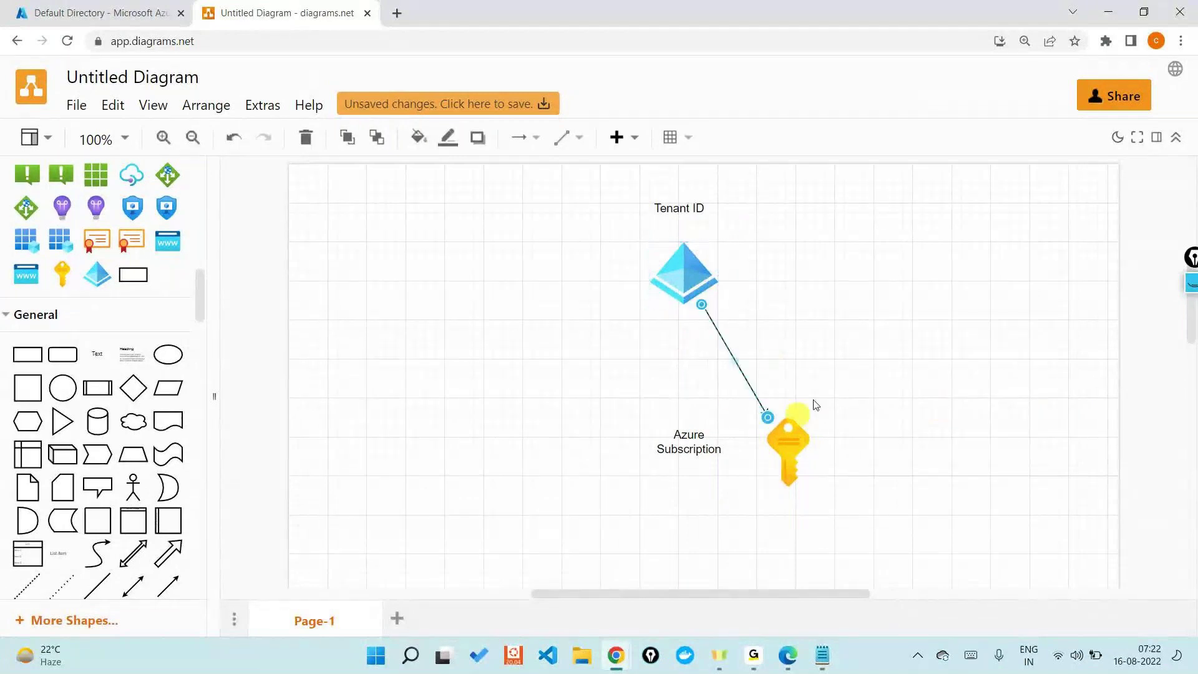
click(828, 384)
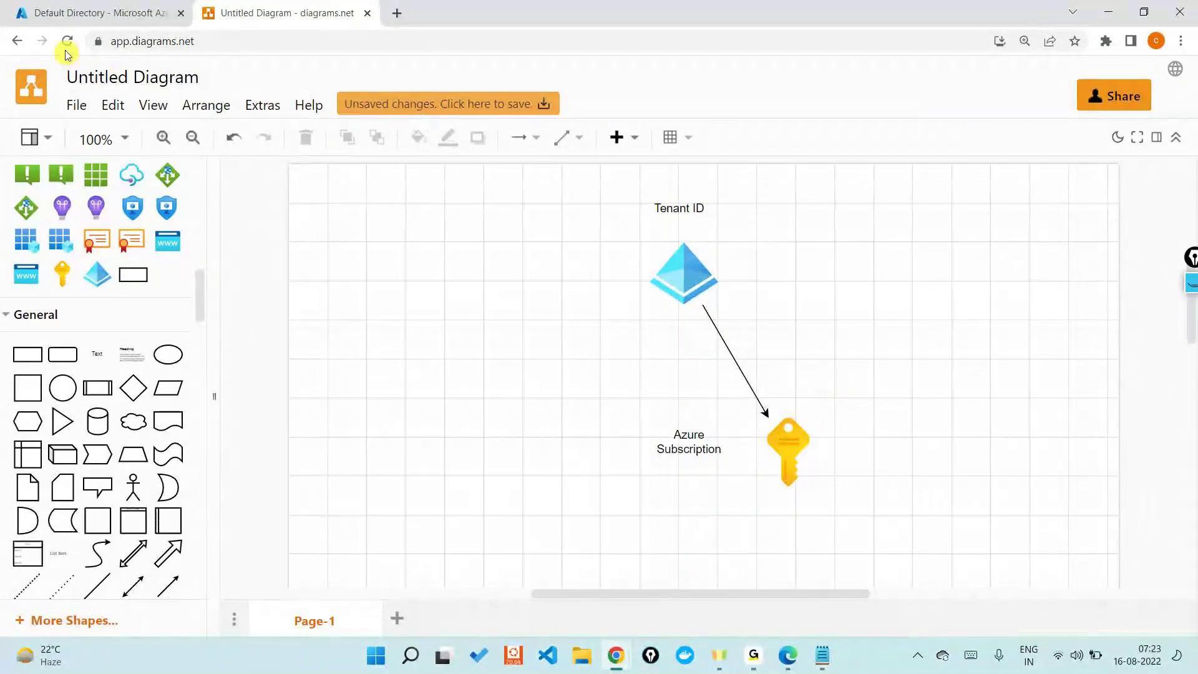
click(32, 15)
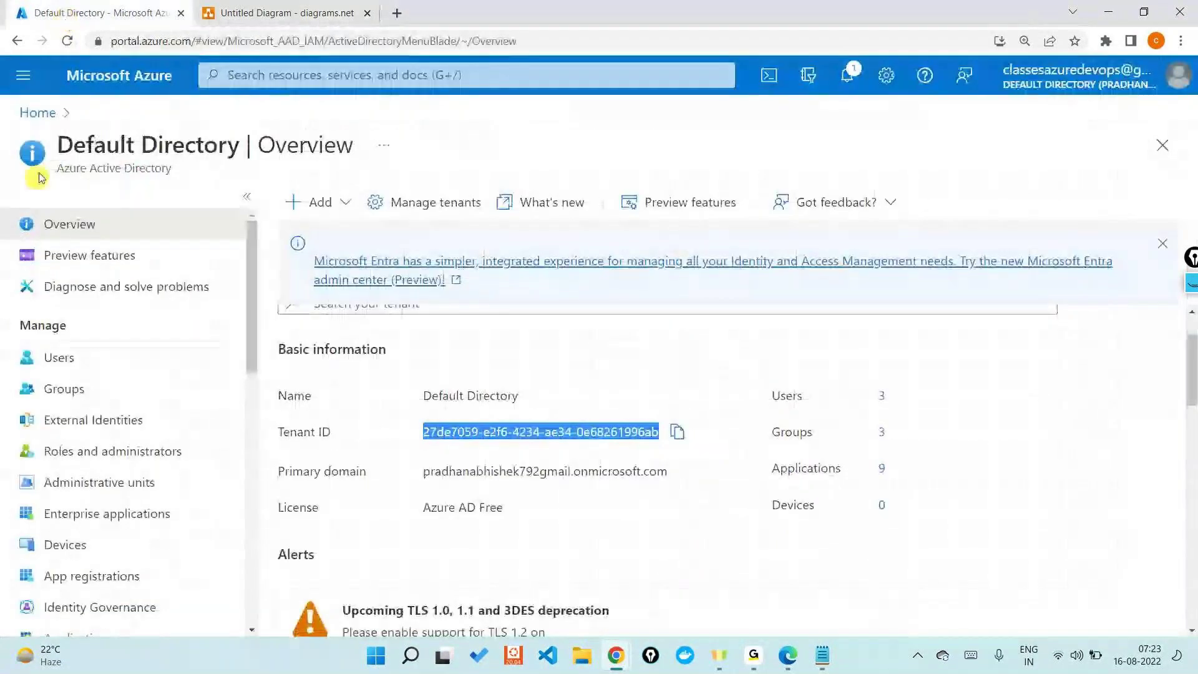
Step: Switch to the second Default Directory, view its Subscriptions, and return to the portal Home page
click(38, 112)
click(1103, 74)
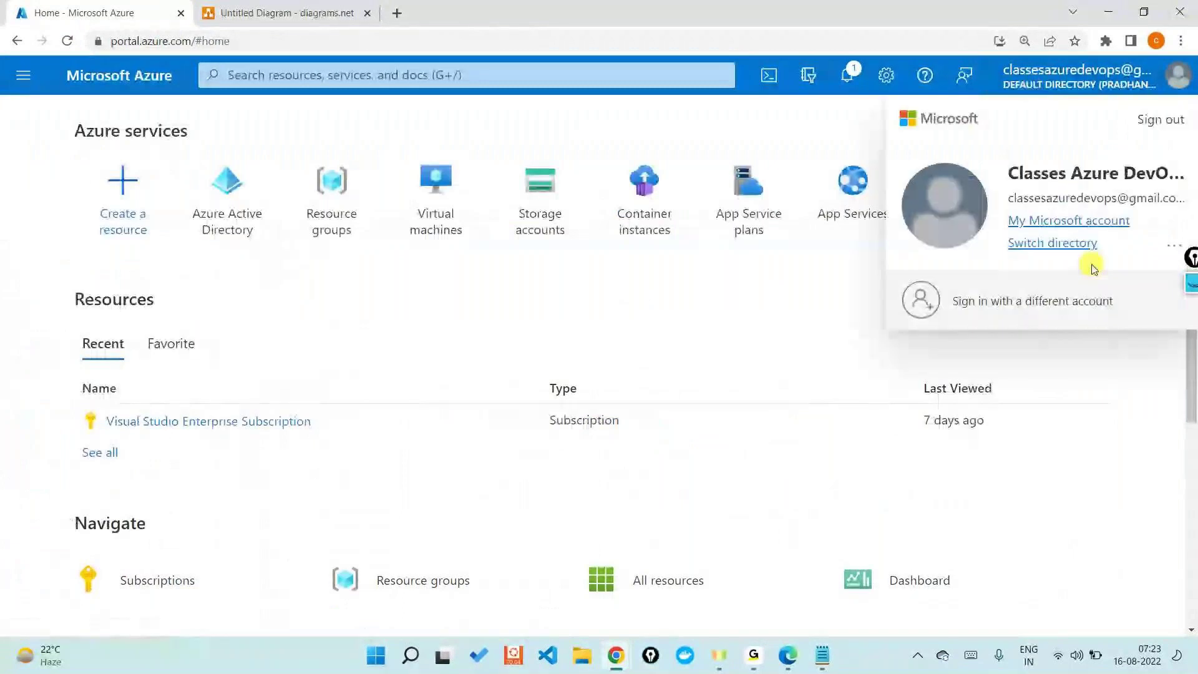
click(1054, 242)
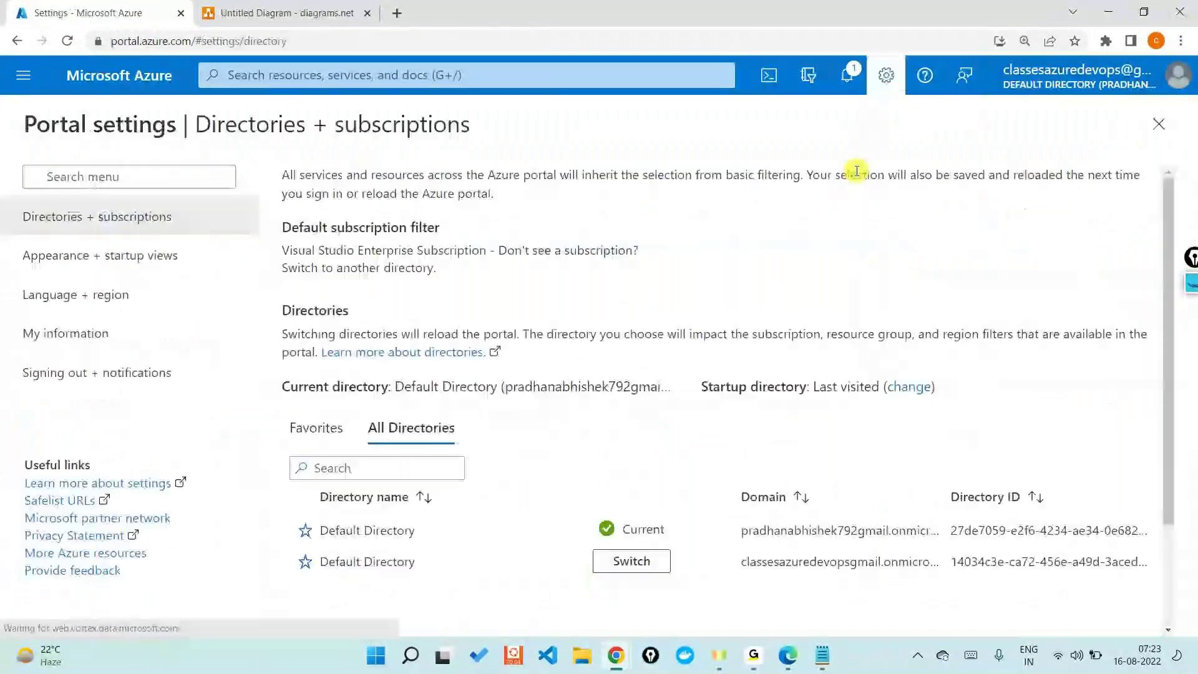
click(668, 561)
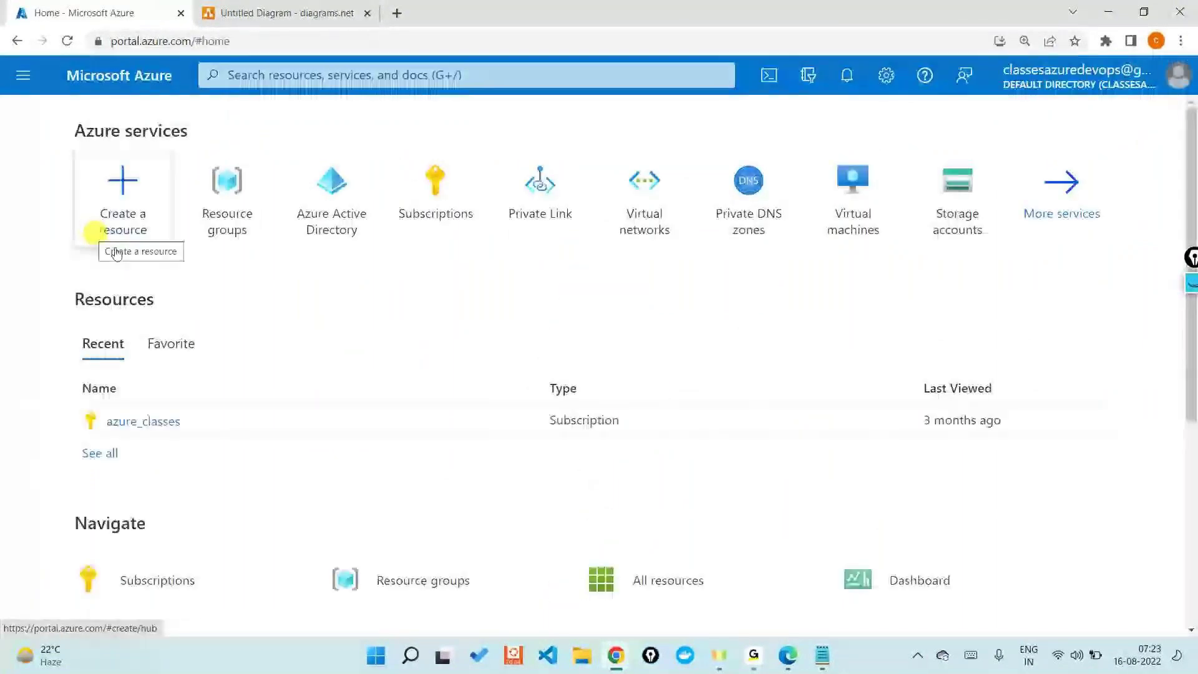
click(435, 199)
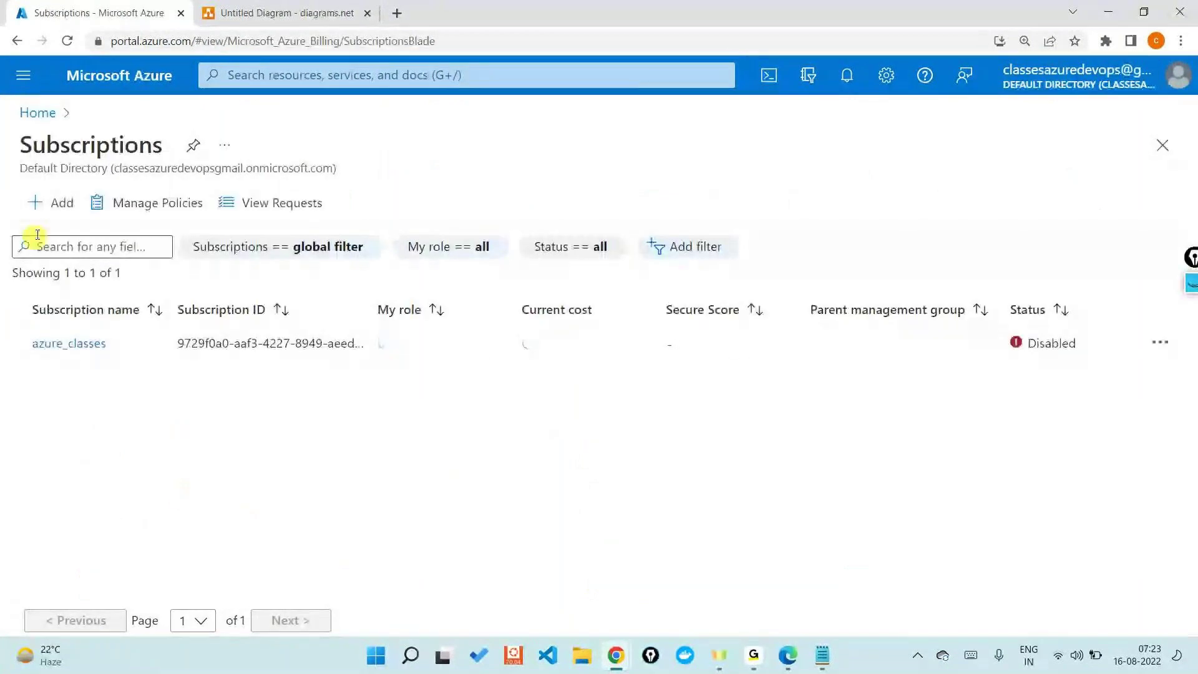
click(53, 200)
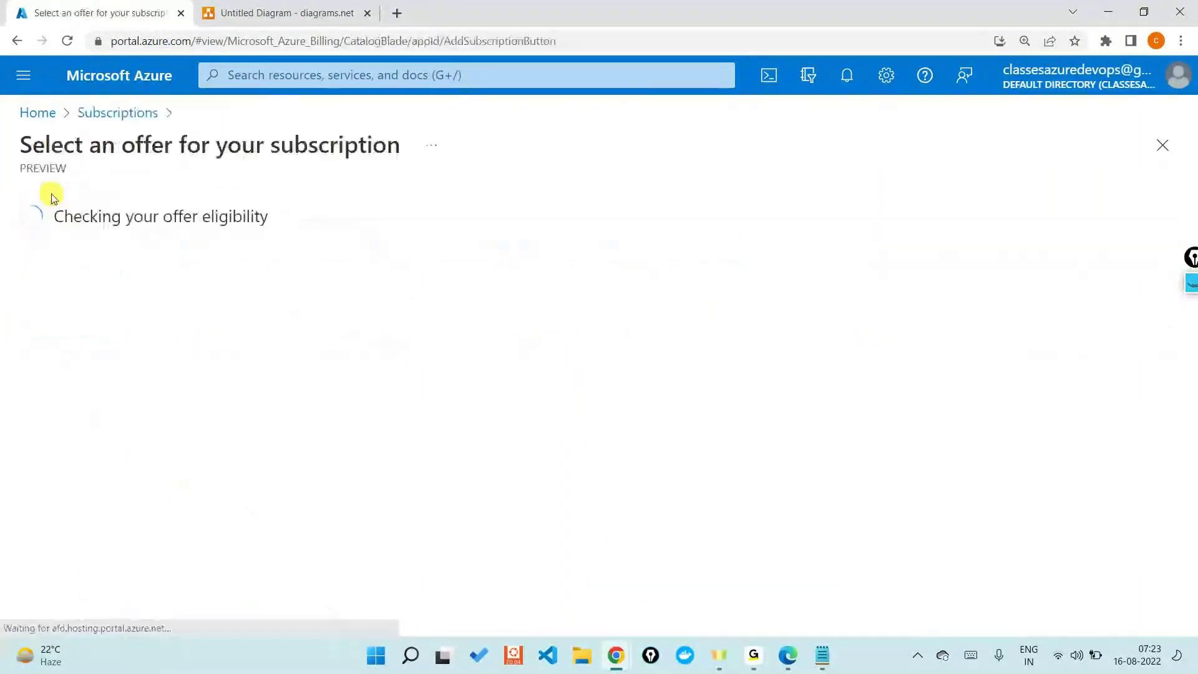
click(25, 115)
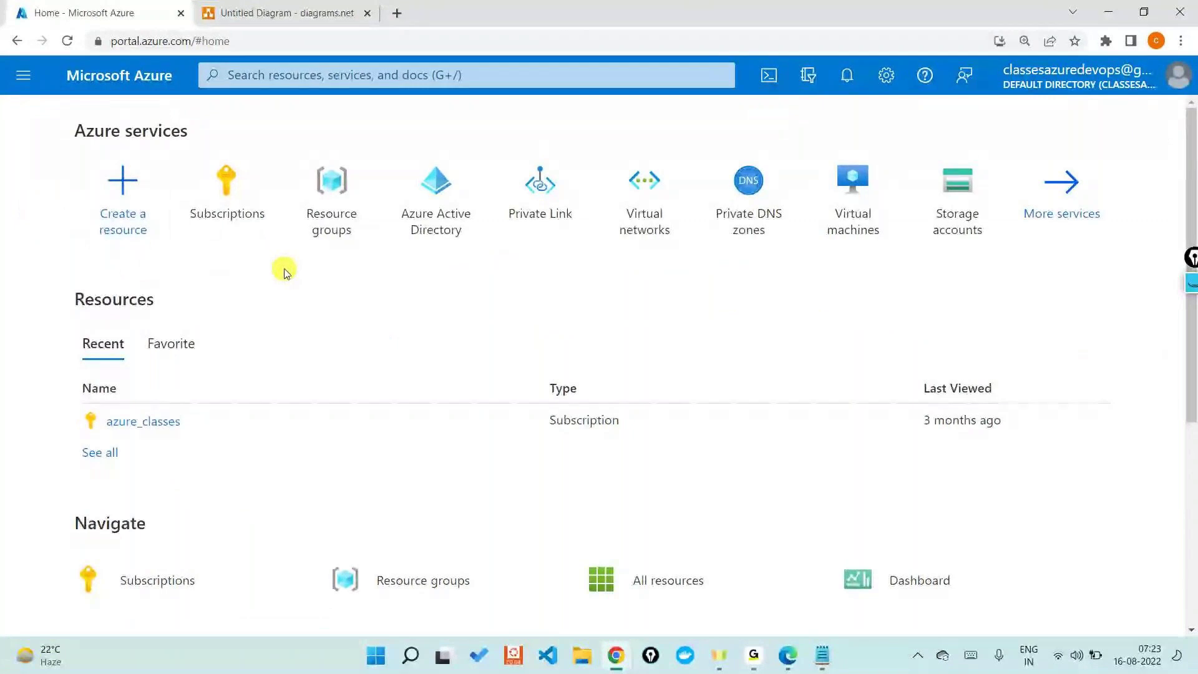
Step: Search 'sub', open Subscriptions, and add a subscription to see the offers list with Free Trial not eligible
click(296, 77)
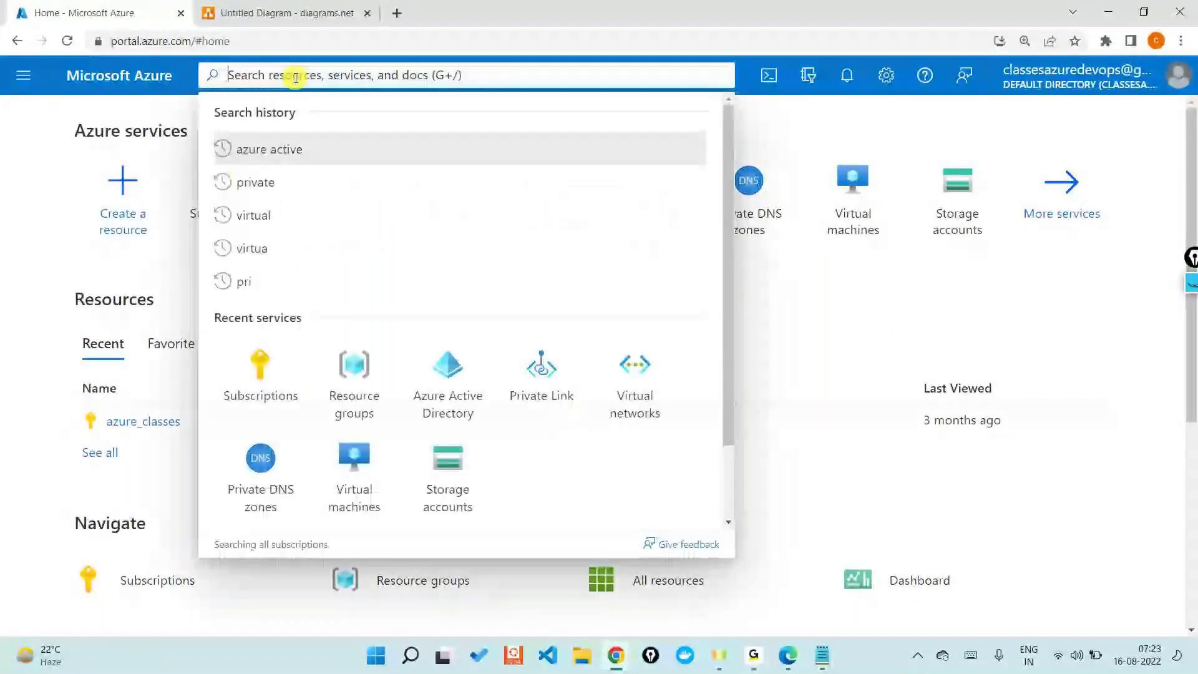
text(sub)
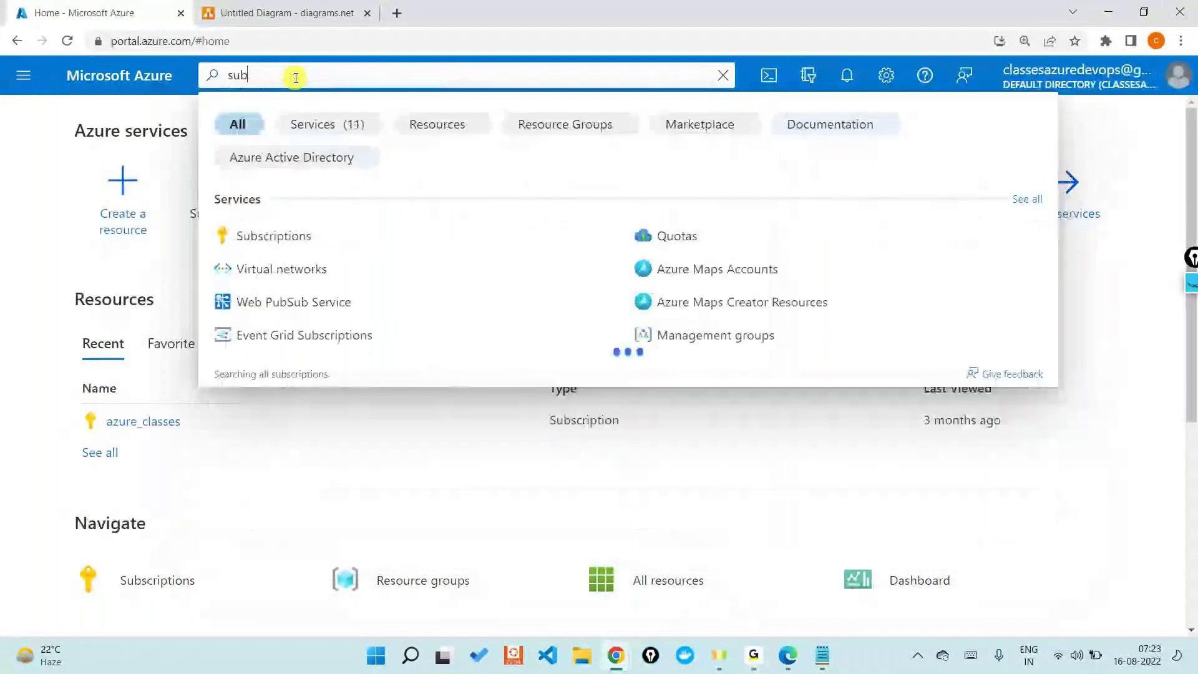
click(259, 232)
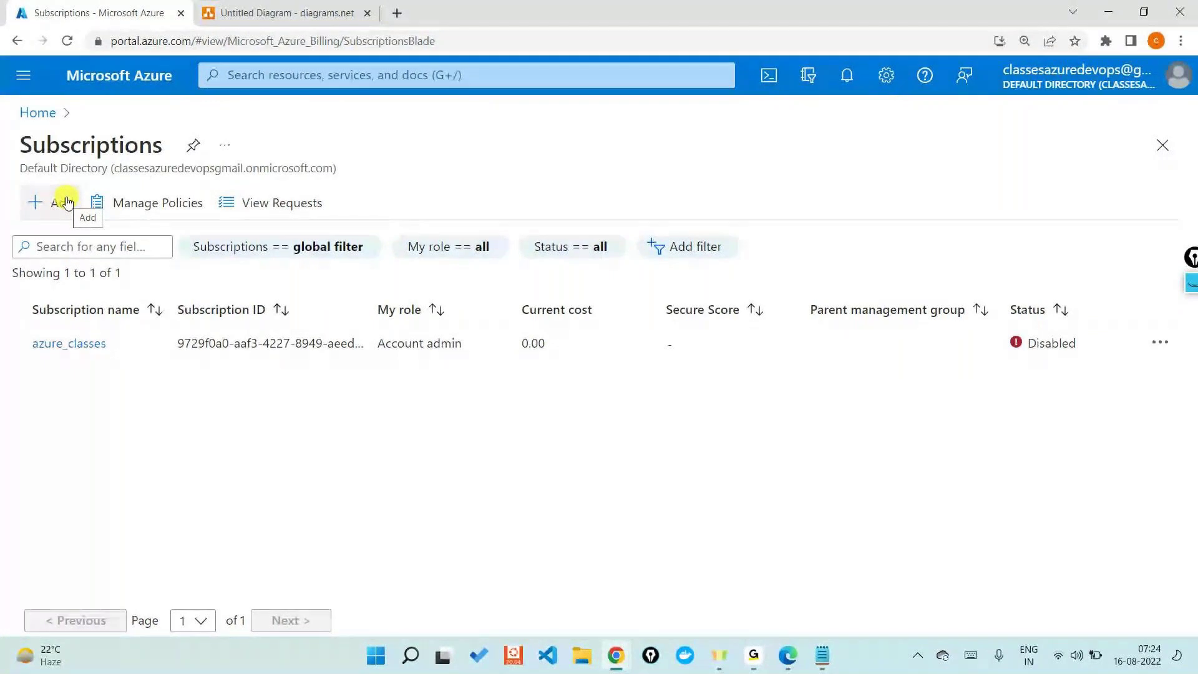
click(68, 203)
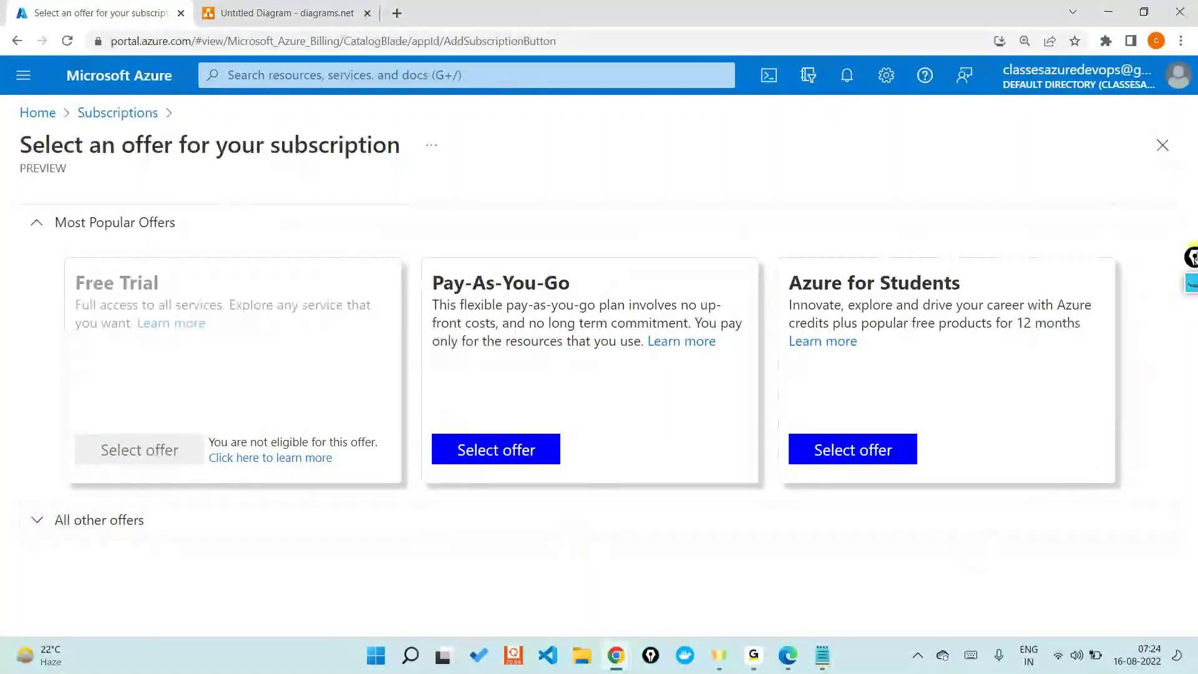
Step: Mark the Free Trial offer and its 'not eligible' note with an on-screen pen arrow and circle, then clear them
click(1189, 286)
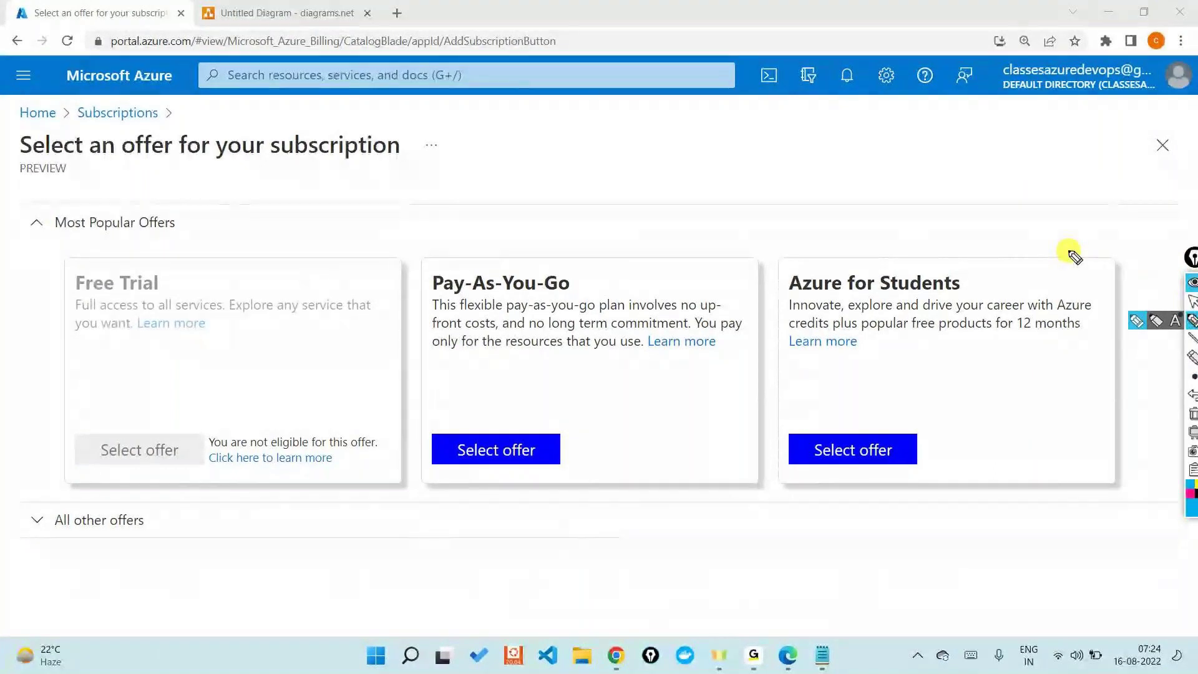
mouse_move(454, 125)
mouse_down()
mouse_move(286, 243)
mouse_move(321, 241)
mouse_up()
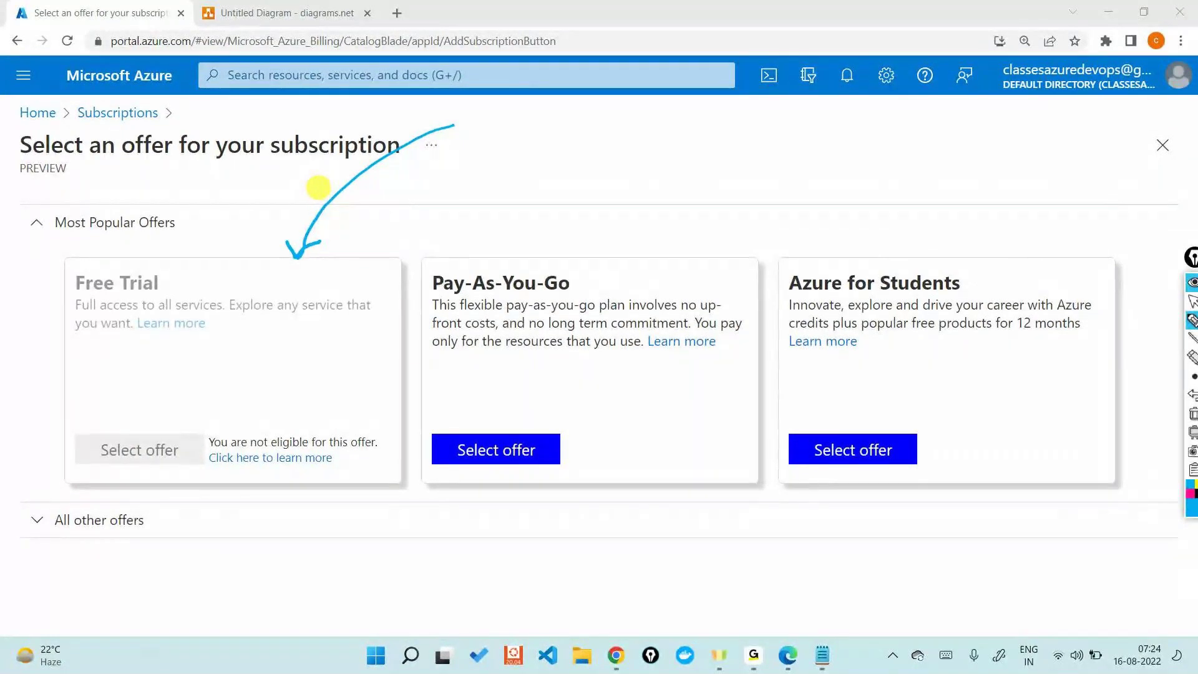
mouse_move(234, 420)
mouse_down()
mouse_move(202, 427)
mouse_move(265, 478)
mouse_move(373, 414)
mouse_move(193, 415)
mouse_up()
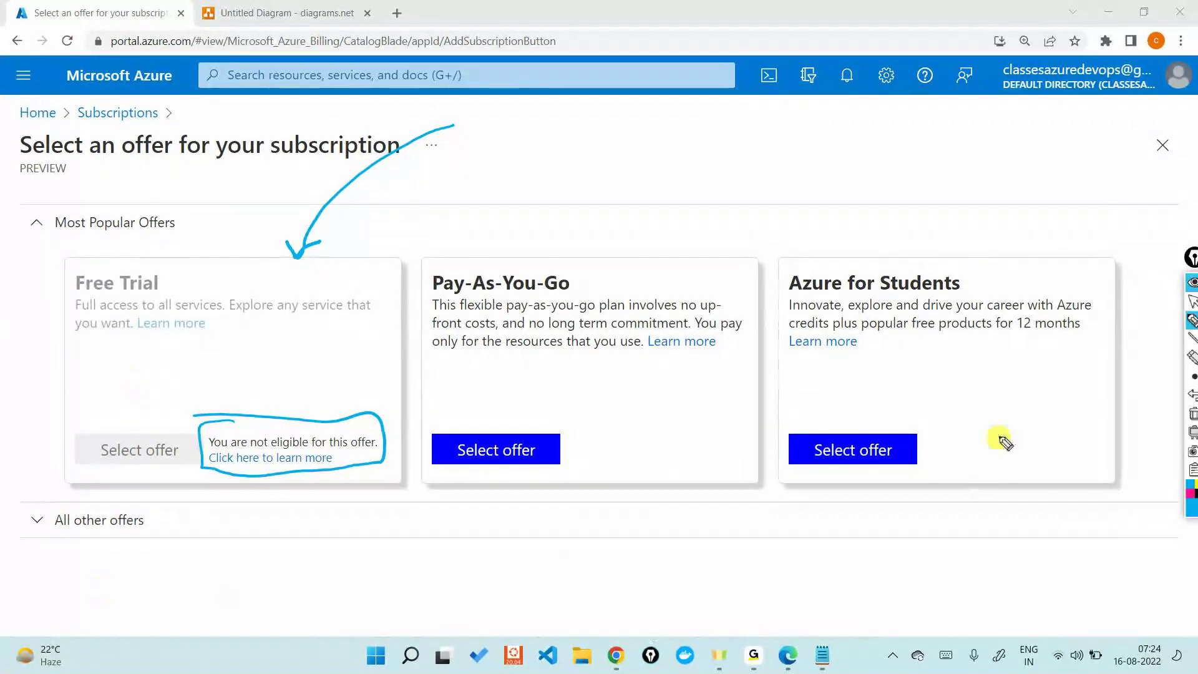
click(1193, 413)
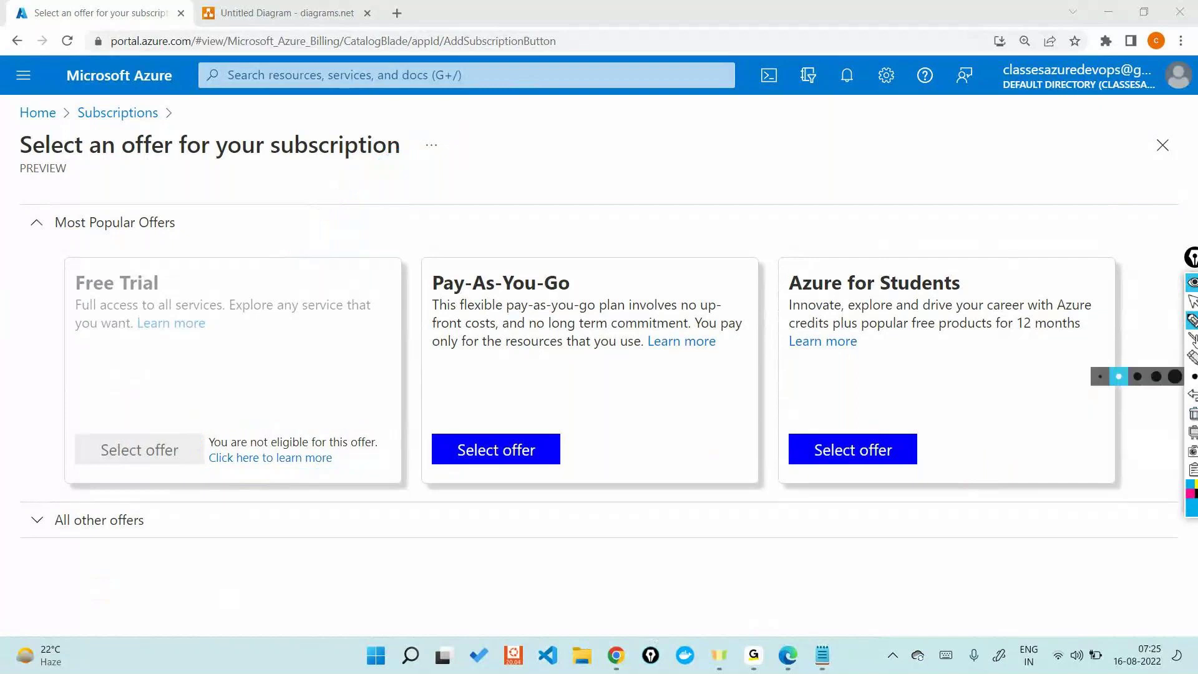
Step: In the diagram, add a two-line '14,000 Credits' text label below Azure Subscription
key(ctrl+Tab)
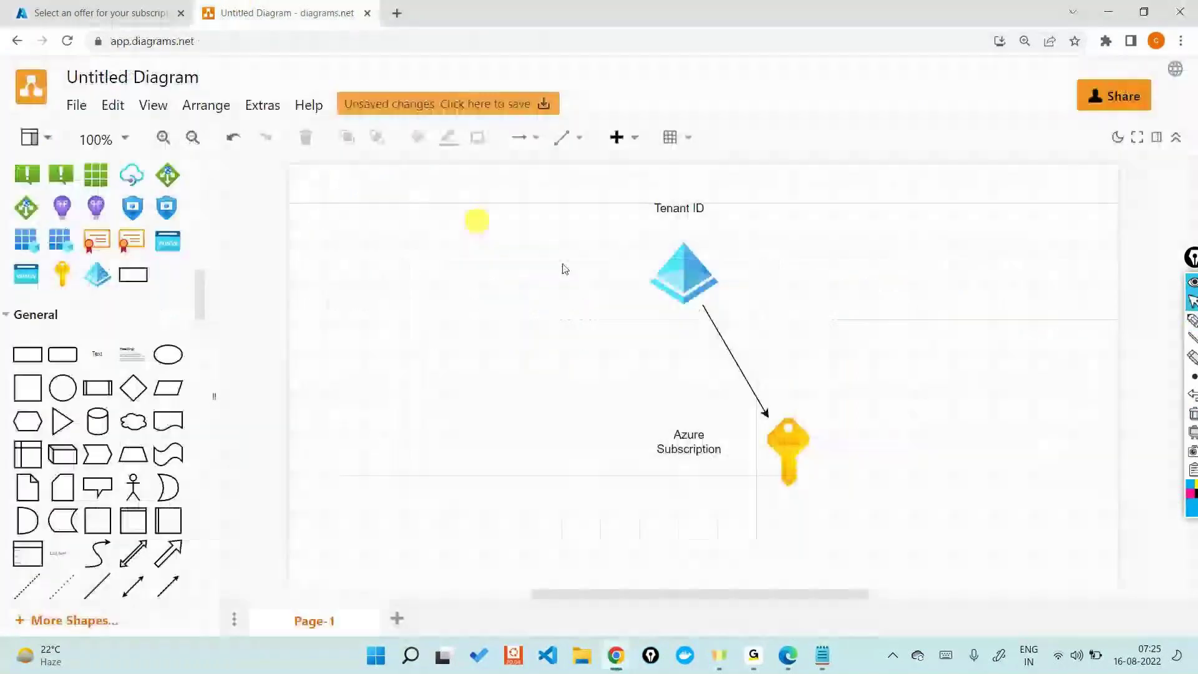
scroll(764, 358, down, 3)
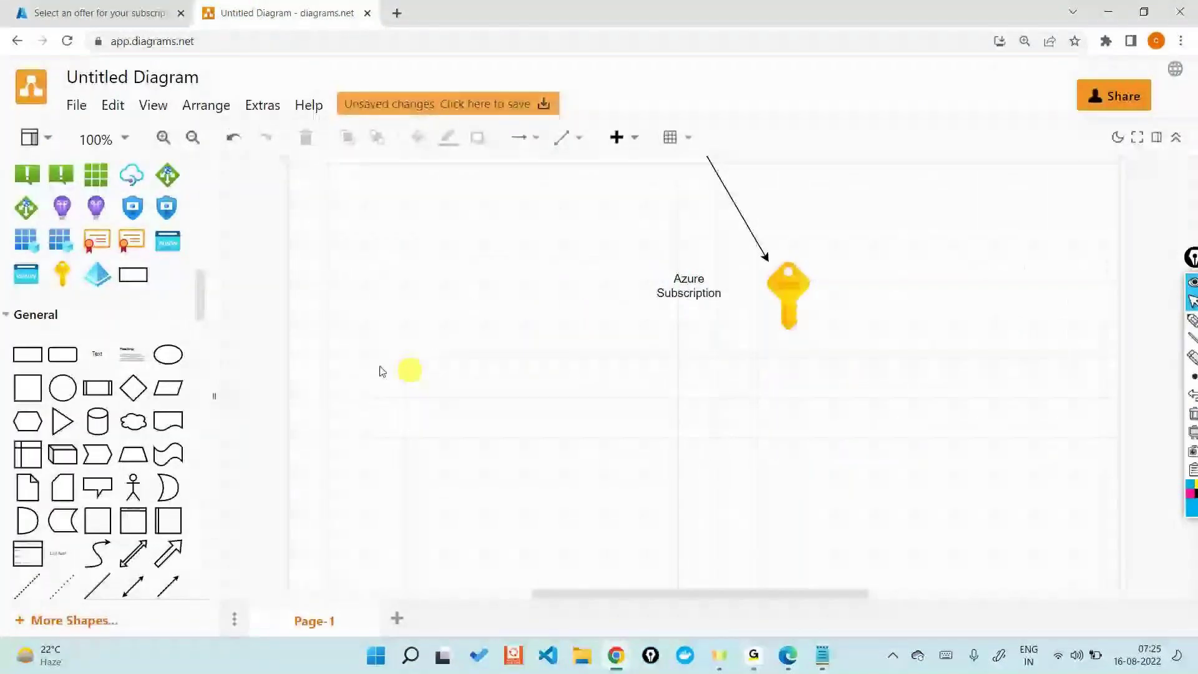
drag(97, 354, 578, 369)
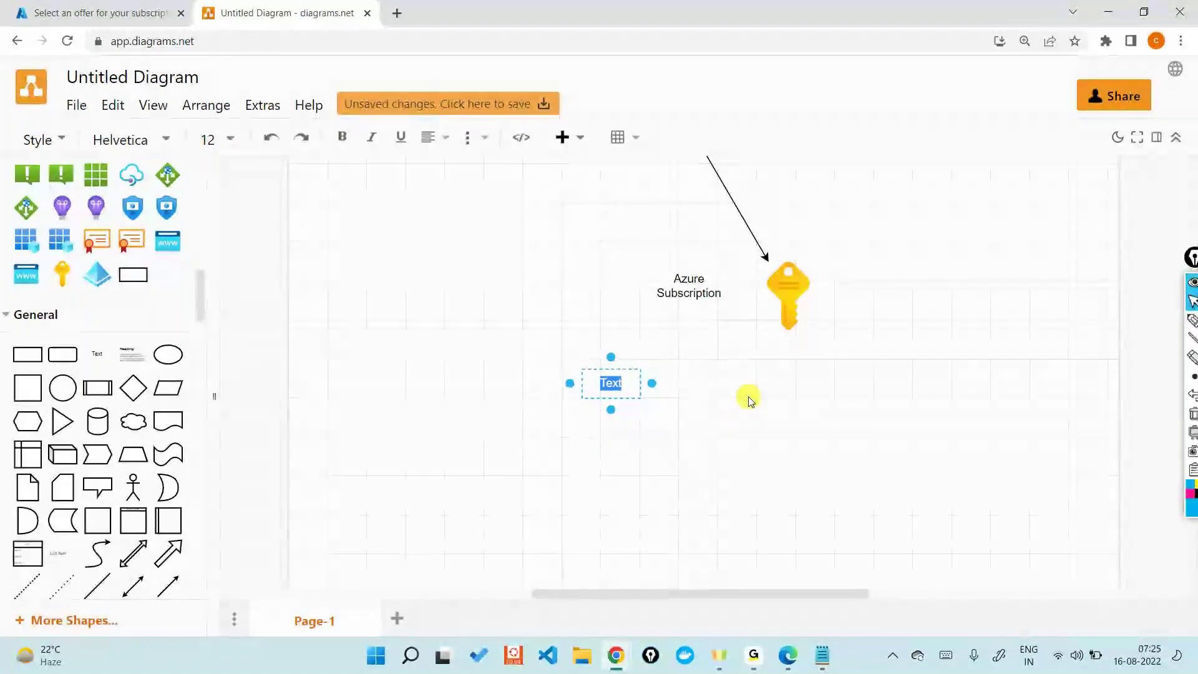
text(14,000 C)
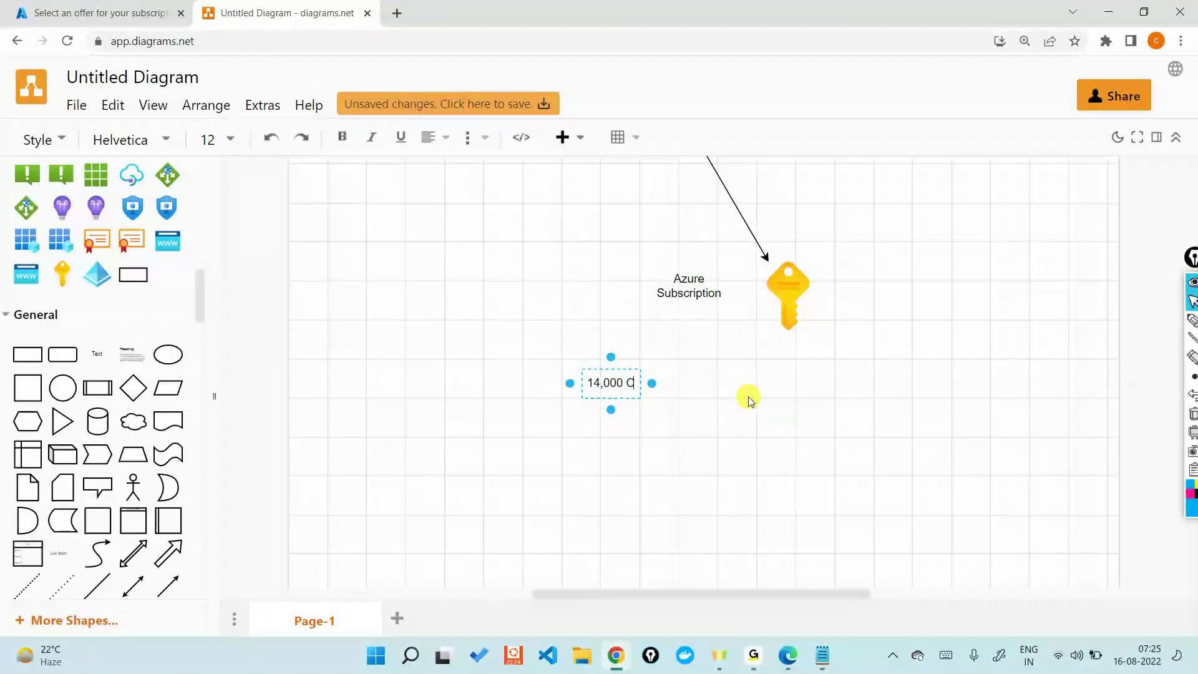
key(Return)
text(Cred)
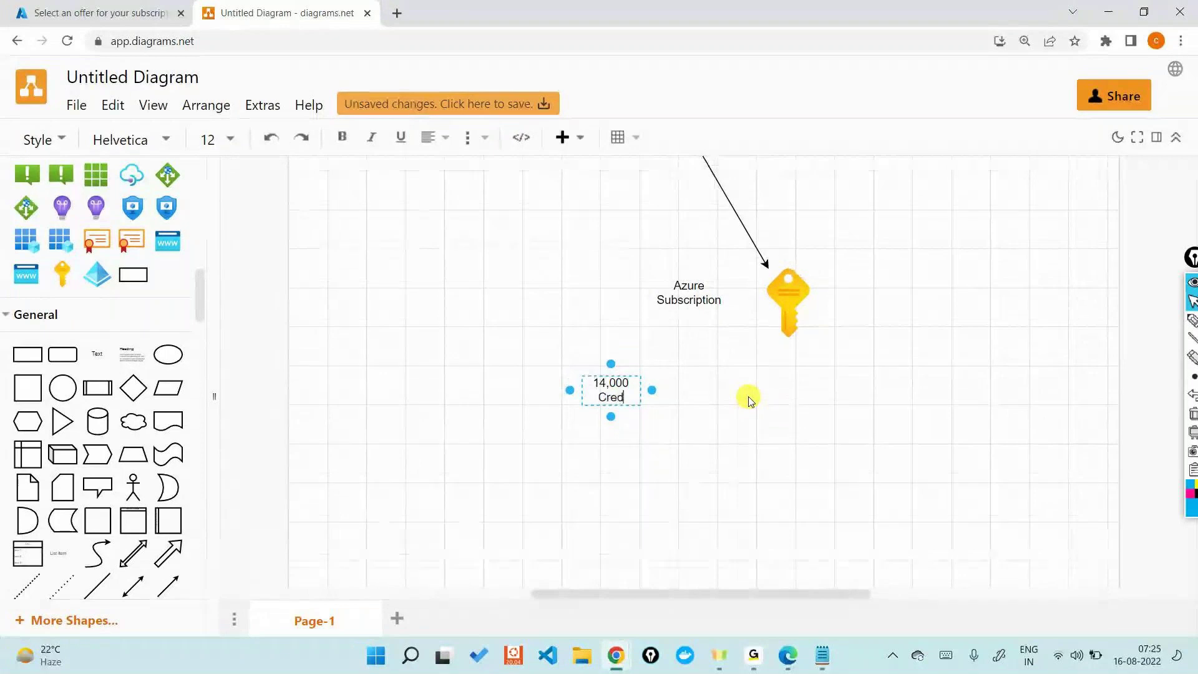
text(its)
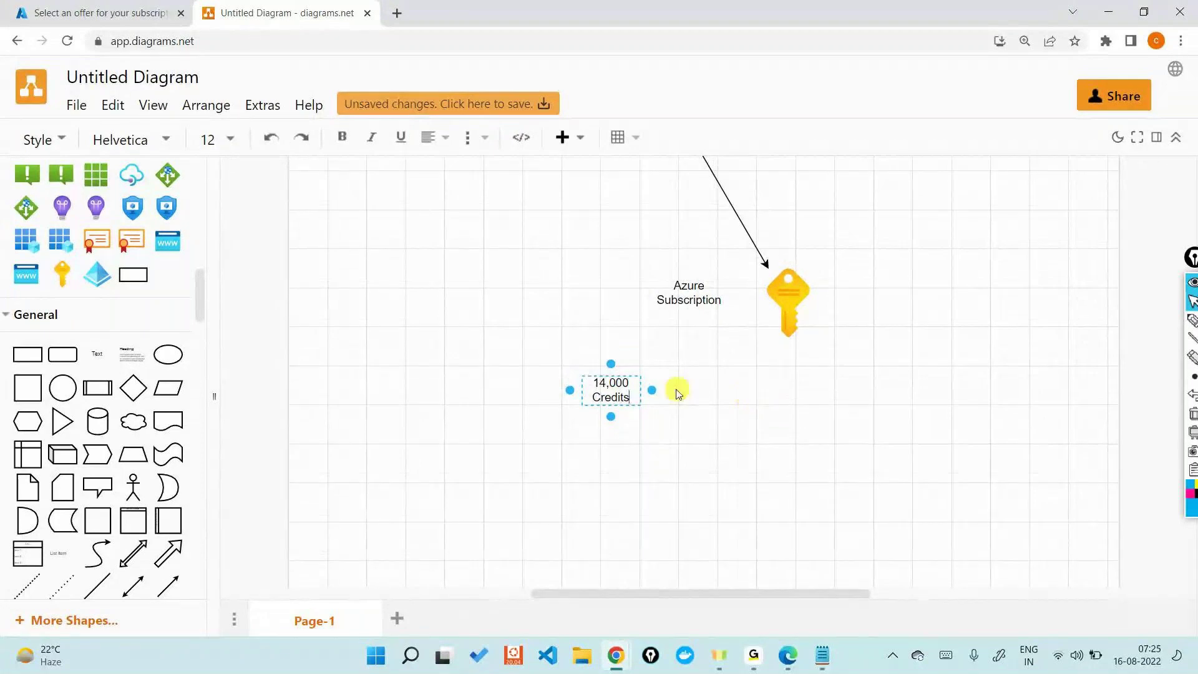
click(792, 441)
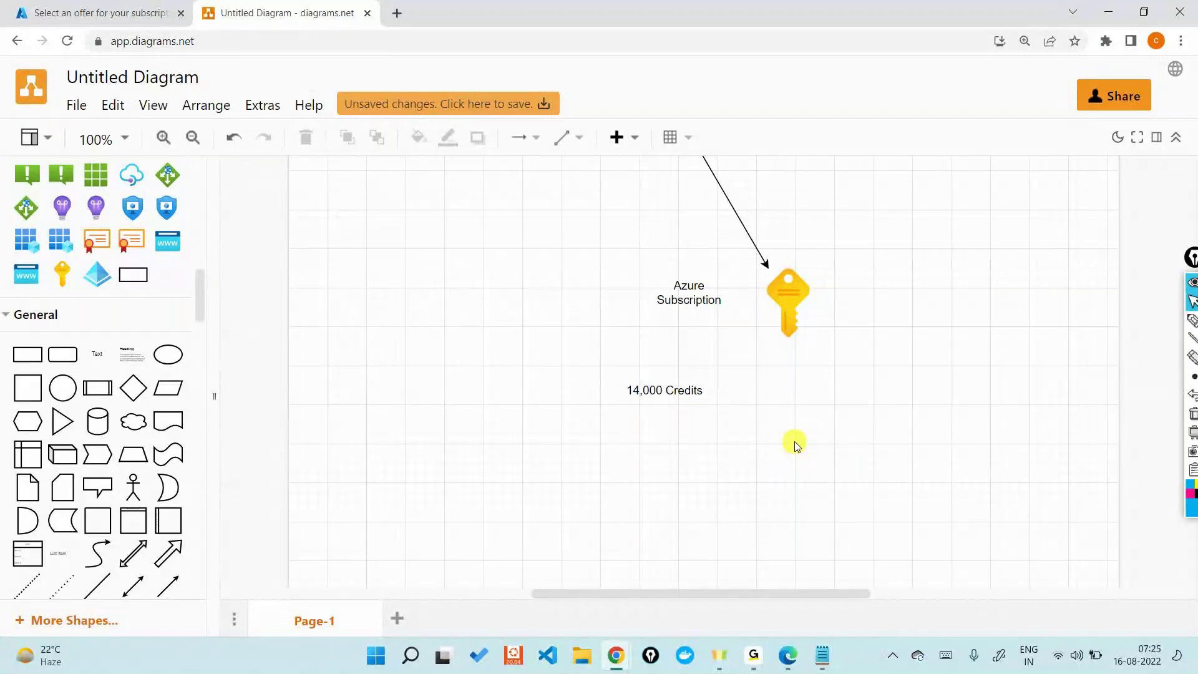
click(1191, 320)
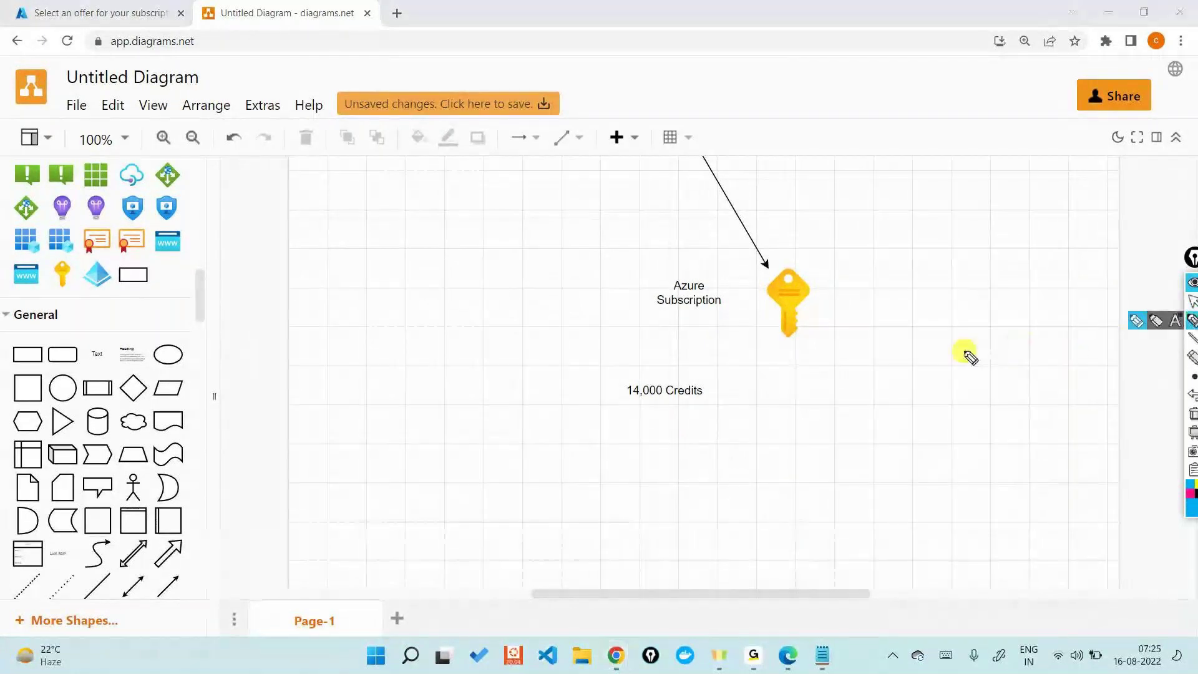
Step: Mark up 14,000 Credits with freehand arrows, a circle and '30days', then clear all the annotations
mouse_move(561, 444)
mouse_down()
mouse_move(609, 403)
mouse_move(624, 422)
mouse_up()
drag(623, 377, 660, 373)
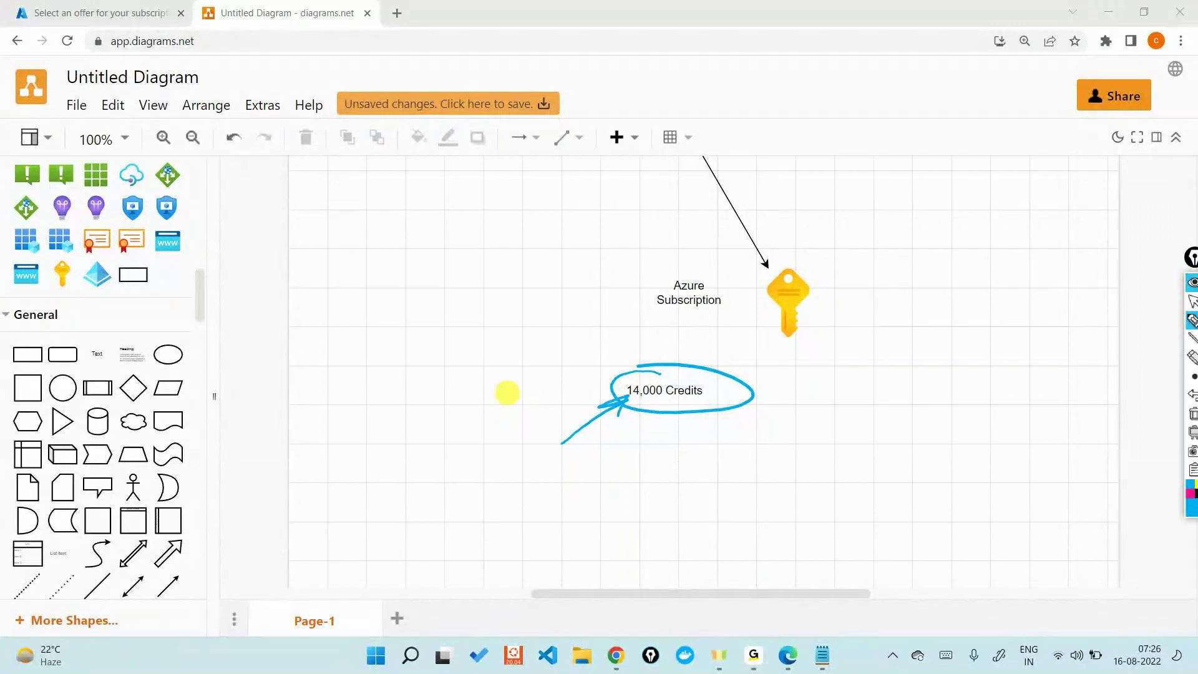
mouse_move(547, 461)
mouse_down()
mouse_move(596, 471)
mouse_move(588, 481)
mouse_up()
mouse_move(649, 456)
mouse_down()
mouse_move(665, 451)
mouse_move(648, 472)
mouse_move(744, 457)
mouse_up()
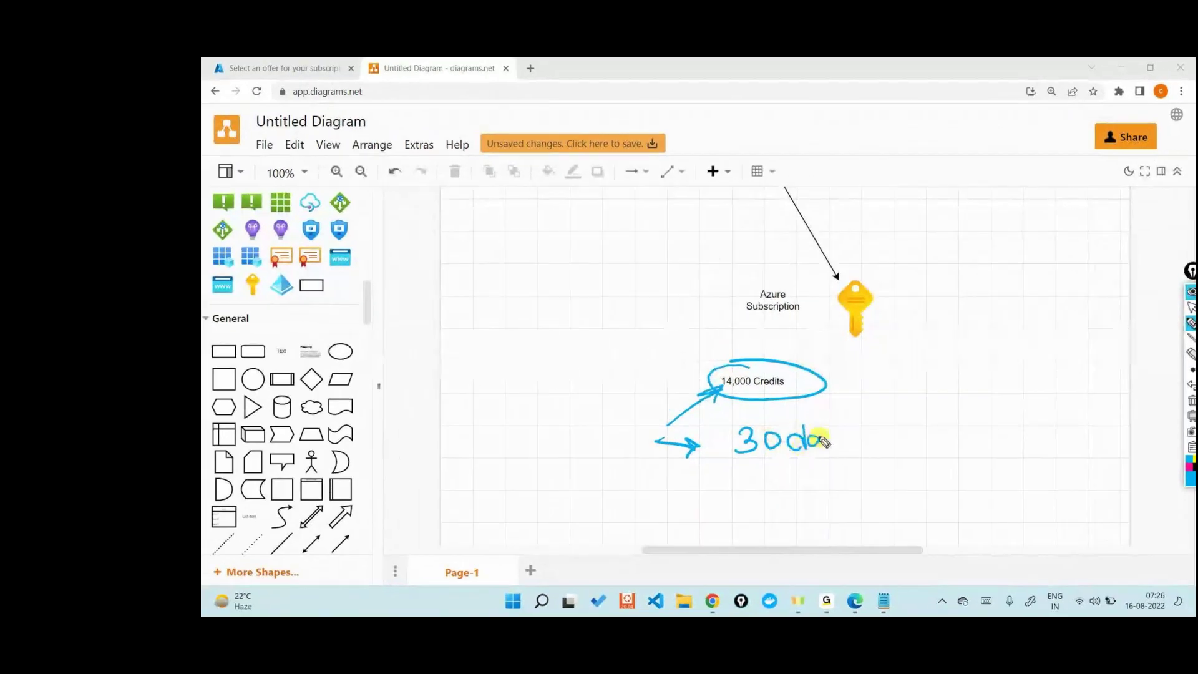
mouse_move(824, 442)
mouse_down()
mouse_move(860, 442)
mouse_move(846, 447)
mouse_up()
drag(741, 472, 861, 470)
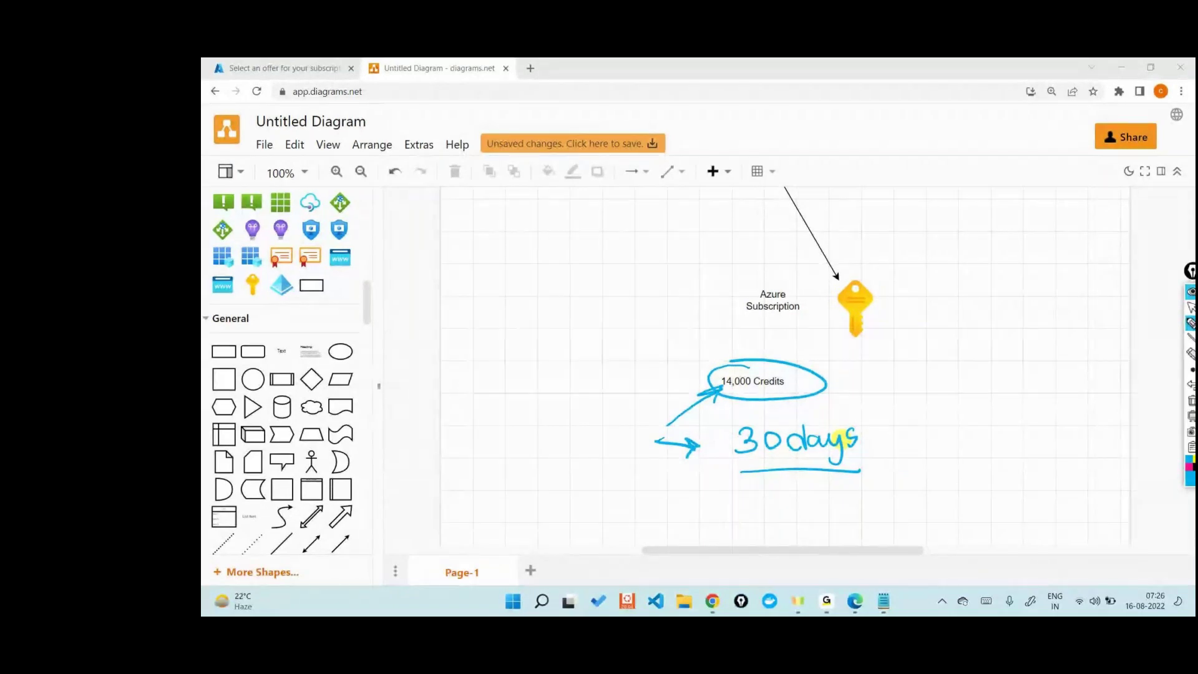
mouse_move(876, 430)
mouse_down()
mouse_move(884, 442)
mouse_move(903, 424)
mouse_up()
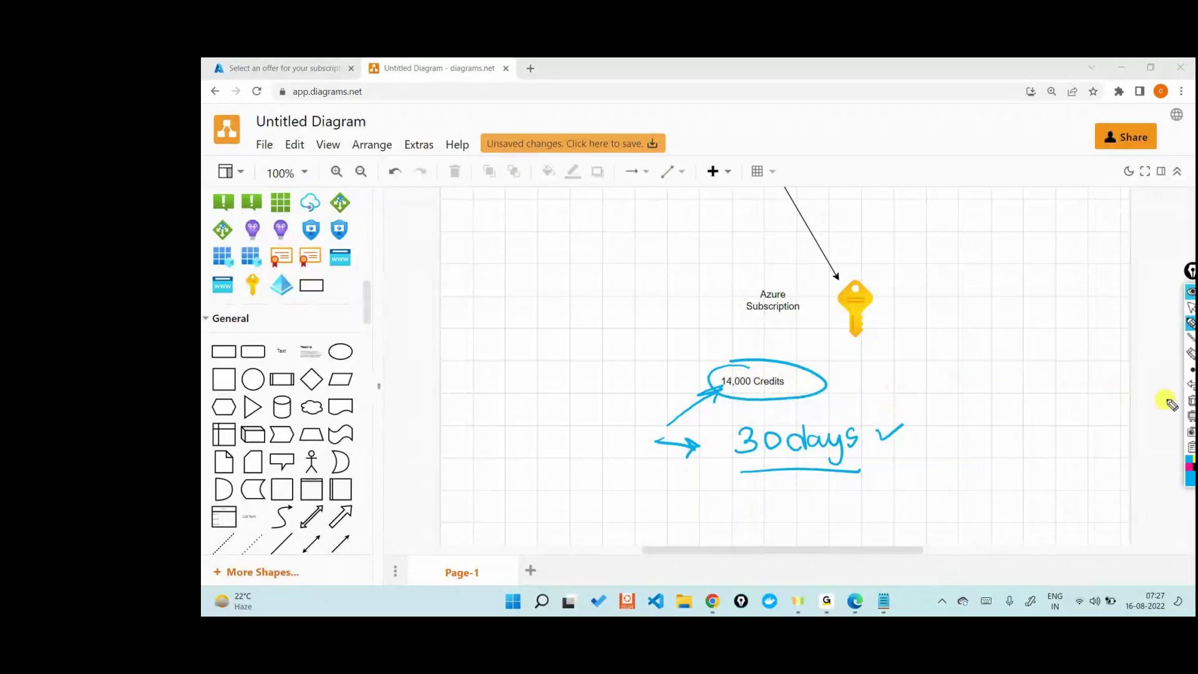
click(1190, 400)
click(1189, 308)
scroll(886, 404, up, 3)
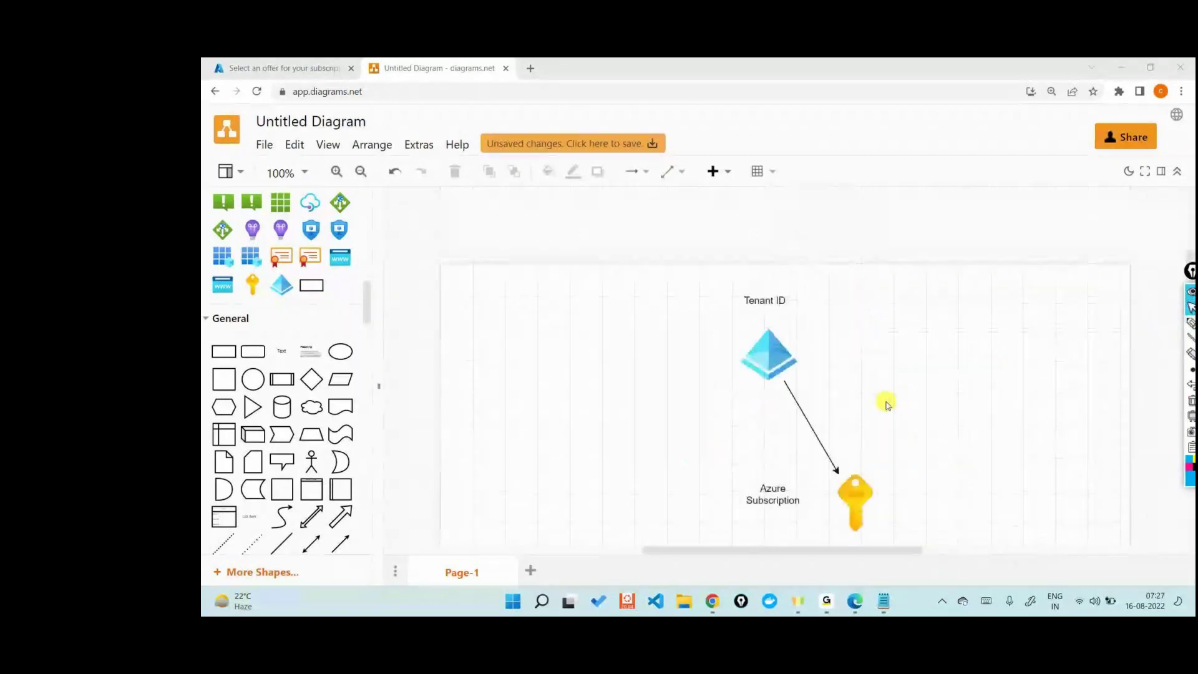
click(771, 357)
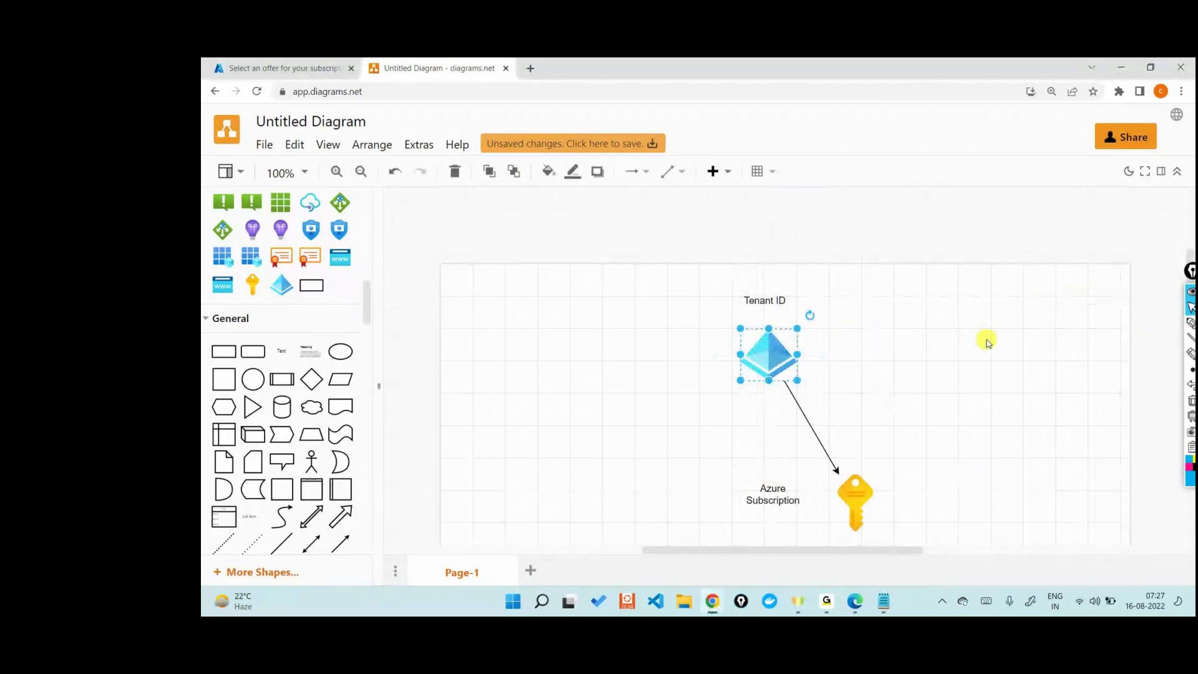
click(307, 65)
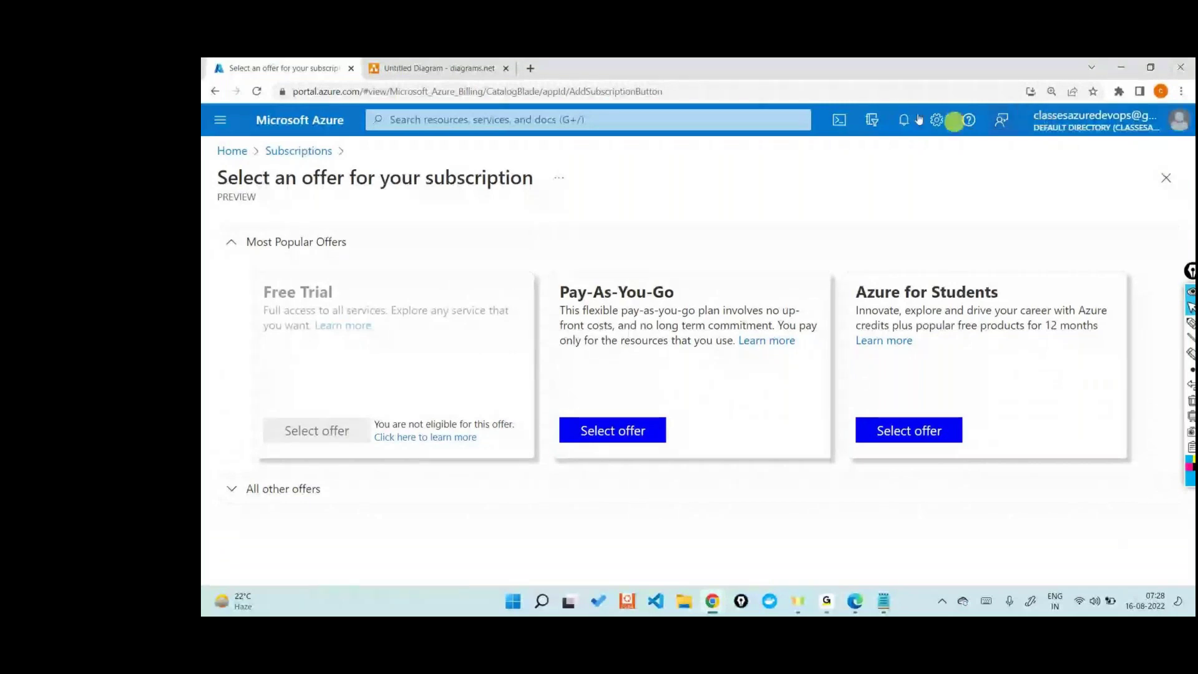
click(437, 68)
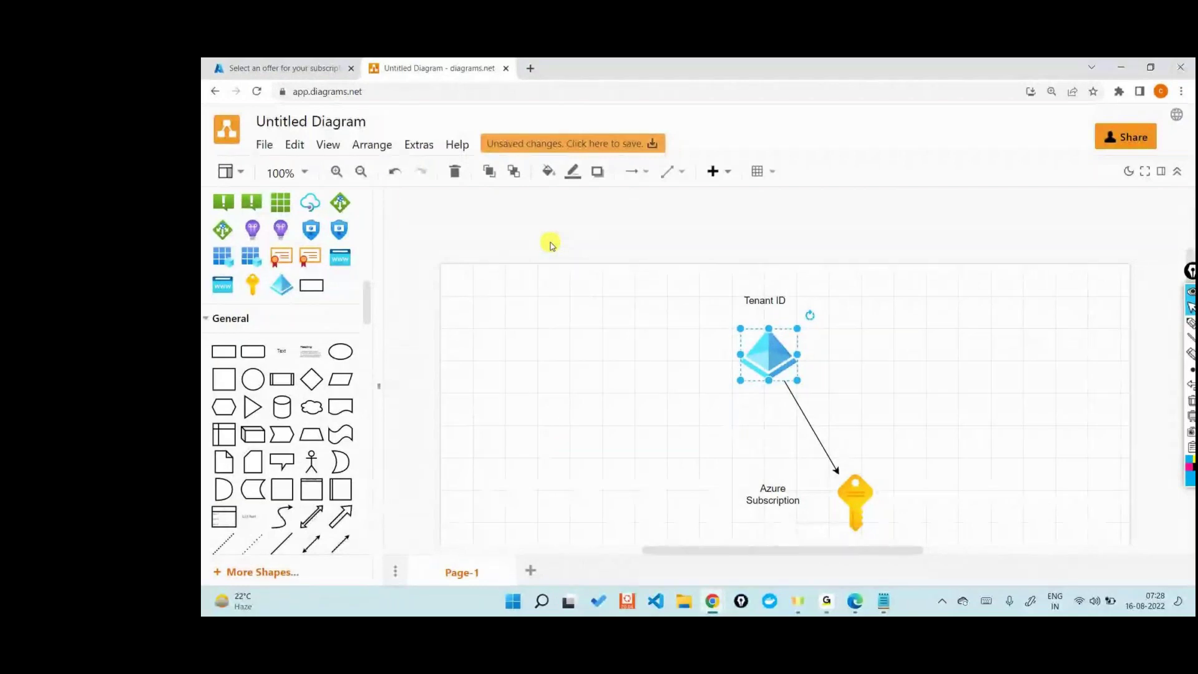
Step: Circle the 14,000 Credits label and draw an arrow pointing at it with the annotation pen
scroll(548, 241, down, 1)
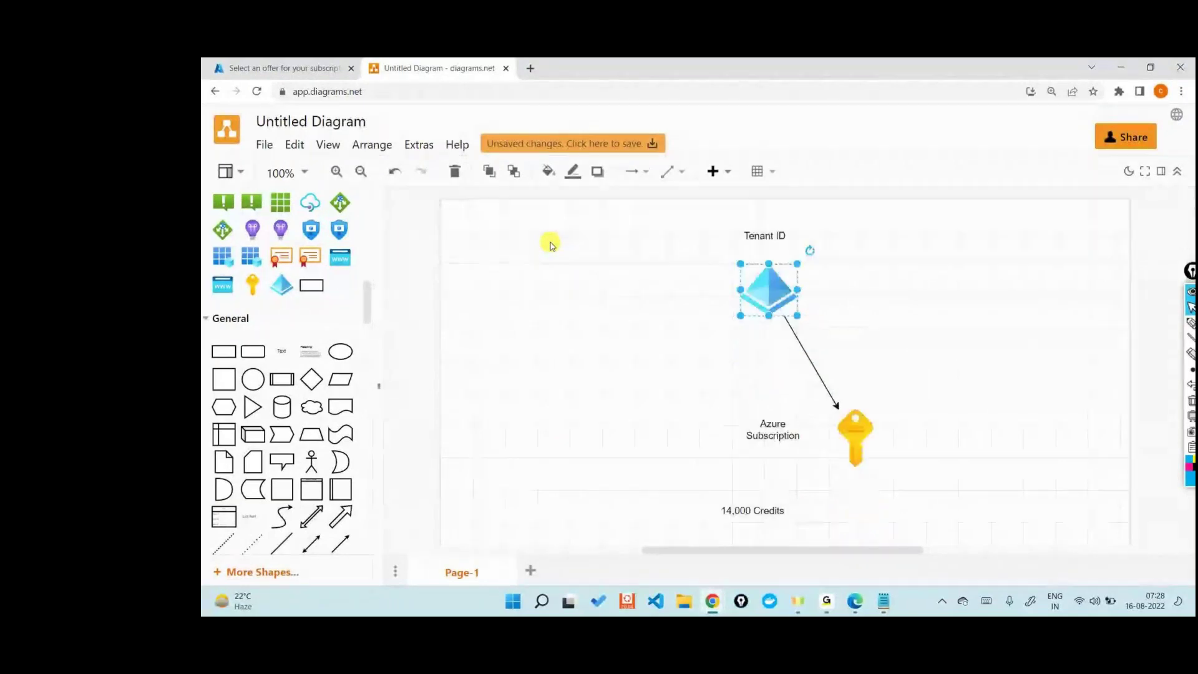
mouse_move(1191, 323)
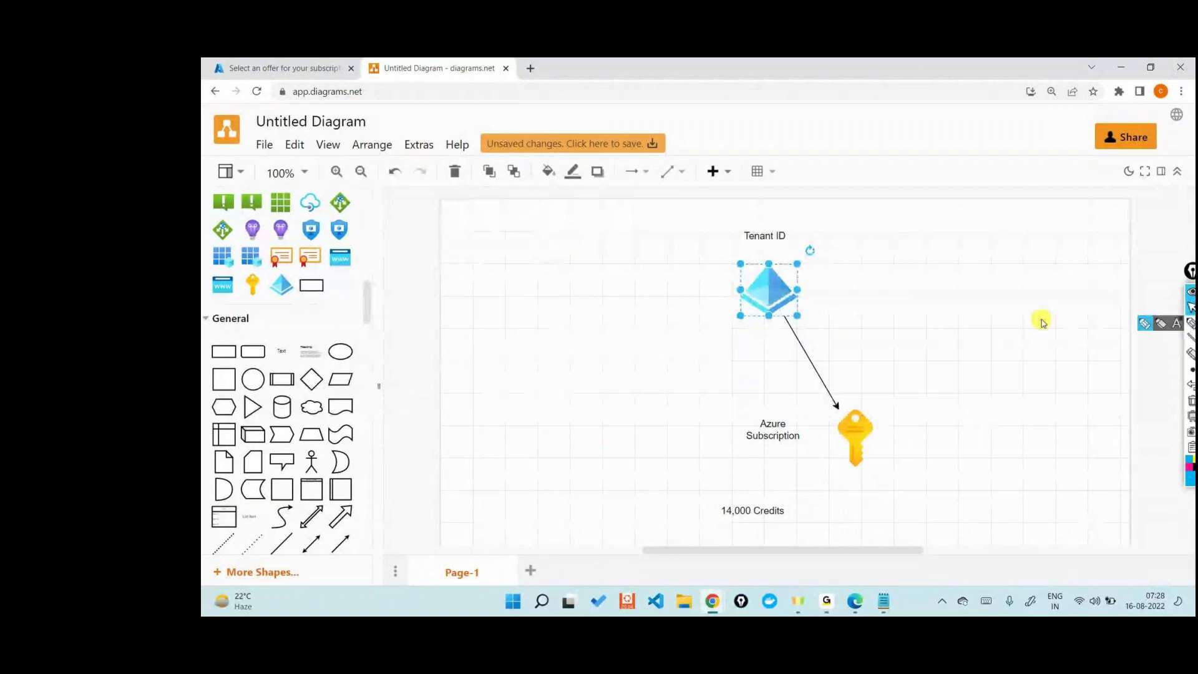
scroll(998, 325, down, 1)
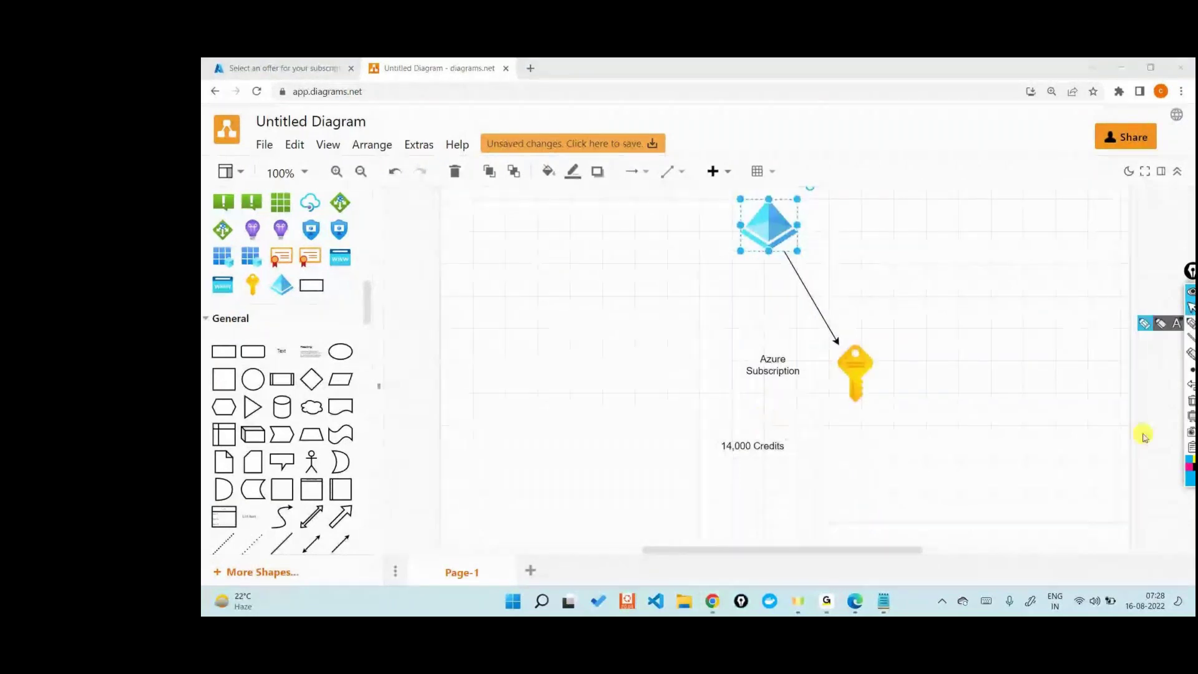
click(1145, 323)
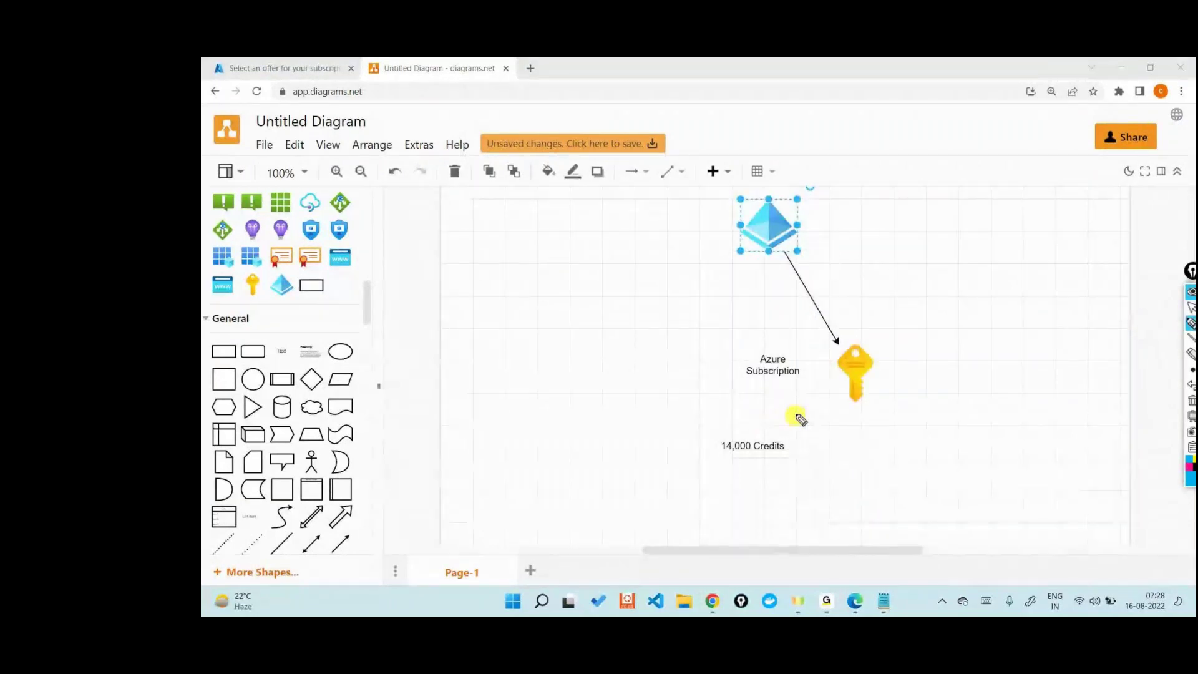
mouse_move(743, 427)
mouse_down()
mouse_move(716, 436)
mouse_move(711, 463)
mouse_move(802, 451)
mouse_move(714, 427)
mouse_up()
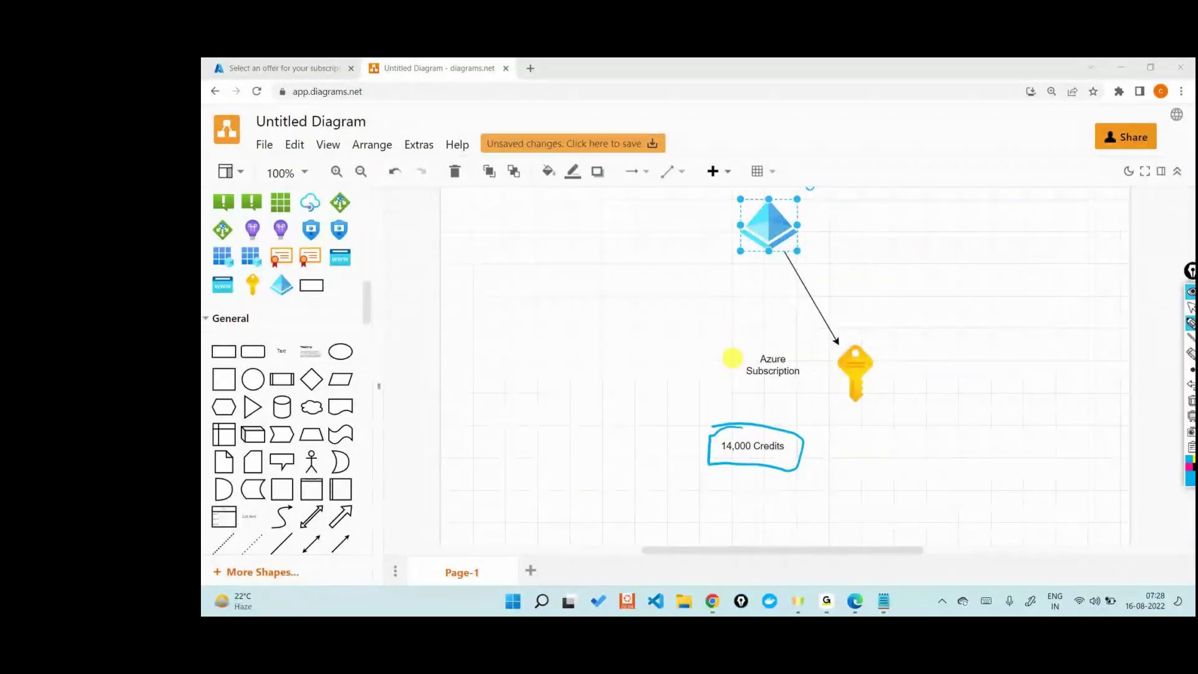
mouse_move(908, 425)
mouse_down()
mouse_move(817, 433)
mouse_move(833, 449)
mouse_up()
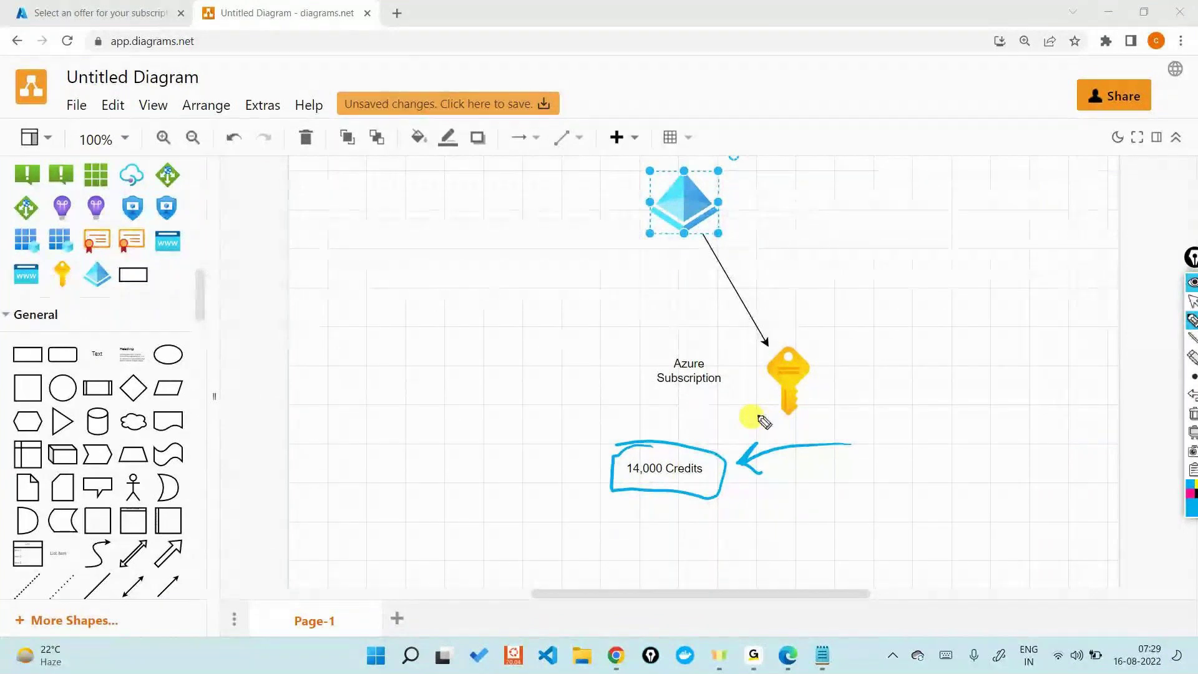
Step: Erase the ink marks, stop drawing, and return to the Azure subscription offers page
click(1191, 413)
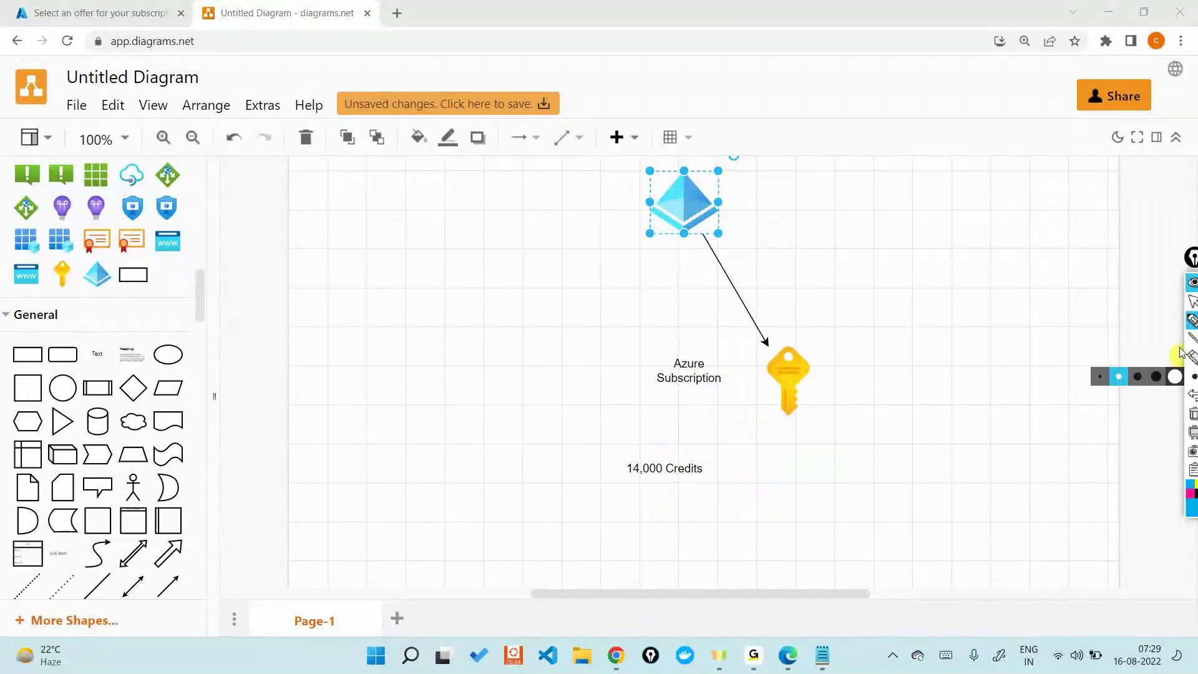
click(1189, 303)
click(80, 9)
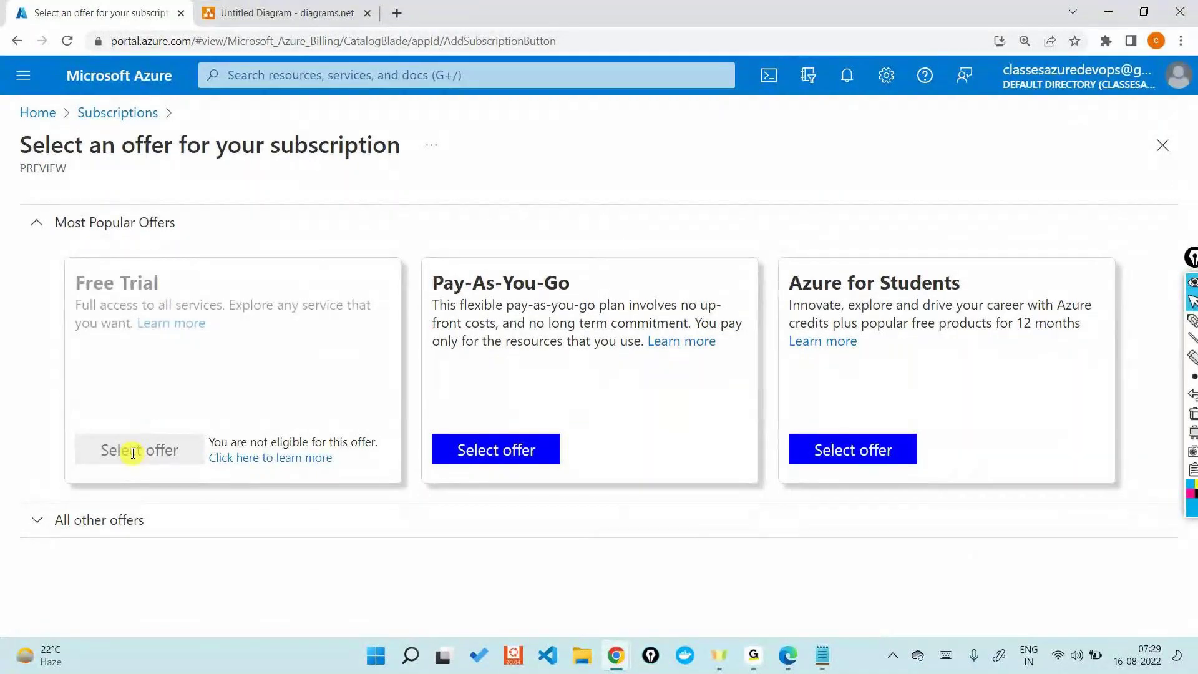
Step: Choose the Pay-As-You-Go offer and verify the account password twice, declining to save it
click(478, 449)
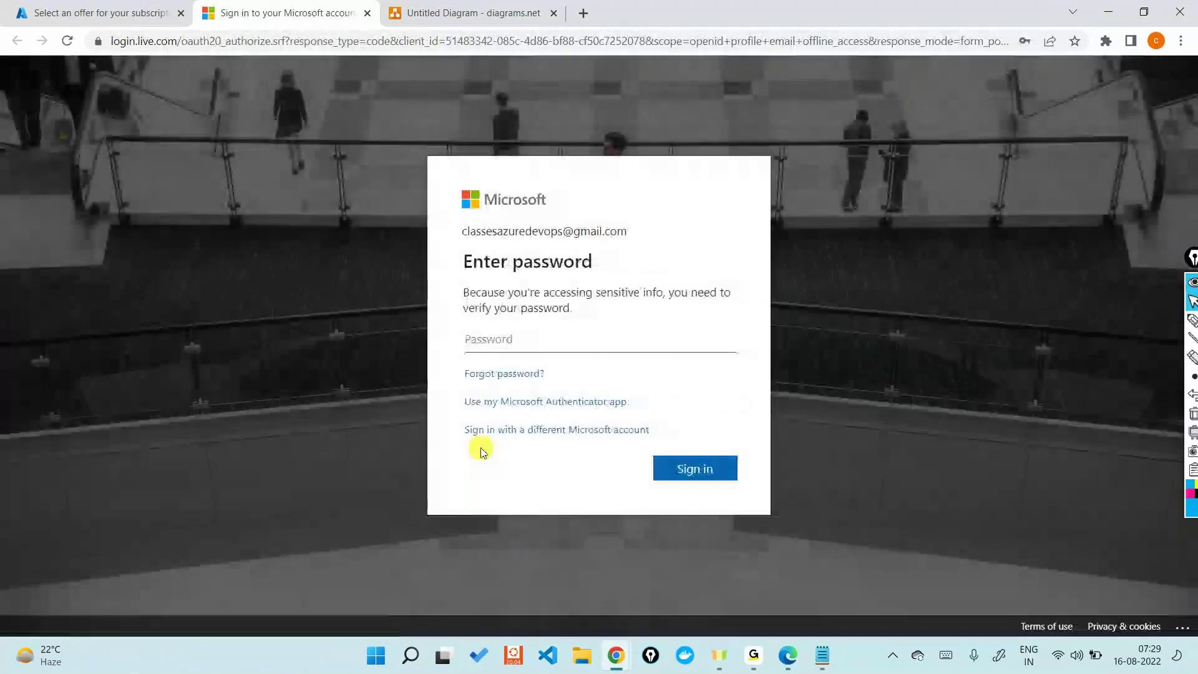
text(•••)
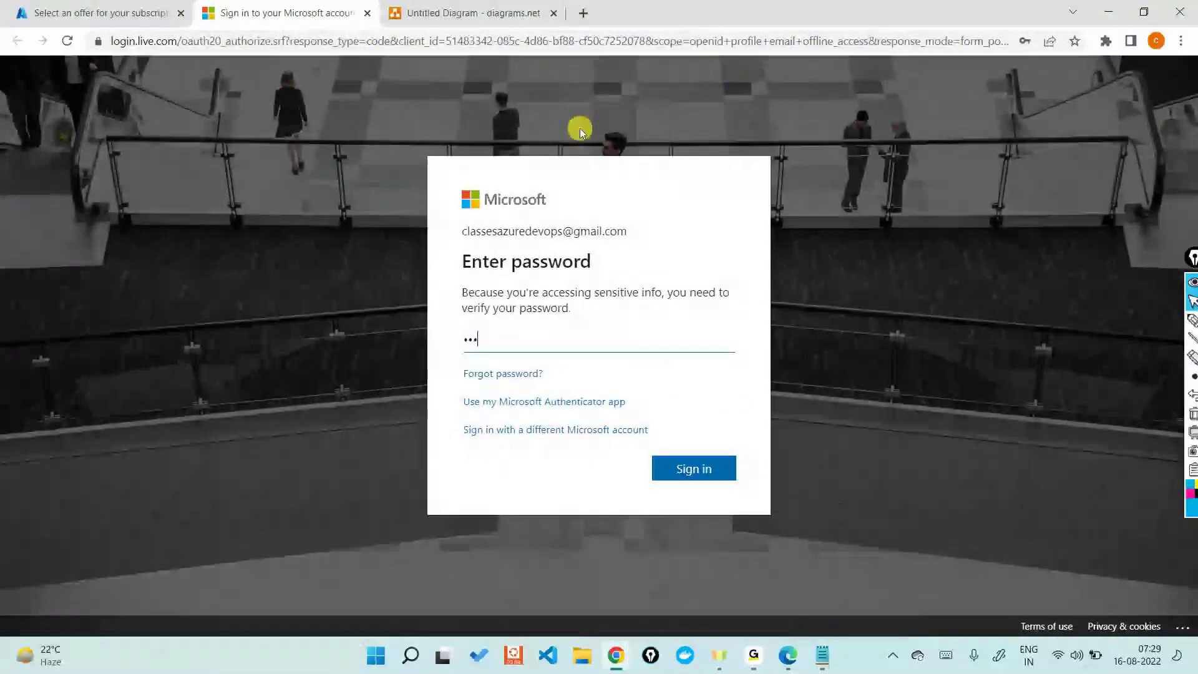
text(•••••••••••)
key(Return)
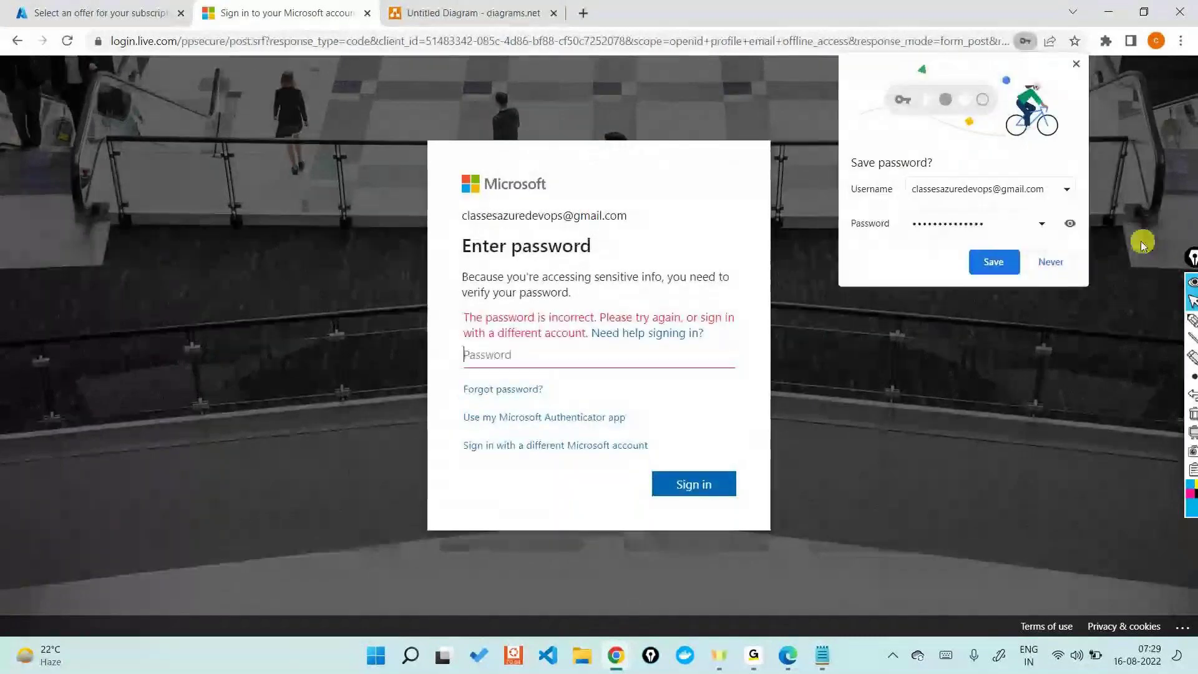
click(1051, 262)
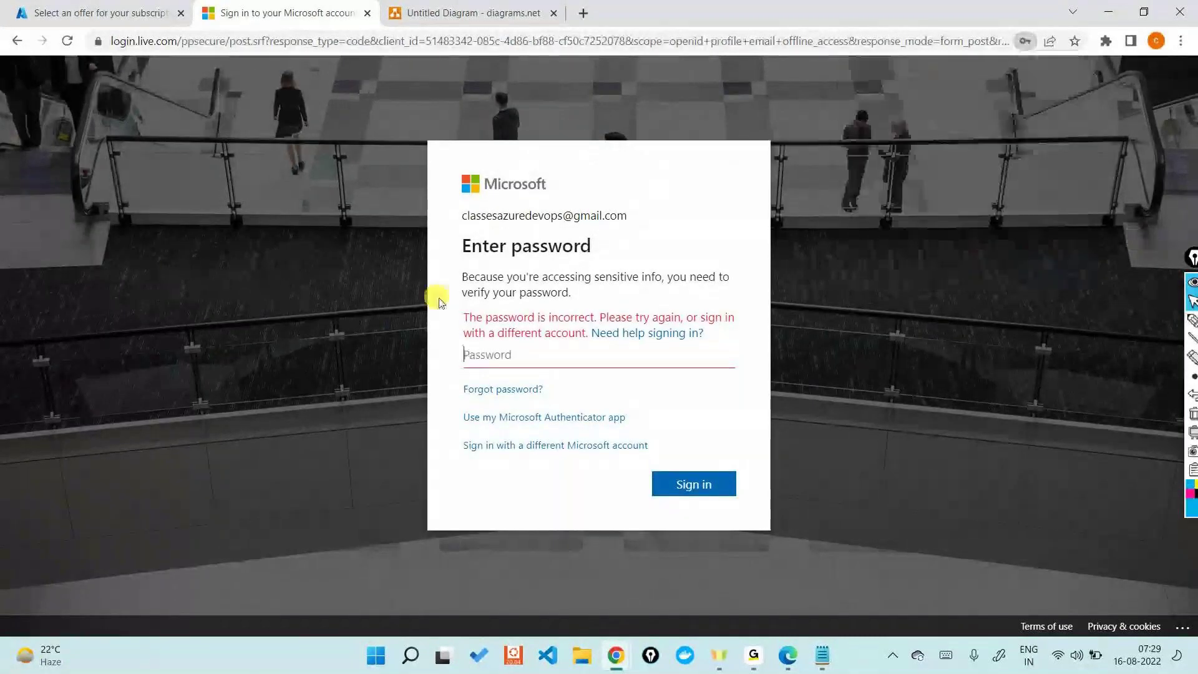
text(***************)
key(Return)
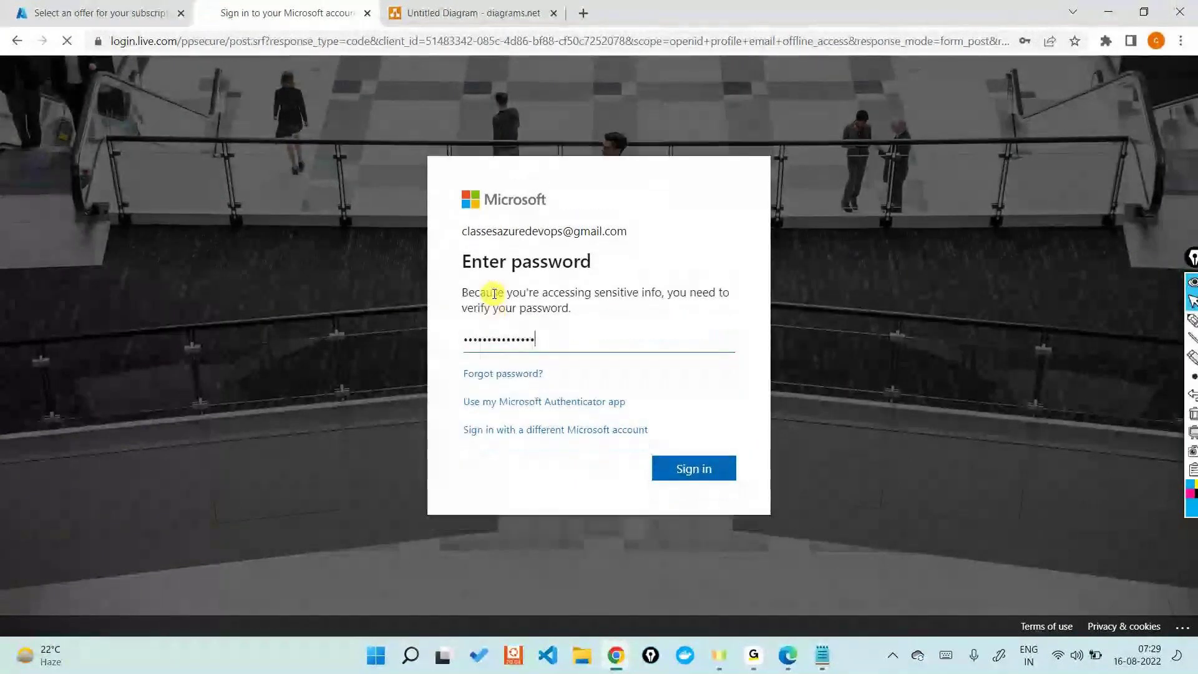
click(1061, 263)
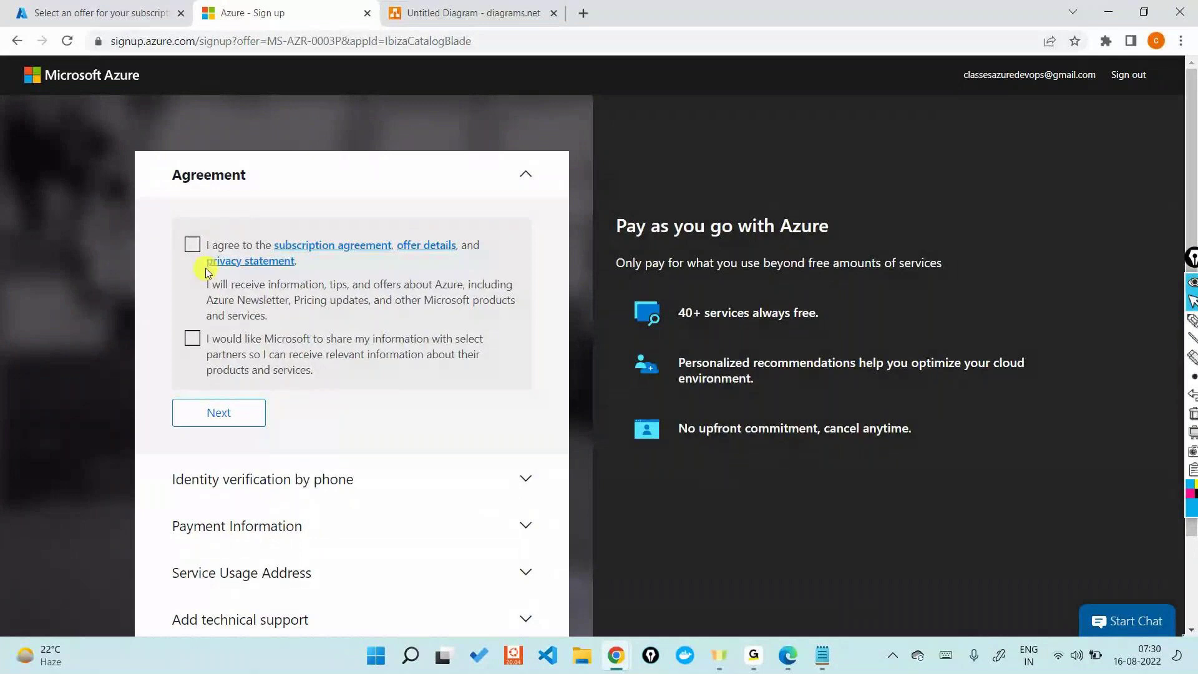
Step: Review the Azure sign-up sections down to payment information, then return to the diagram
scroll(204, 268, down, 1)
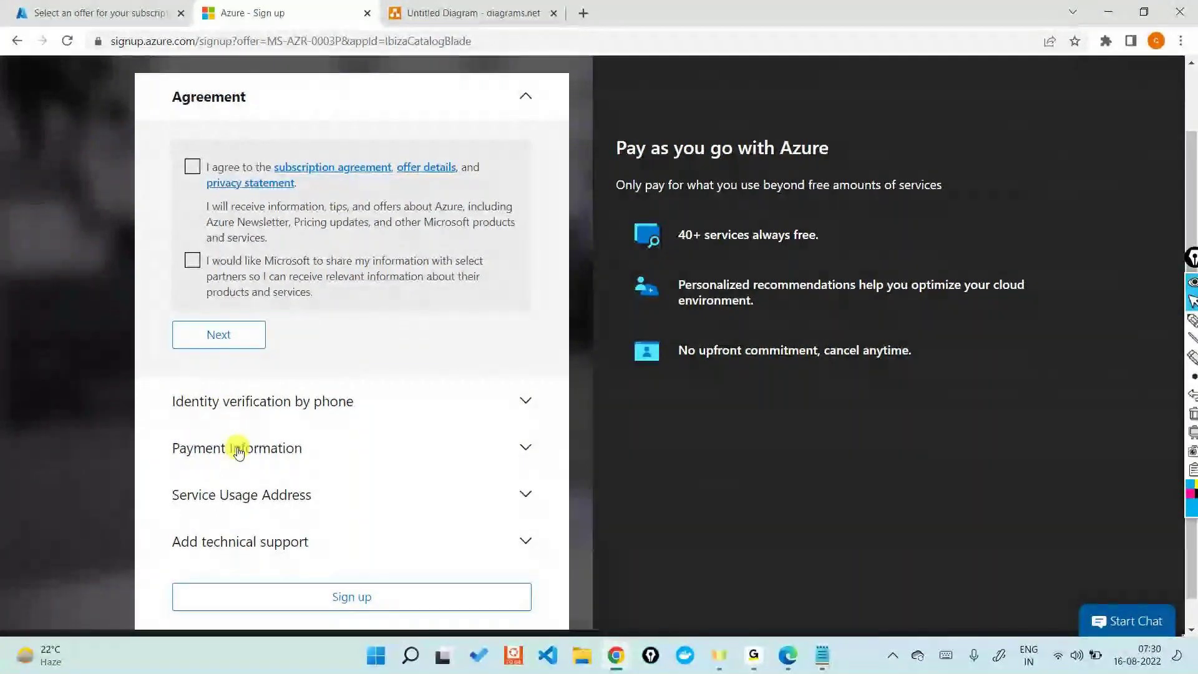
click(406, 12)
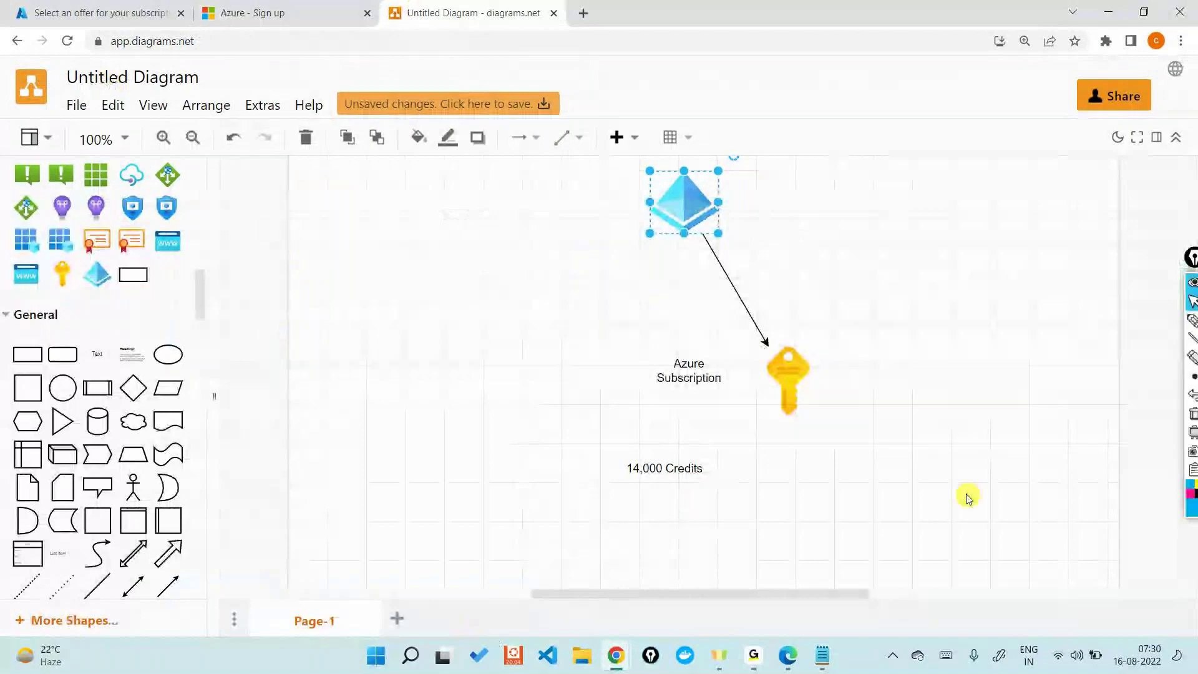
Step: Place a Text shape below 14,000 Credits, label it 'Credit Card', and widen and align it
drag(142, 347, 623, 492)
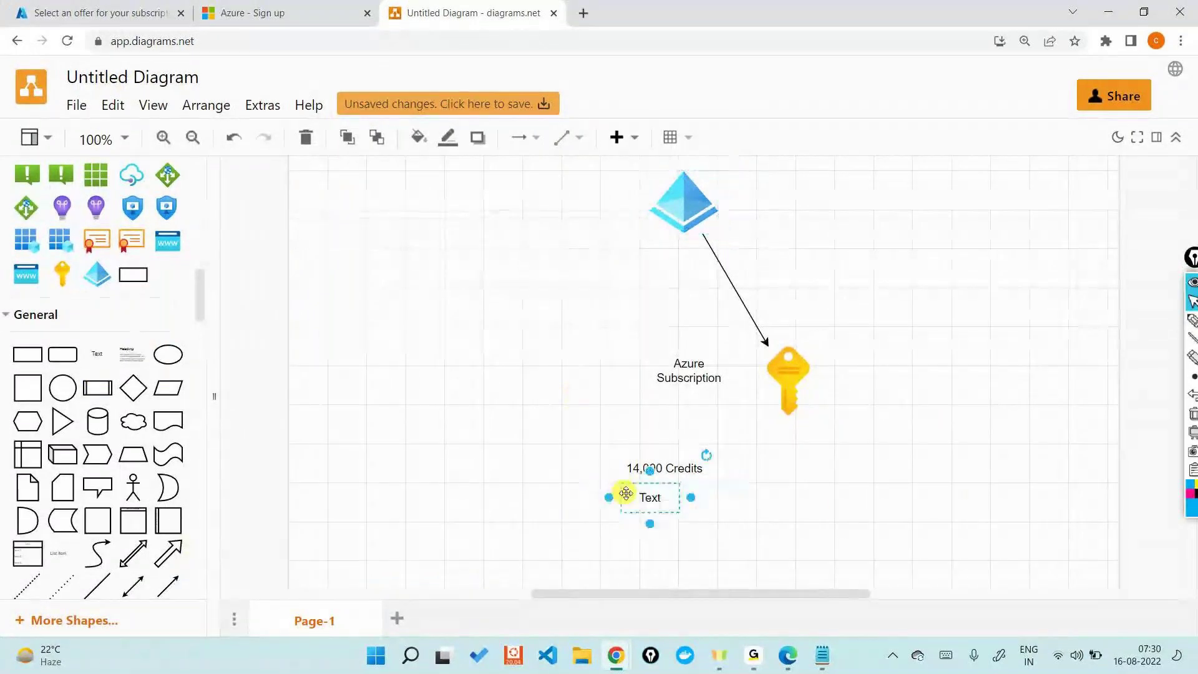
double_click(612, 498)
click(834, 531)
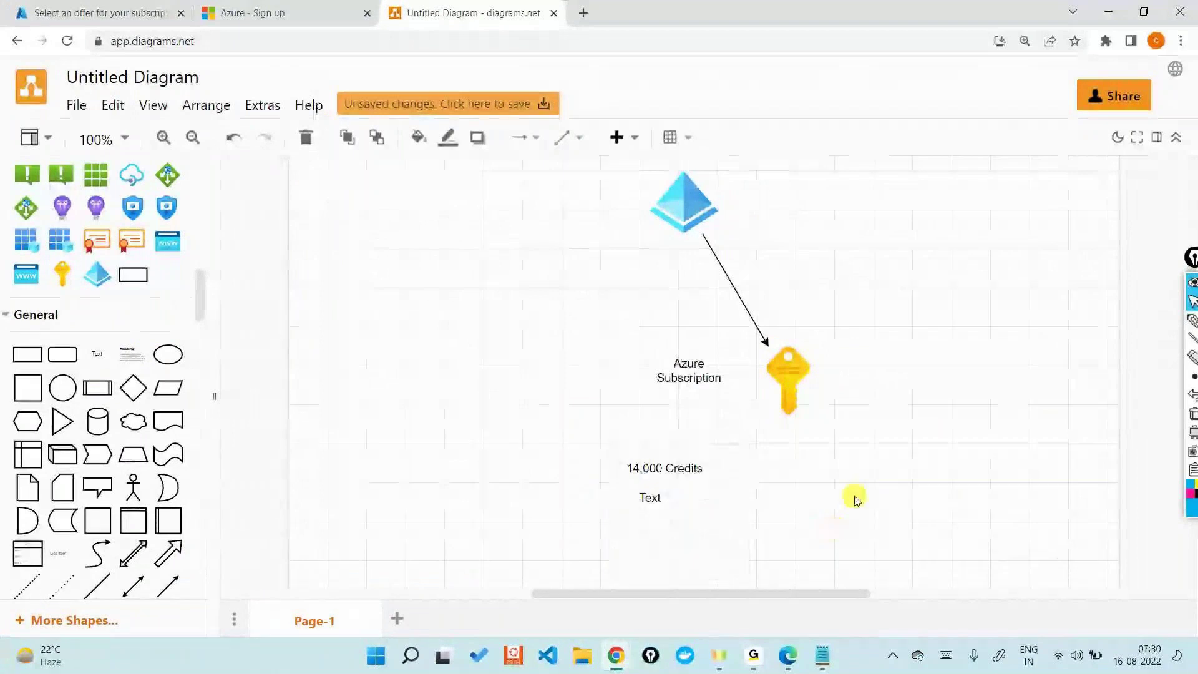
double_click(662, 498)
text(Credit Card)
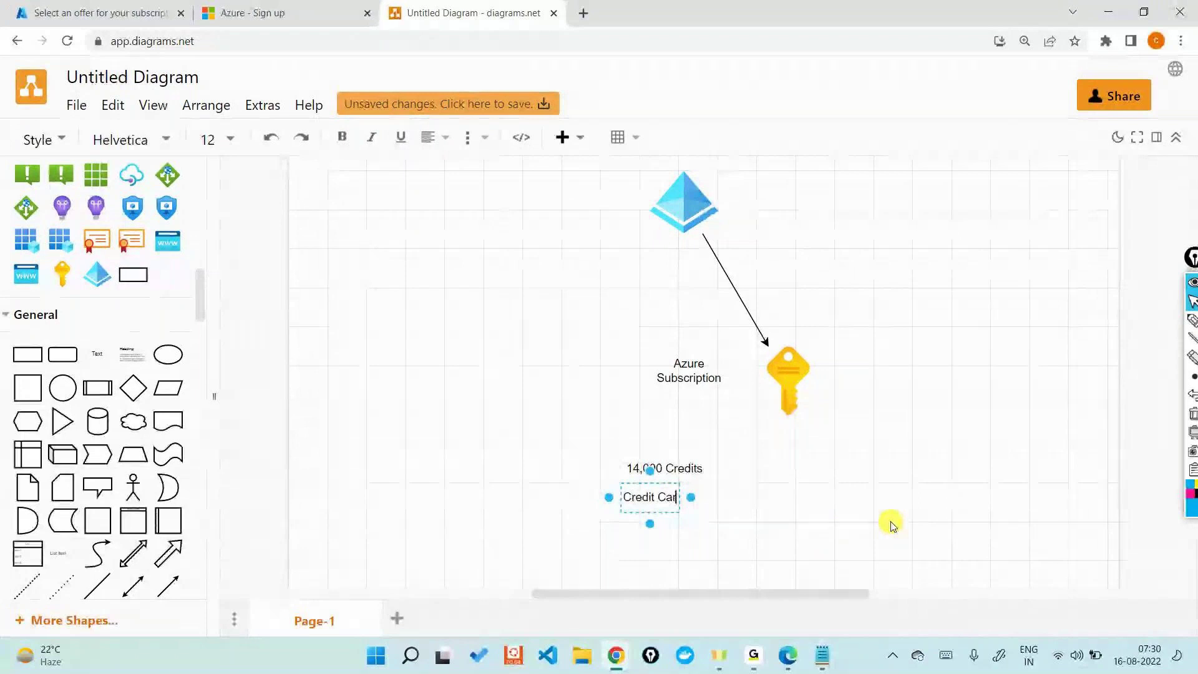
click(811, 515)
click(636, 500)
mouse_move(690, 504)
mouse_down()
mouse_move(752, 519)
mouse_move(701, 505)
mouse_up()
click(894, 513)
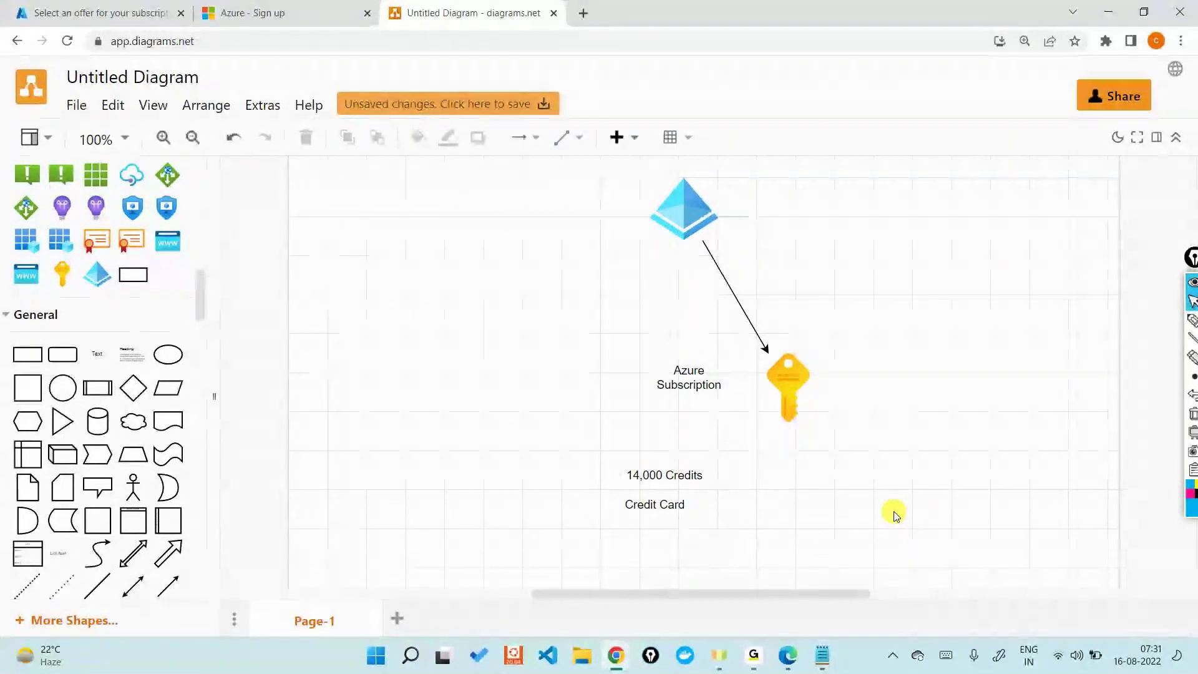
Step: Switch to the Azure sign-up tab, then to the subscription offers tab
click(260, 13)
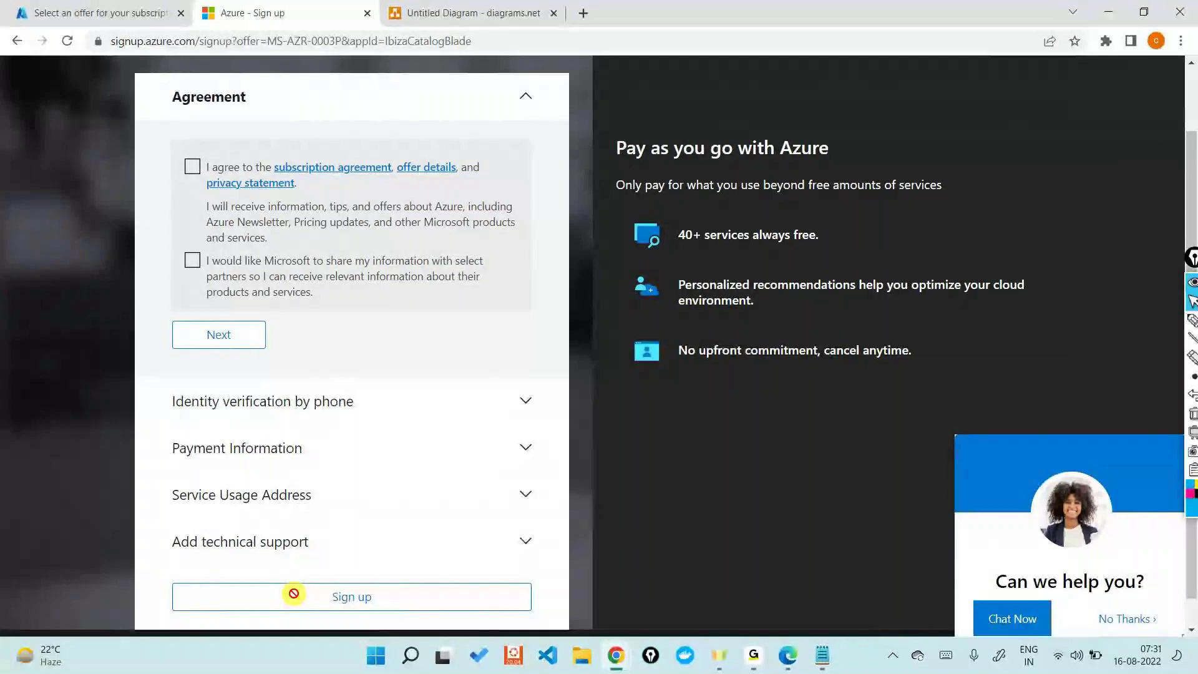
click(124, 13)
Step: Go to the Azure portal Home page and open the Subscriptions list
click(38, 112)
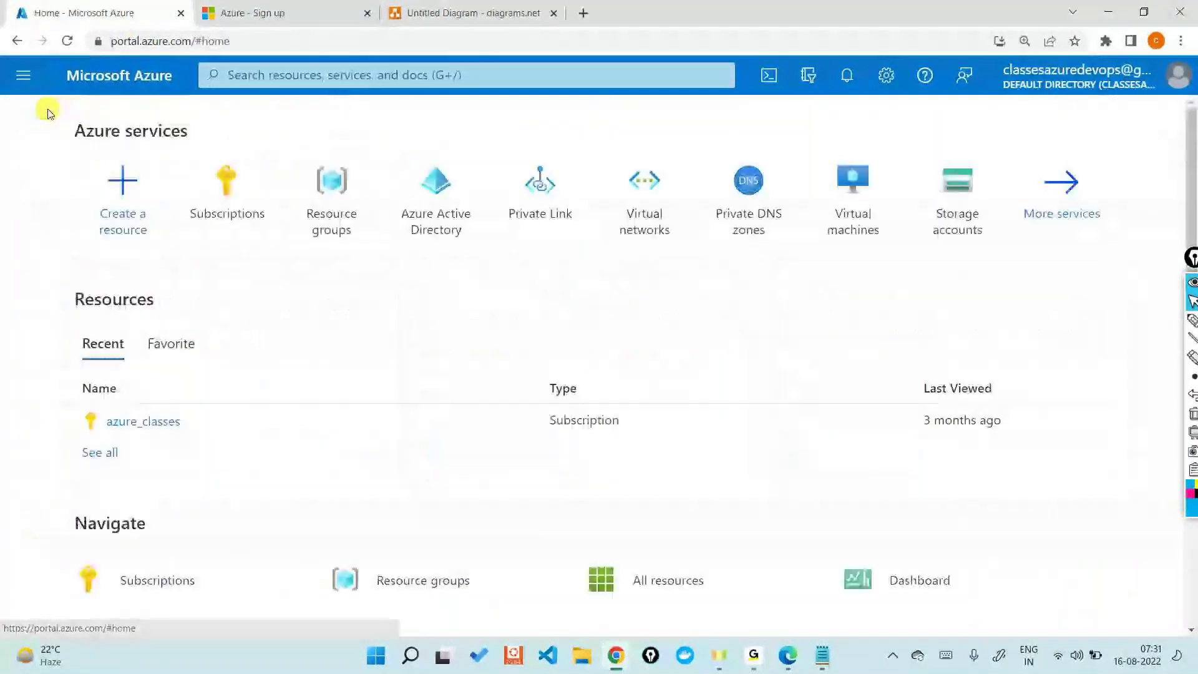
mouse_move(196, 170)
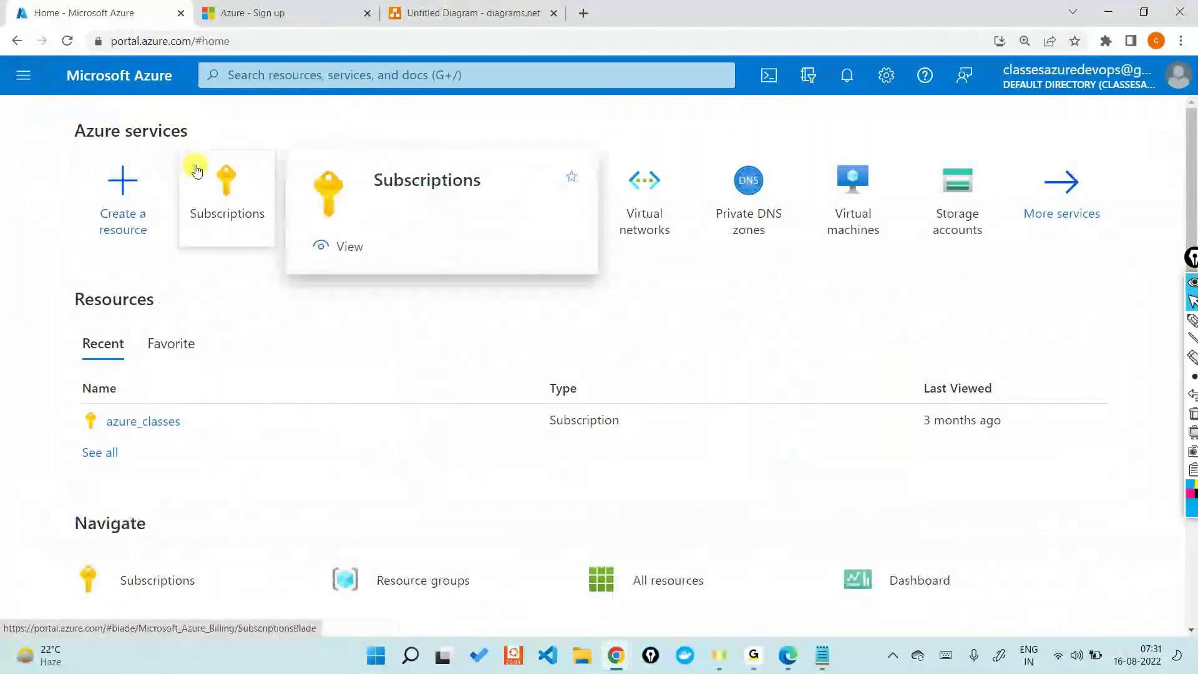
click(196, 170)
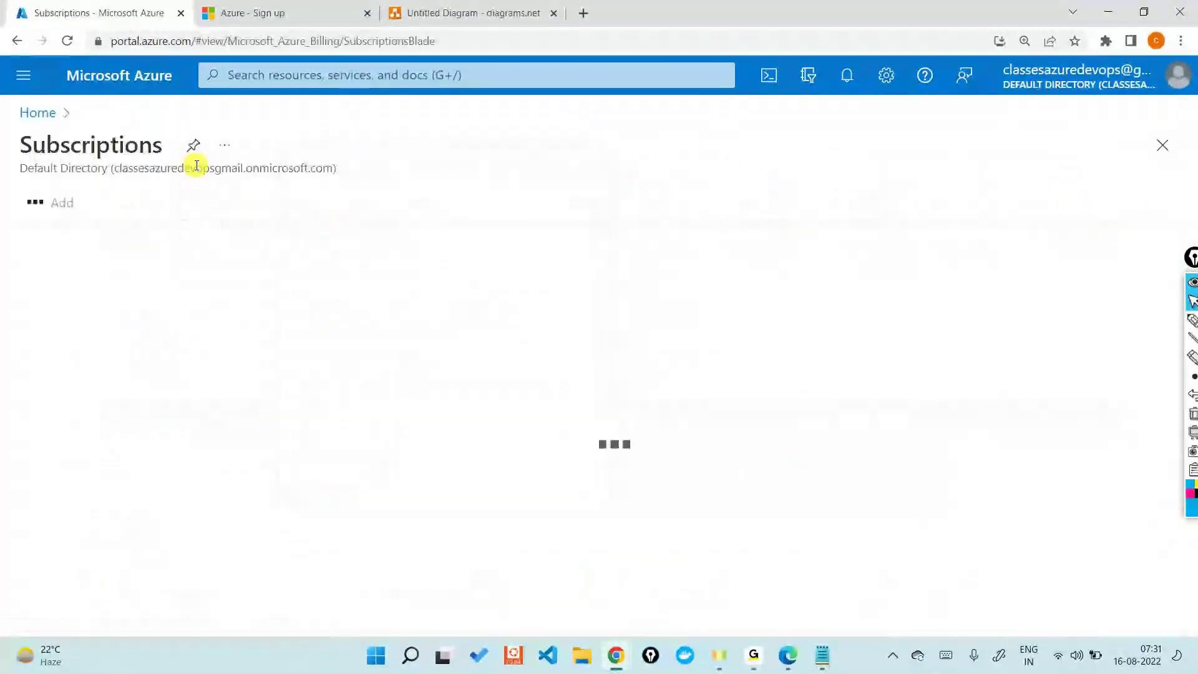
Step: Annotate azure_classes with an arrow and a 'Free-trial' note using the pen
click(1191, 320)
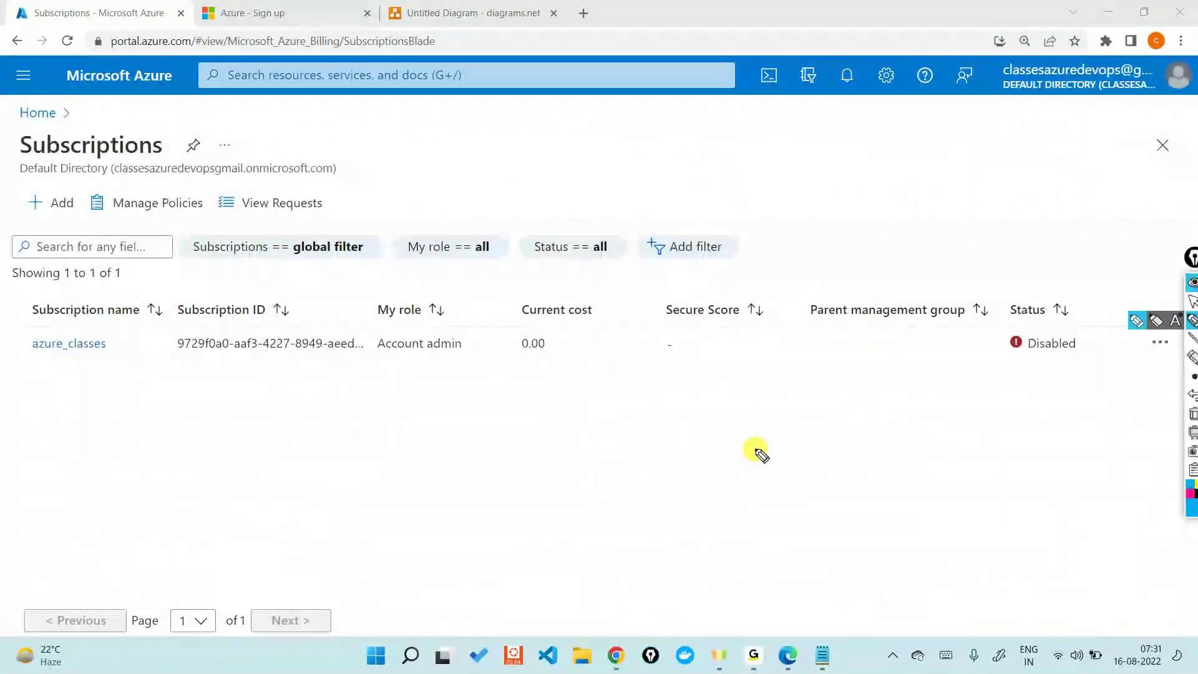
mouse_move(66, 414)
mouse_down()
mouse_move(67, 384)
mouse_move(81, 376)
mouse_up()
mouse_move(35, 486)
mouse_down()
mouse_move(43, 451)
mouse_move(94, 460)
mouse_move(119, 431)
mouse_move(159, 435)
mouse_move(156, 409)
mouse_move(164, 420)
mouse_up()
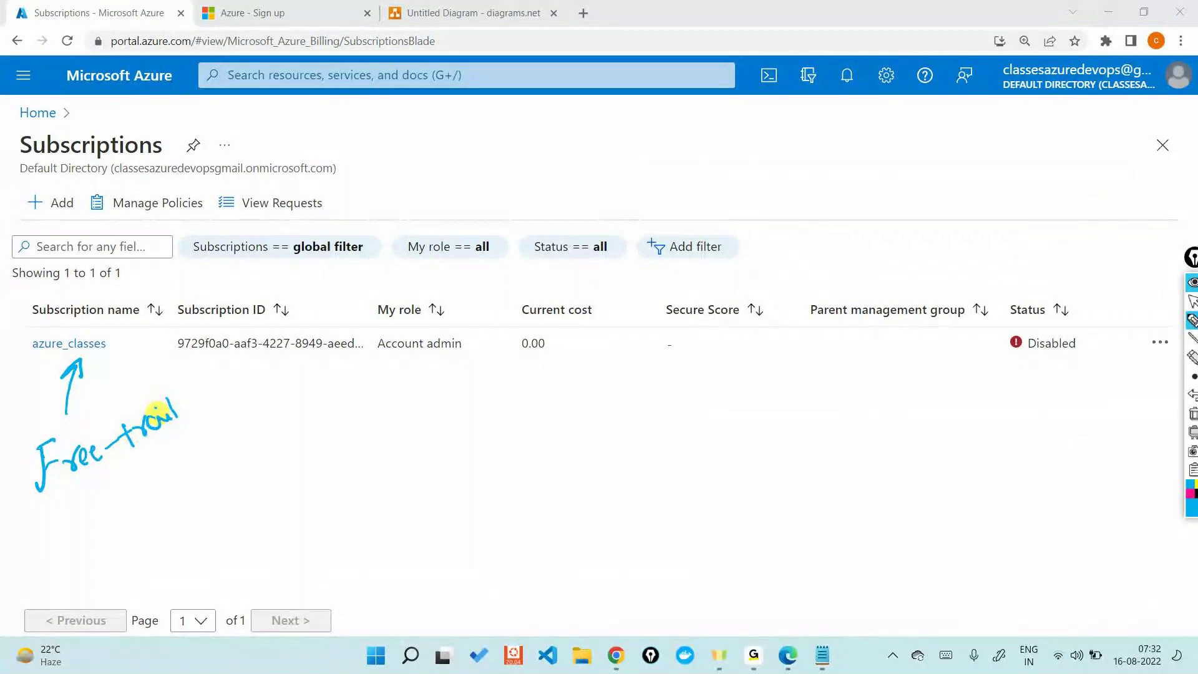
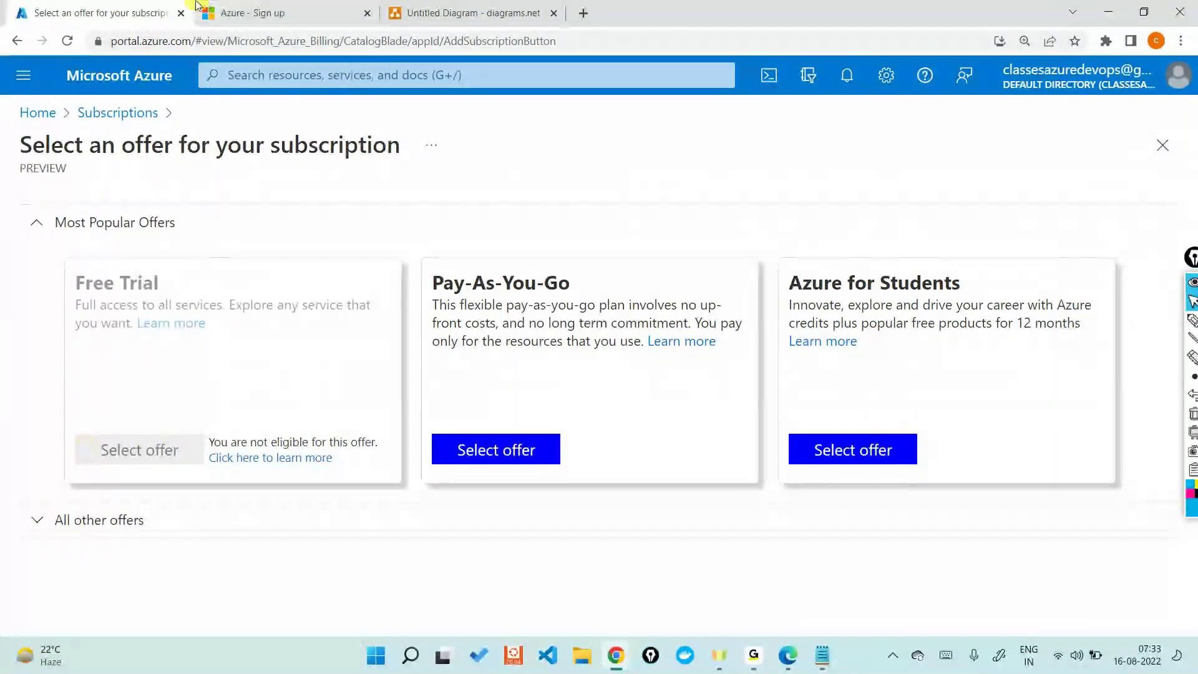
Step: Switch to the diagrams.net tab showing the Azure Subscription key diagram
click(414, 12)
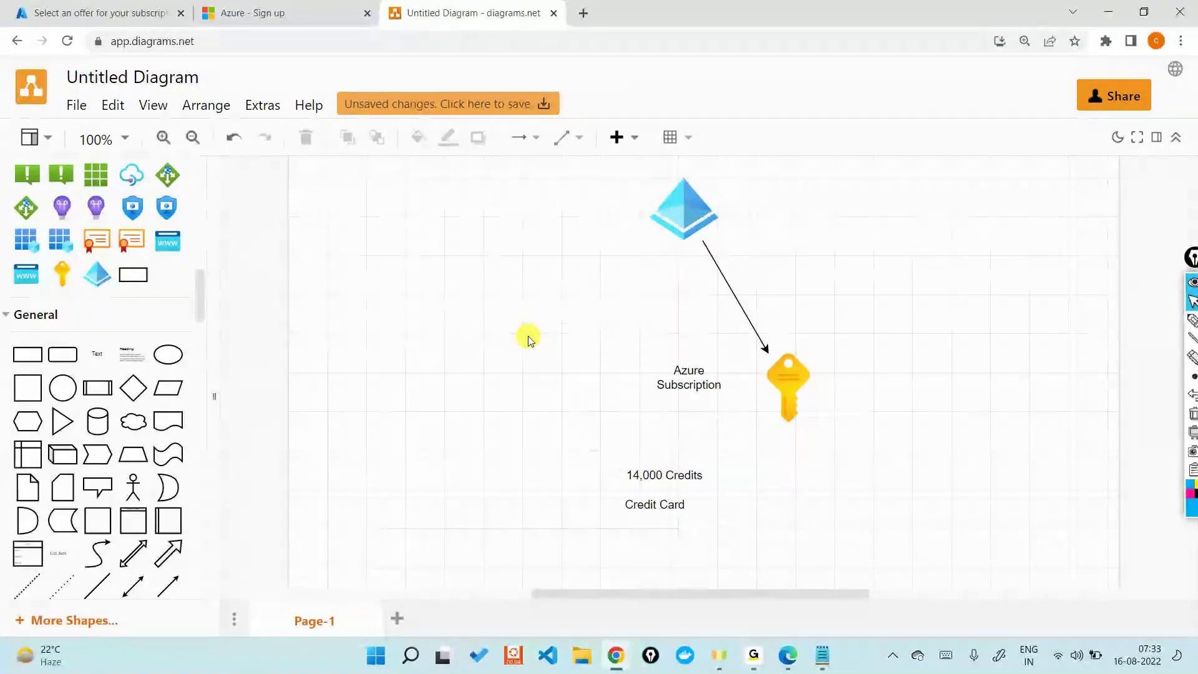
Step: Switch to the Azure 'Select an offer for your subscription' tab
click(109, 12)
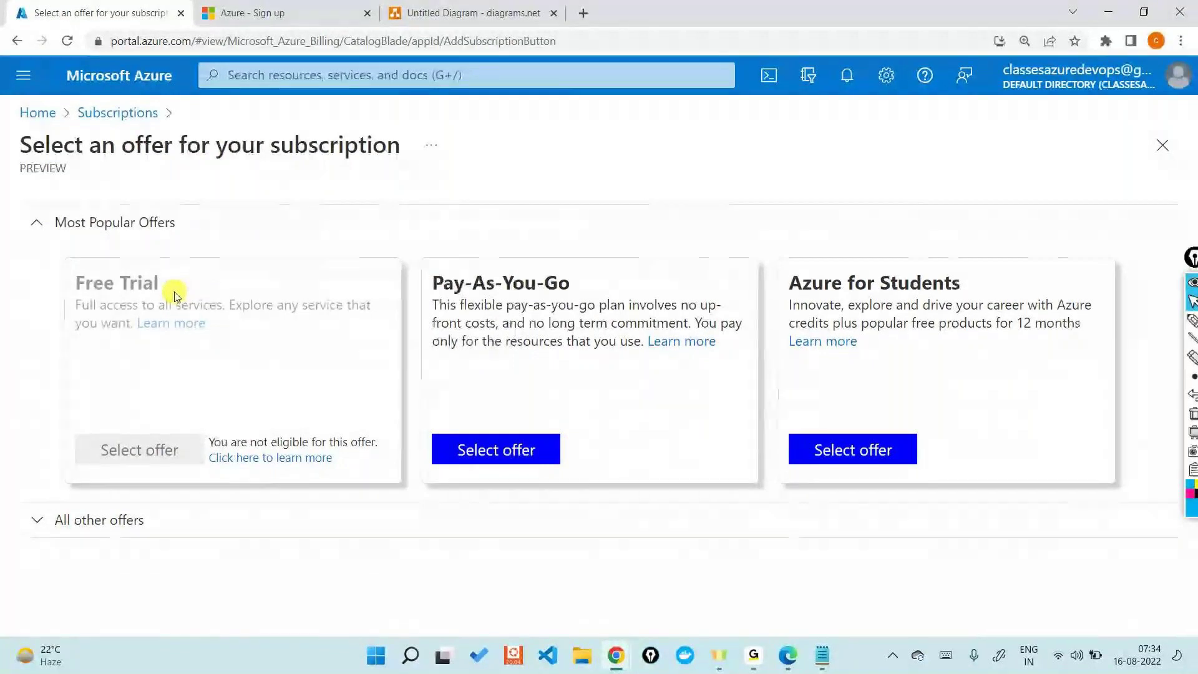
Step: Browse the Subscriptions list, Add offers and Azure Home, then return to the diagram
click(133, 116)
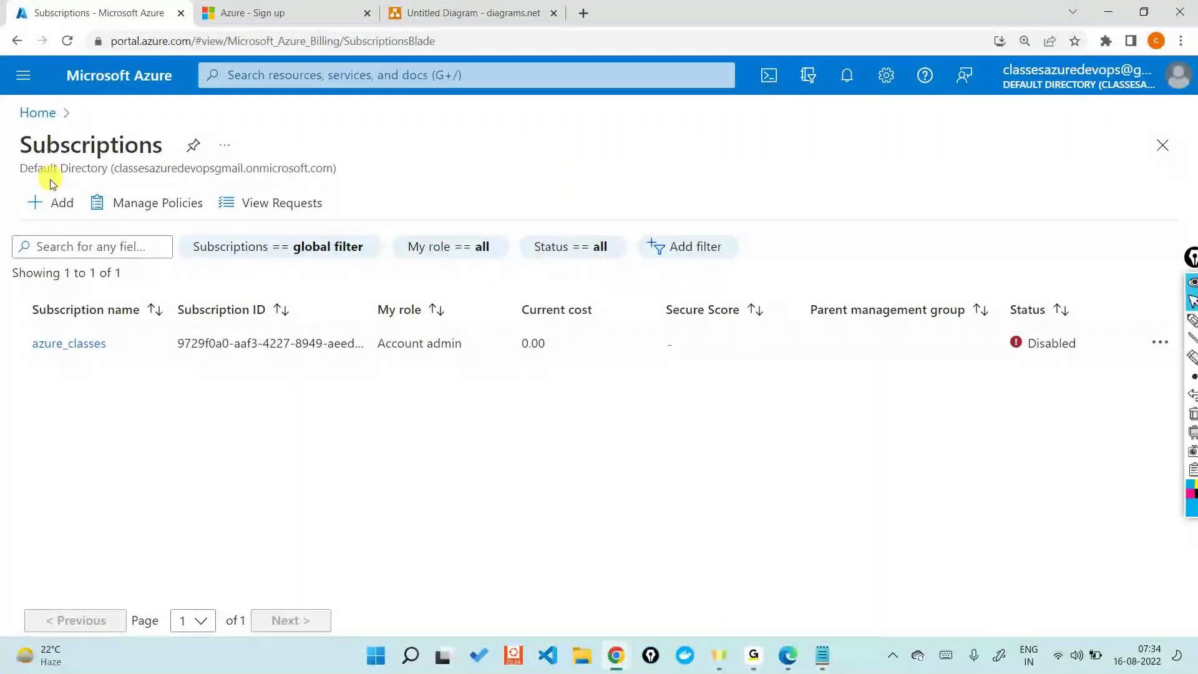
click(50, 203)
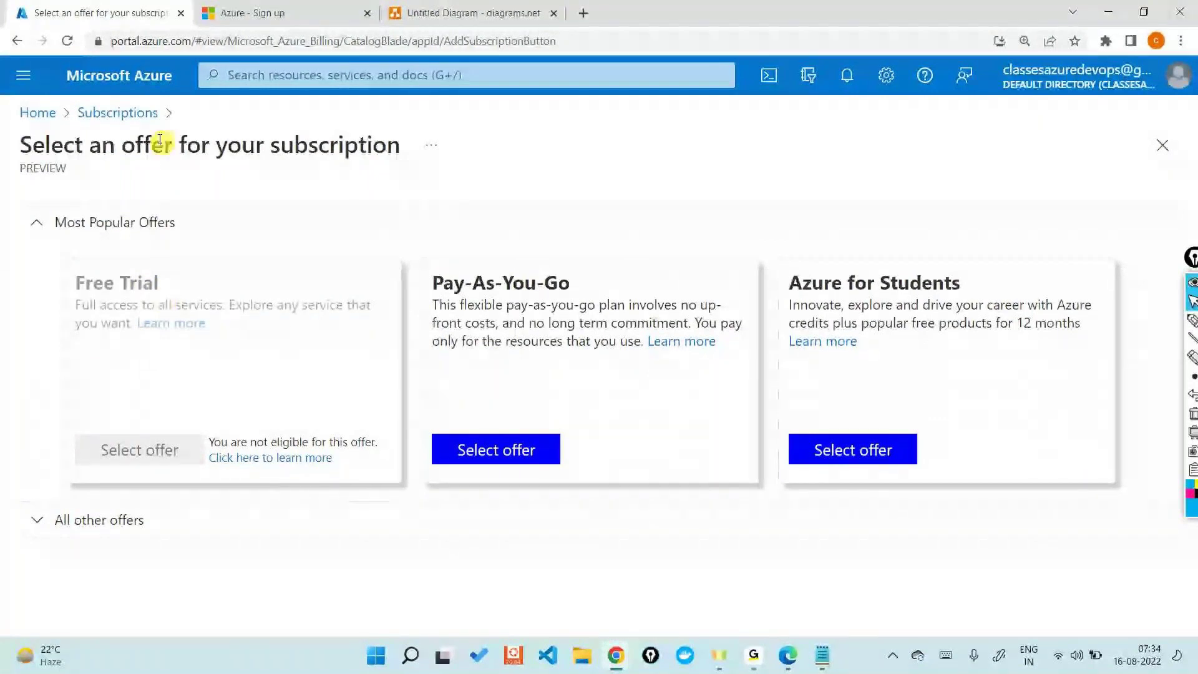
click(142, 113)
key(alt+Tab)
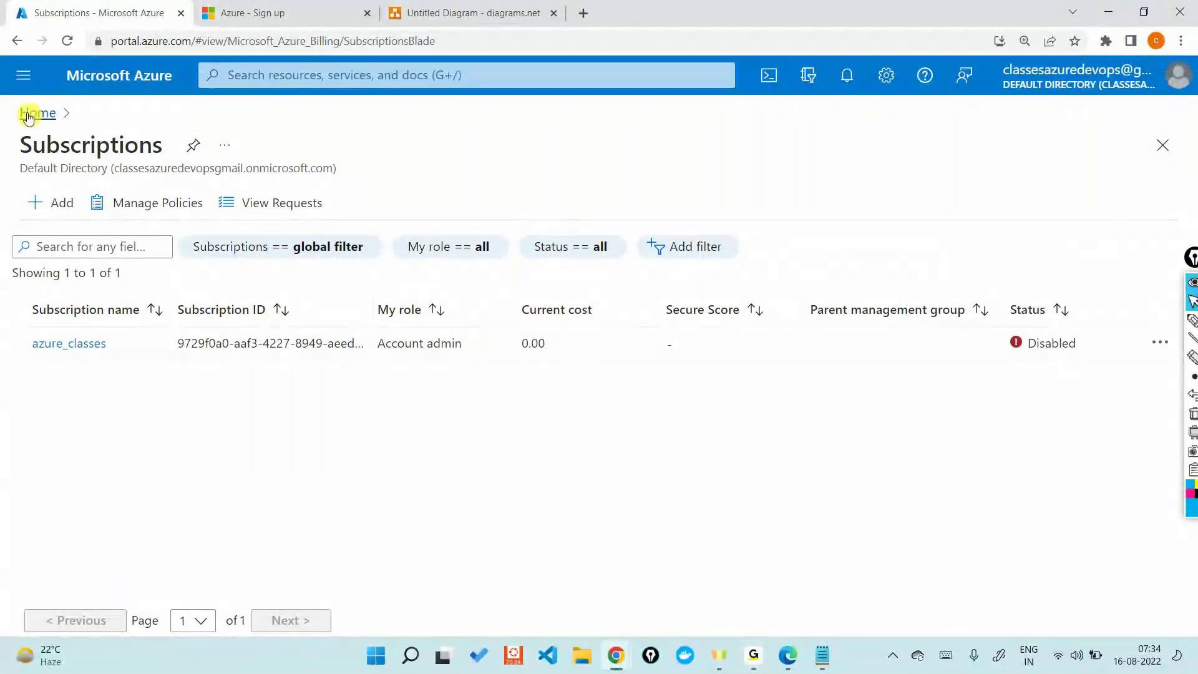
click(26, 112)
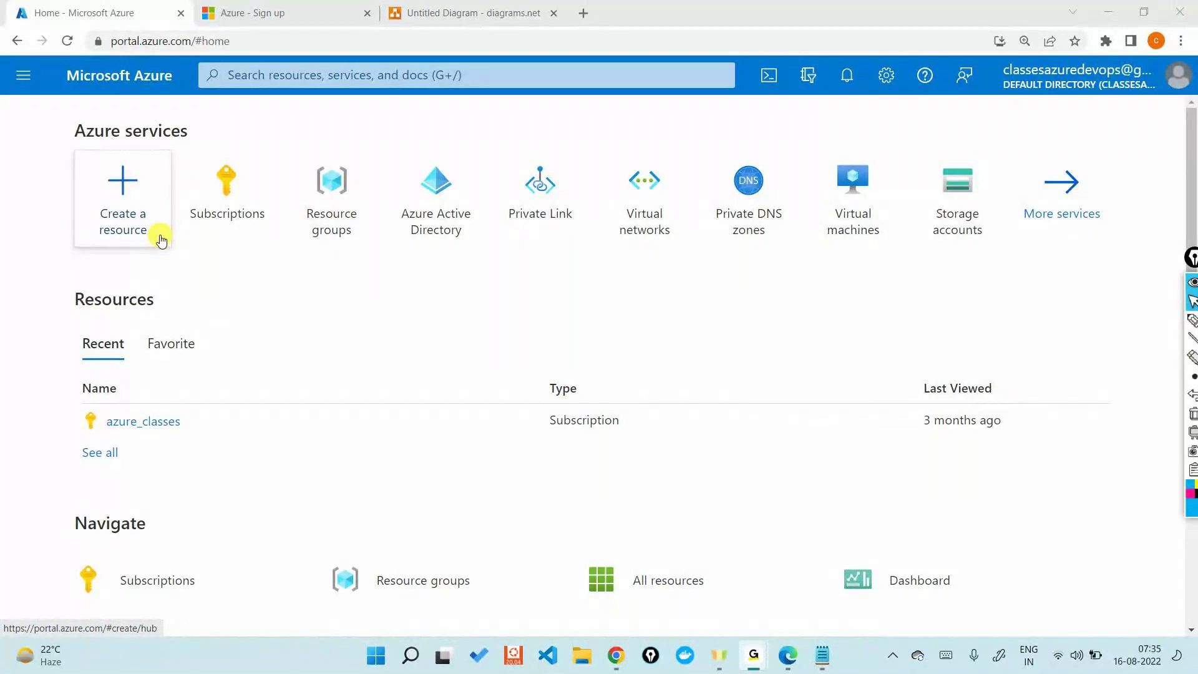
click(161, 240)
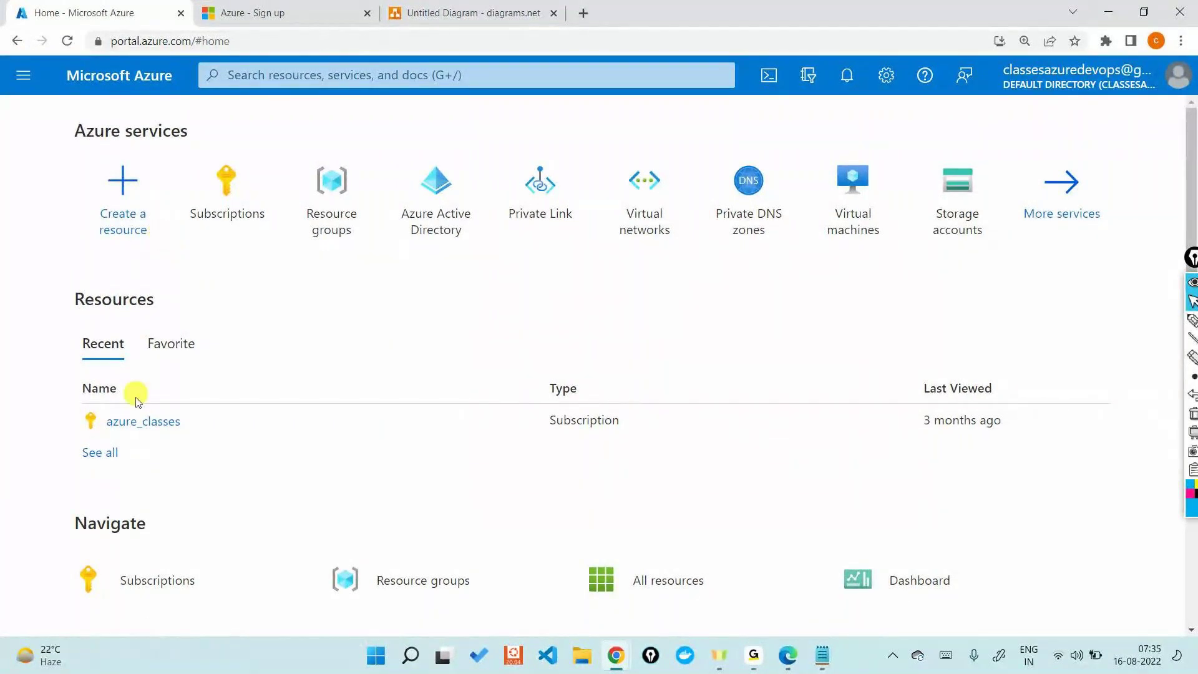
click(403, 8)
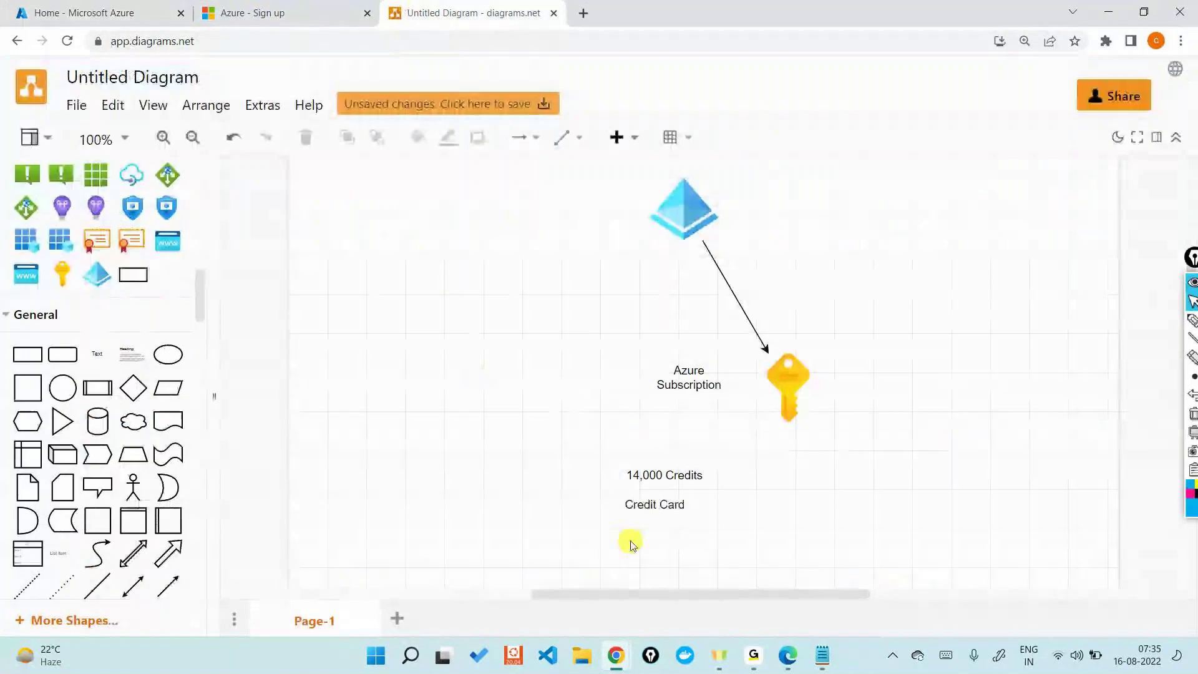
Step: Add a '30 days' text label below the Credit Card note
mouse_move(96, 358)
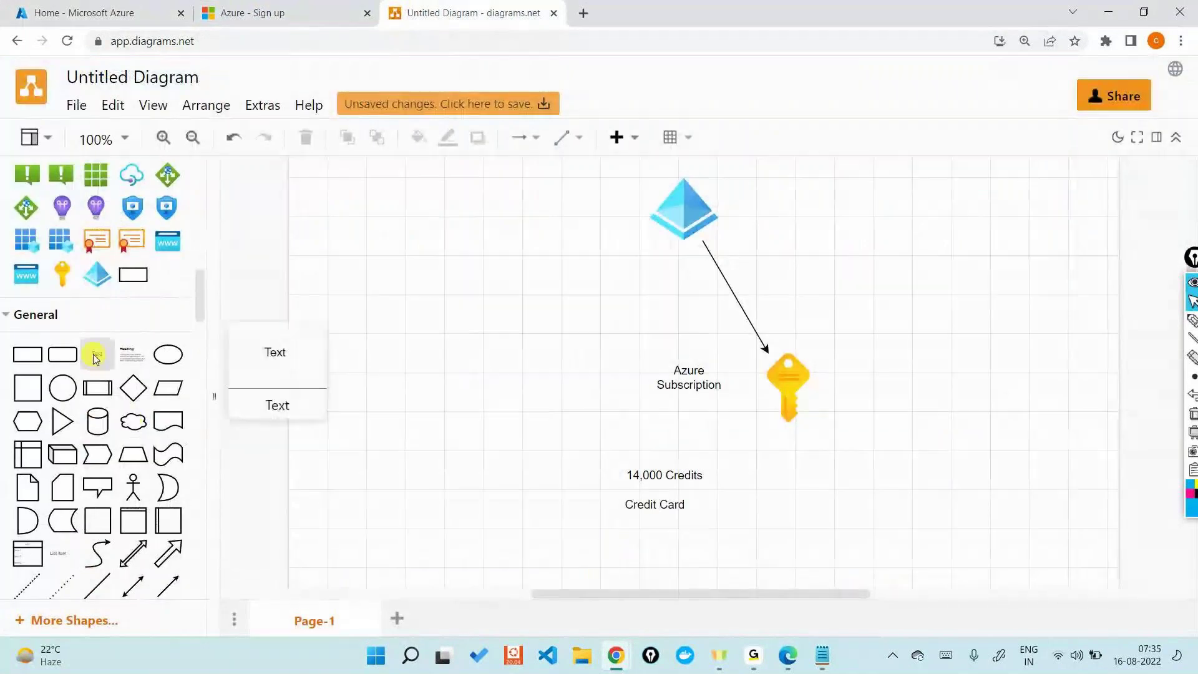
drag(95, 358, 621, 527)
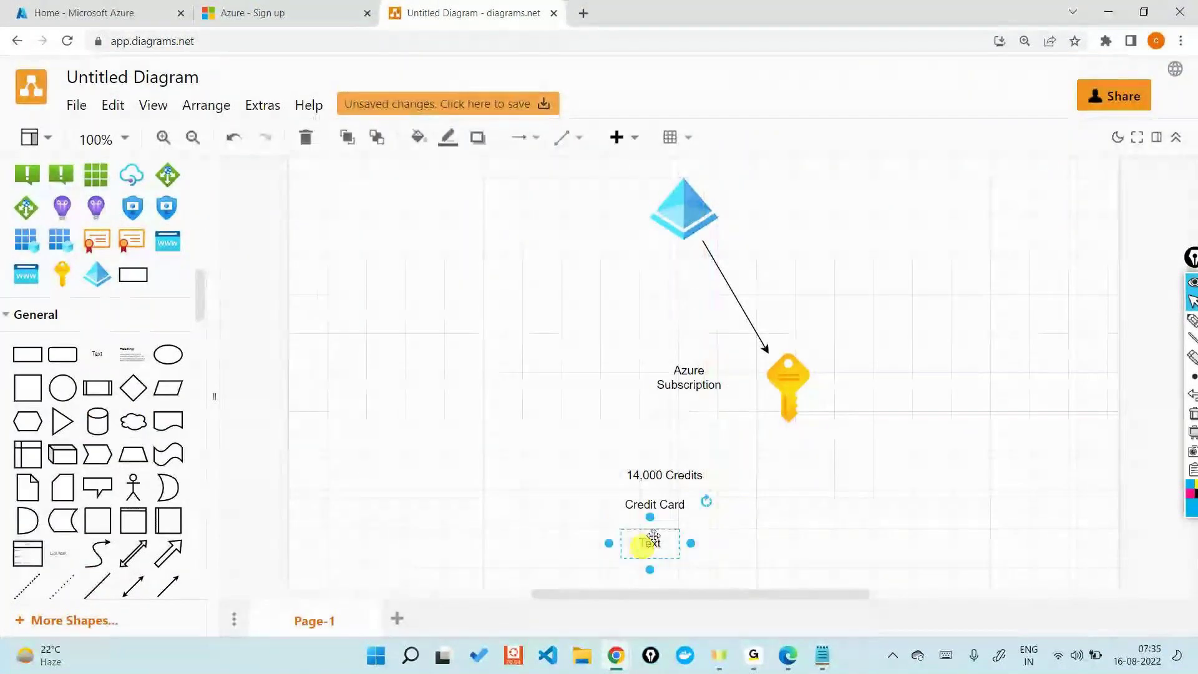
click(50, 12)
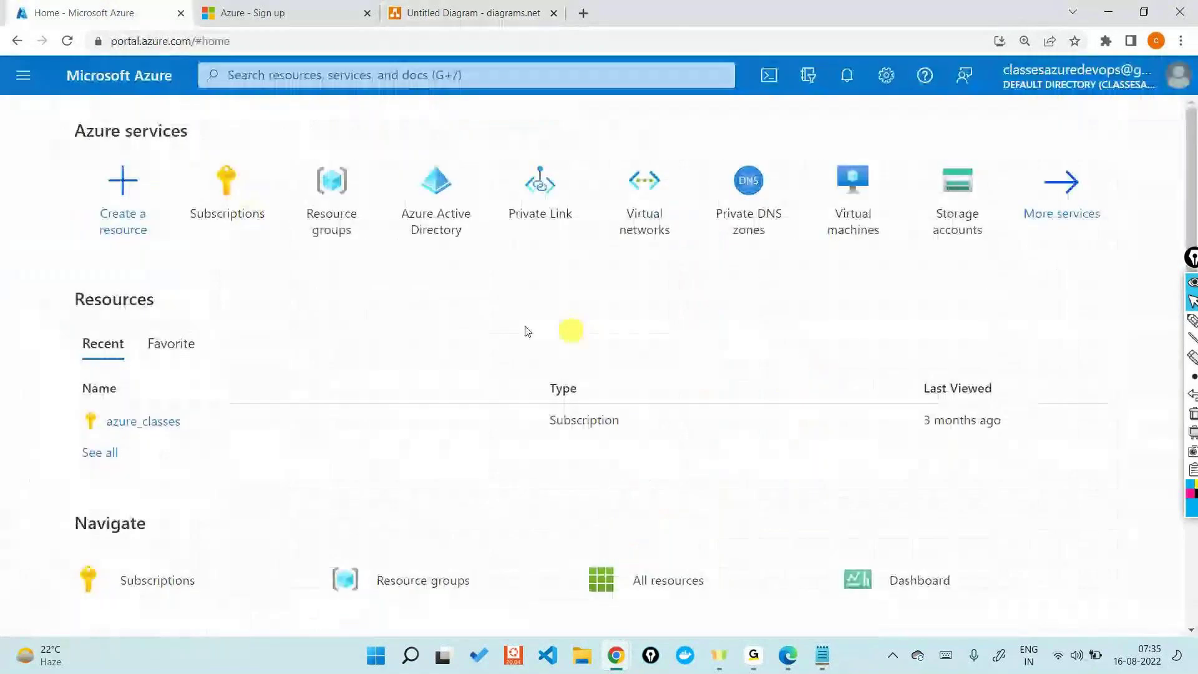
click(246, 194)
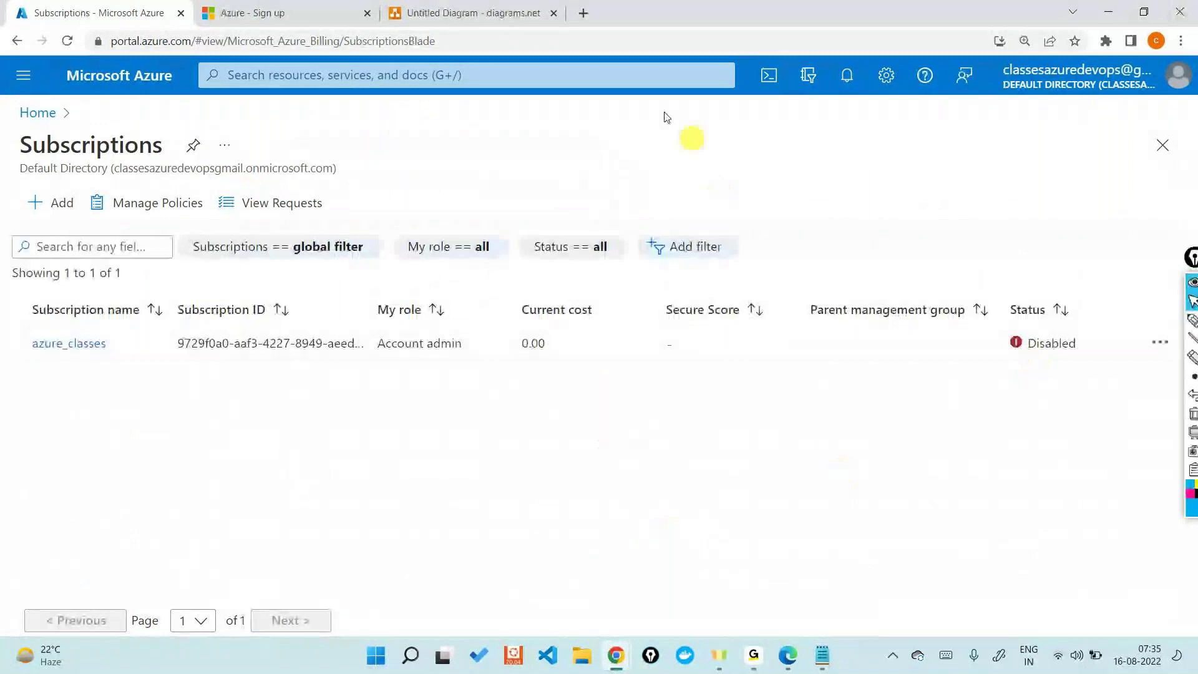
click(481, 12)
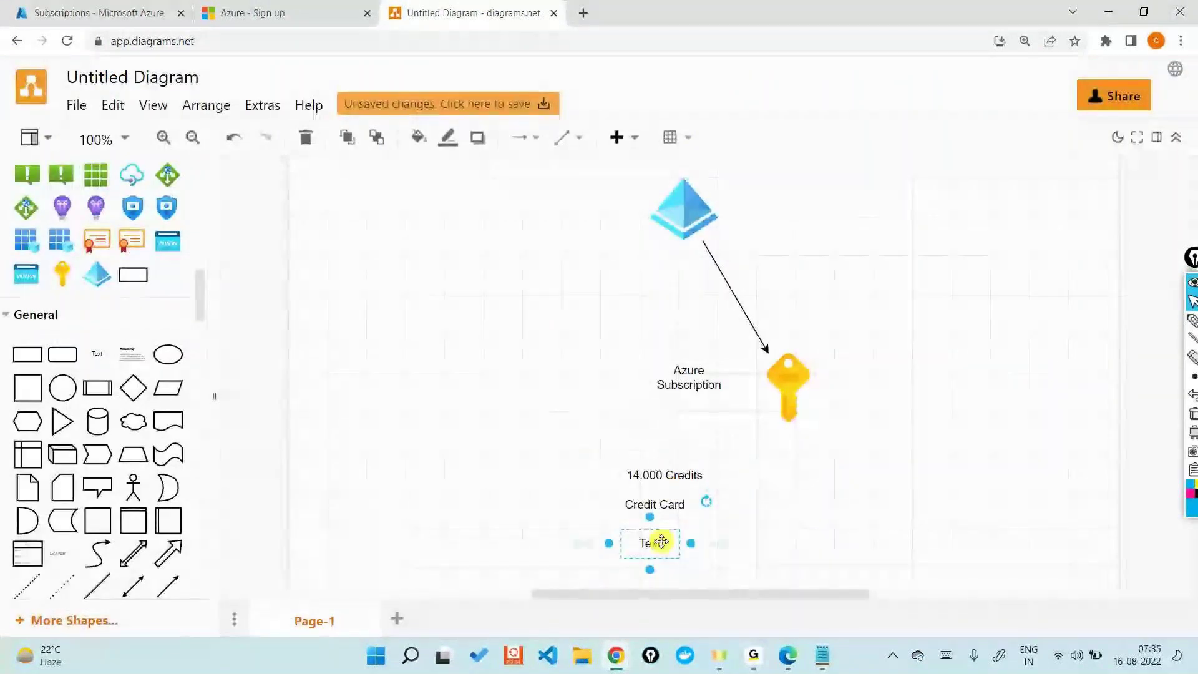
text(30 days)
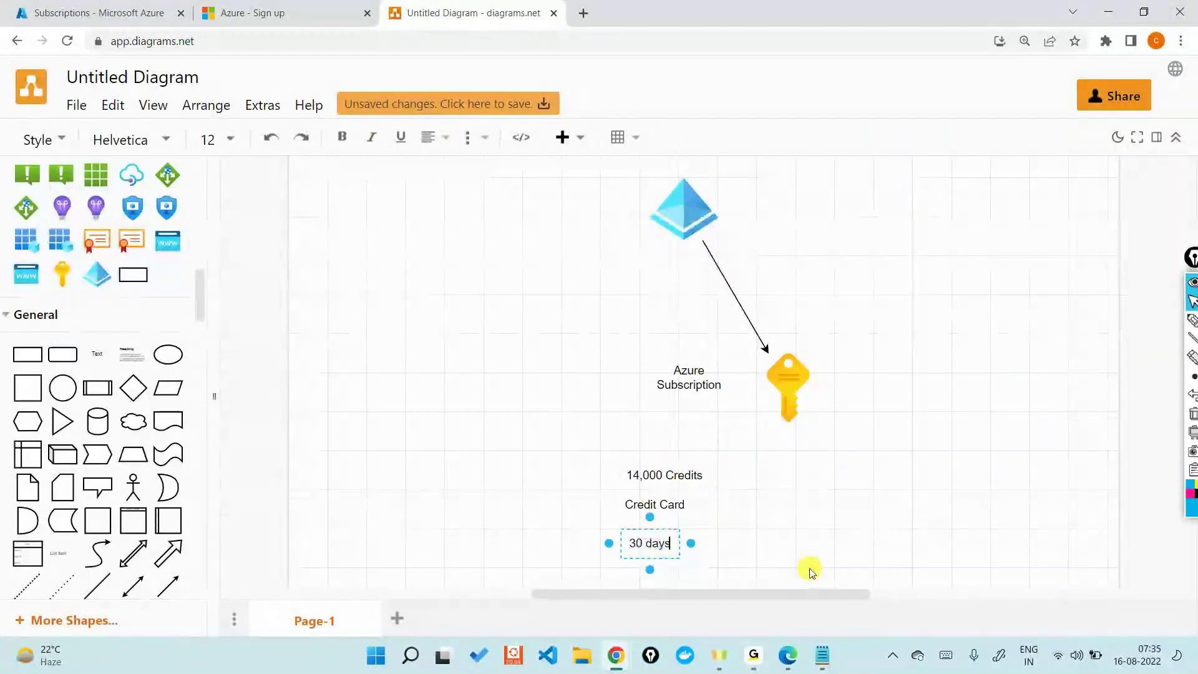
click(810, 571)
click(646, 548)
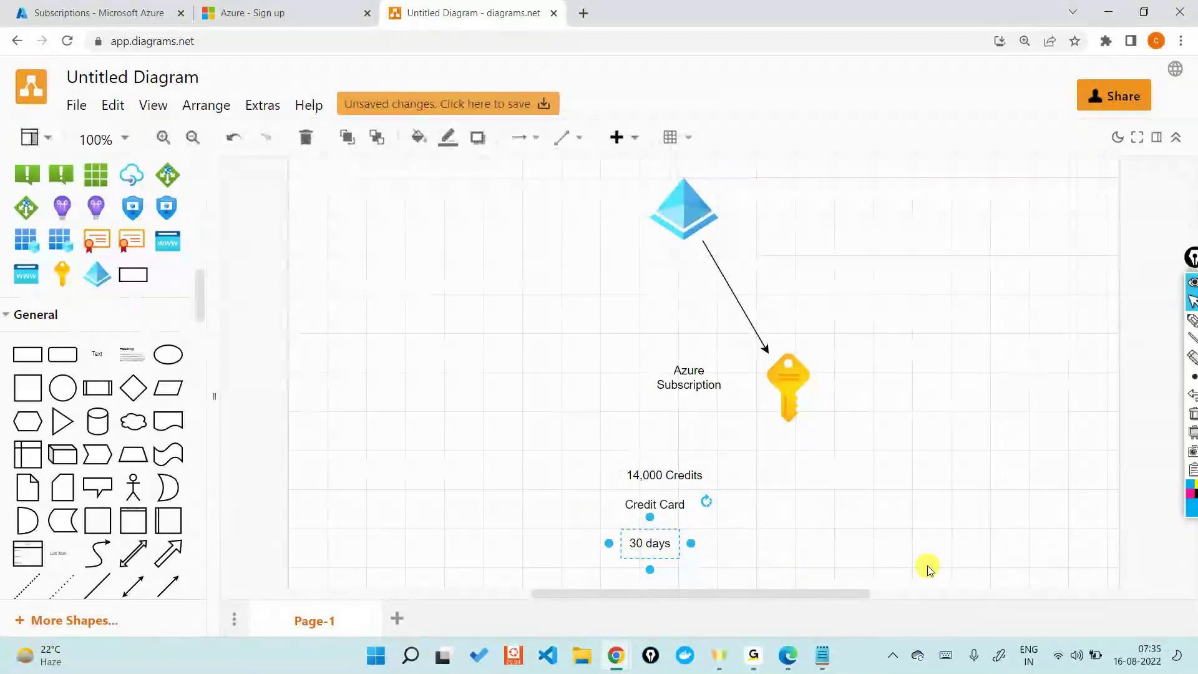
Step: Switch briefly to the GoTo window, then back to the browser diagram
key(alt+Tab)
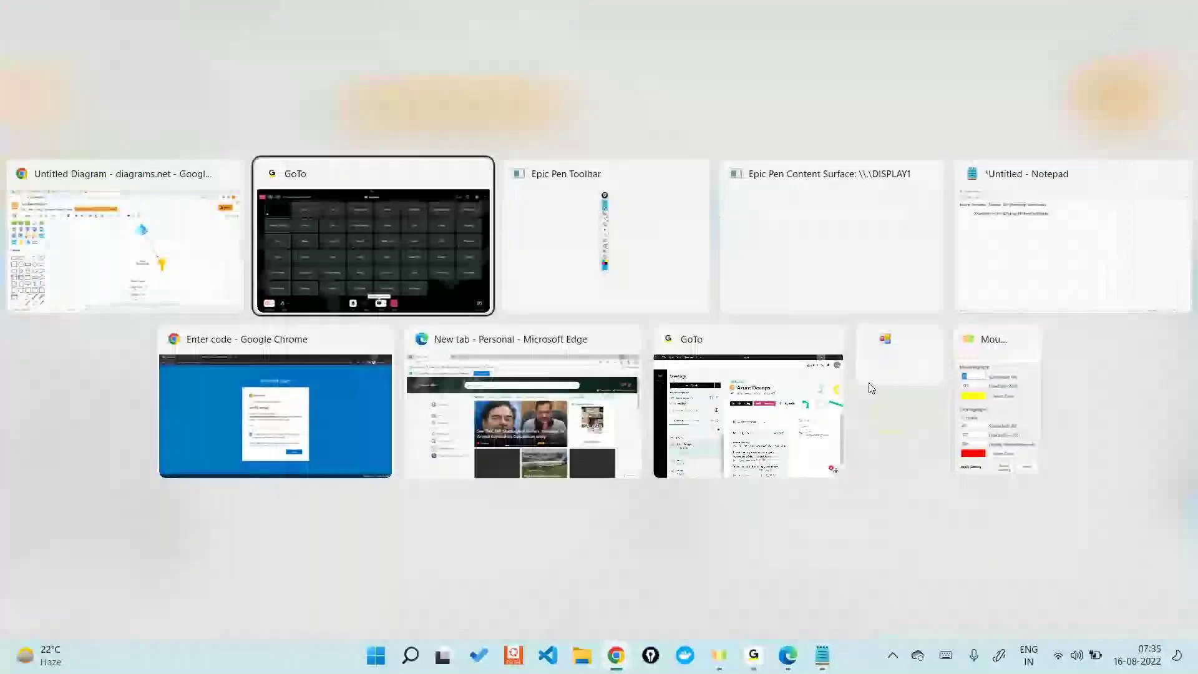
click(455, 244)
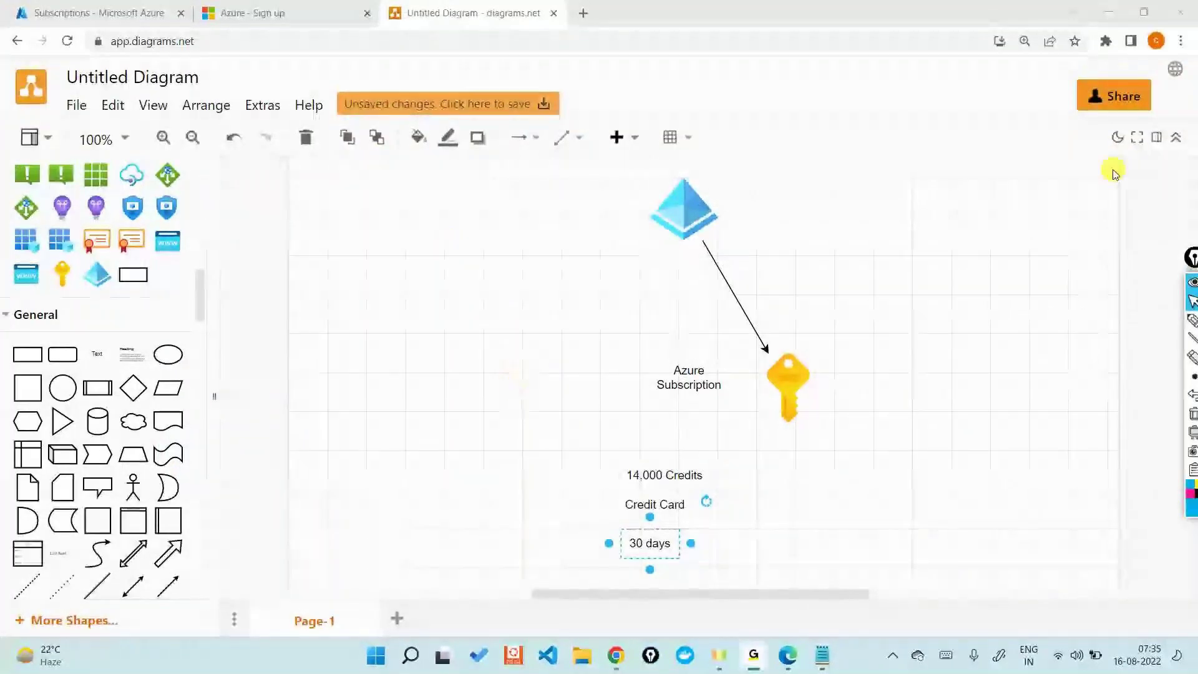
click(1044, 327)
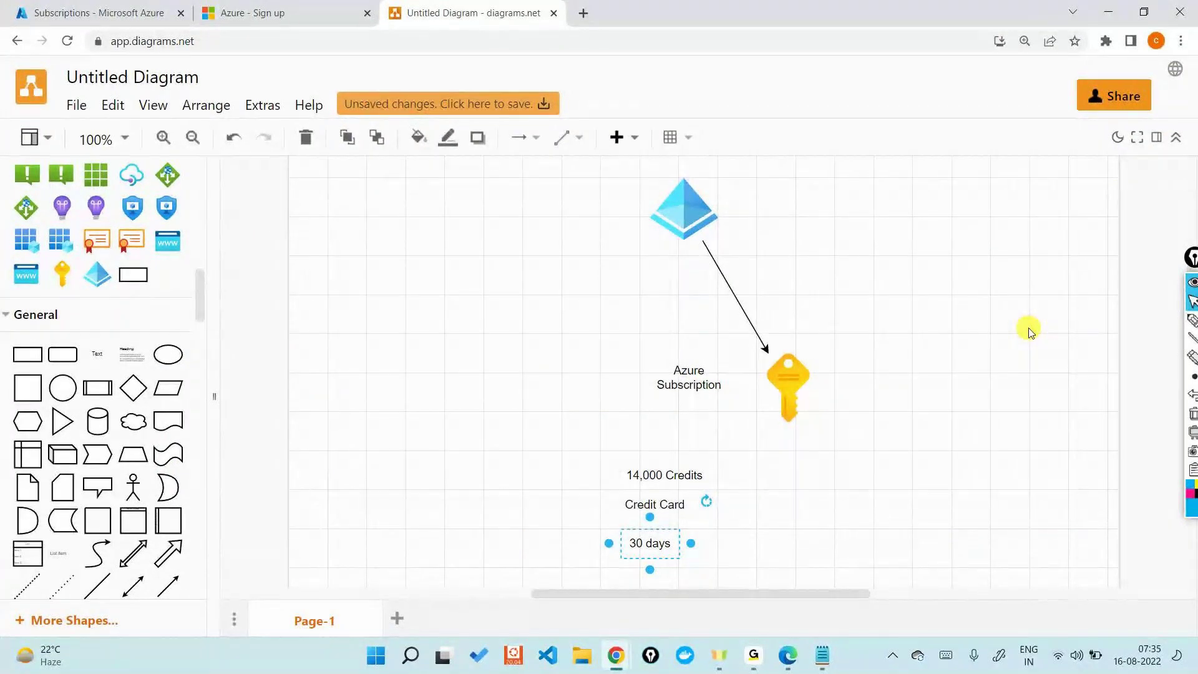
Step: Check the key icon and Azure subscriptions tab, then add a blank Page-2
key(alt)
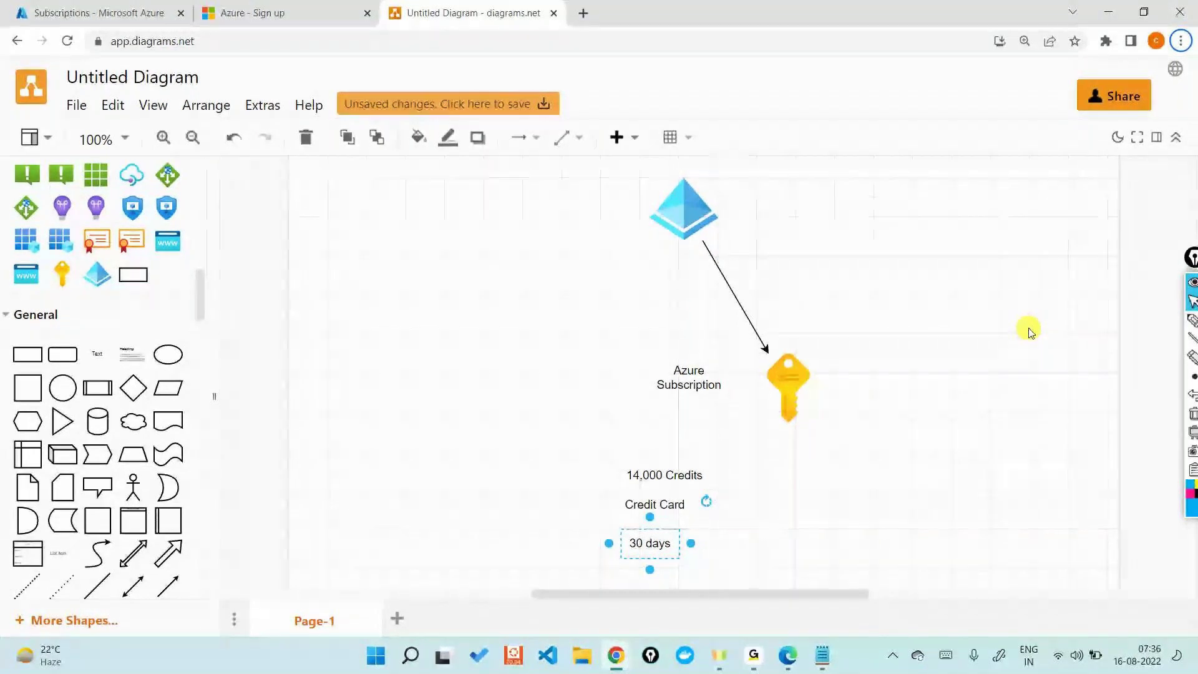
click(1030, 331)
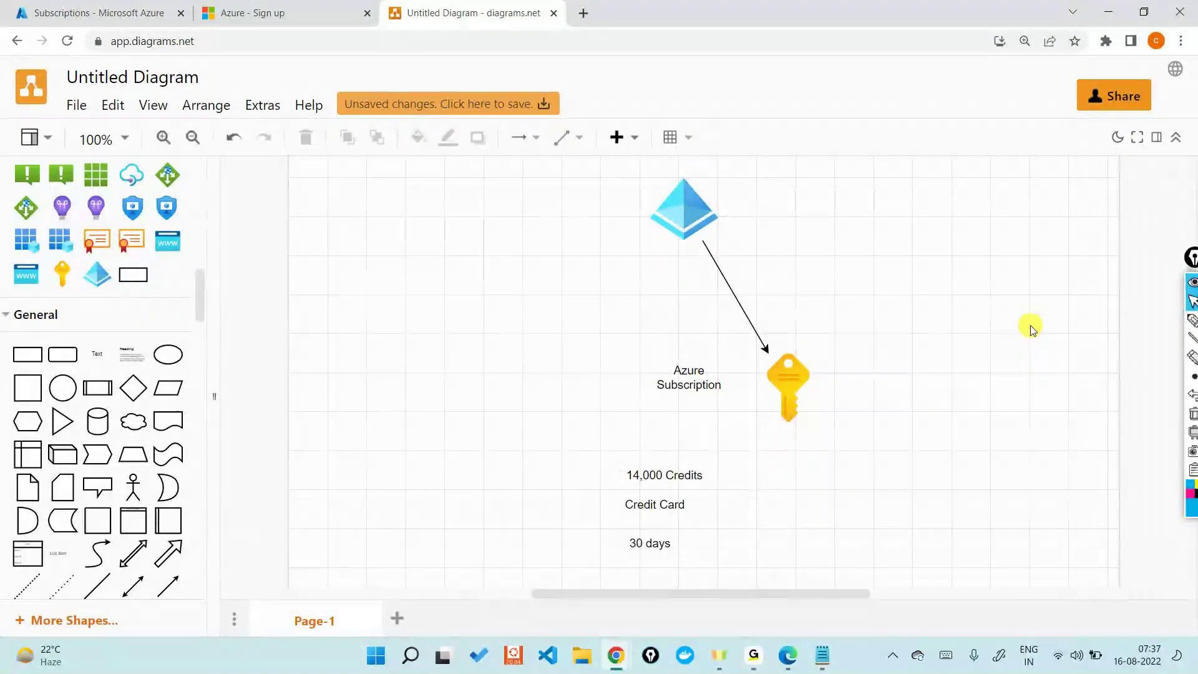
click(772, 400)
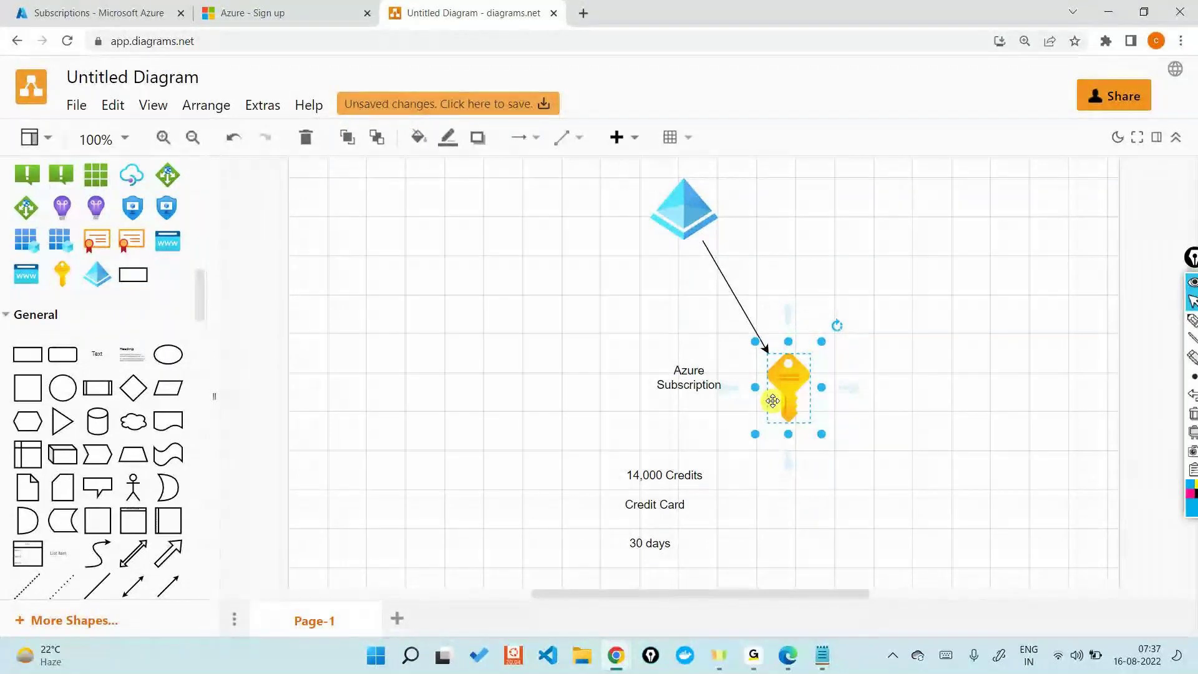
click(33, 5)
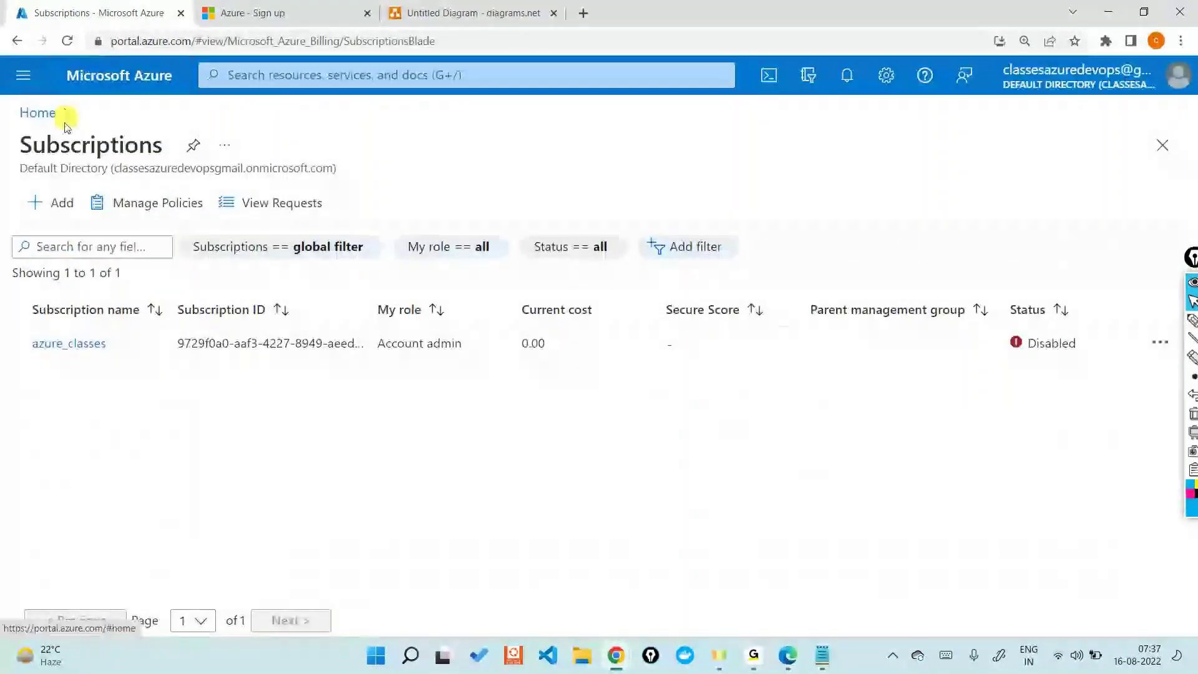
click(441, 7)
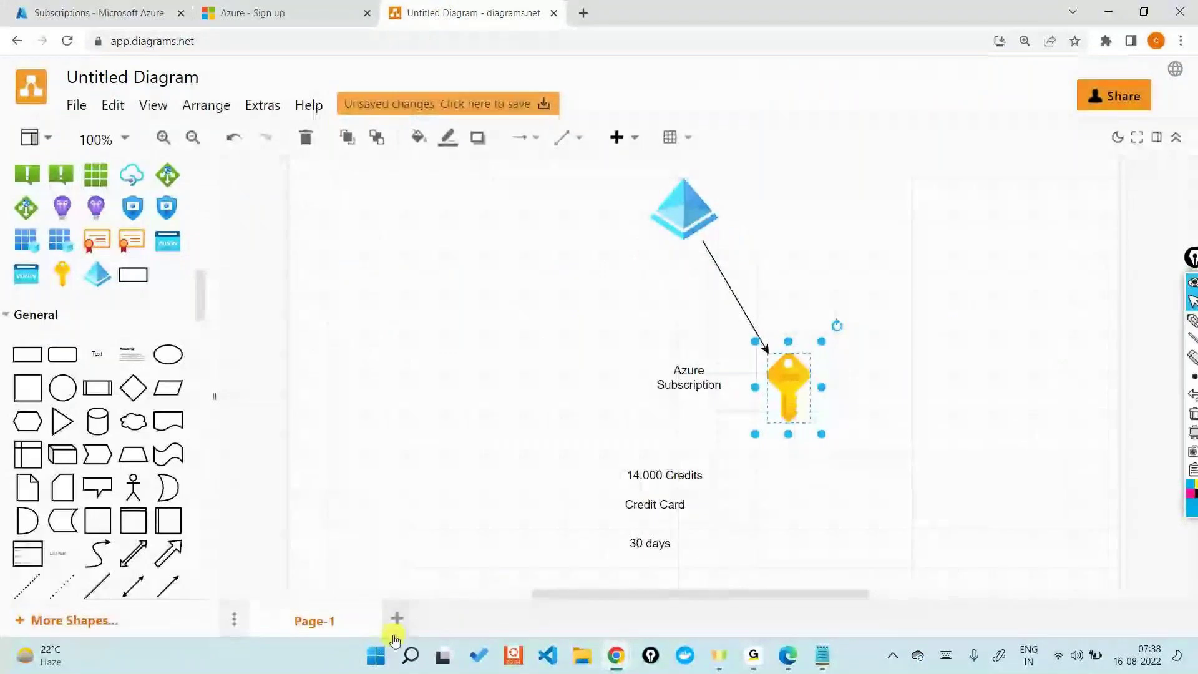
click(397, 618)
Step: Place a 'Kinds of SUbscription' text label on the blank page
drag(97, 353, 674, 236)
double_click(717, 249)
key(BackSpace)
text(Kin)
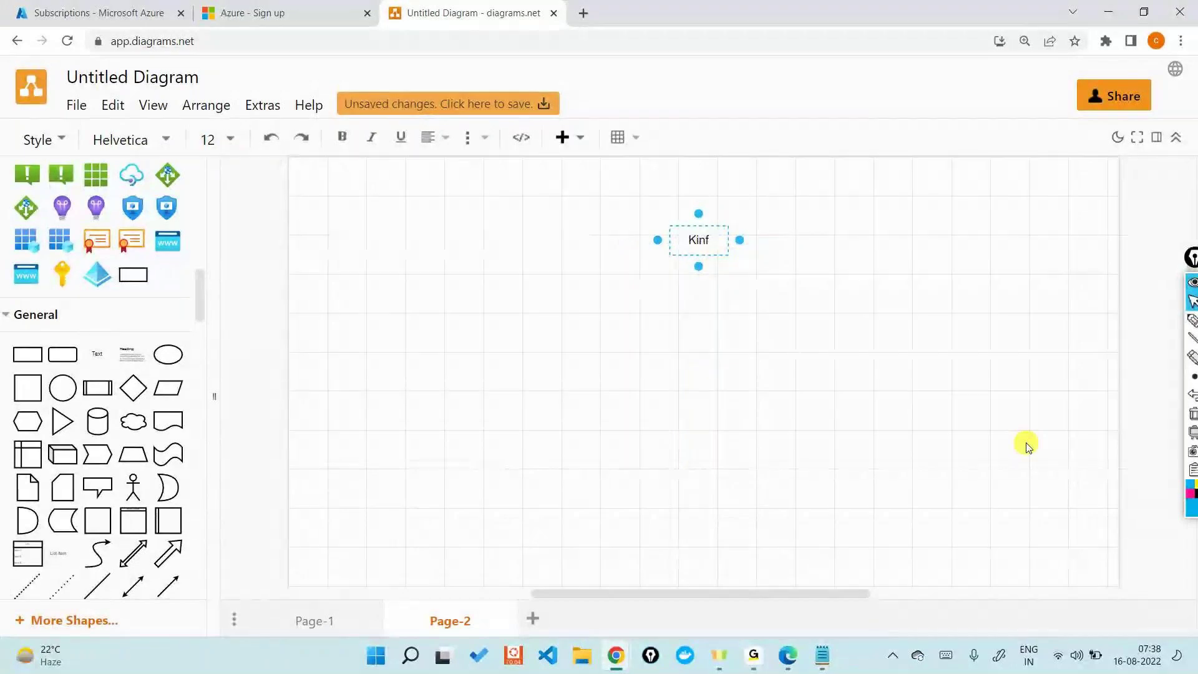
text(ds)
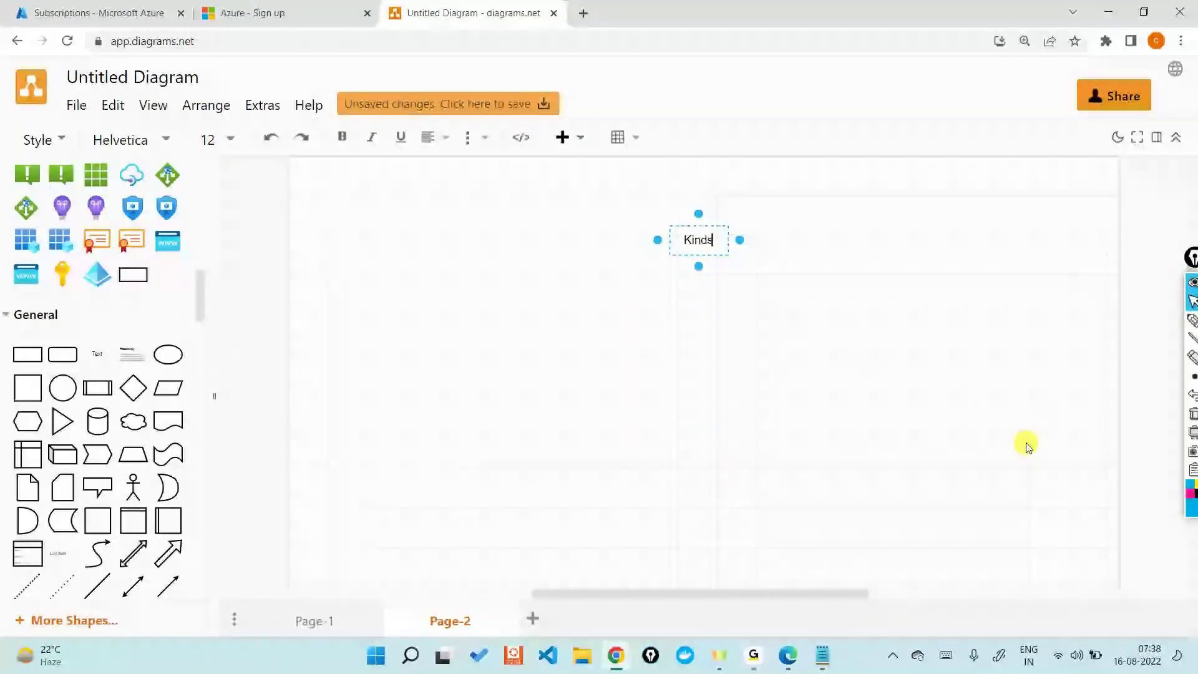
text( of SUbscription)
click(1045, 405)
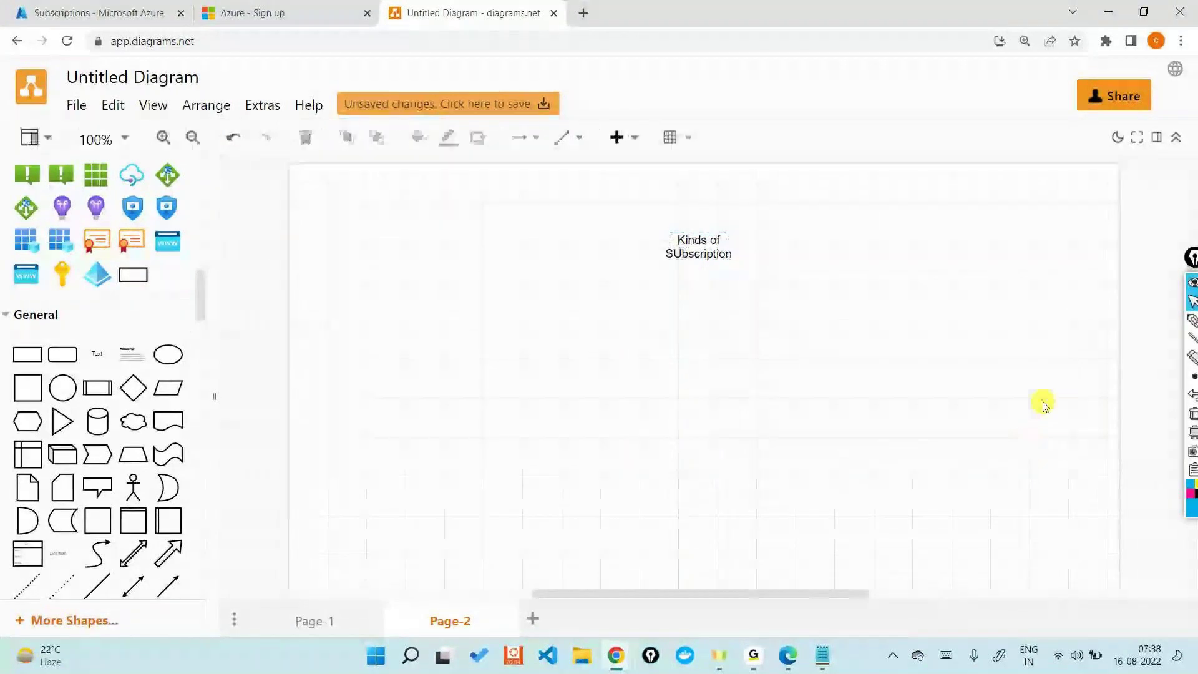
Step: Add a key icon labelled 'Free Trail' beneath it
drag(62, 275, 467, 394)
drag(94, 350, 458, 519)
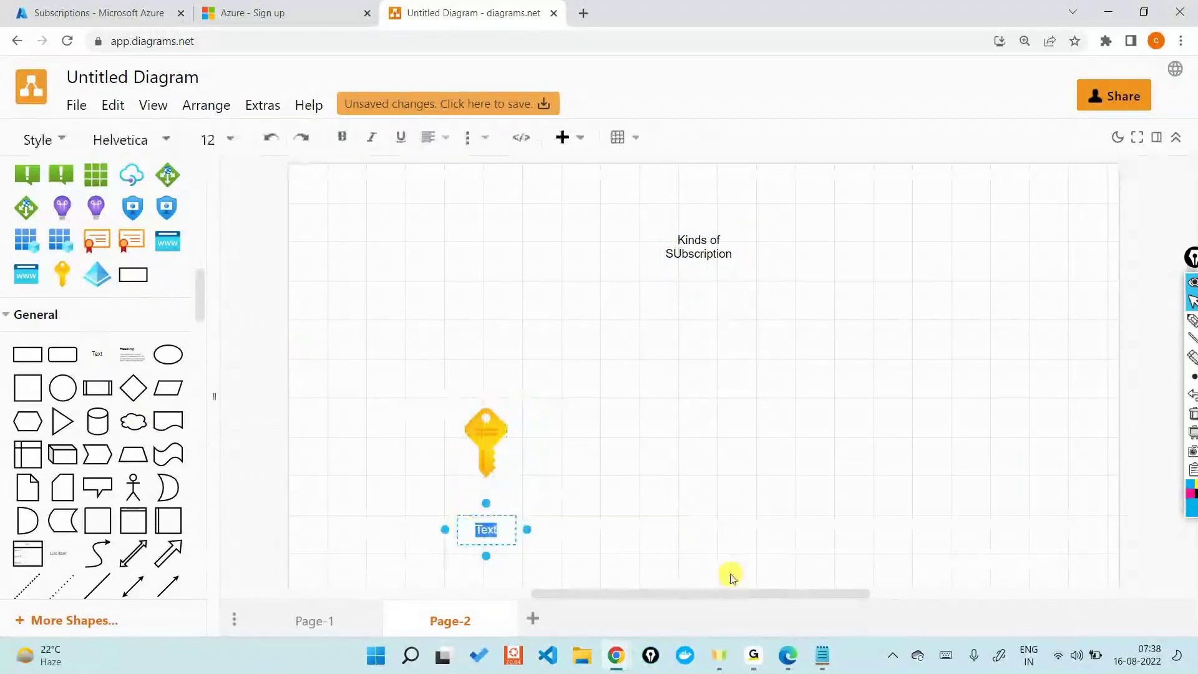
text(Free Trail)
click(755, 506)
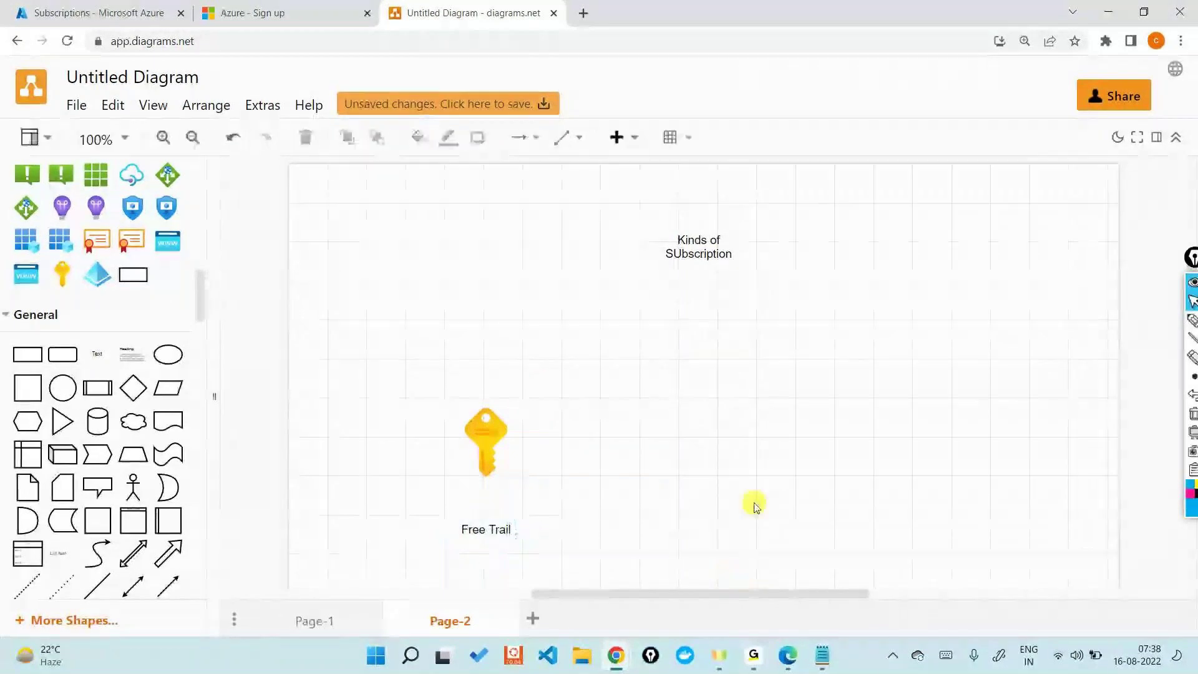
Step: Draw an arrow from Kinds of SUbscription to the key, then view Azure Subscriptions
click(668, 241)
drag(698, 297, 508, 423)
click(98, 5)
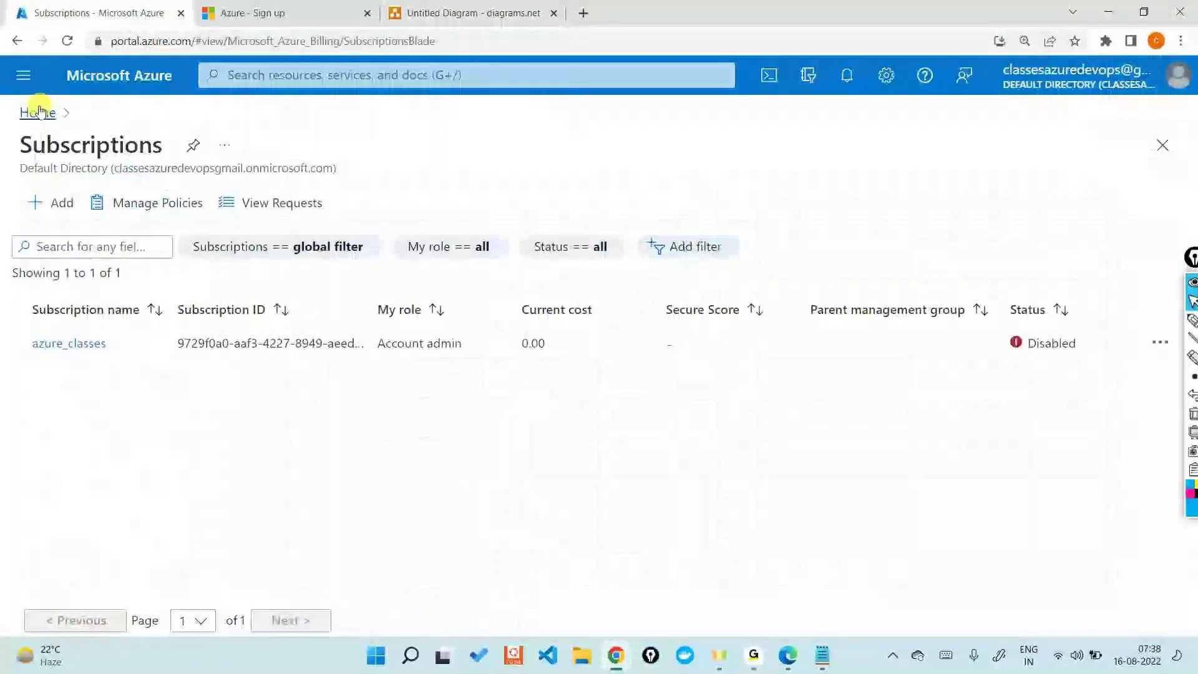
Step: From Azure Home, search 'su', open Subscriptions and start adding a subscription
click(38, 111)
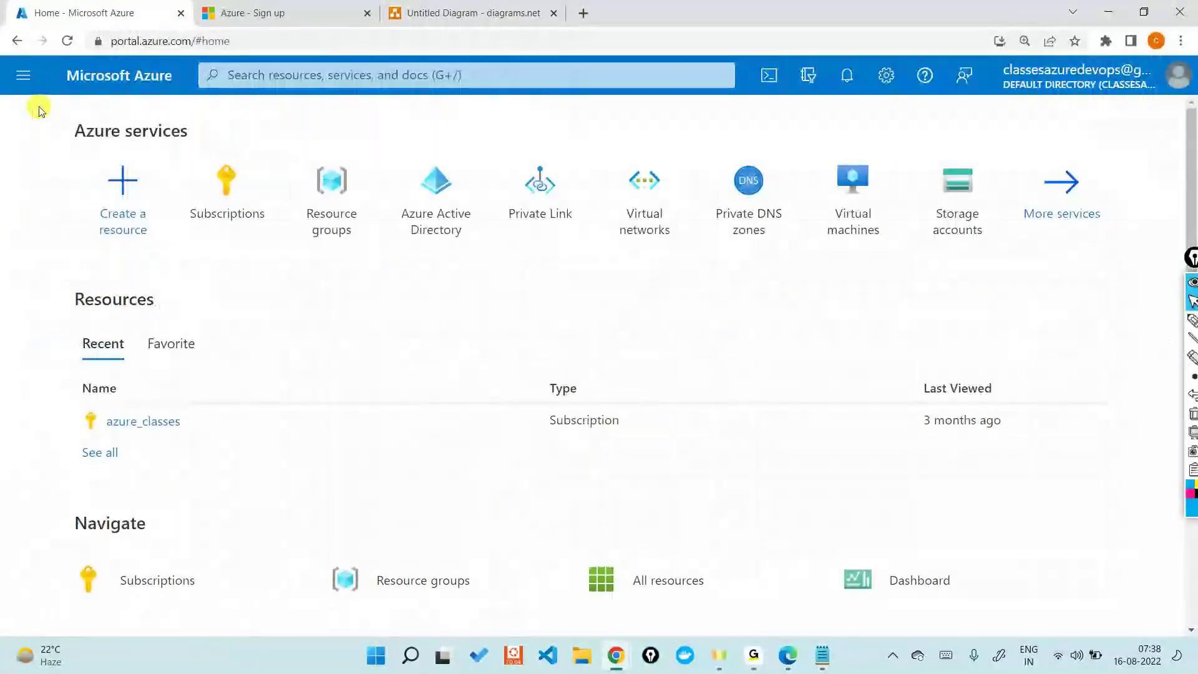
click(272, 68)
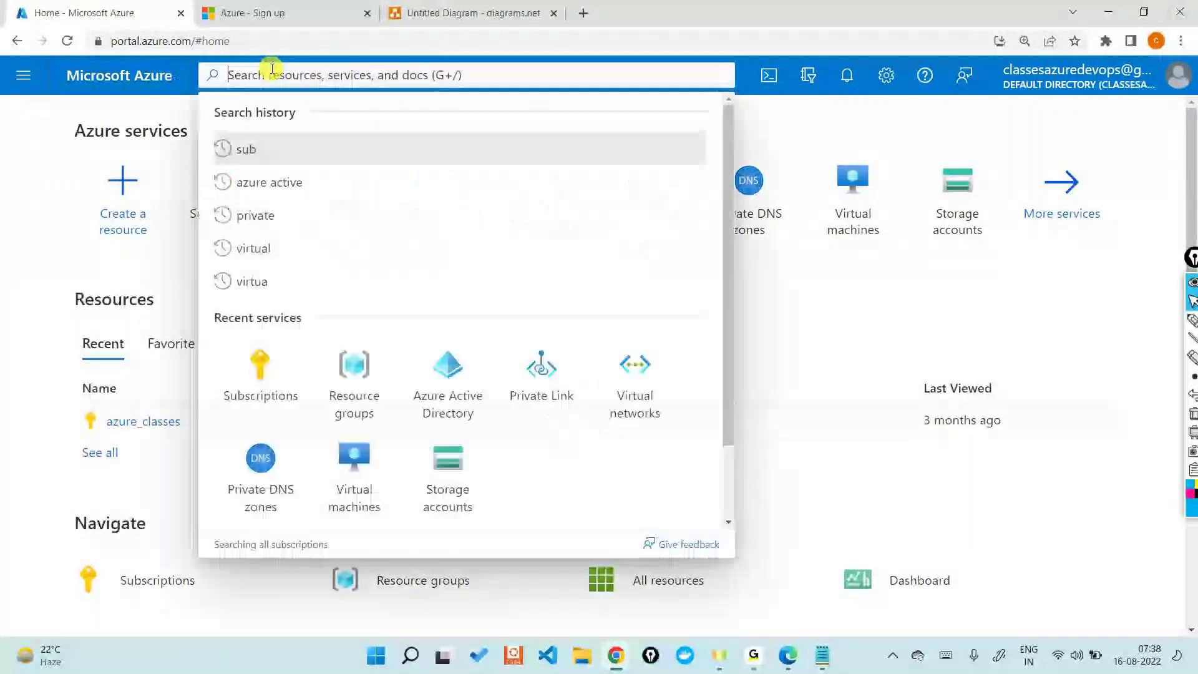
text(su)
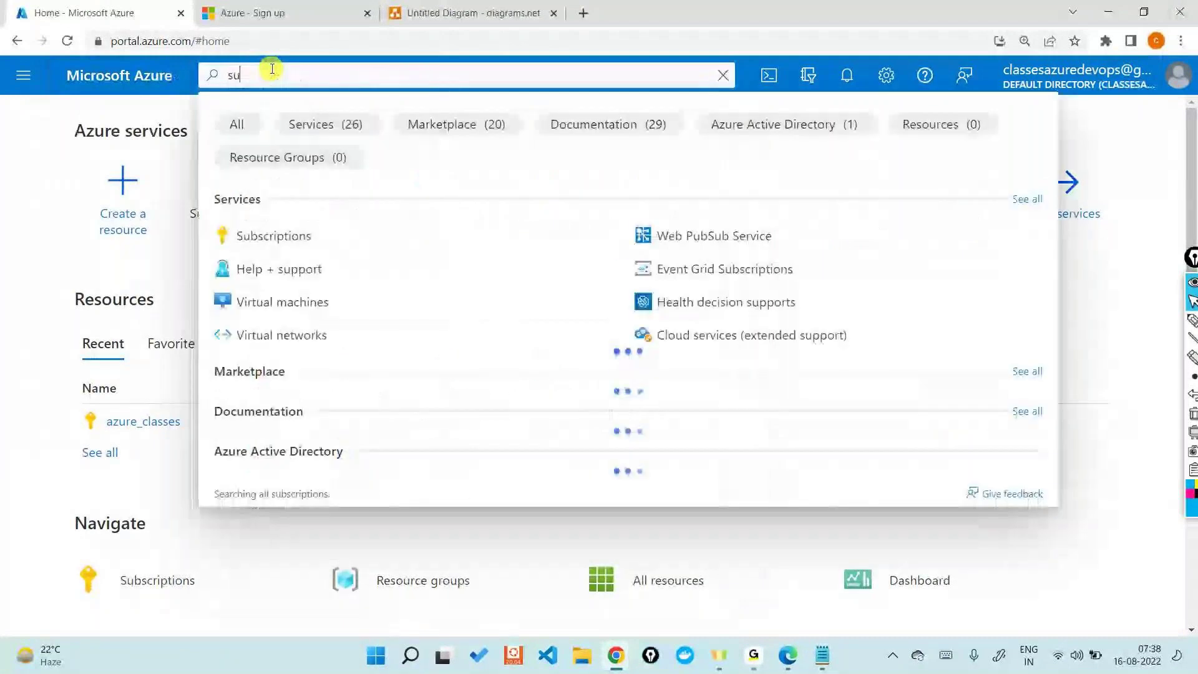
text(s)
key(BackSpace)
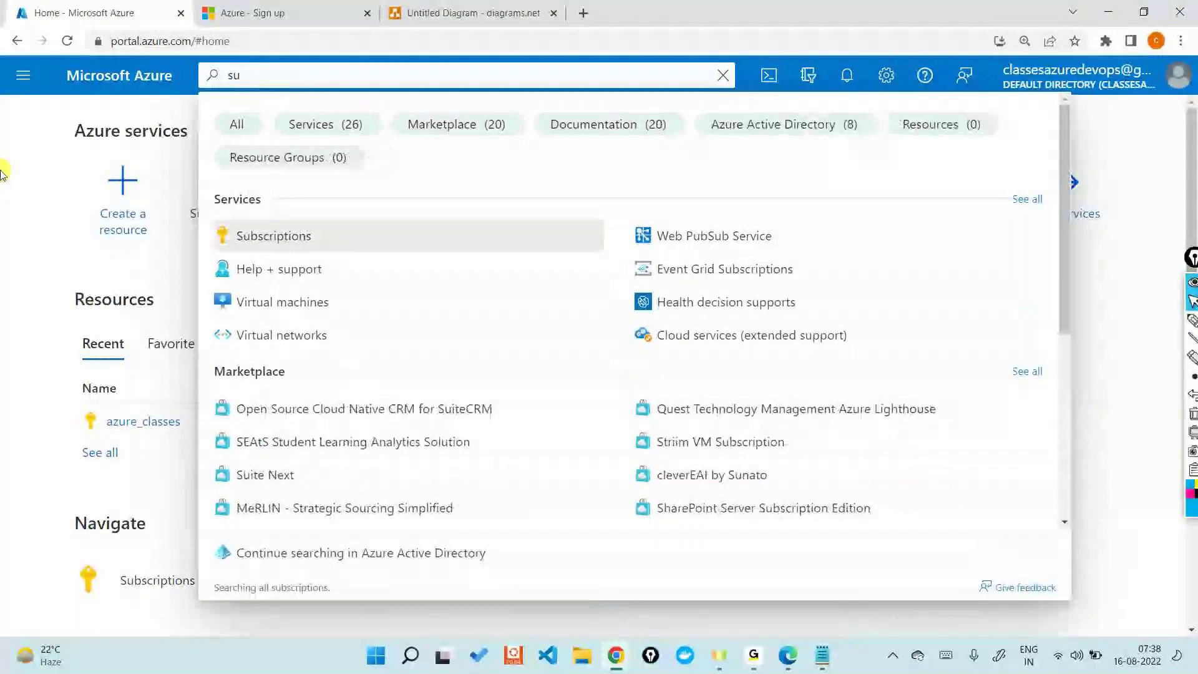
click(2, 174)
click(214, 215)
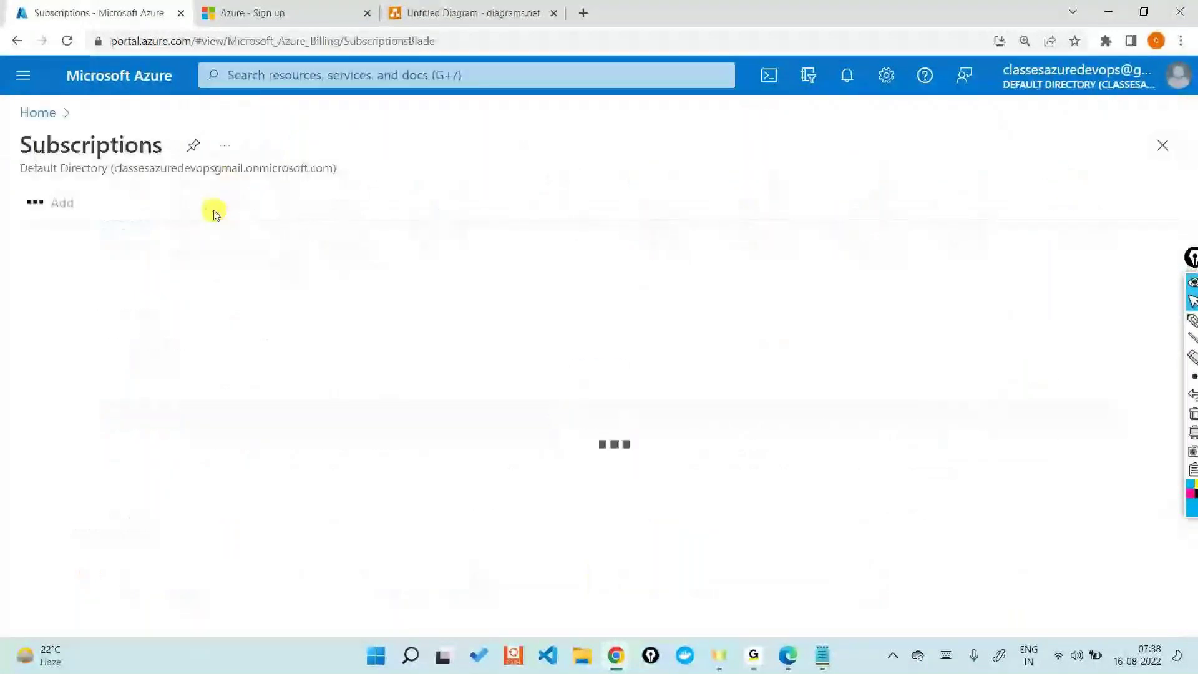
click(45, 200)
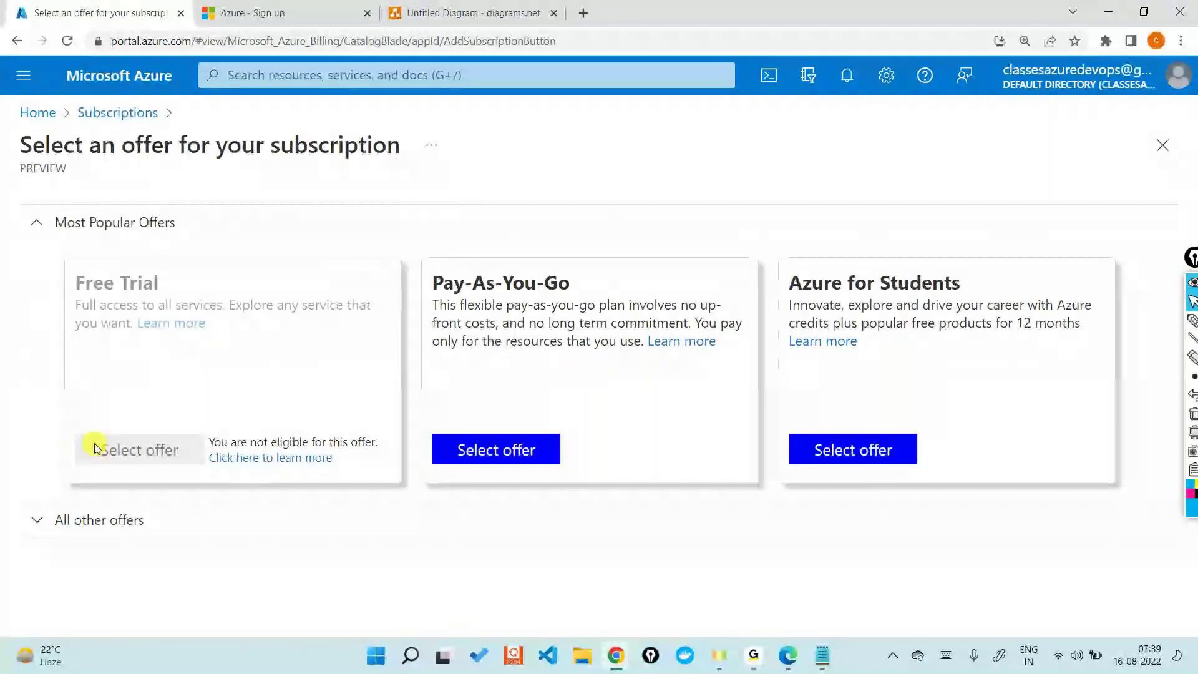
Step: Add a '30 days' text label below Free Trail
click(452, 5)
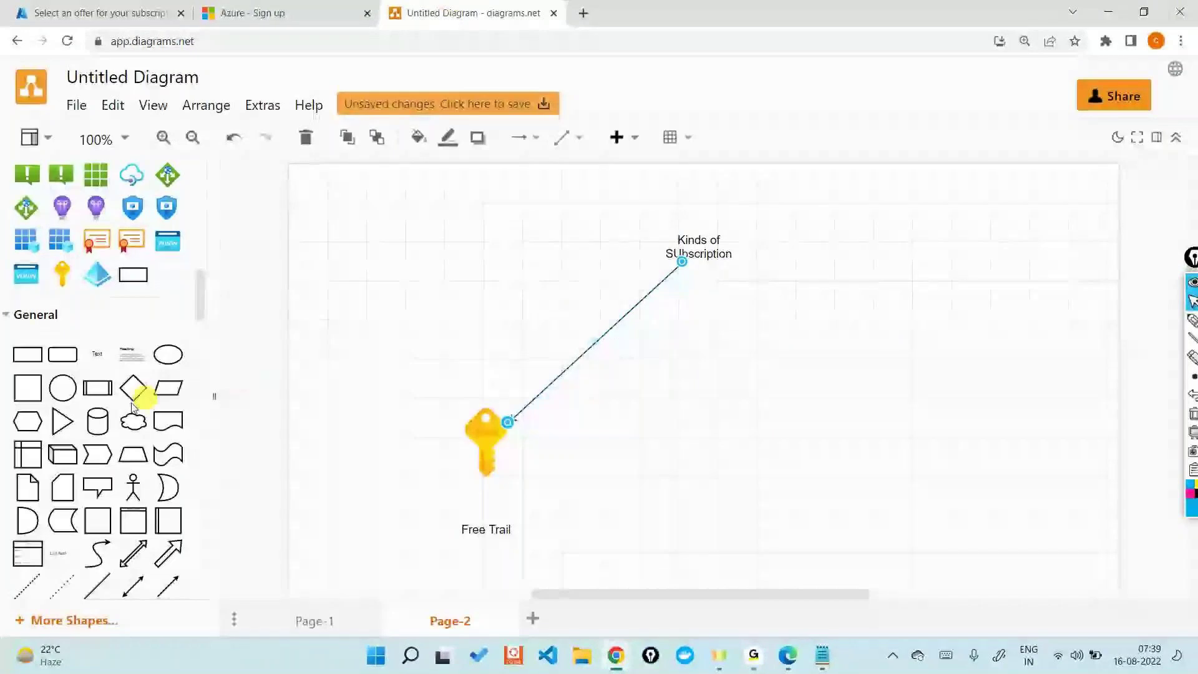
scroll(93, 405, down, 1)
drag(79, 263, 453, 549)
double_click(503, 555)
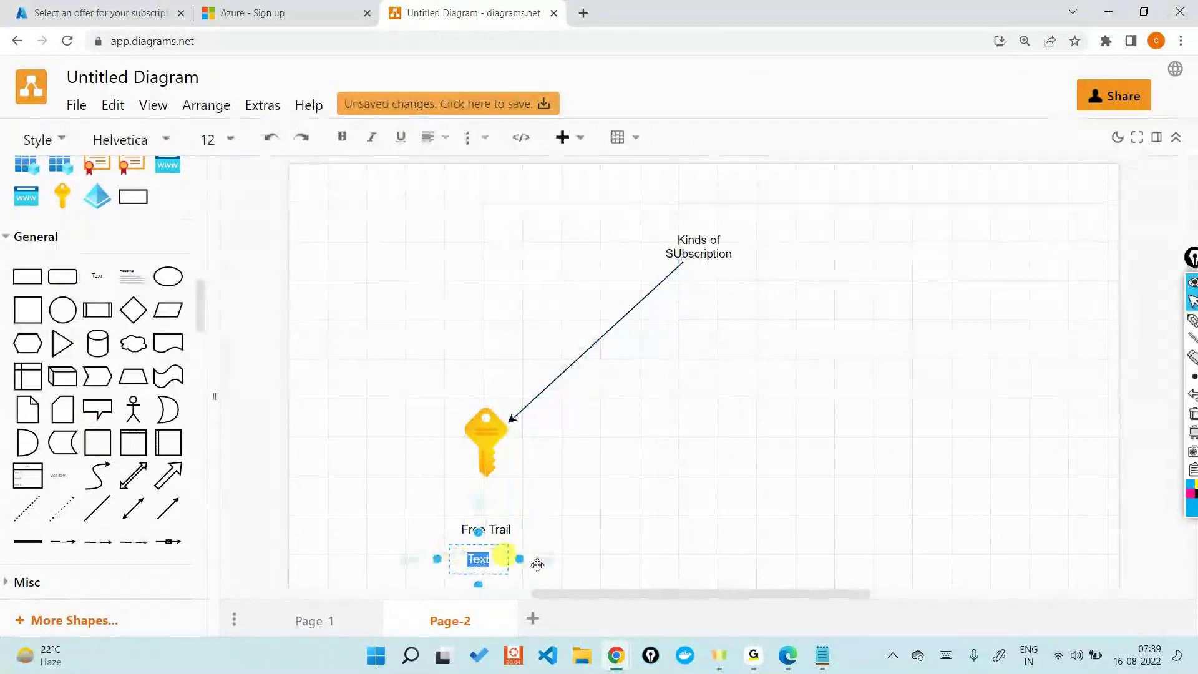
text(30 days)
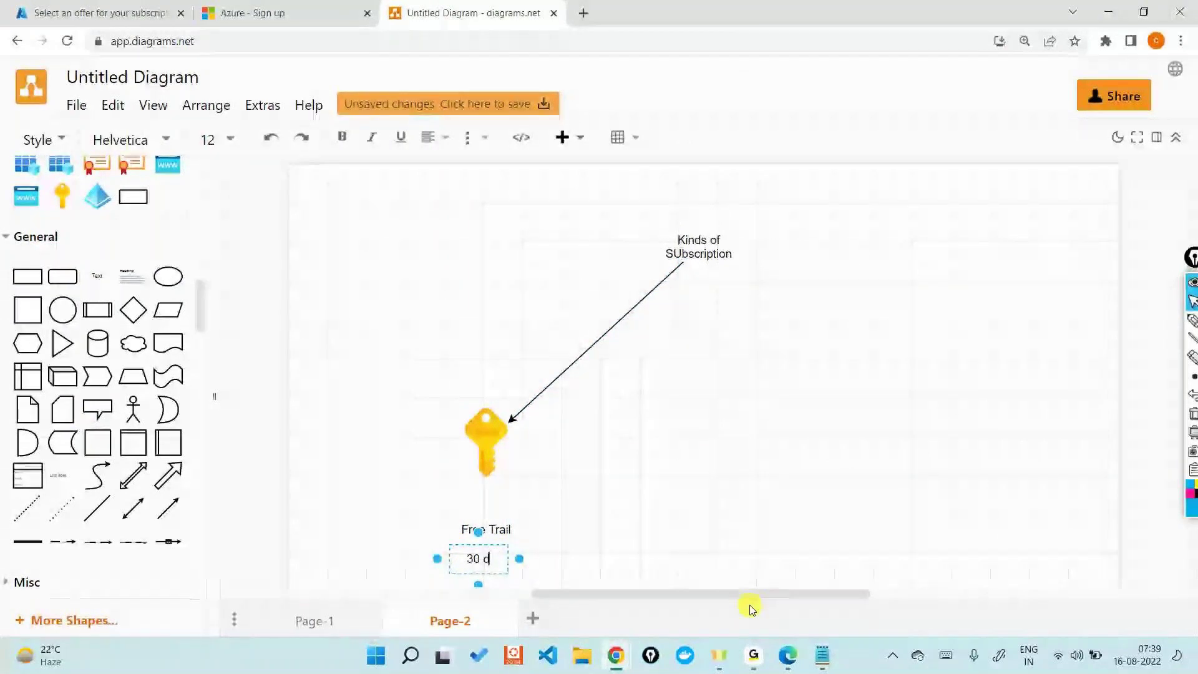
click(703, 428)
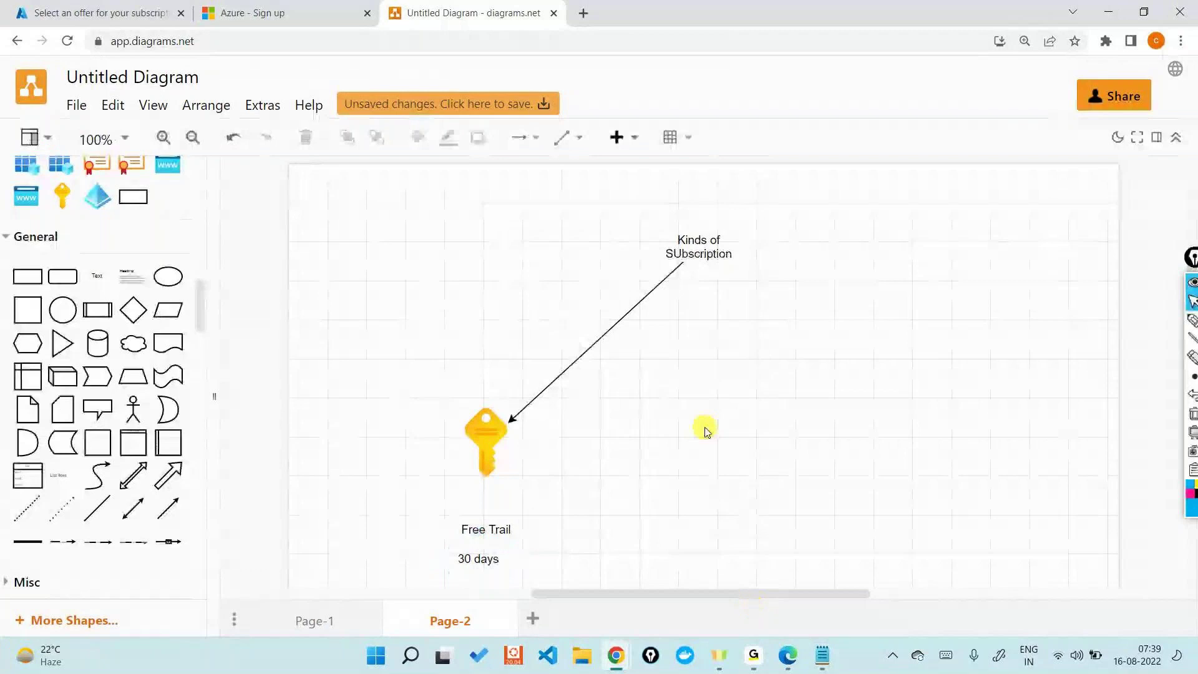
Step: Add a '14,000' label below 30 days and select the Free Trail key
scroll(705, 430, down, 2)
scroll(705, 430, down, 1)
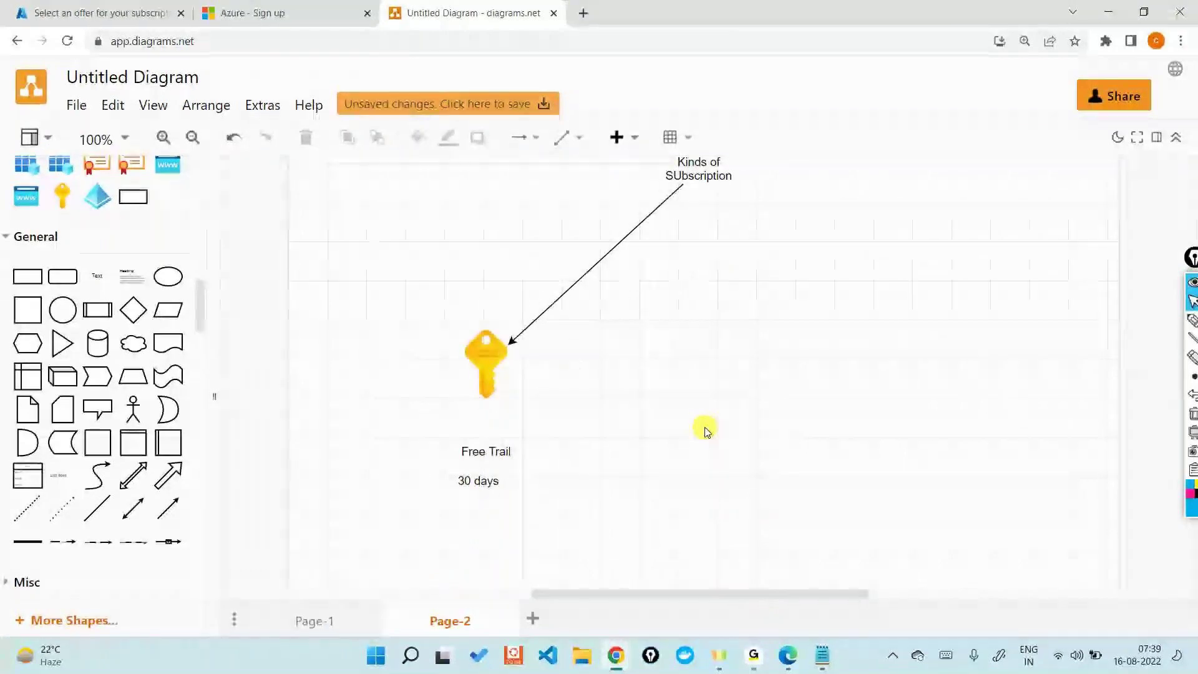
drag(111, 286, 452, 499)
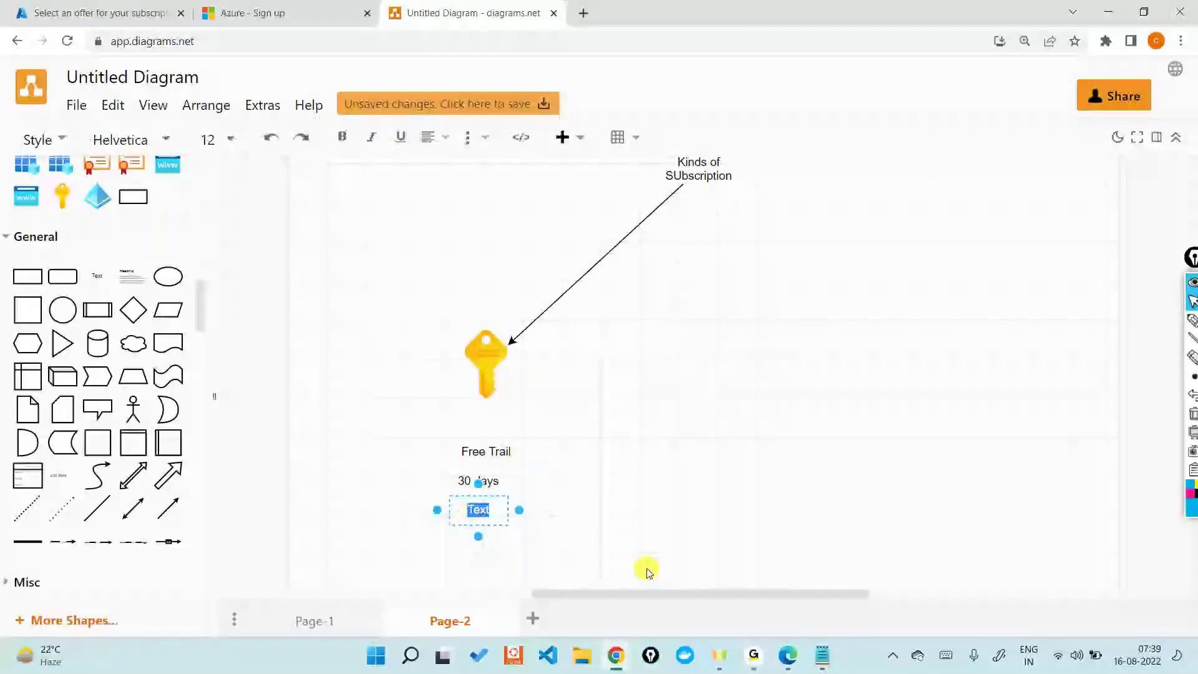
text(14)
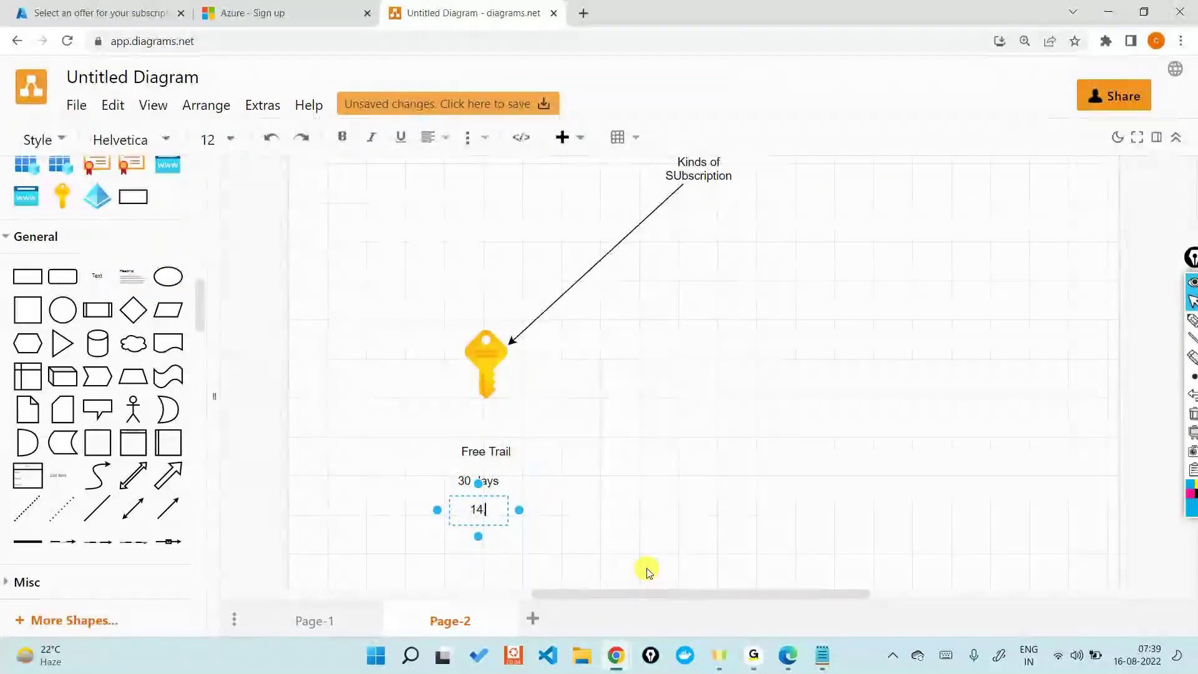
text(,000)
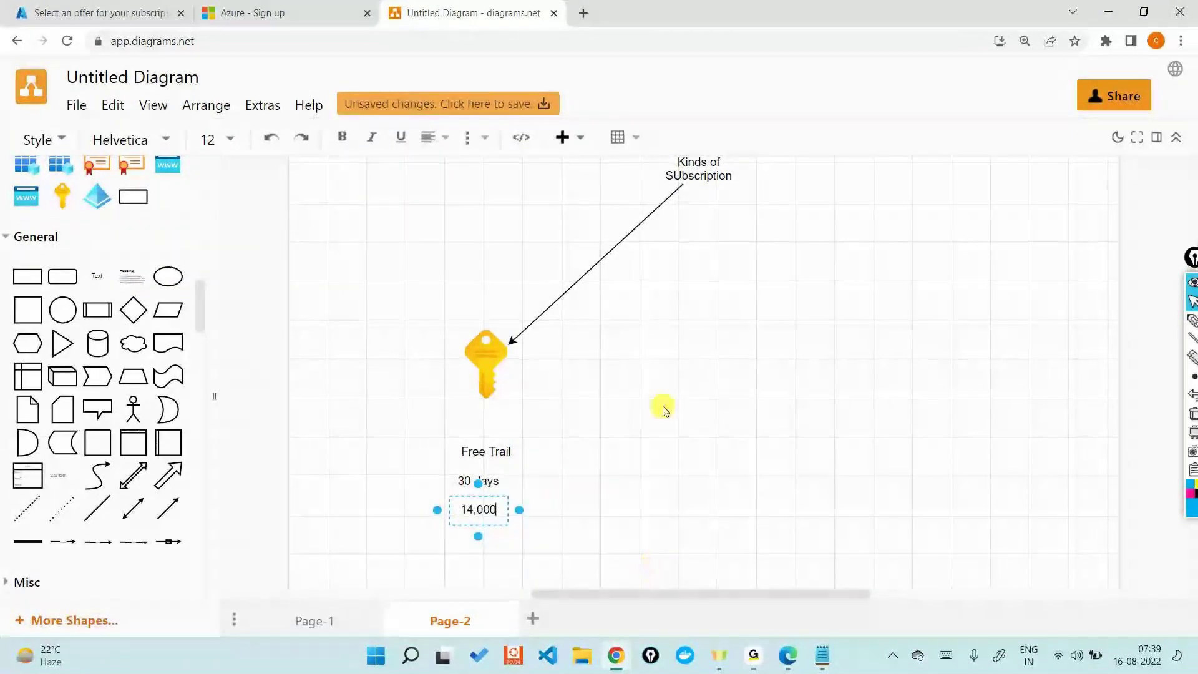
click(664, 409)
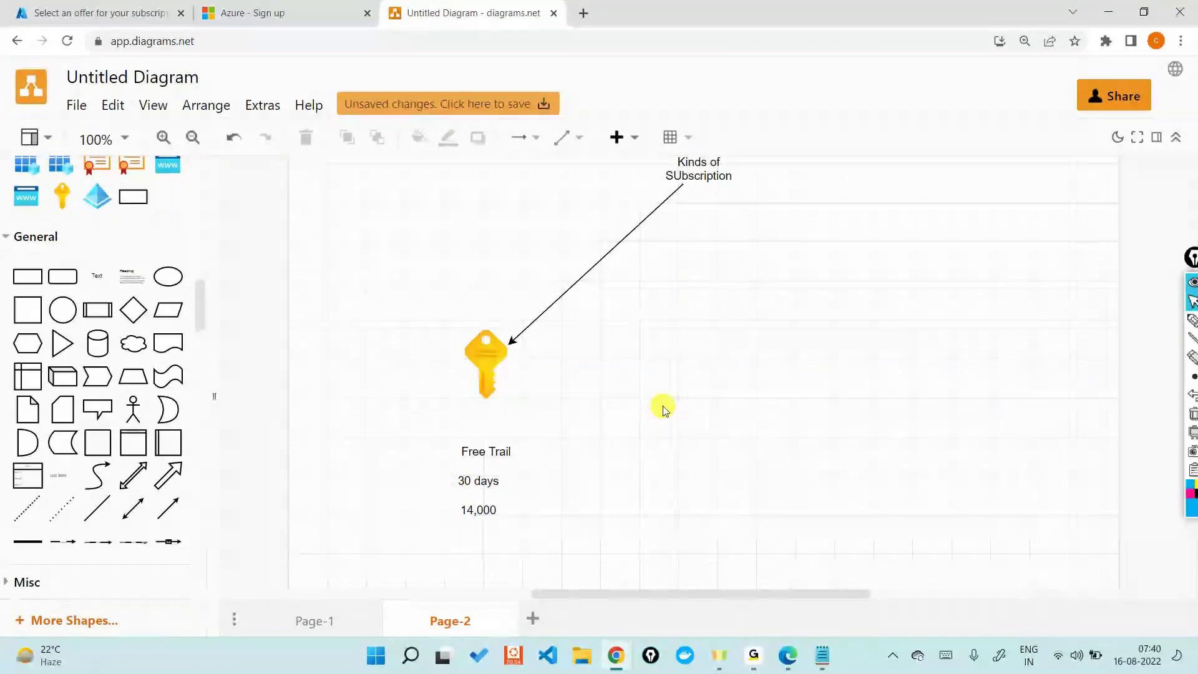
click(492, 344)
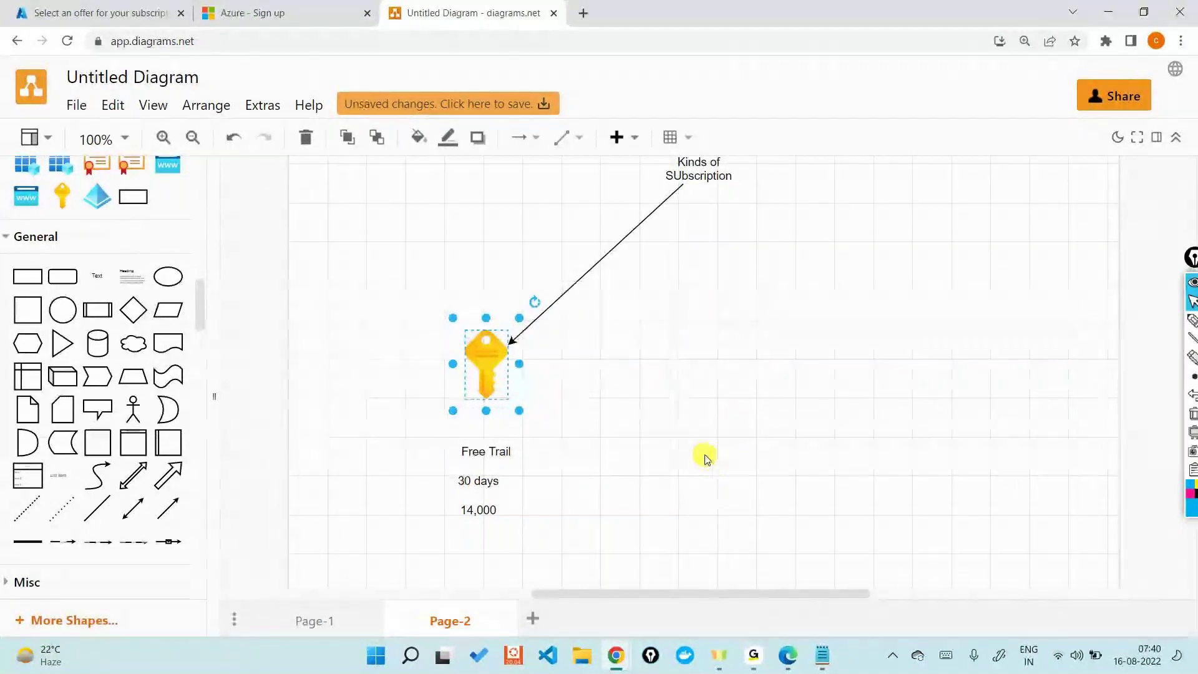
Step: Duplicate the key to the right and label the copy 'Pay-as-you-go'
drag(489, 365, 733, 355)
drag(97, 274, 696, 420)
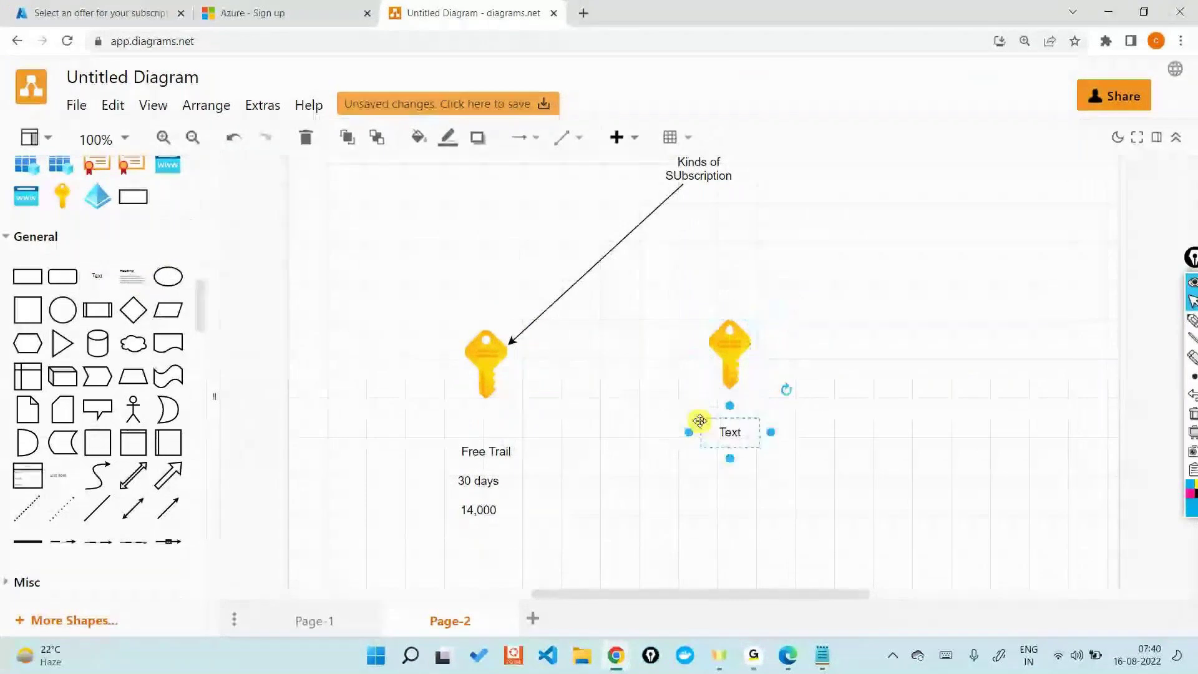
text(Pay)
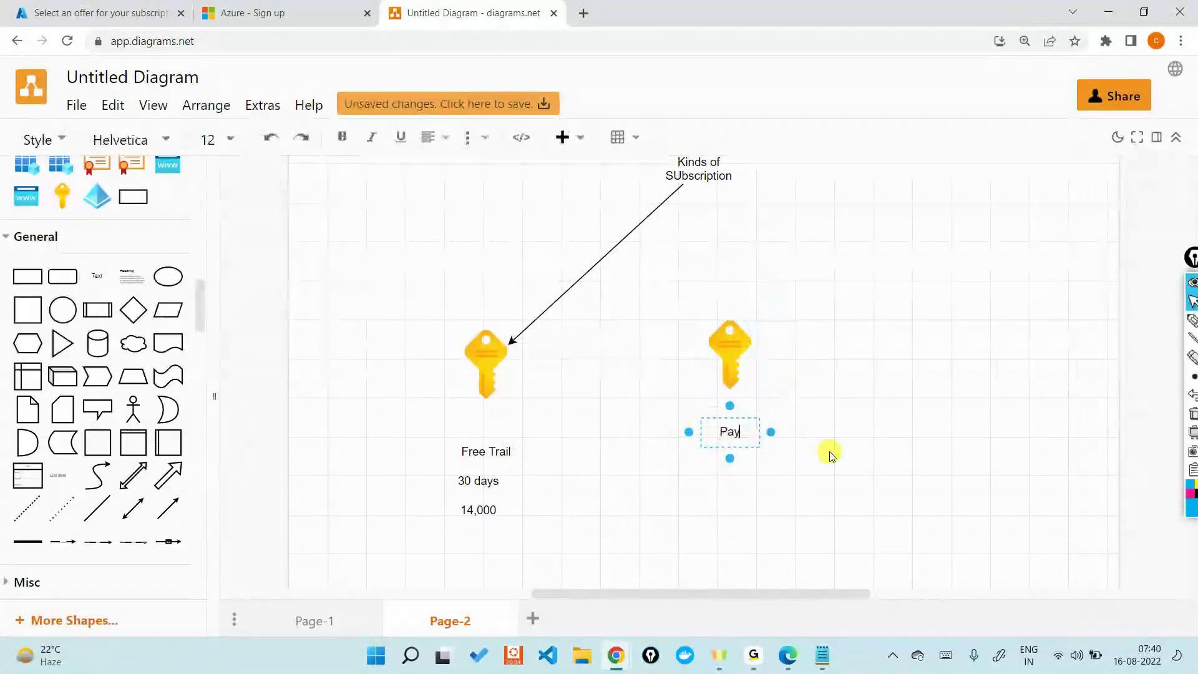
text(-as-yo)
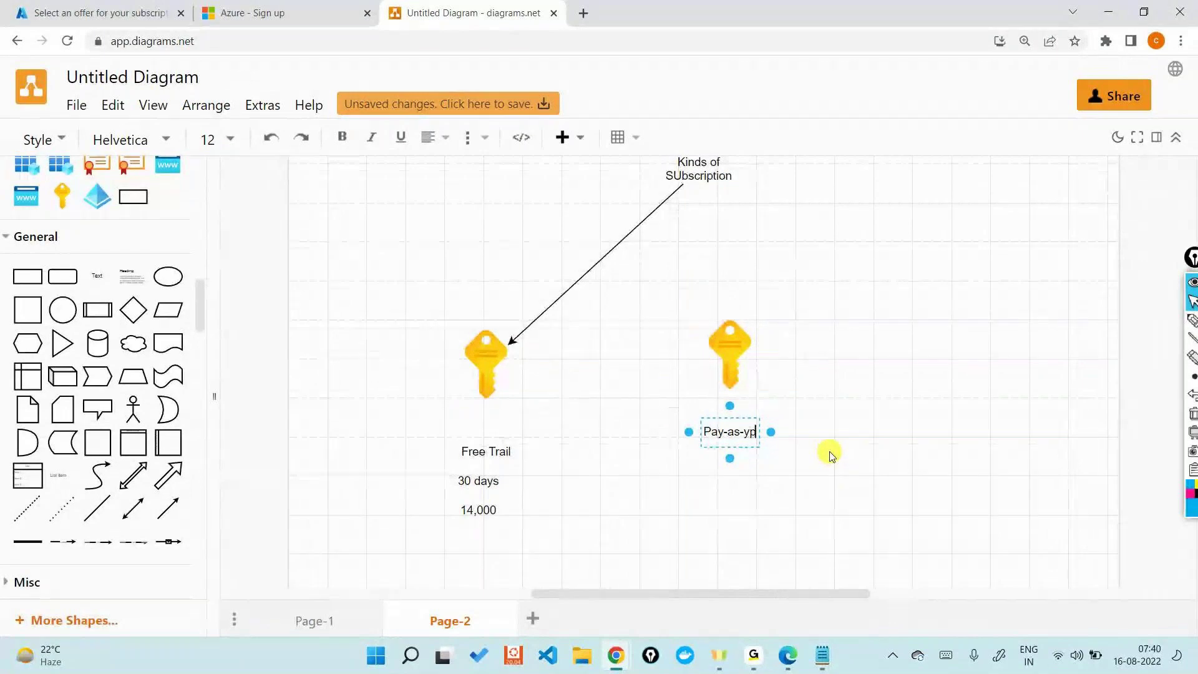
key(BackSpace)
text(ou-go)
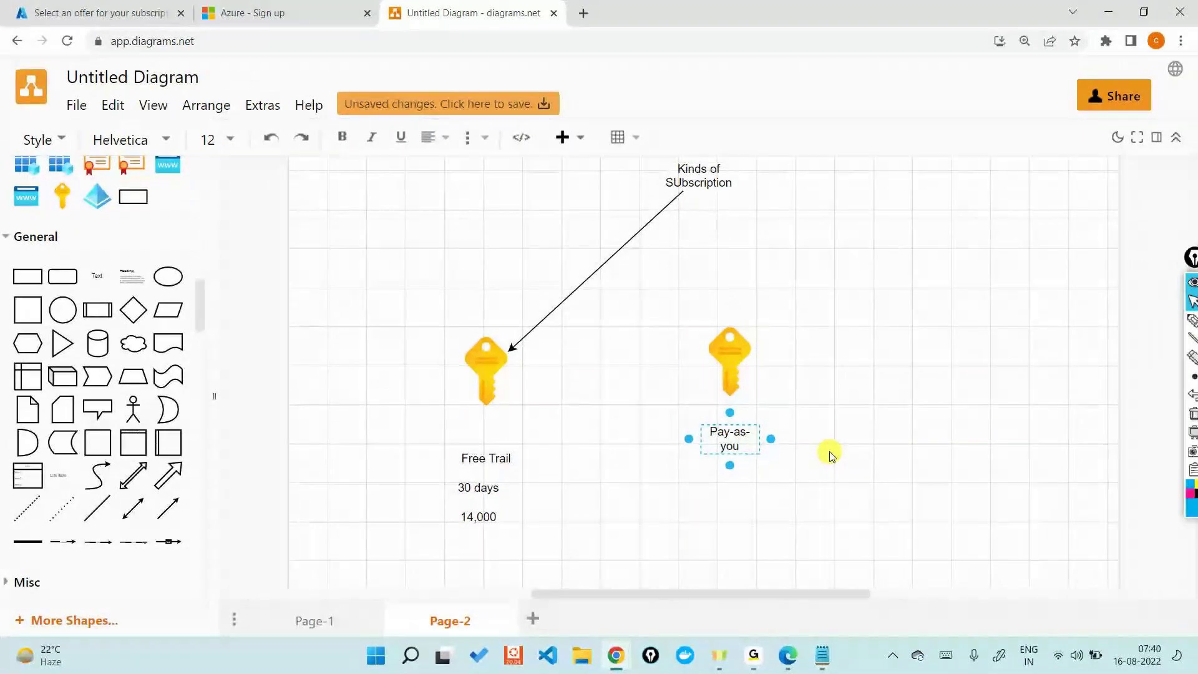
key(Escape)
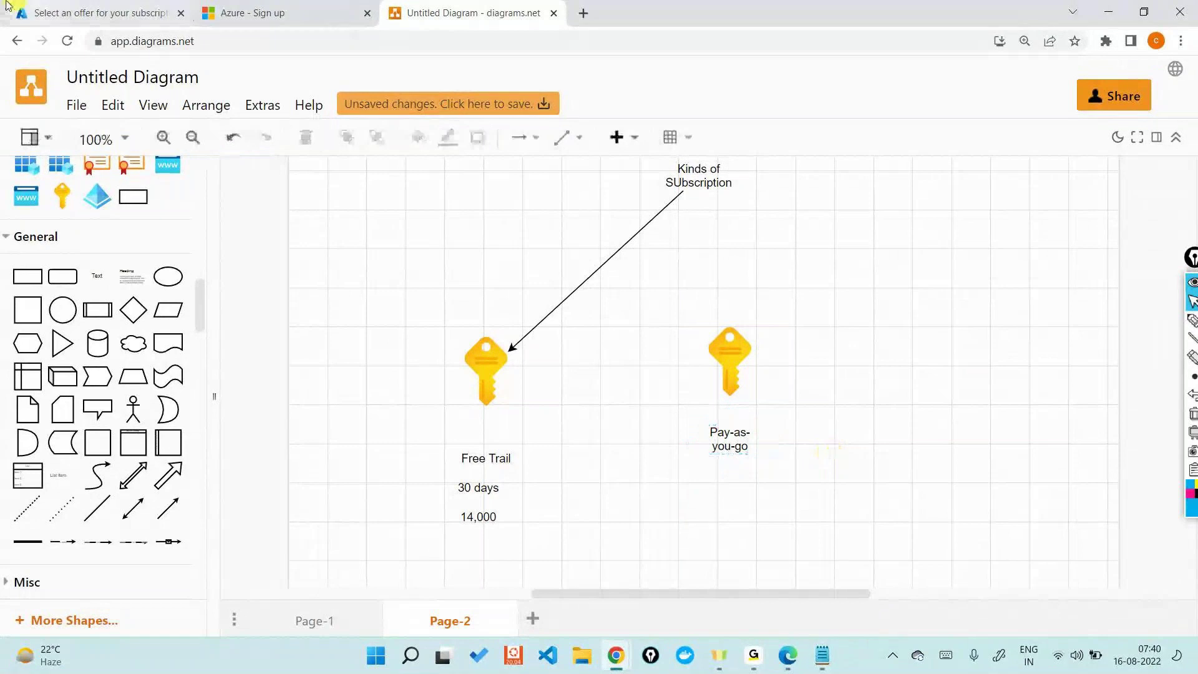
click(94, 12)
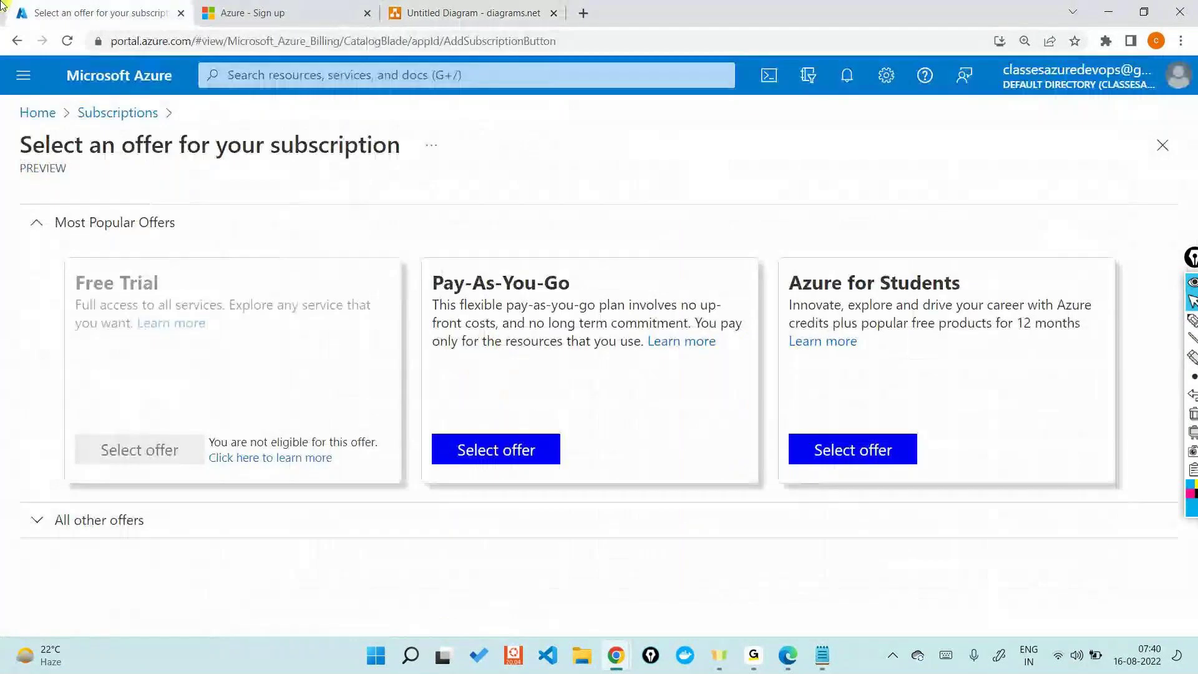
Step: Highlight the Pay-As-You-Go offer name in Azure, then return to the diagram
triple_click(428, 278)
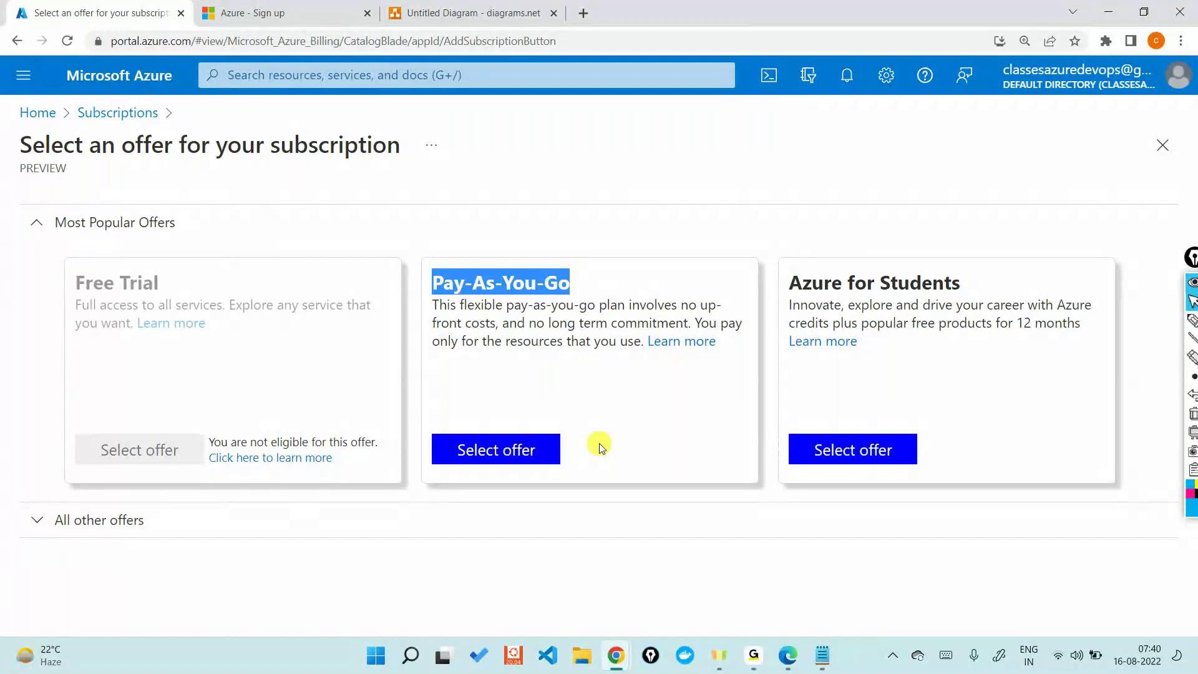
click(465, 12)
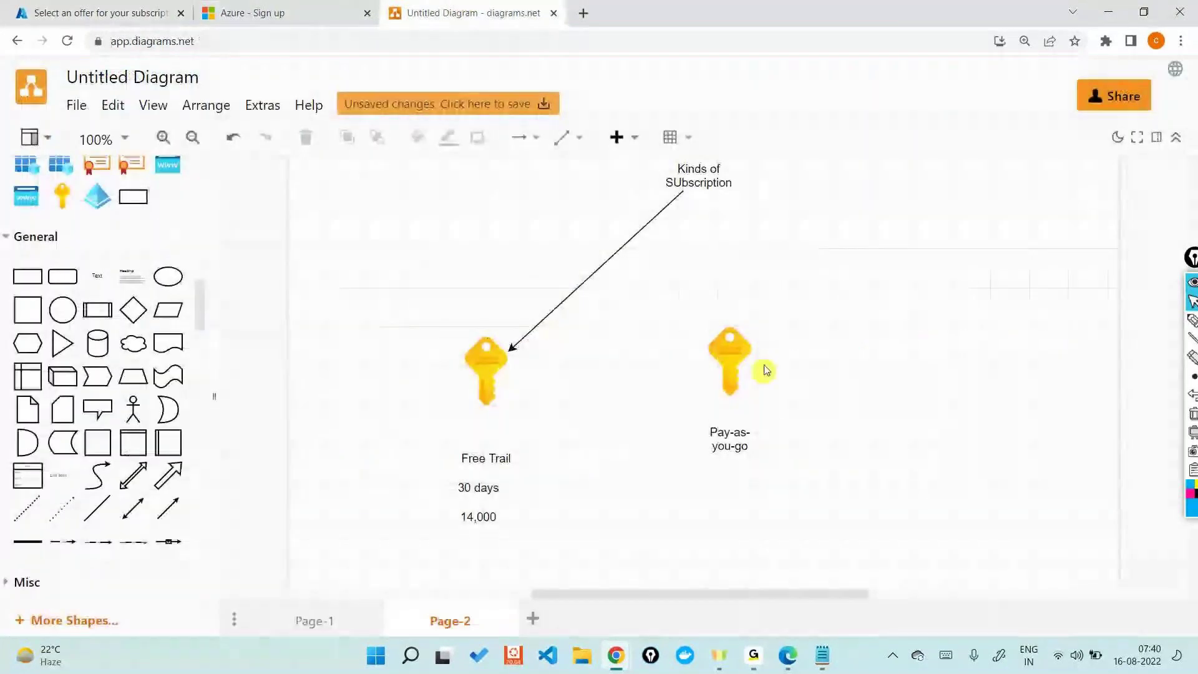
Step: Add a text label reading 'Billing - Monthy' beneath the Pay-as-you-go key
click(756, 416)
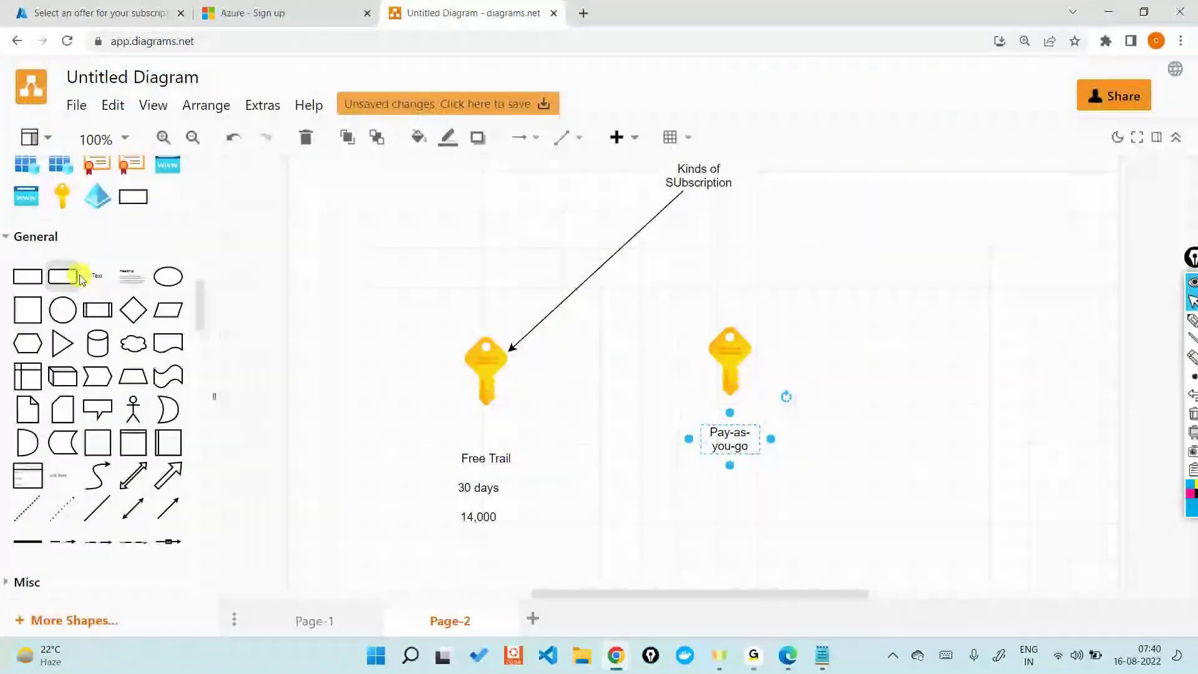
drag(89, 279, 705, 495)
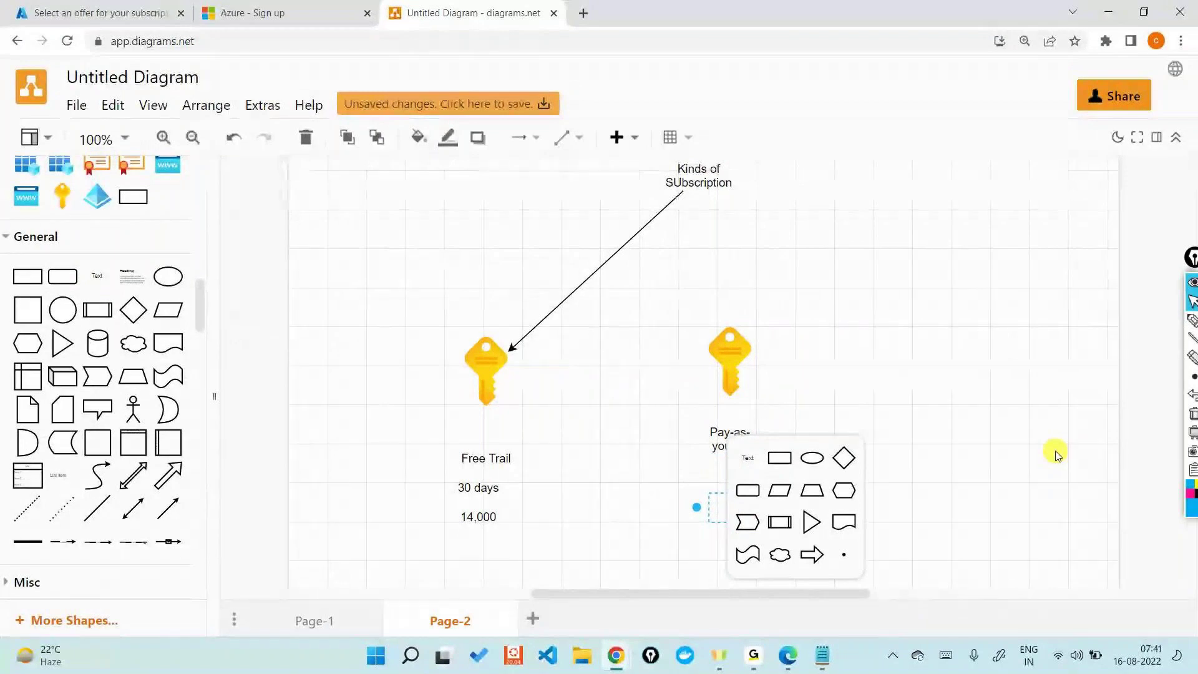
click(958, 416)
double_click(737, 506)
text(B)
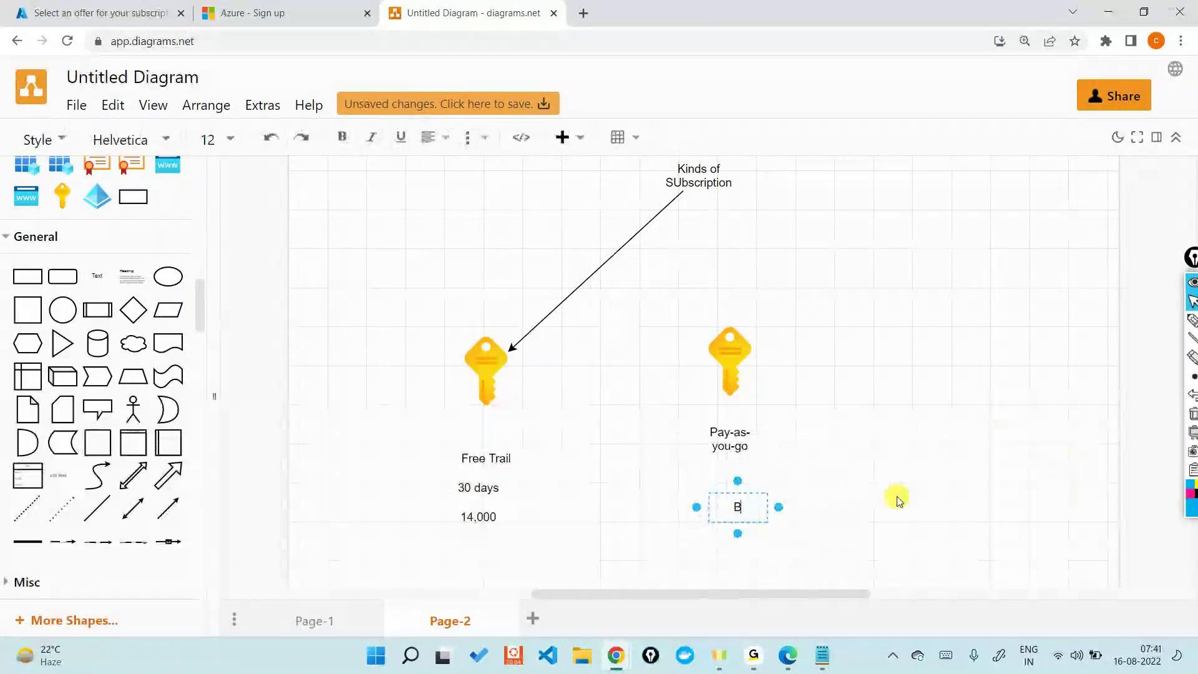
text(illing)
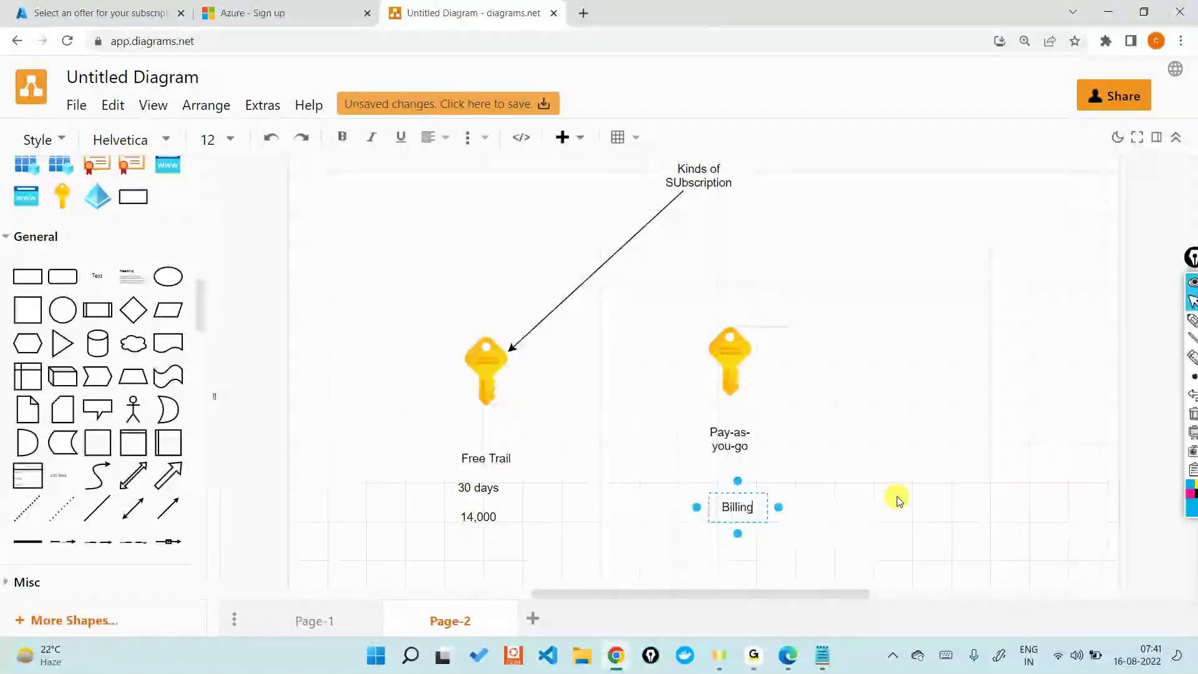
text( - Month)
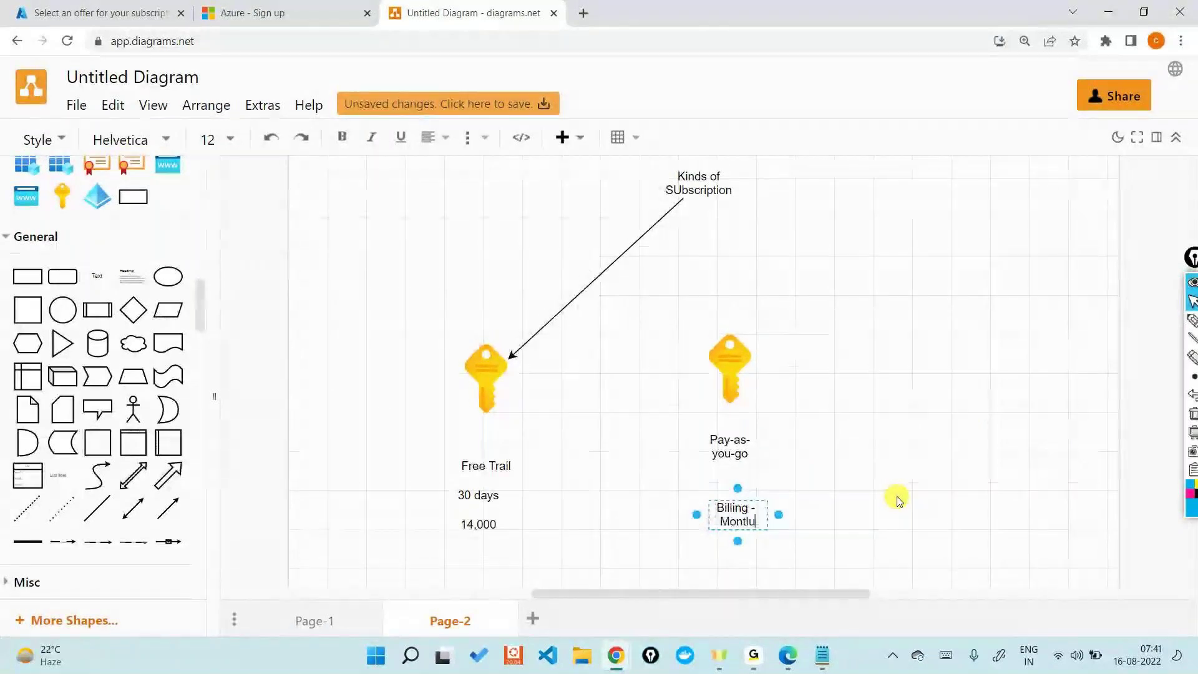
text(y)
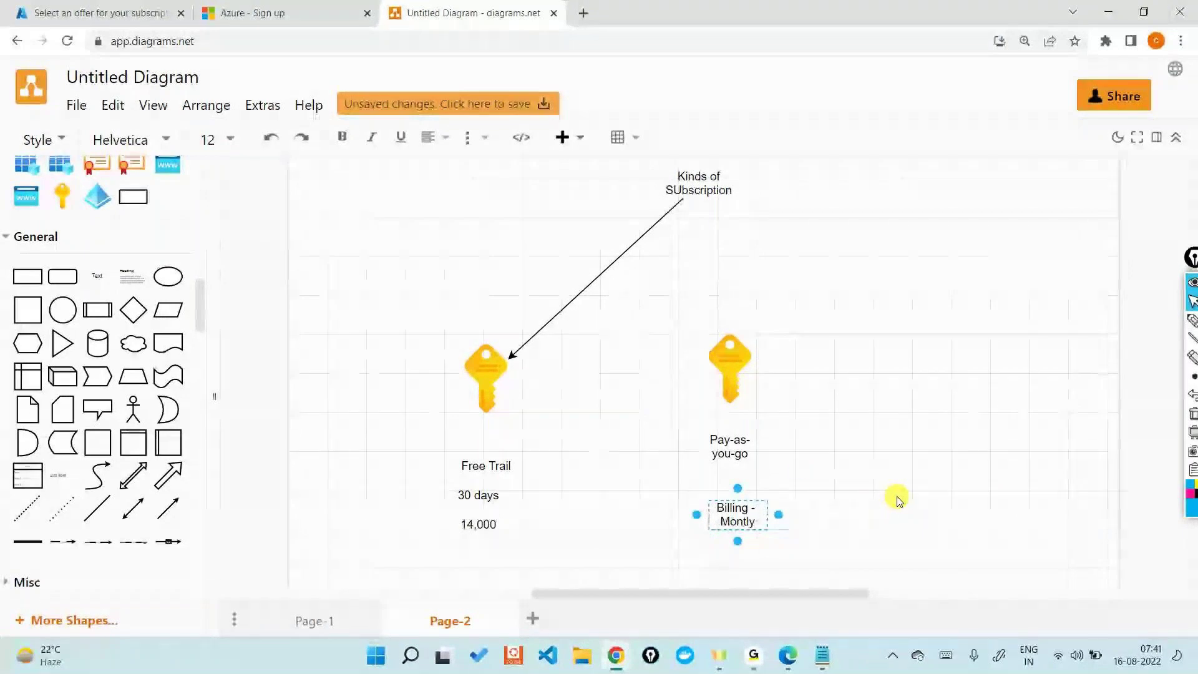
click(899, 499)
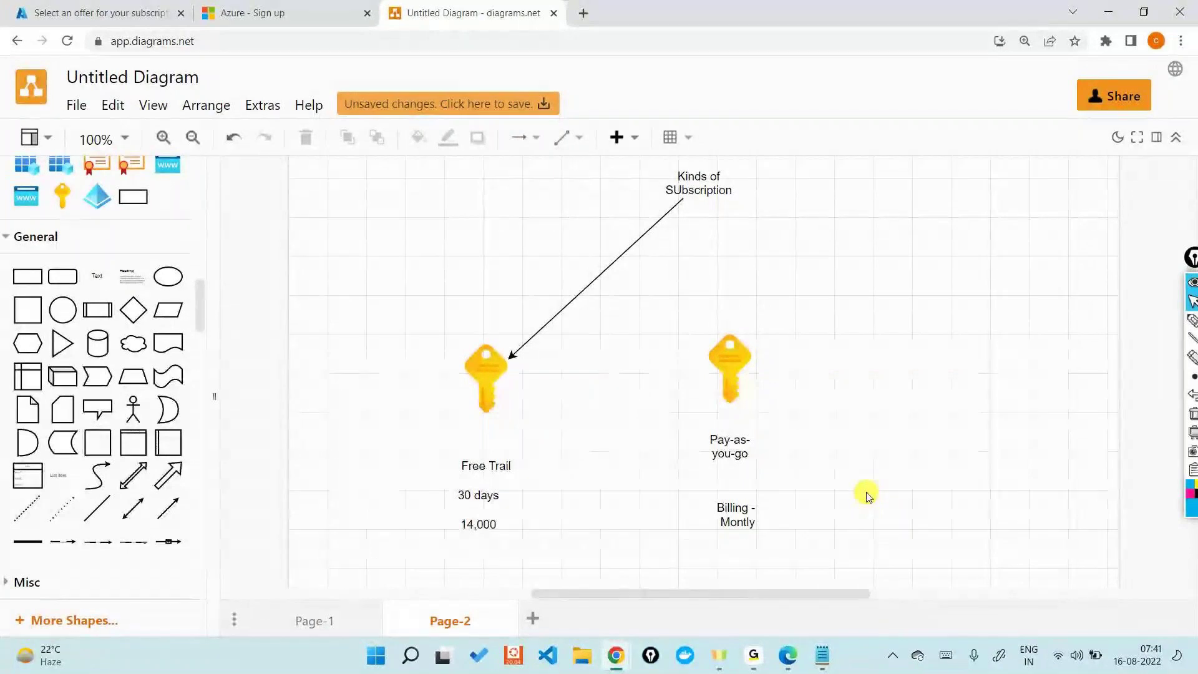
Step: Connect an arrow from Kinds of SUbscription to the Pay-as-you-go key
click(699, 187)
mouse_move(699, 242)
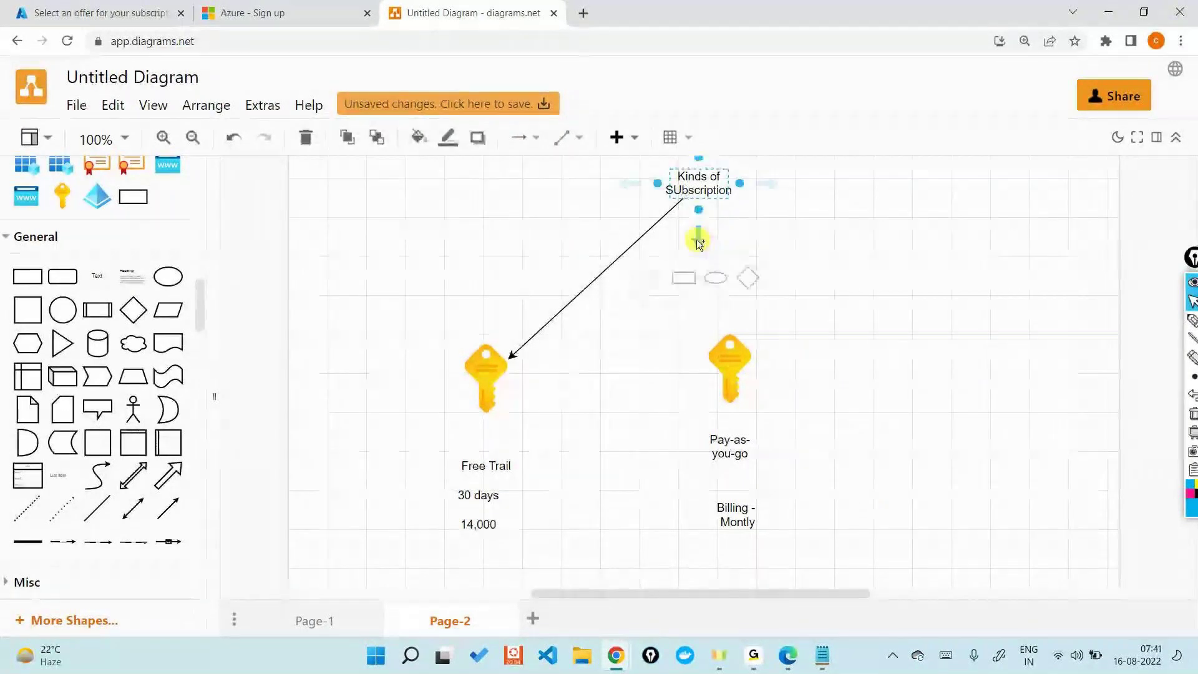
drag(699, 242, 728, 365)
click(730, 446)
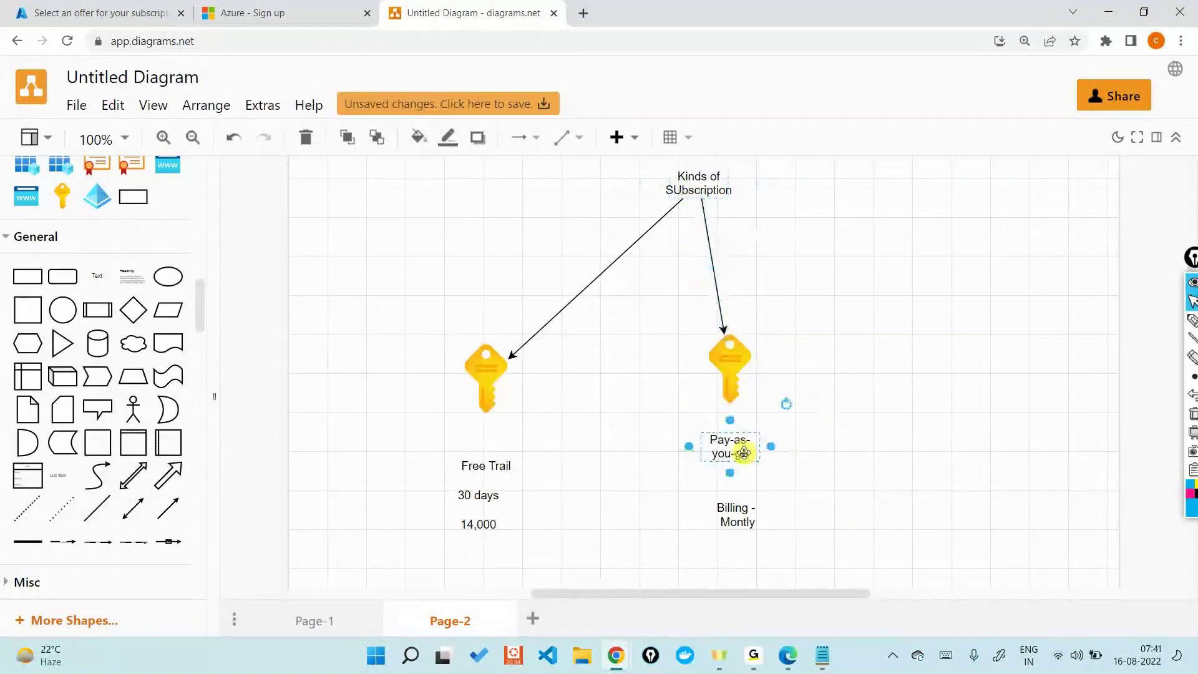
click(724, 358)
Step: Place an Azure icon from the shape panel above the Kinds of SUbscription label
click(477, 383)
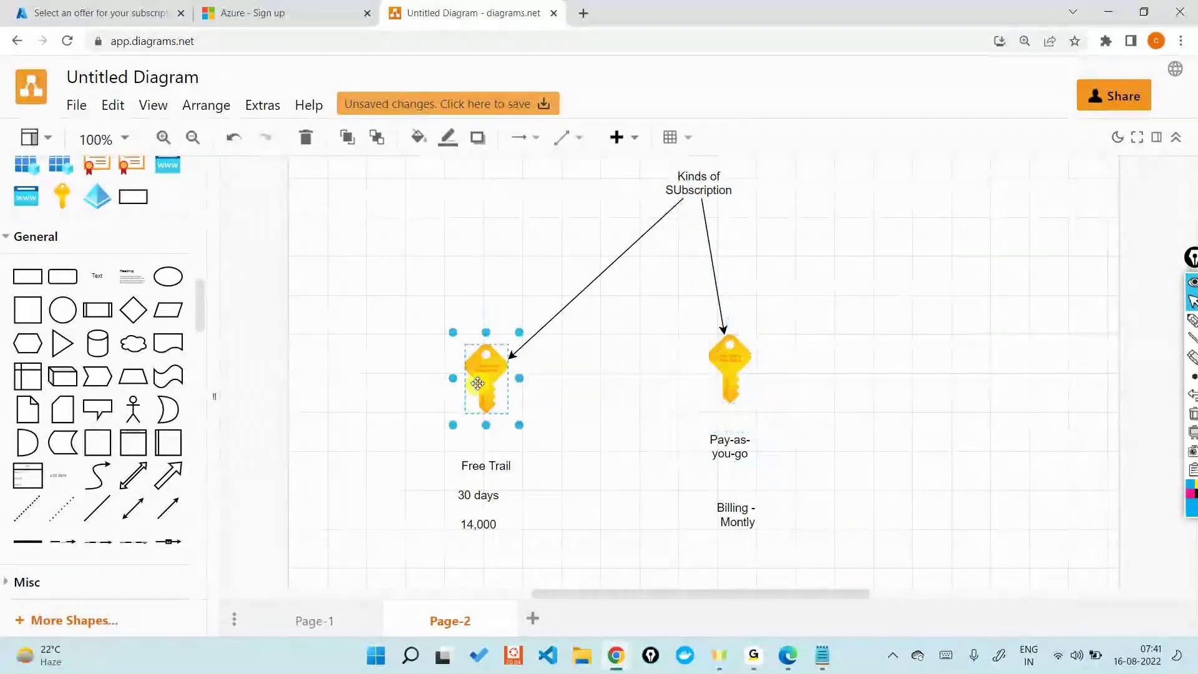
scroll(452, 316, up, 3)
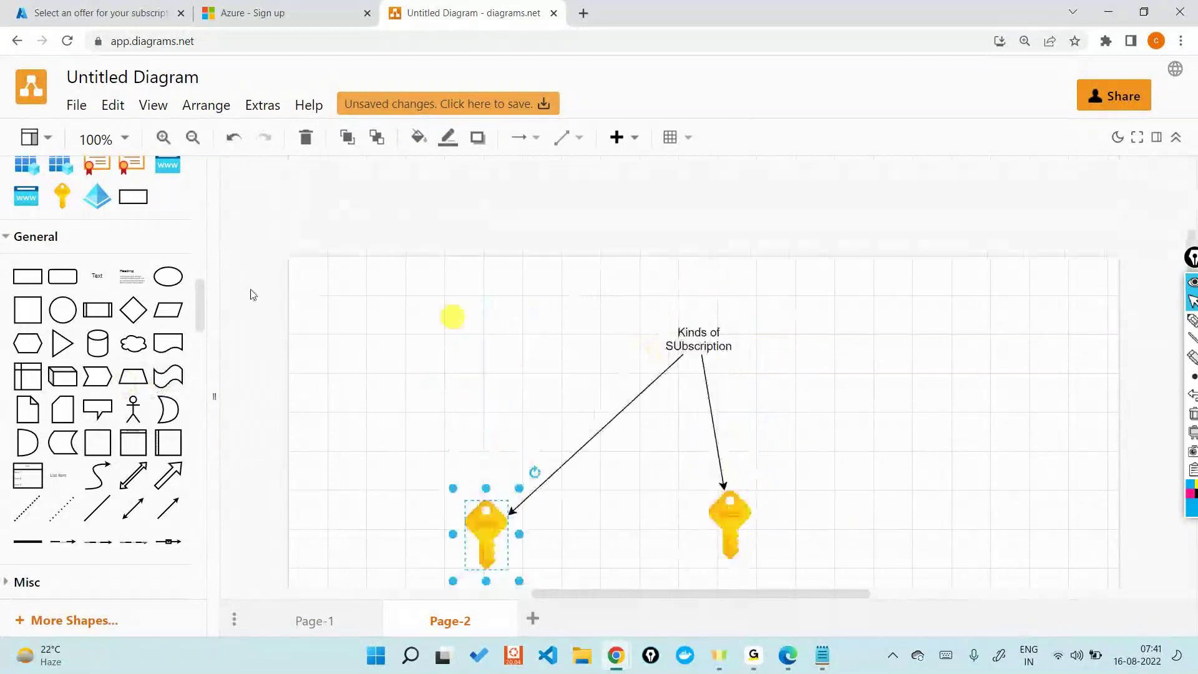
drag(120, 268, 665, 261)
click(959, 371)
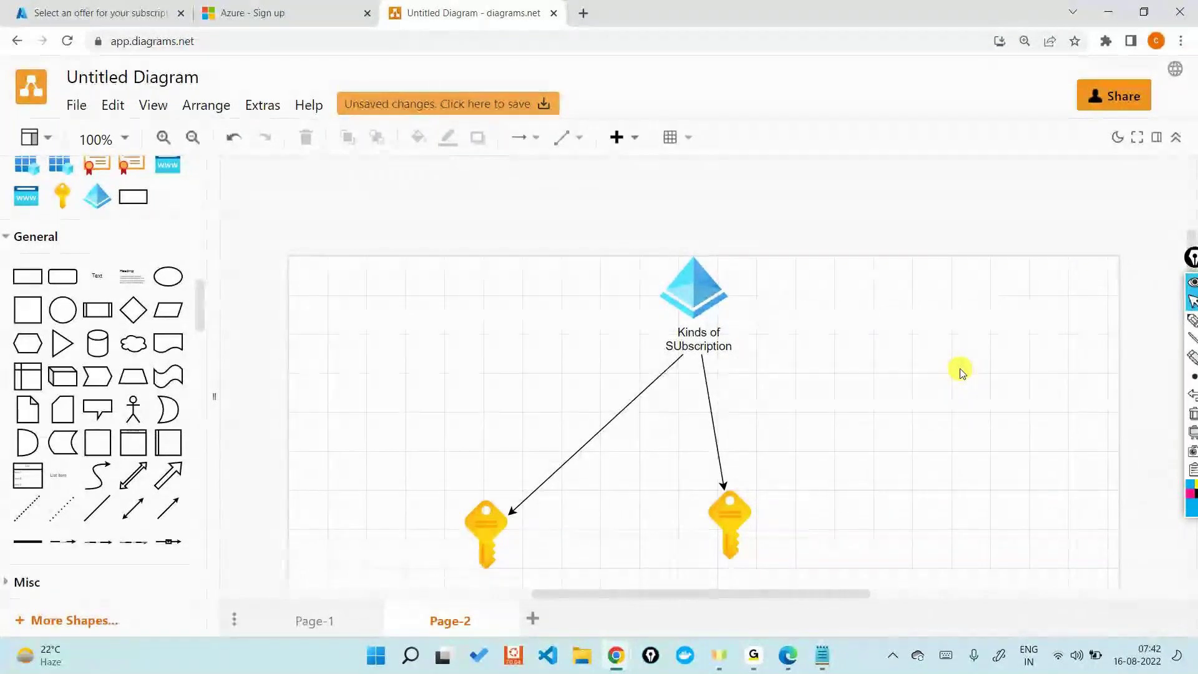
scroll(958, 370, down, 1)
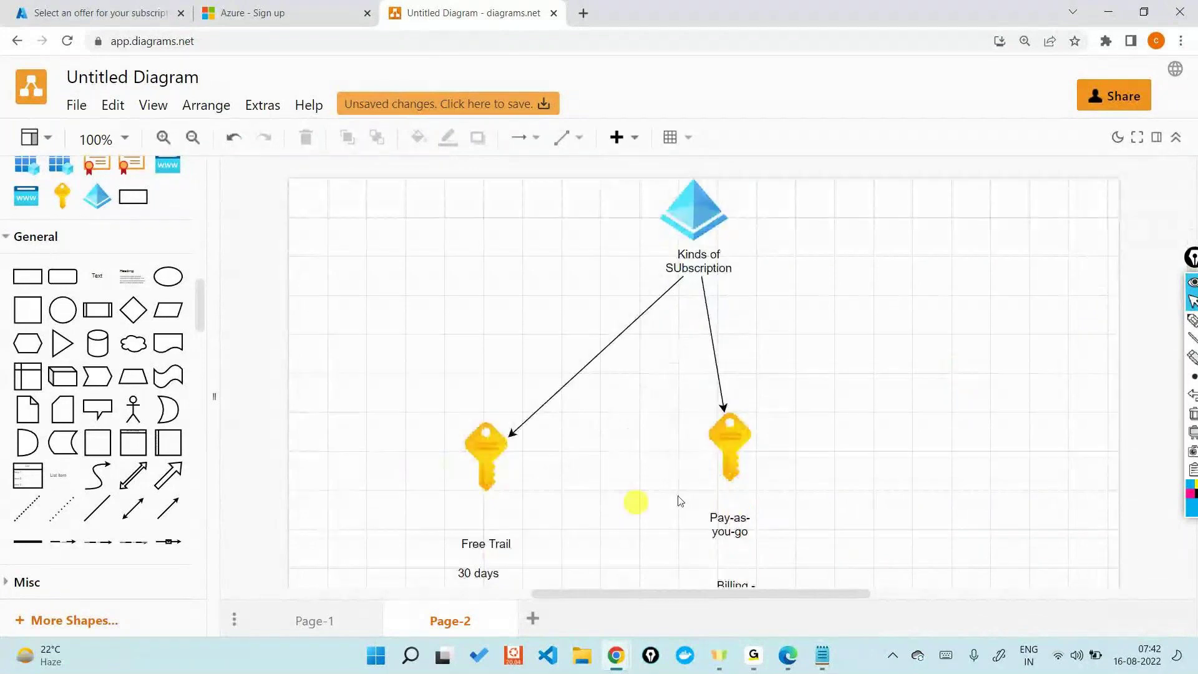
click(747, 438)
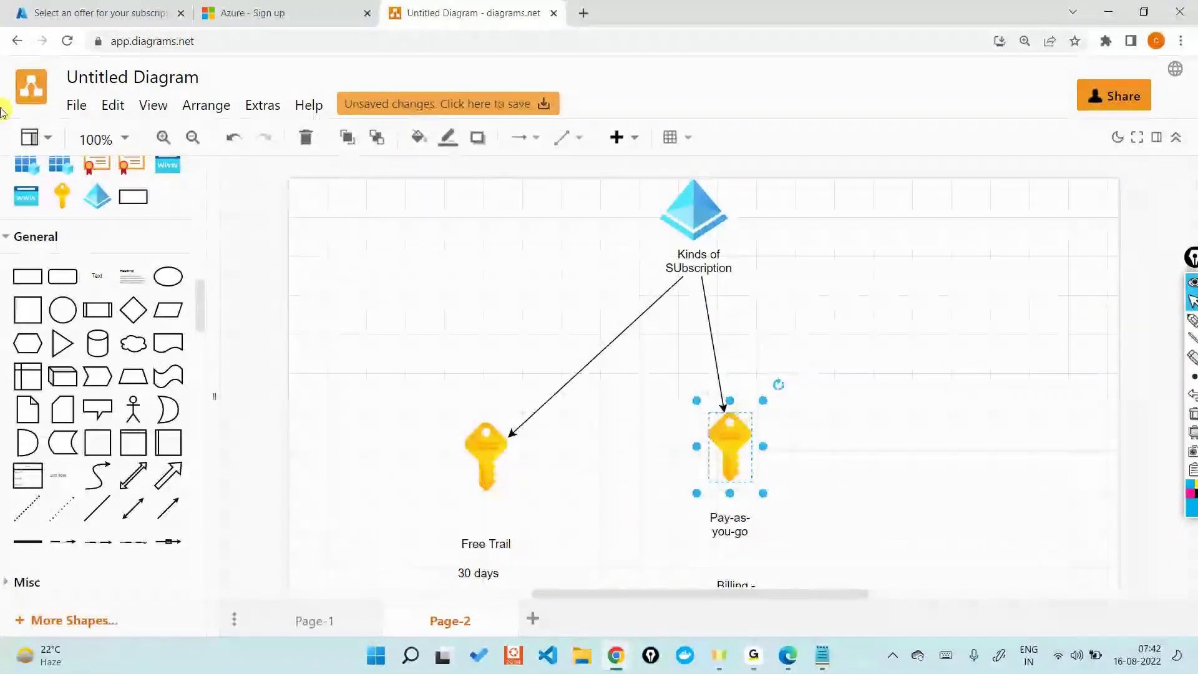
Step: On the subscription offers page, highlight the Azure for Students title and its 12 months duration
click(262, 12)
click(96, 7)
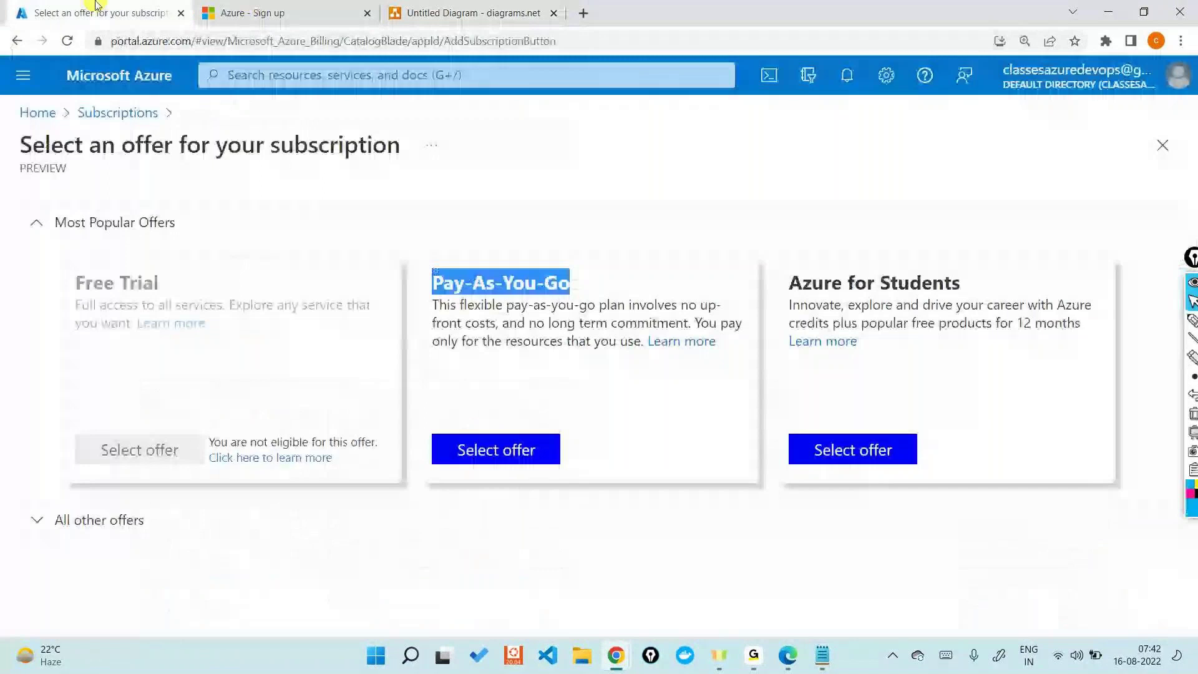
triple_click(850, 284)
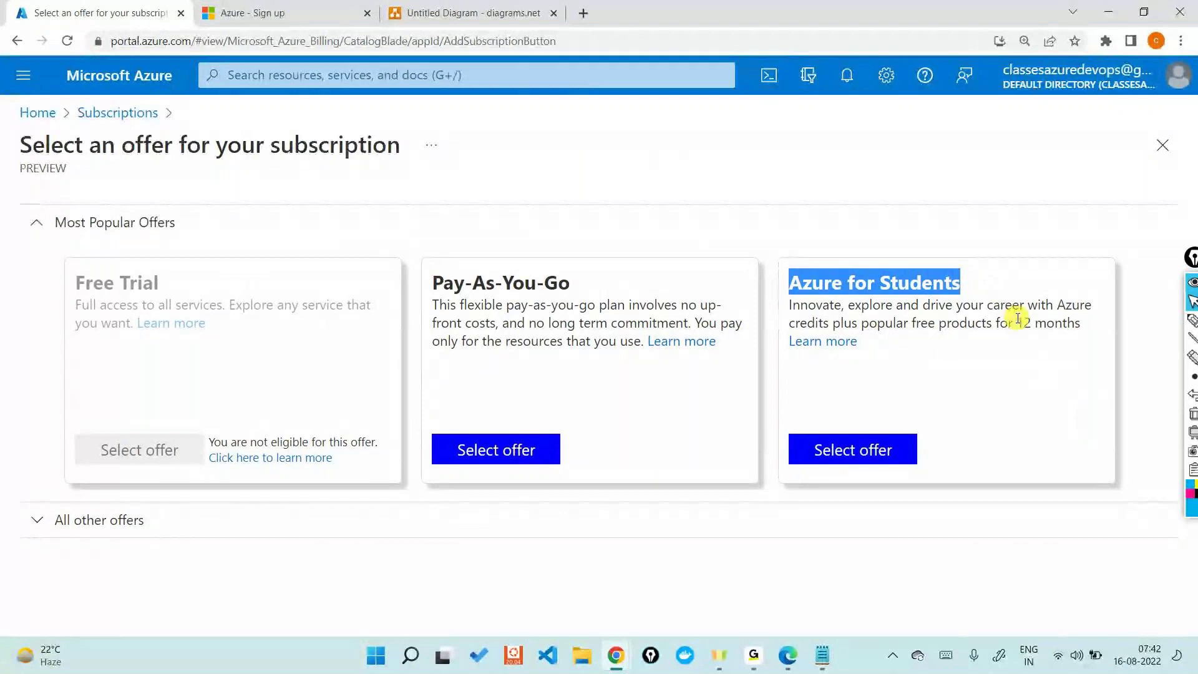
drag(1015, 321, 1083, 341)
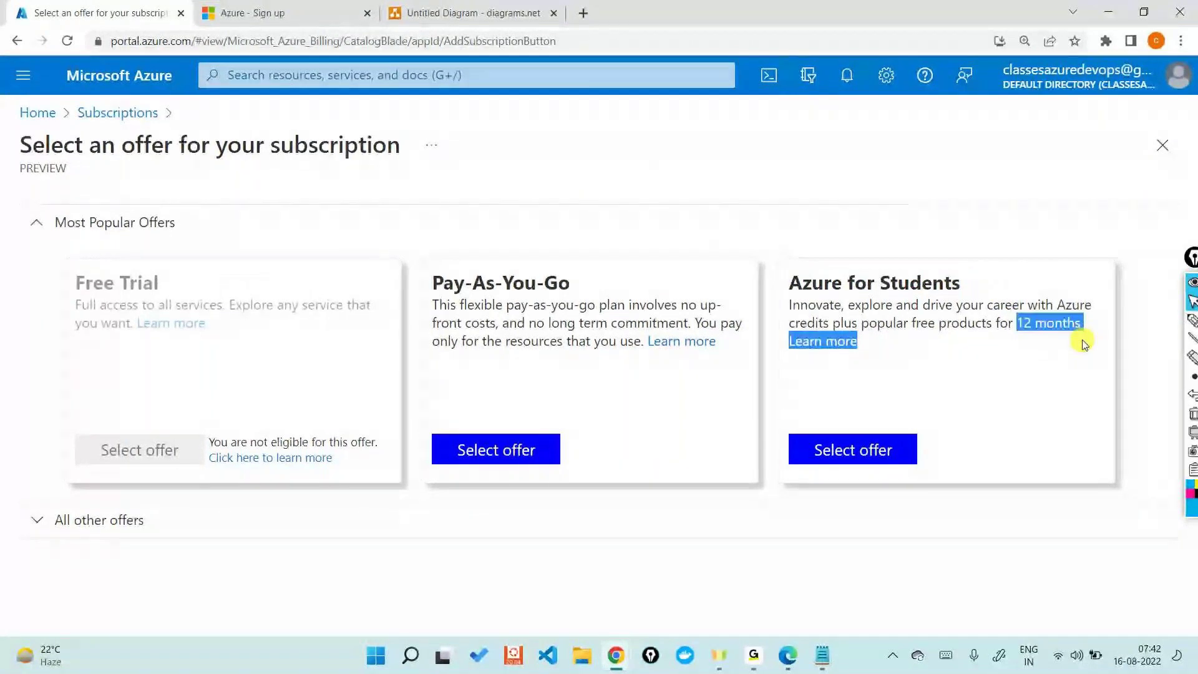
Step: Expand All other offers and browse down through the Visual Studio subscription offers
click(109, 529)
scroll(382, 355, down, 3)
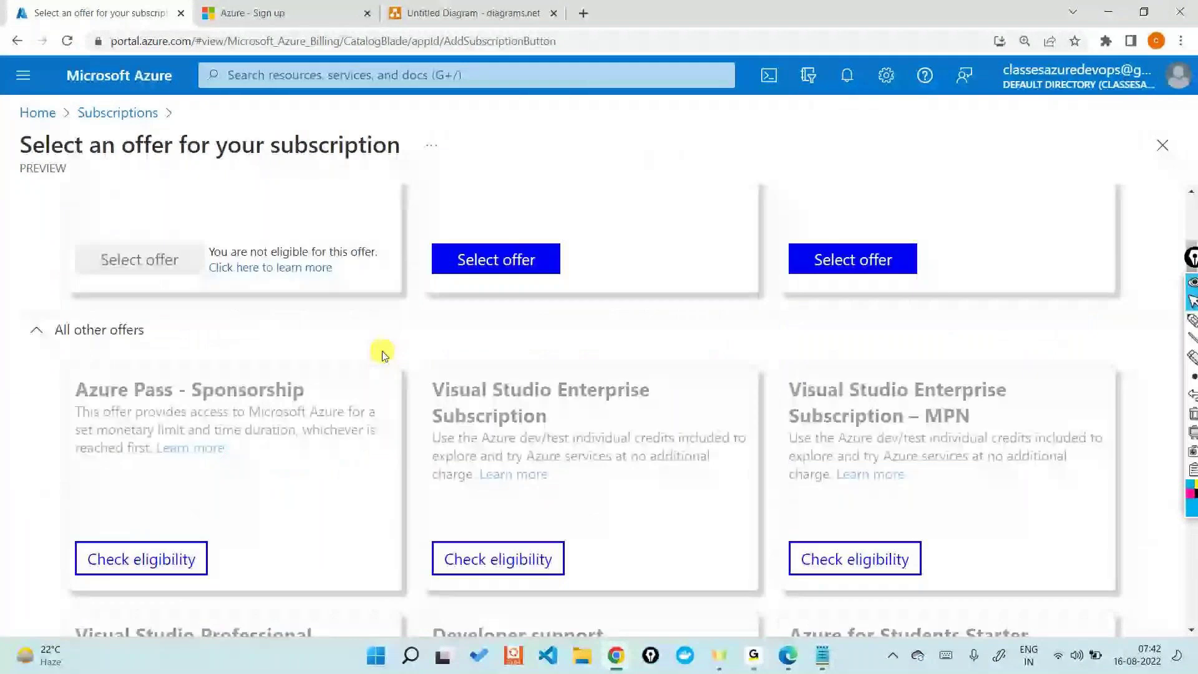
scroll(382, 355, down, 1)
scroll(382, 355, down, 1)
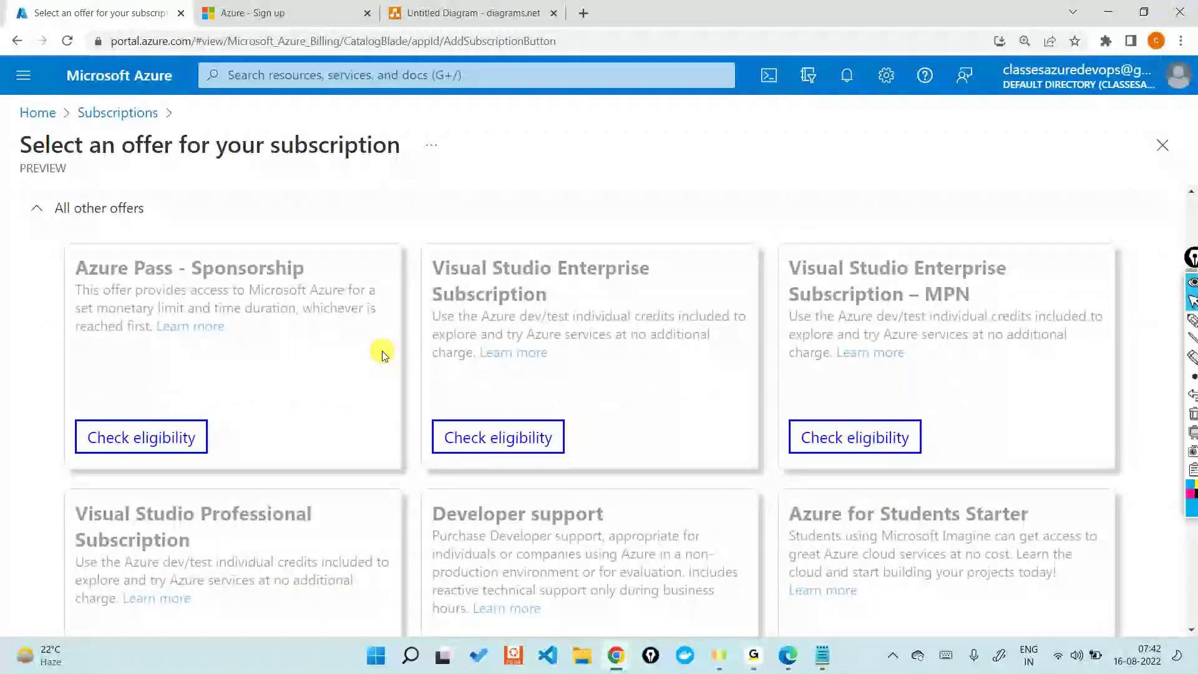
triple_click(452, 257)
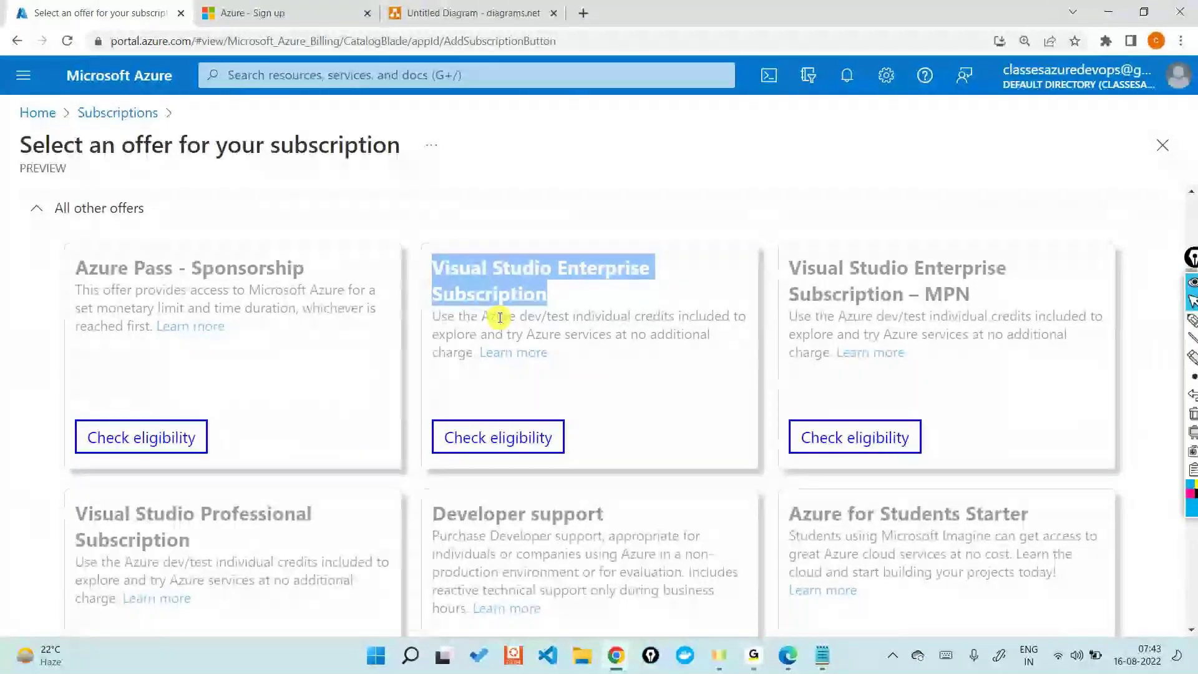
scroll(500, 317, down, 3)
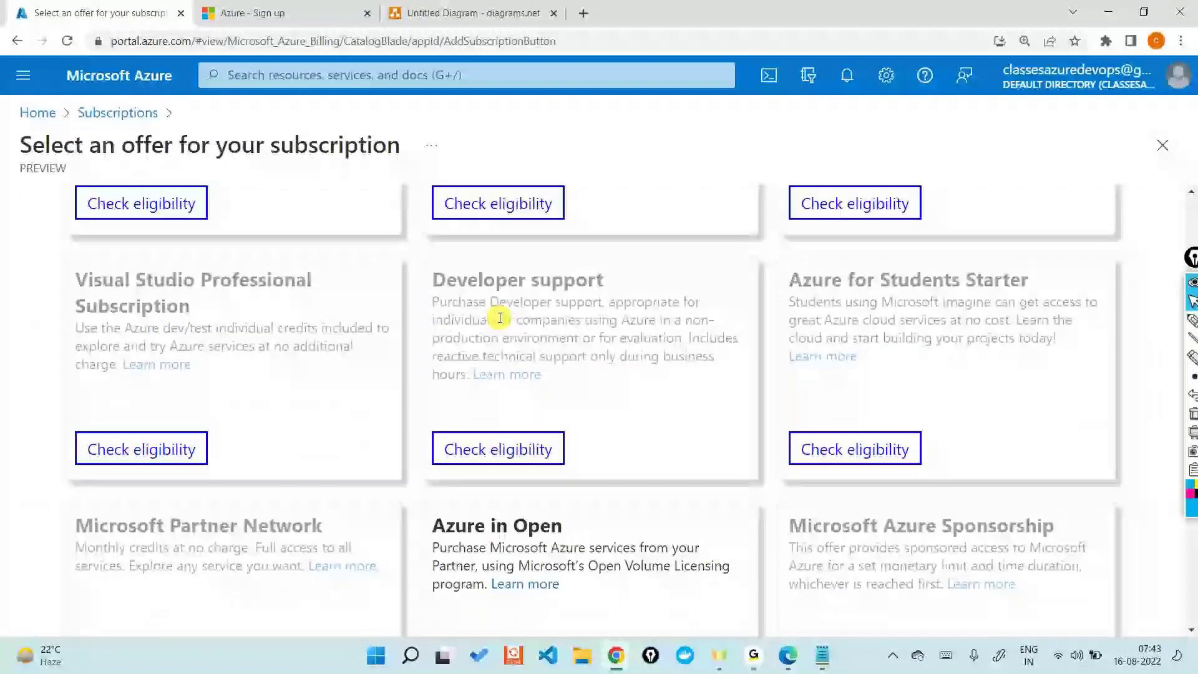
scroll(500, 317, down, 3)
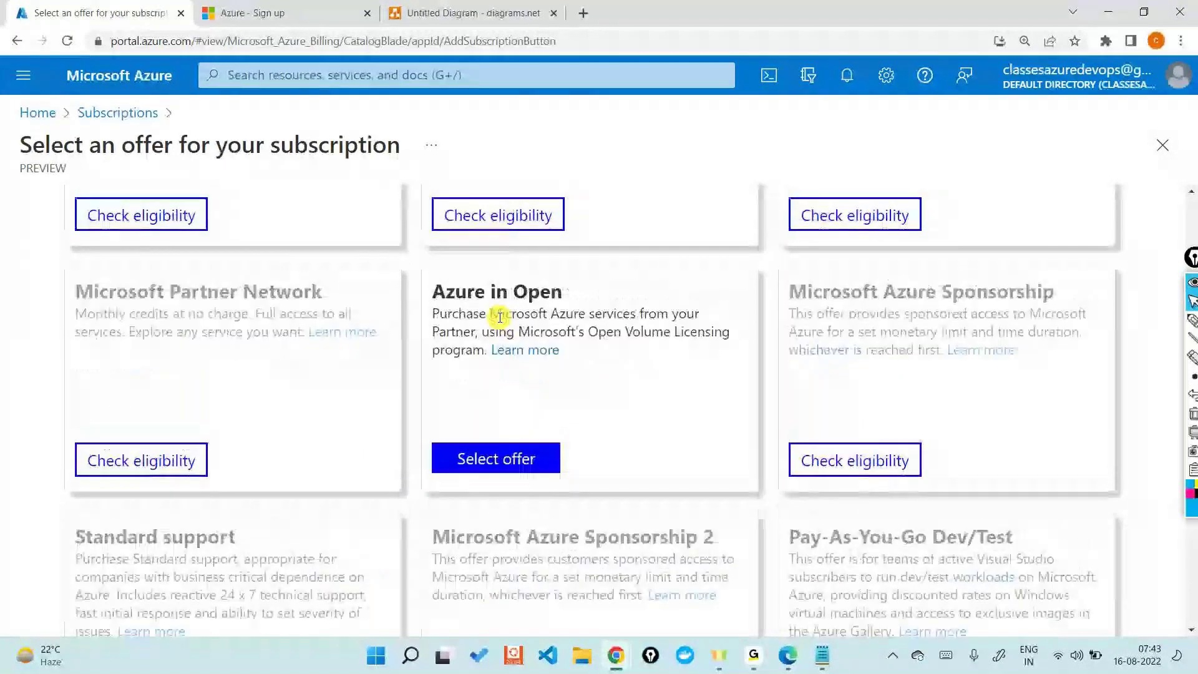
scroll(500, 318, down, 4)
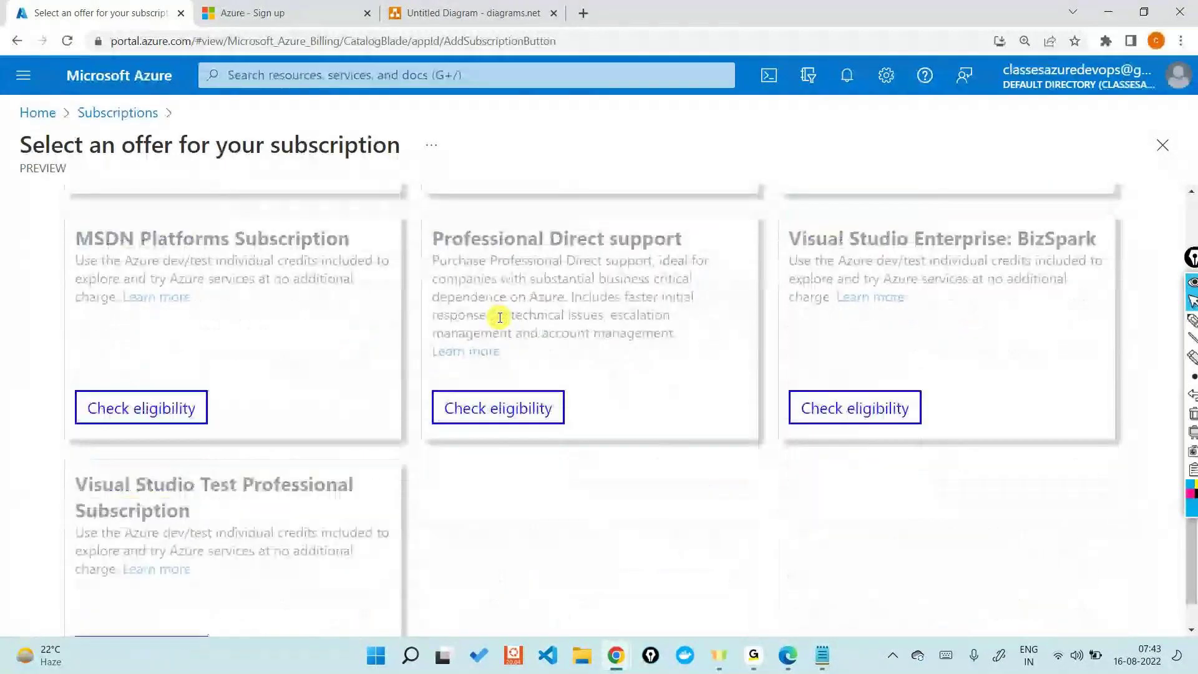
scroll(500, 318, down, 2)
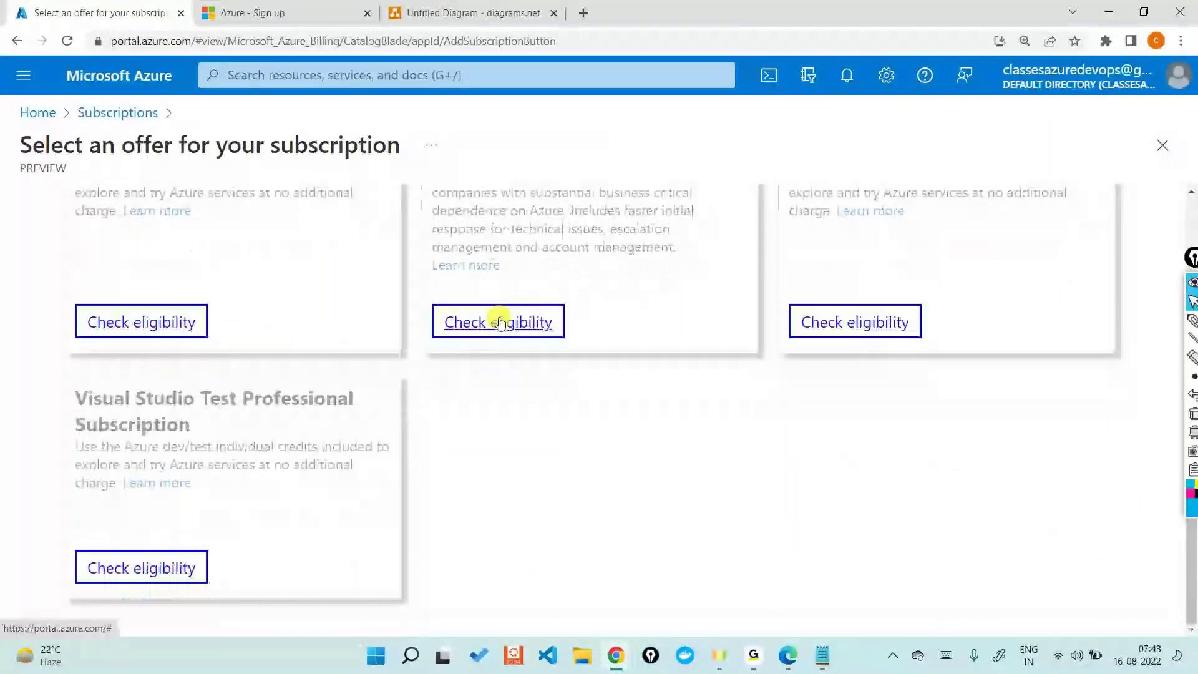
scroll(500, 322, up, 15)
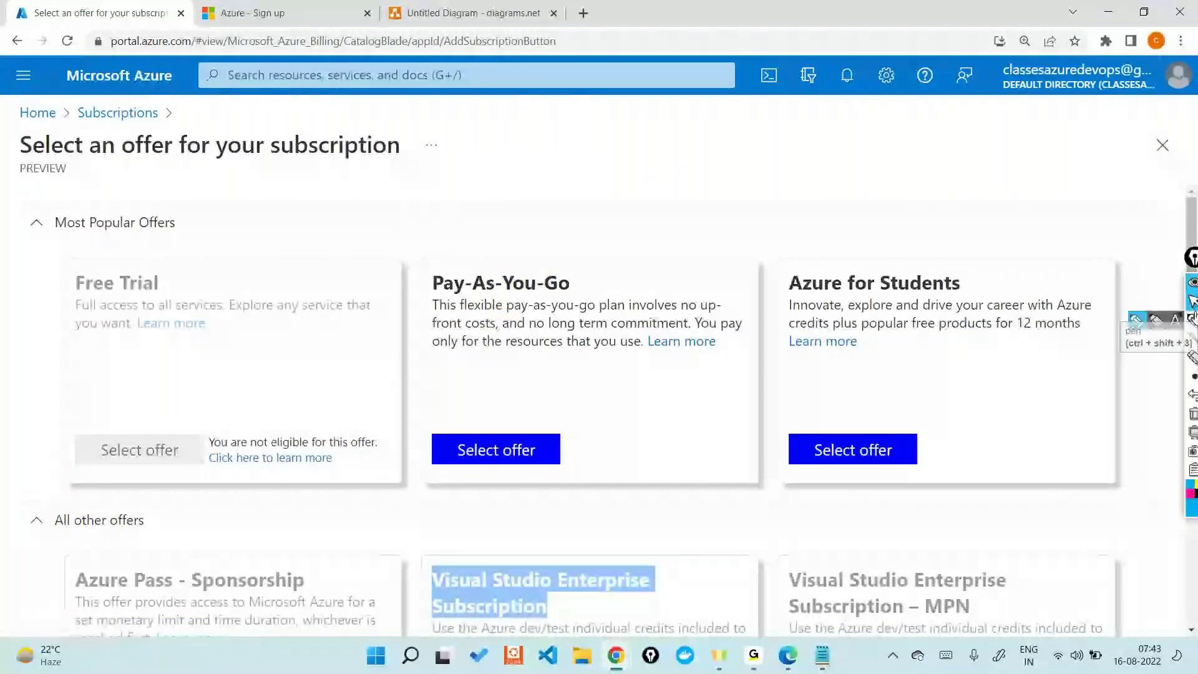
Step: Circle the Free Trial and Pay-As-You-Go offer titles with the on-screen pen
click(1192, 319)
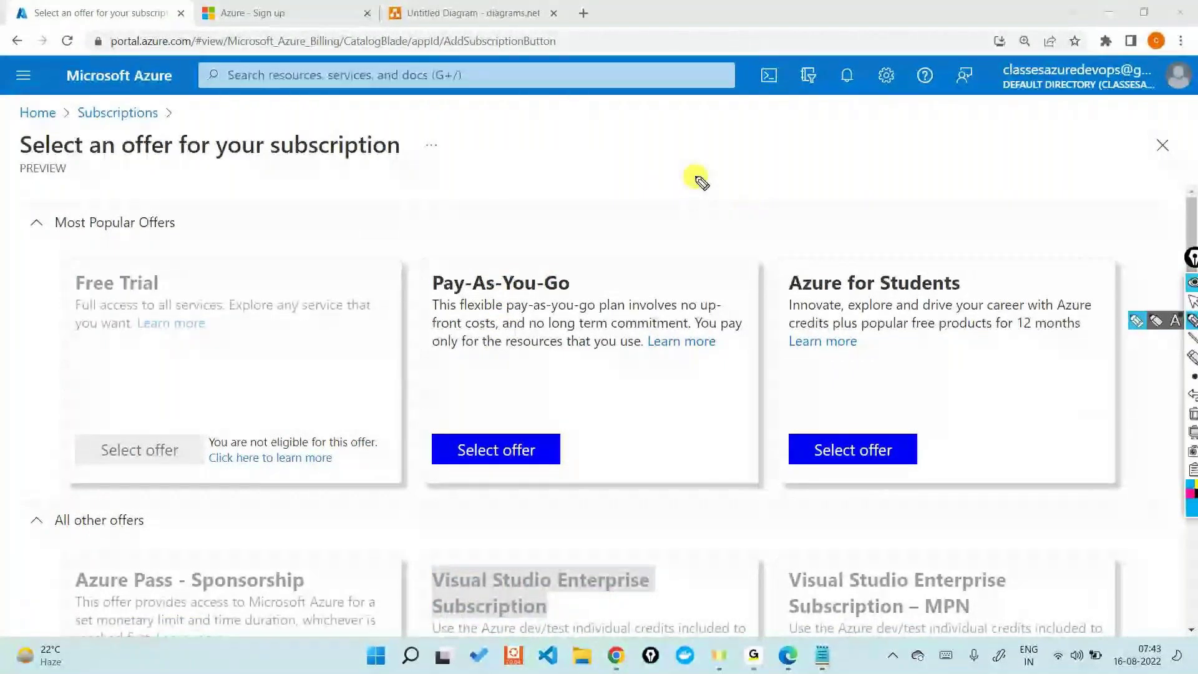
mouse_move(93, 267)
mouse_down()
mouse_move(60, 288)
mouse_move(103, 262)
mouse_up()
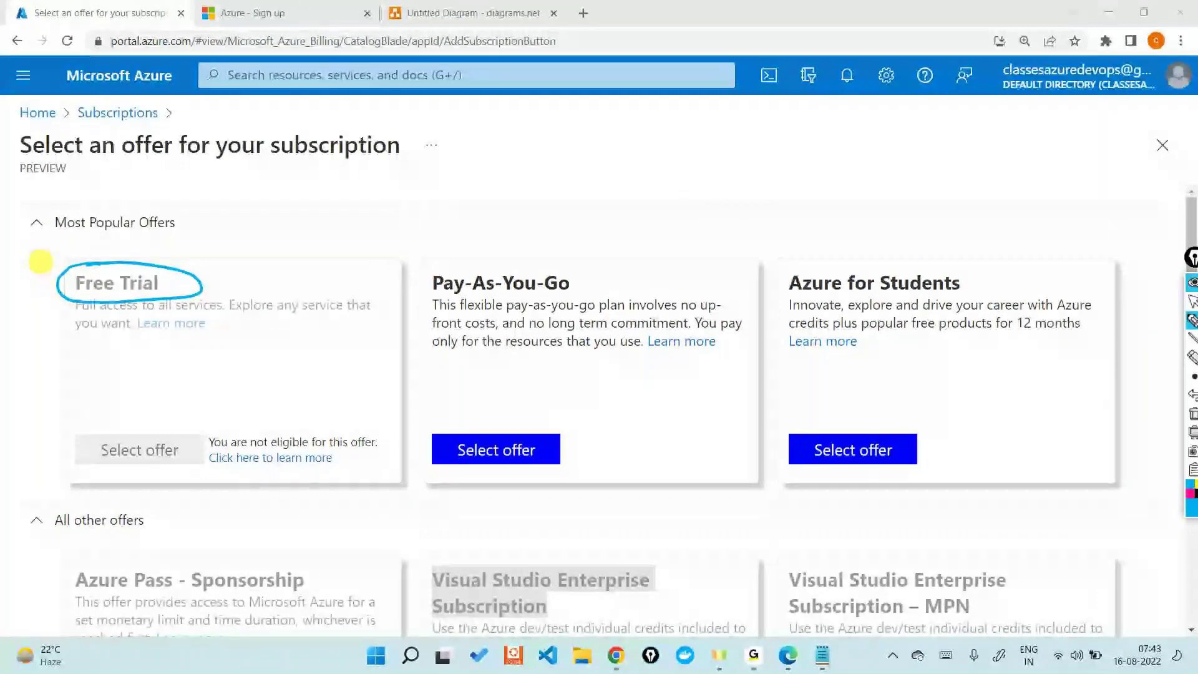
drag(471, 264, 623, 272)
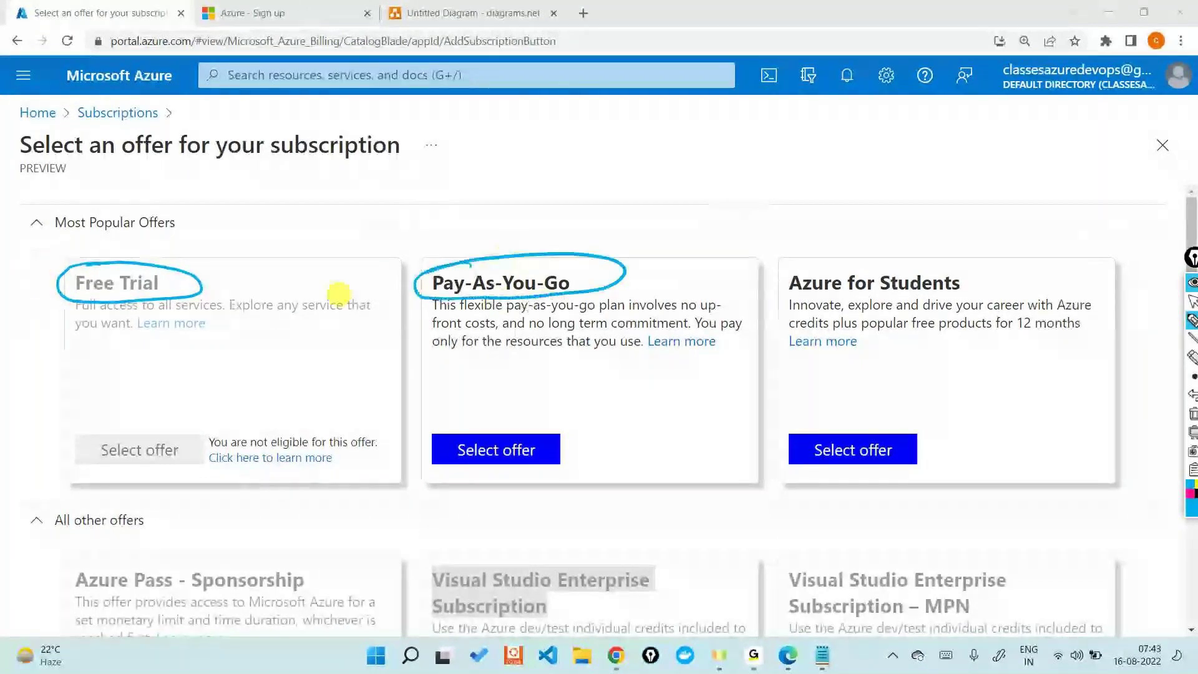
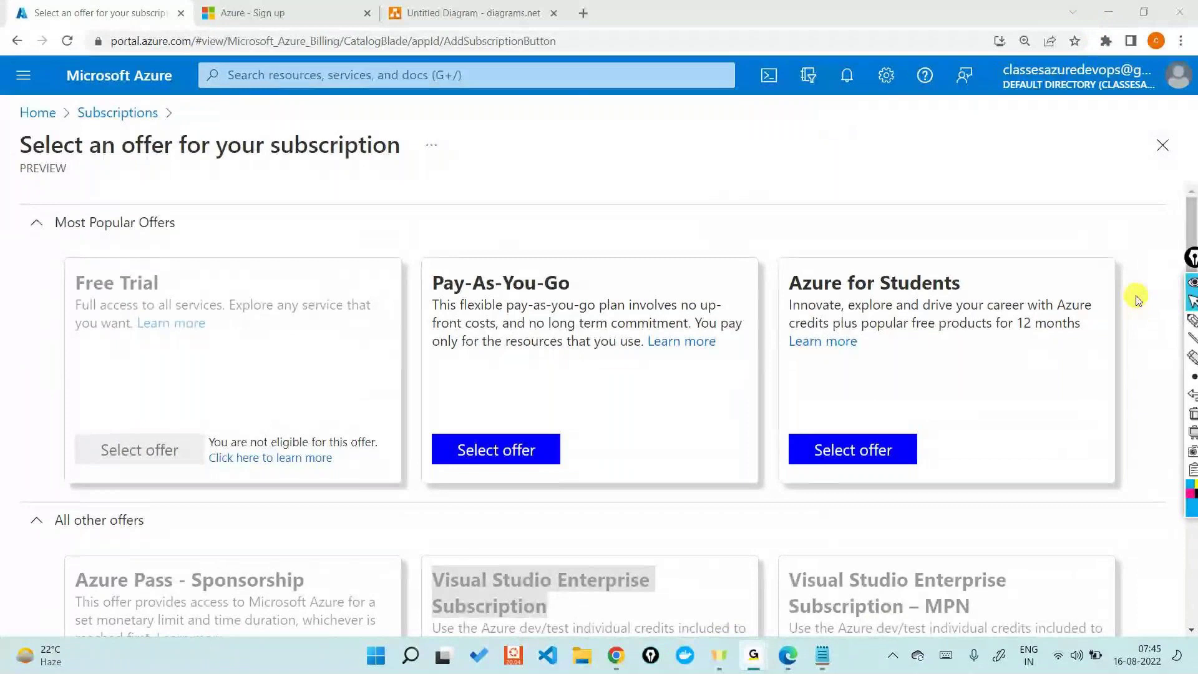
Step: From the Azure portal home page, open the Azure Active Directory overview and select part of the Tenant ID
click(1102, 13)
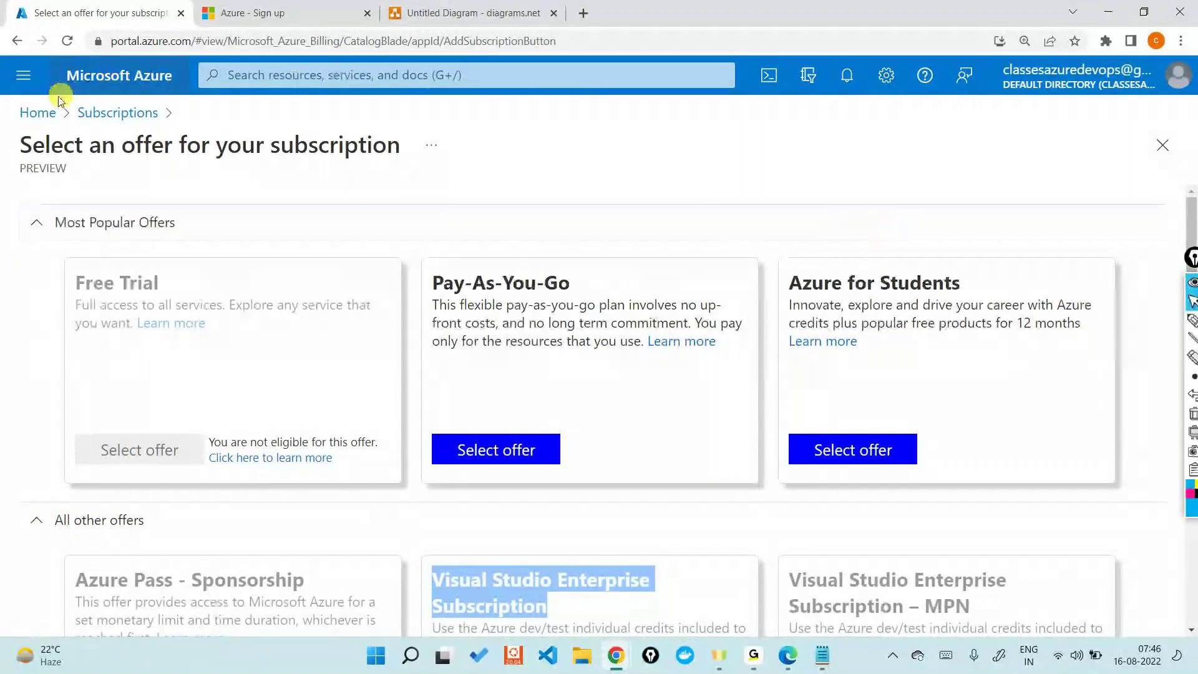
click(38, 112)
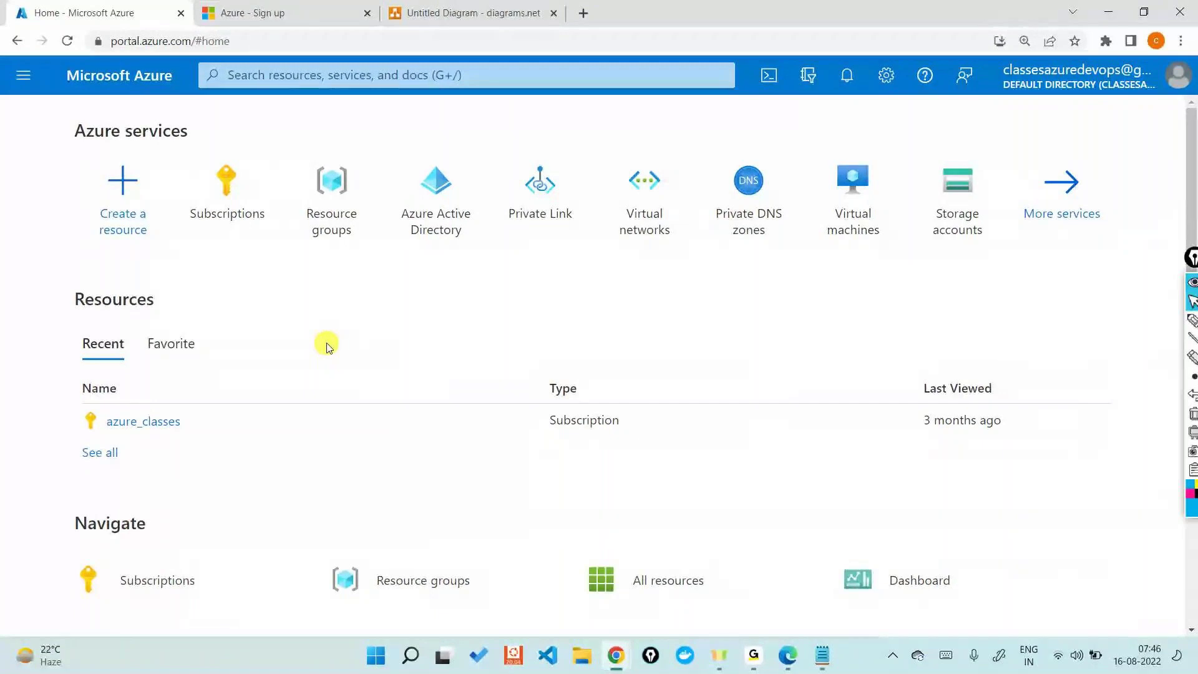
click(406, 190)
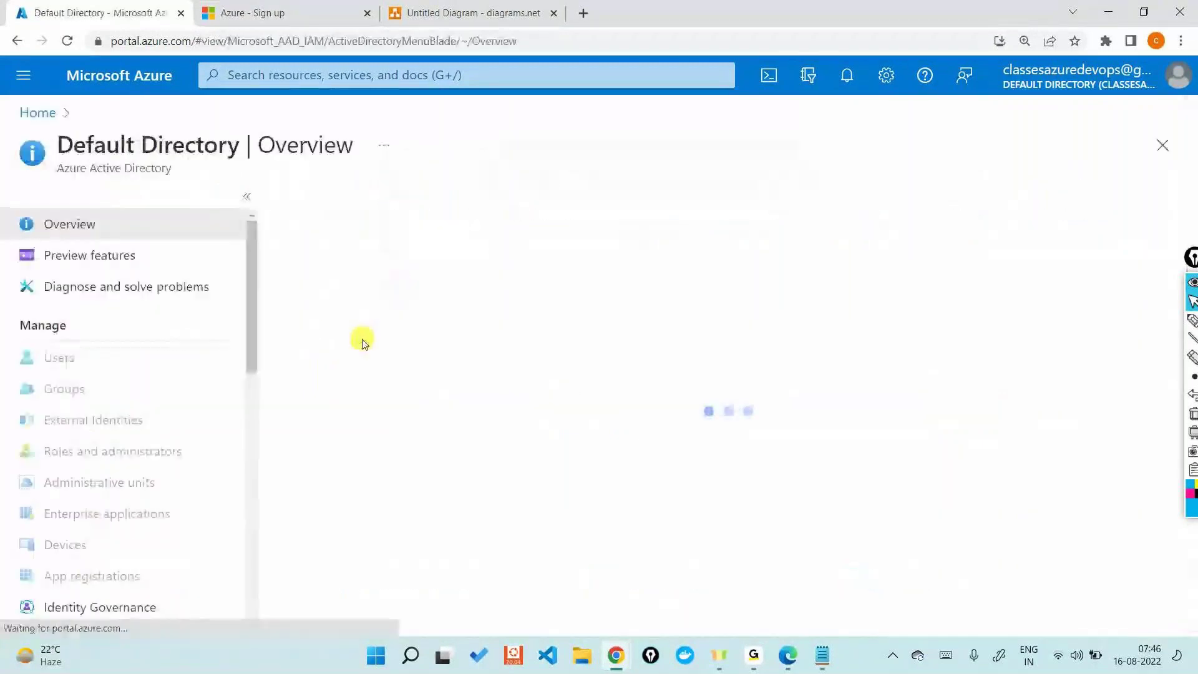
drag(513, 510, 534, 508)
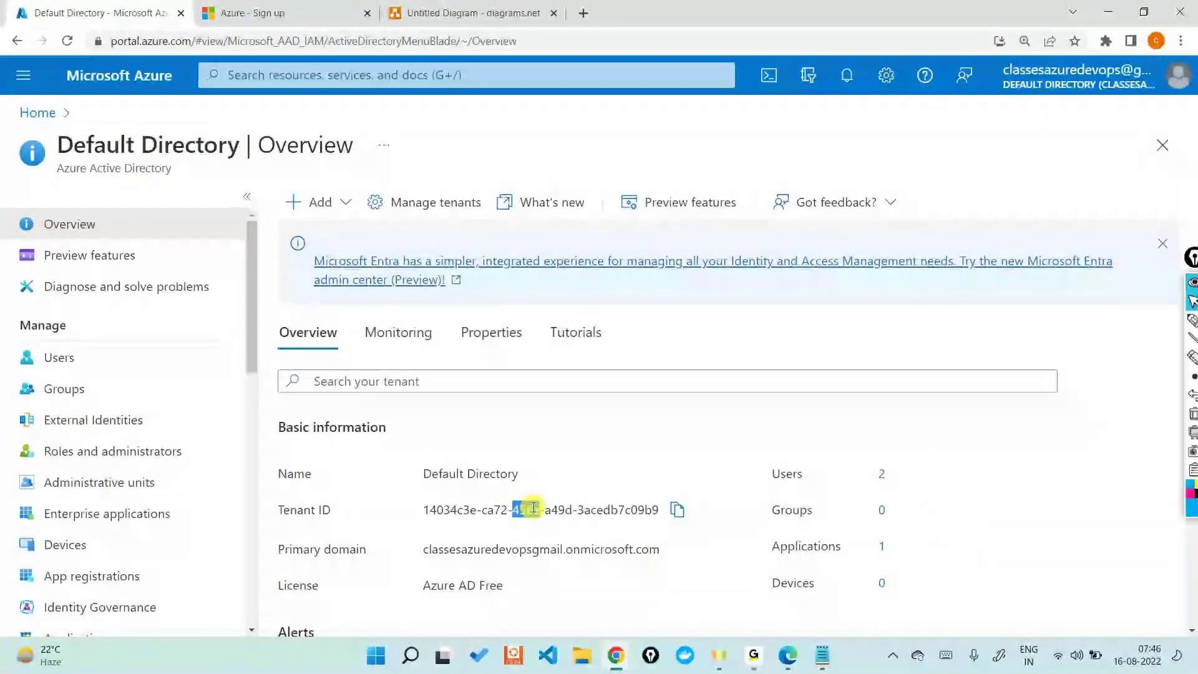
drag(534, 507, 540, 507)
Step: Return to the diagrams.net tab and select the Kinds of SUbscription shape
click(475, 12)
click(686, 209)
scroll(715, 347, down, 2)
Step: Duplicate the key icon further right and draw arrows from Kinds of SUbscription to the new keys
click(727, 361)
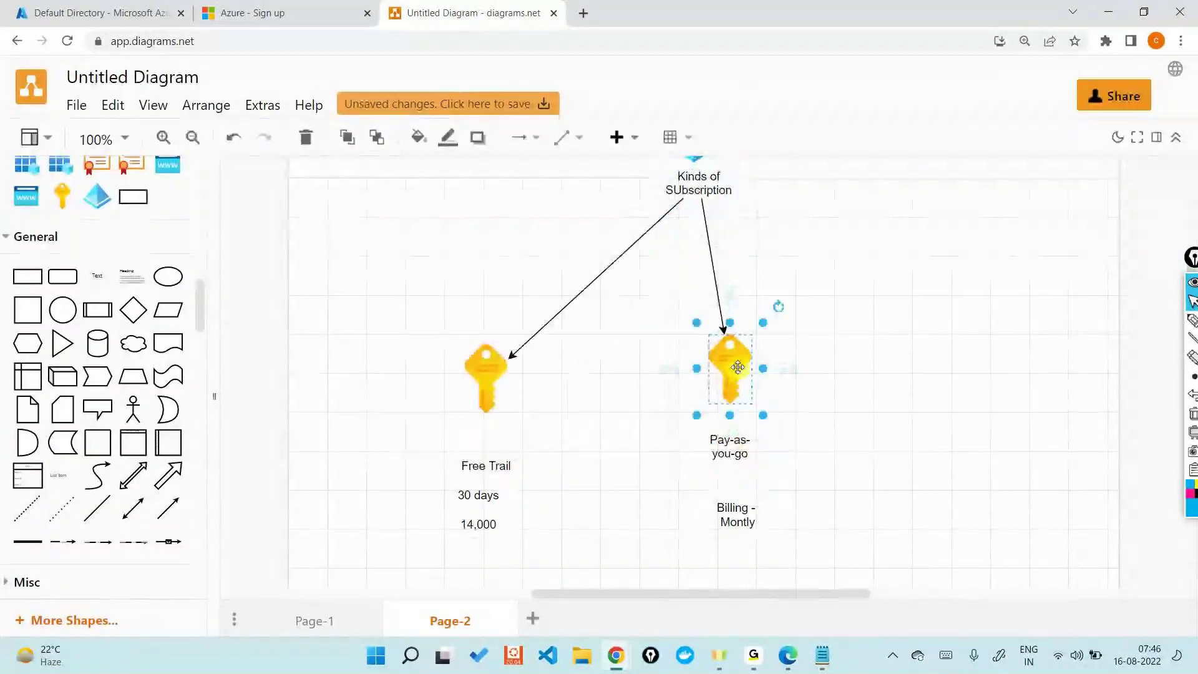
drag(739, 366, 874, 377)
mouse_move(704, 194)
mouse_down()
mouse_move(751, 227)
mouse_move(773, 187)
mouse_move(861, 375)
mouse_move(980, 383)
mouse_move(1022, 354)
mouse_up()
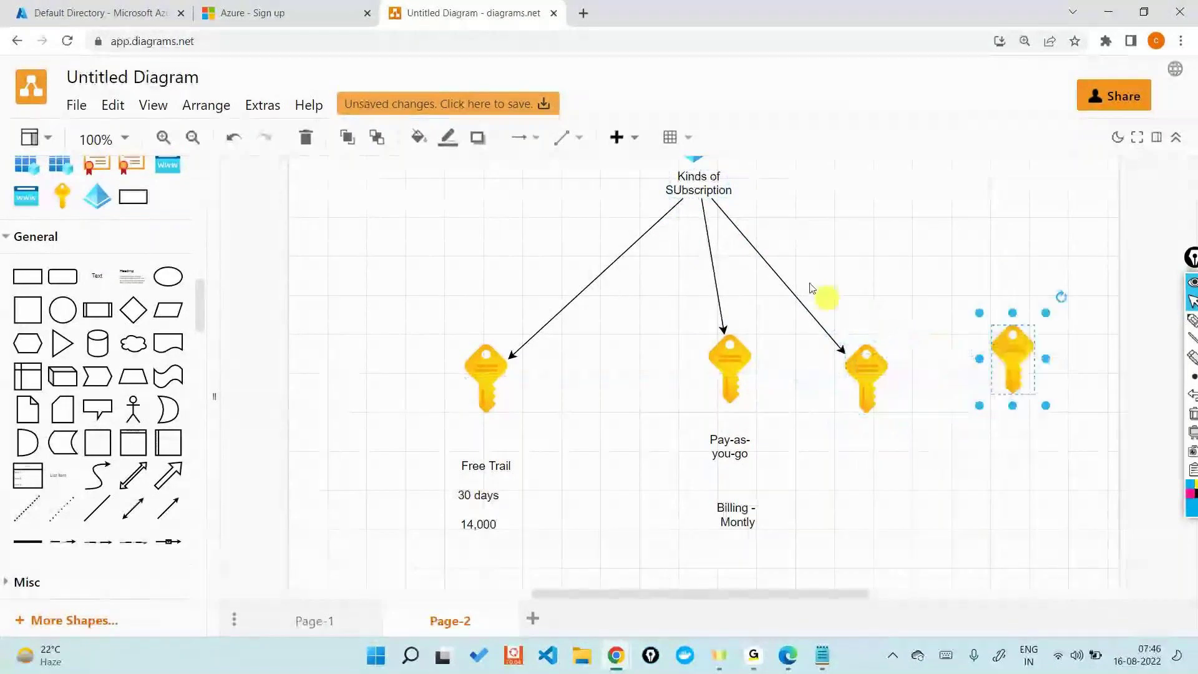
drag(770, 184, 1005, 350)
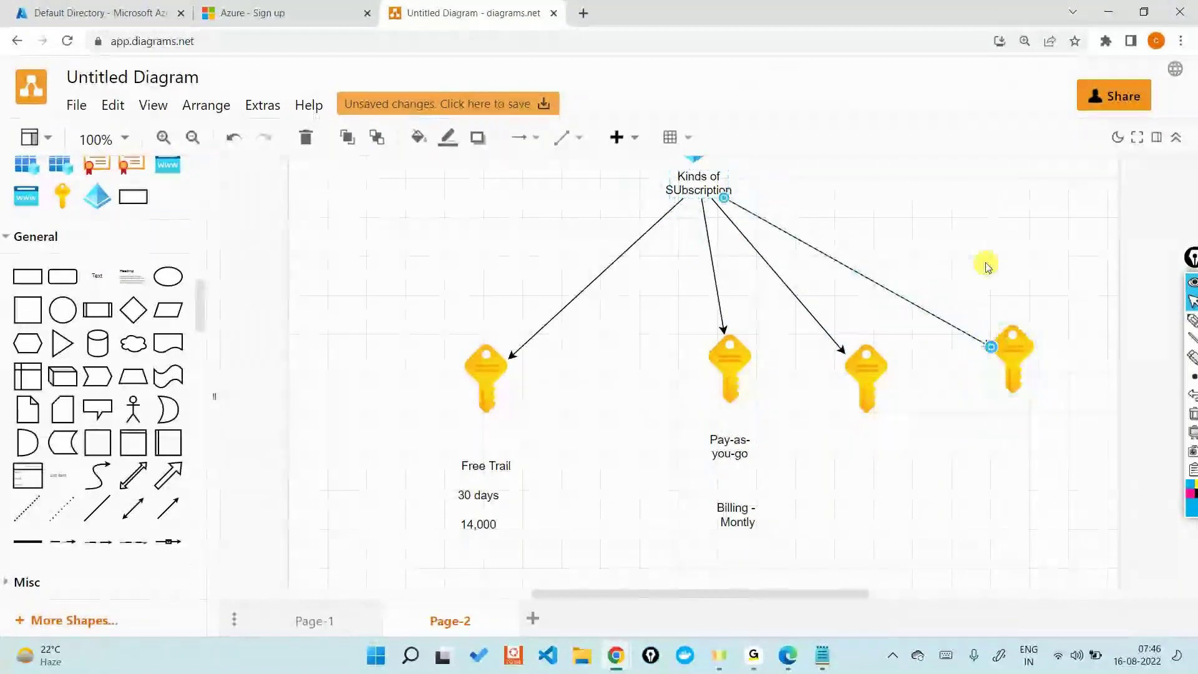
click(986, 266)
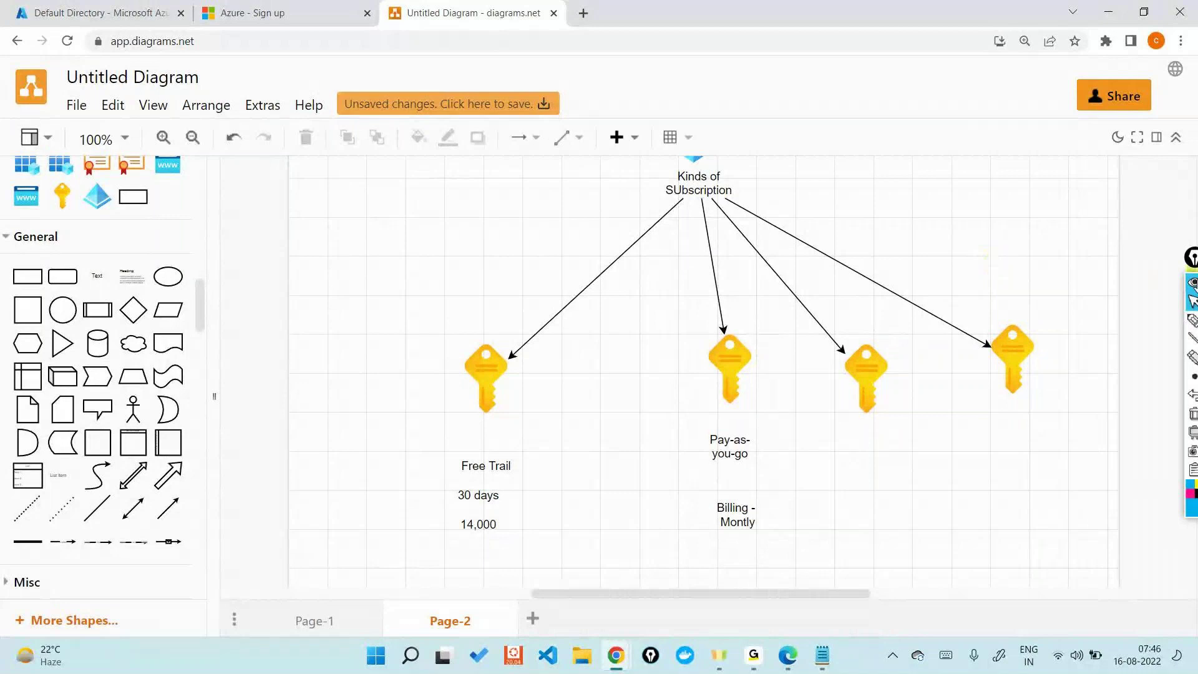
click(1192, 321)
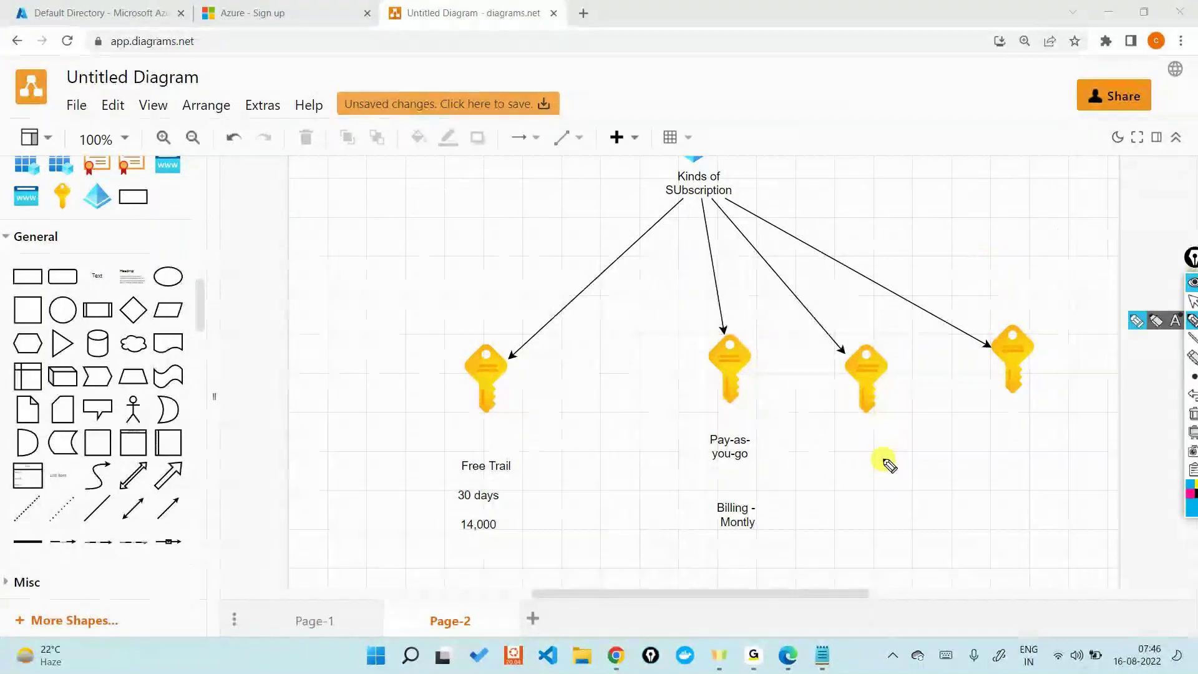
mouse_move(730, 419)
mouse_down()
mouse_move(699, 468)
mouse_move(772, 437)
mouse_move(727, 420)
mouse_up()
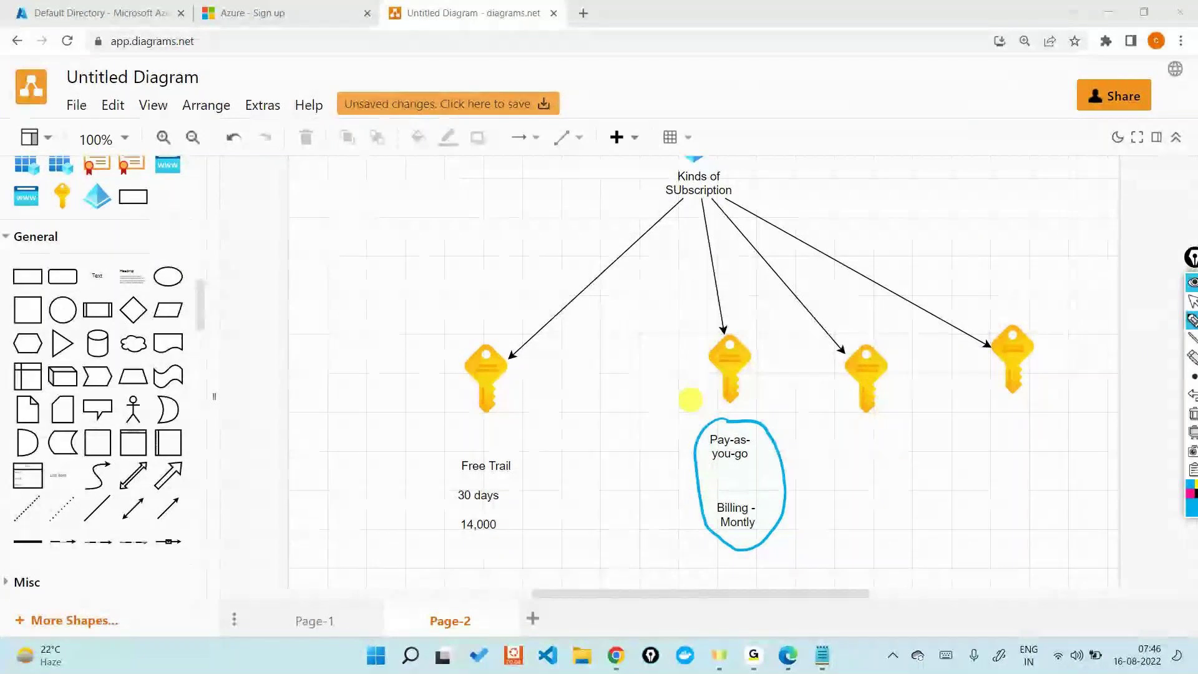
mouse_move(744, 565)
mouse_down()
mouse_move(748, 584)
mouse_move(783, 549)
mouse_up()
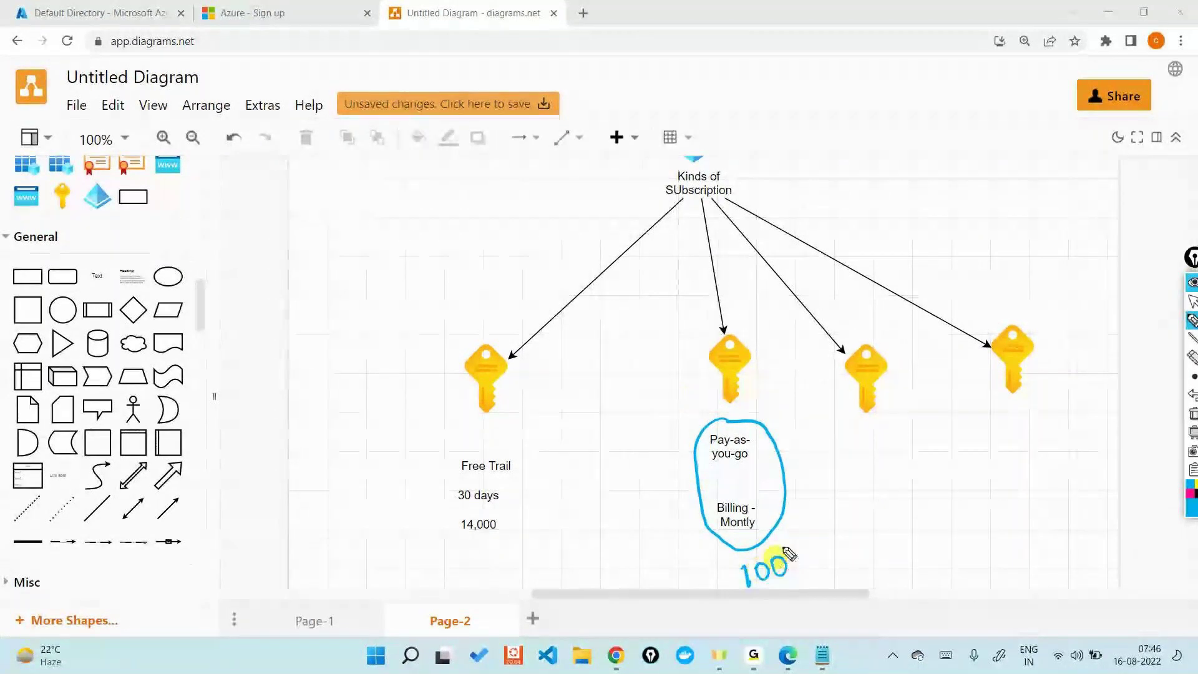
drag(878, 462, 882, 481)
drag(898, 457, 921, 455)
mouse_move(1020, 430)
mouse_down()
mouse_move(1023, 448)
mouse_move(1078, 418)
mouse_up()
mouse_move(548, 229)
mouse_down()
mouse_move(630, 169)
mouse_move(637, 179)
mouse_up()
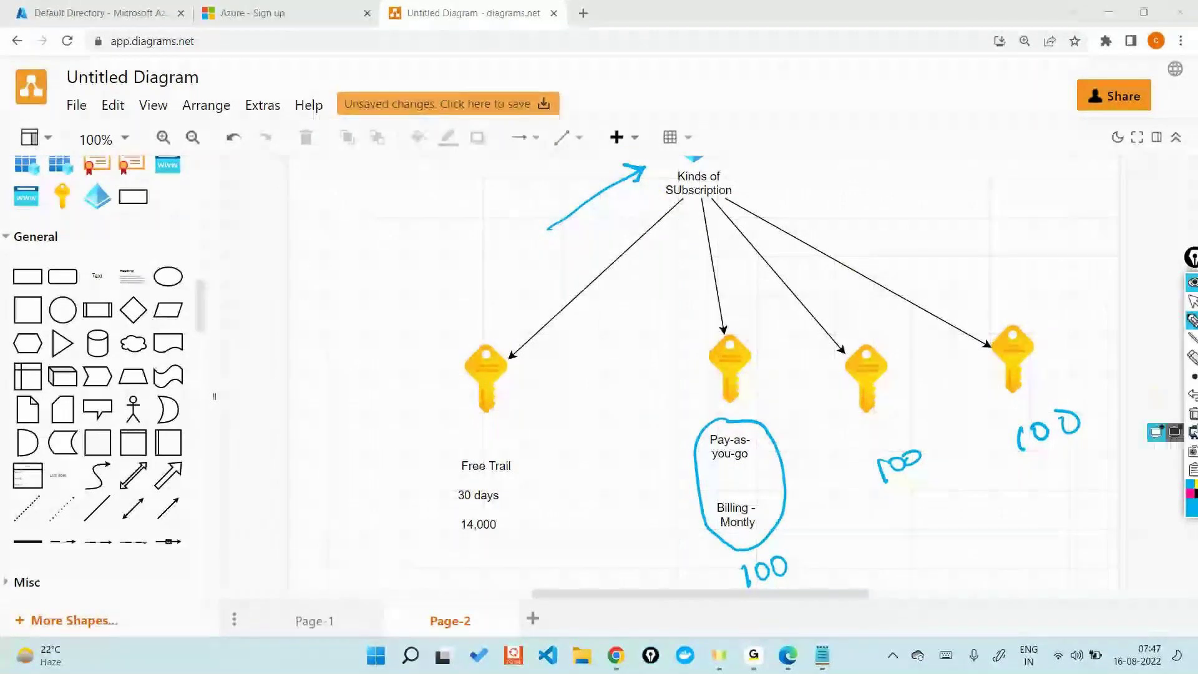
click(1193, 414)
click(1193, 302)
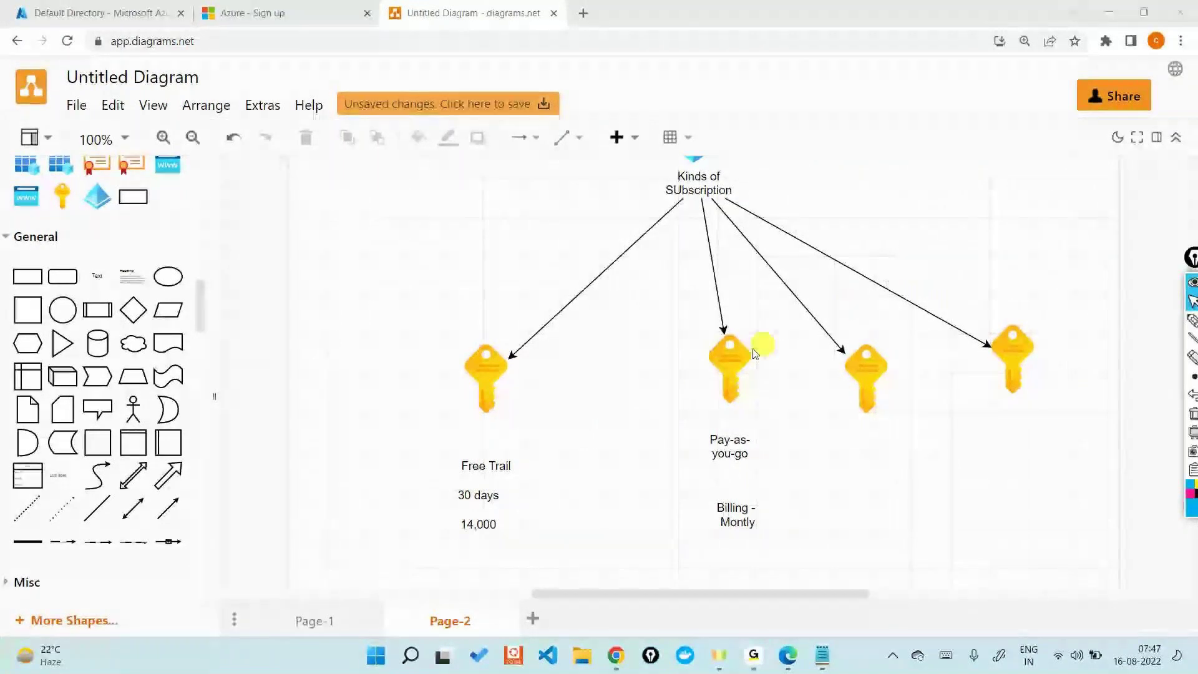
Step: Select the keys and the Pay-as-you-go, Free Trail and 14,000 labels, then switch to the Azure portal
click(722, 363)
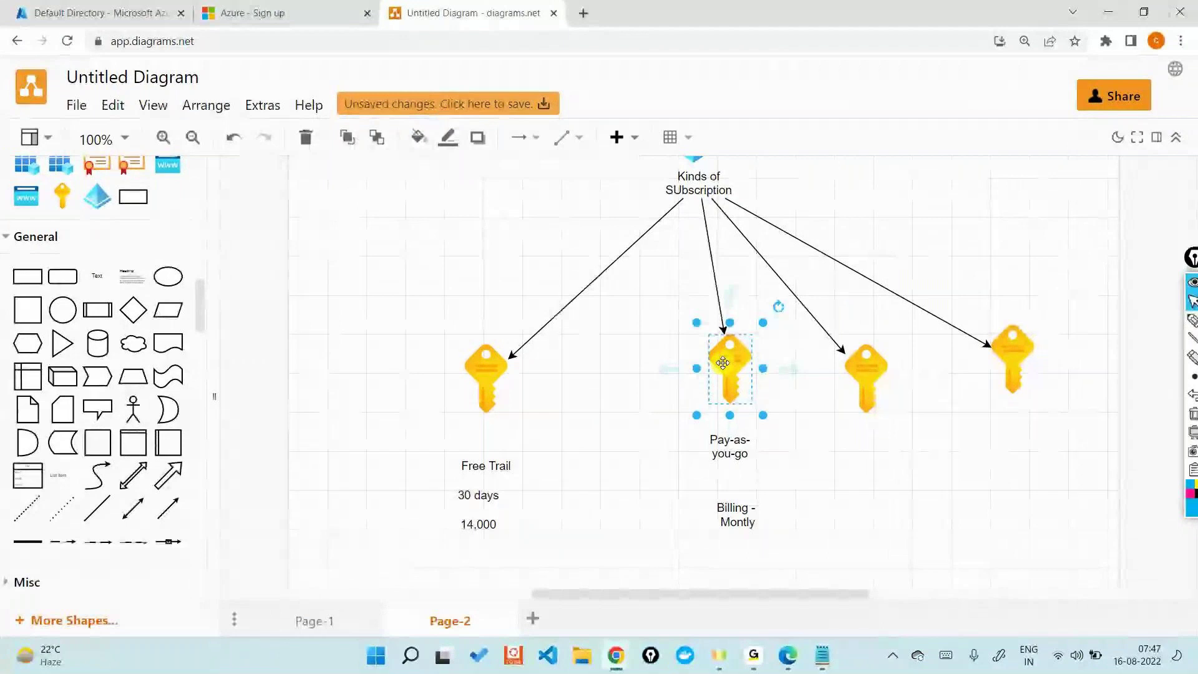
click(884, 376)
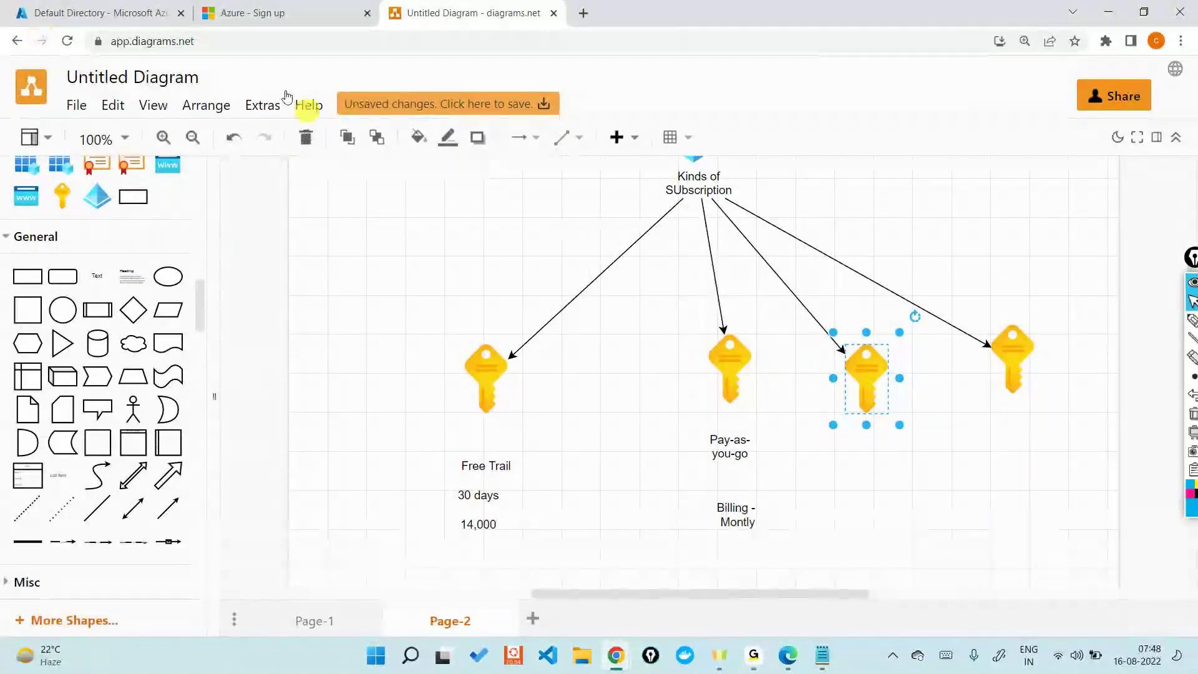
click(706, 439)
click(484, 464)
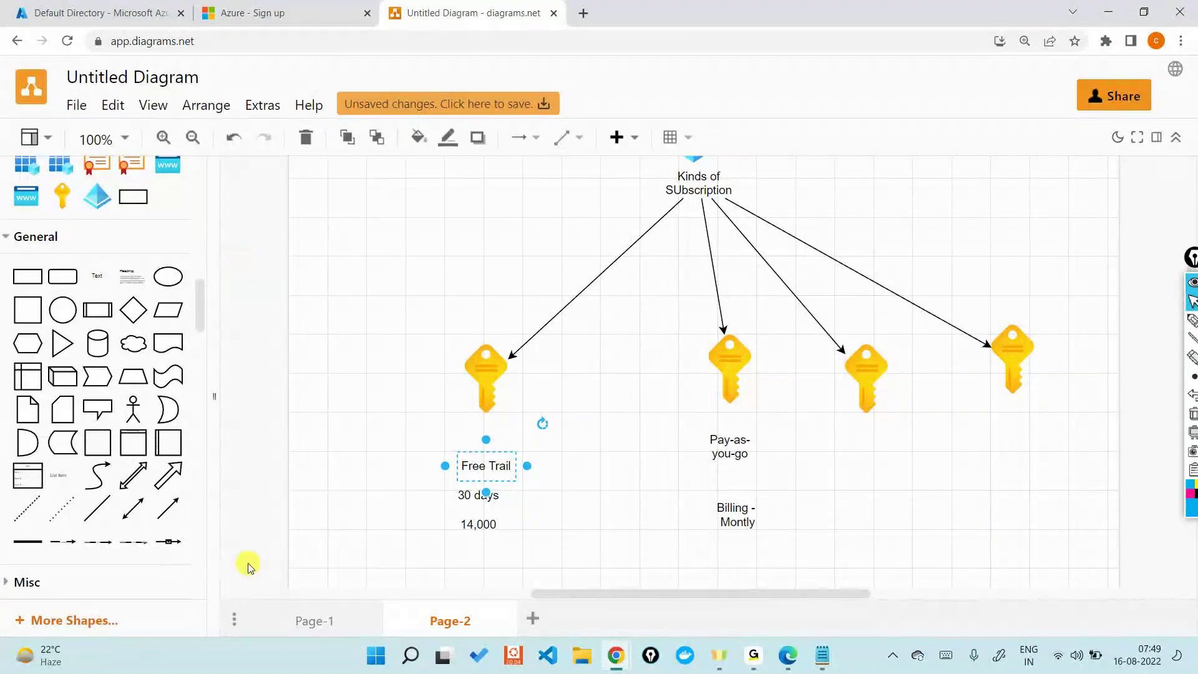
click(445, 522)
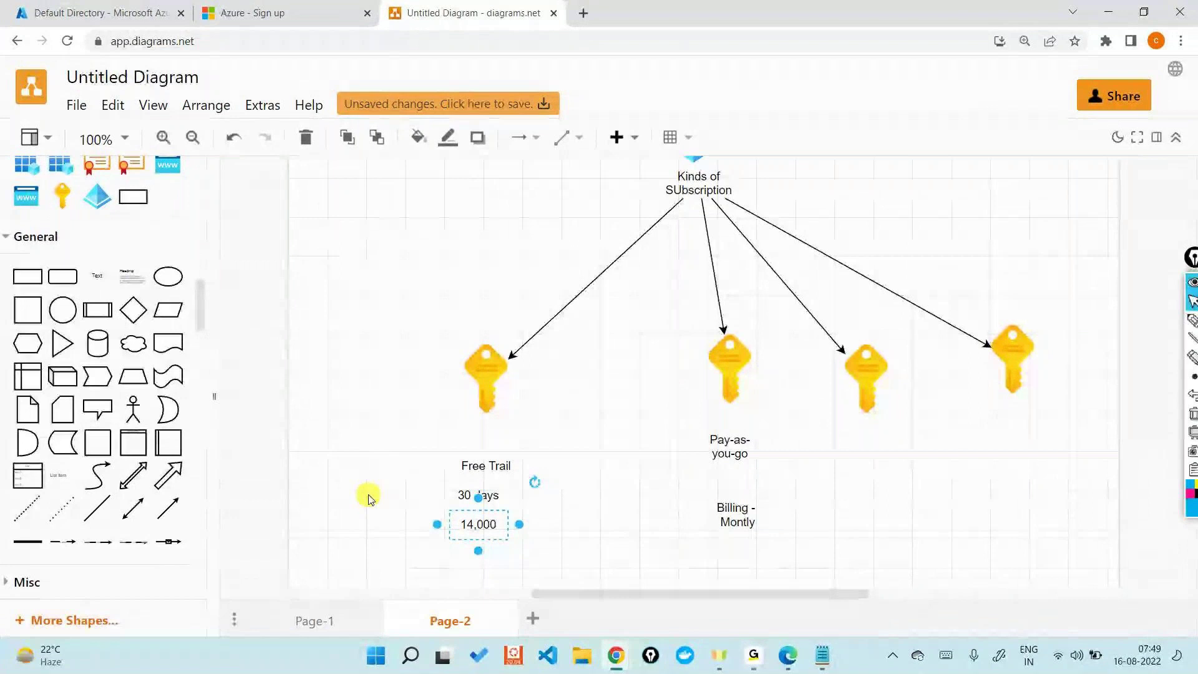
key(alt+Tab)
key(alt+Tab)
key(alt+Tab)
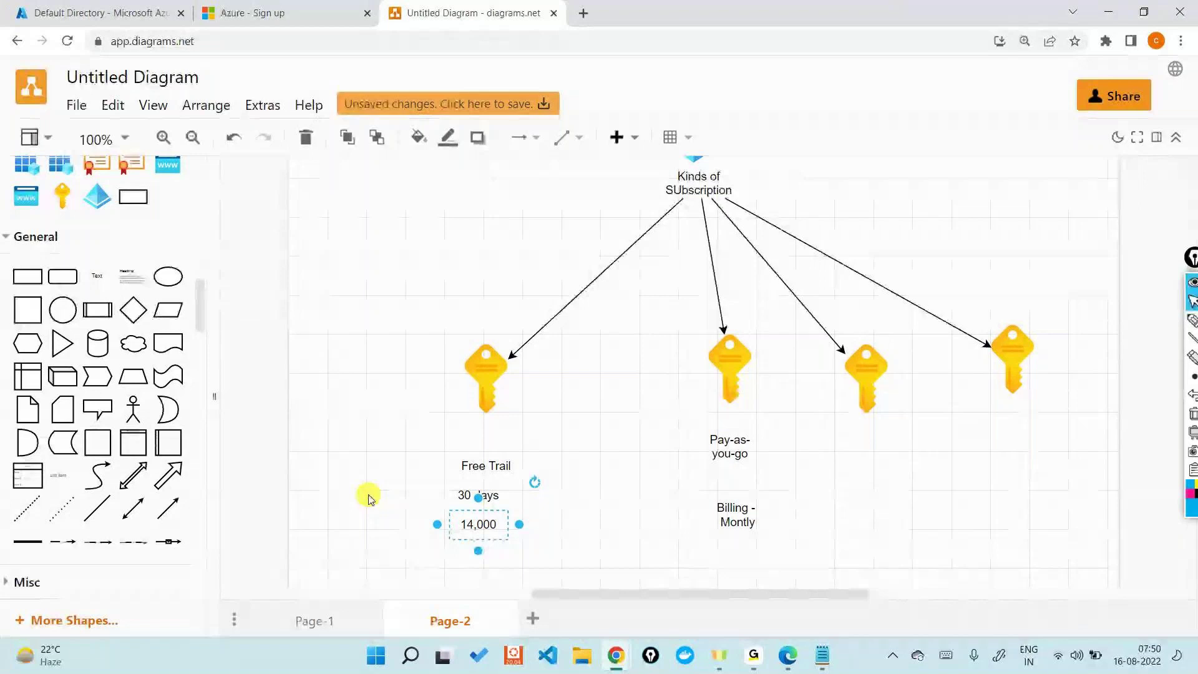
click(103, 8)
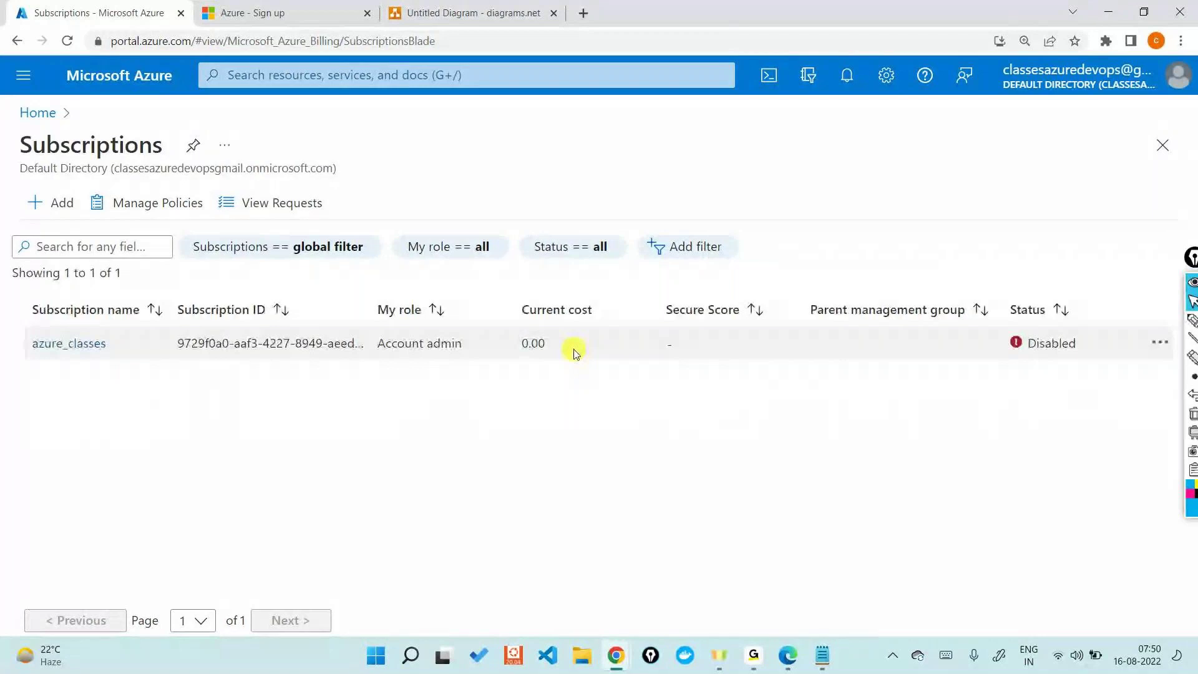
Step: Highlight the azure_classes subscription's 0.00 current cost
drag(523, 343, 546, 343)
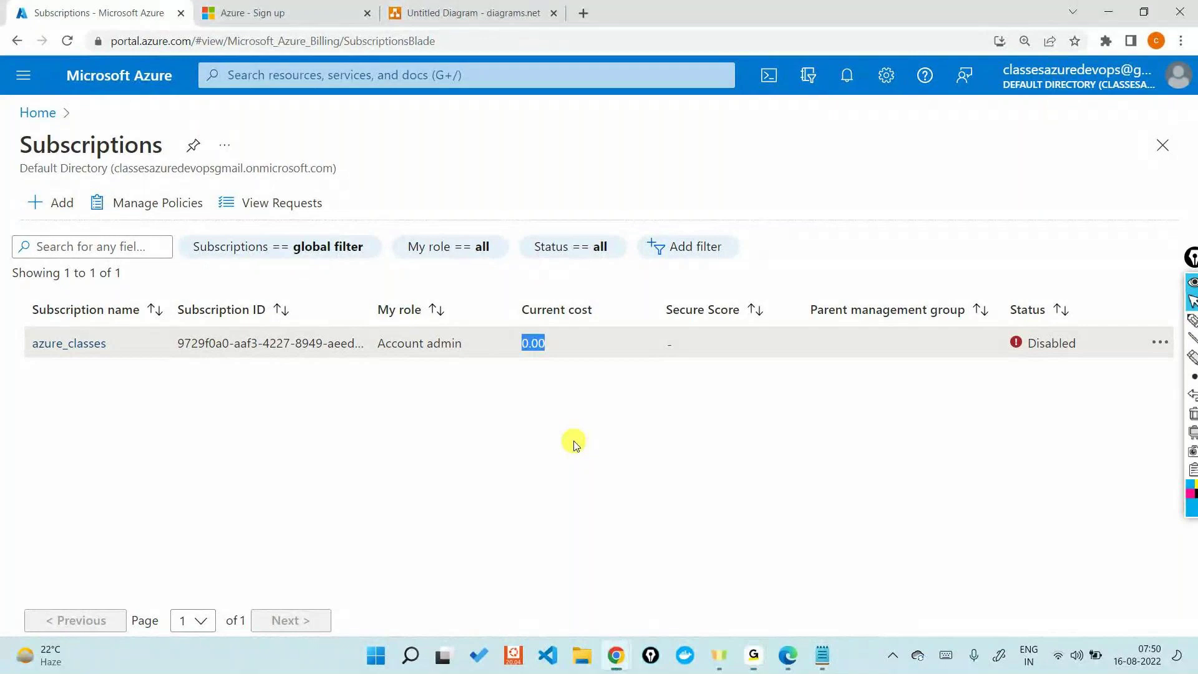
Step: Return to the Page-2 diagram and select the Free Trail key icon
click(489, 5)
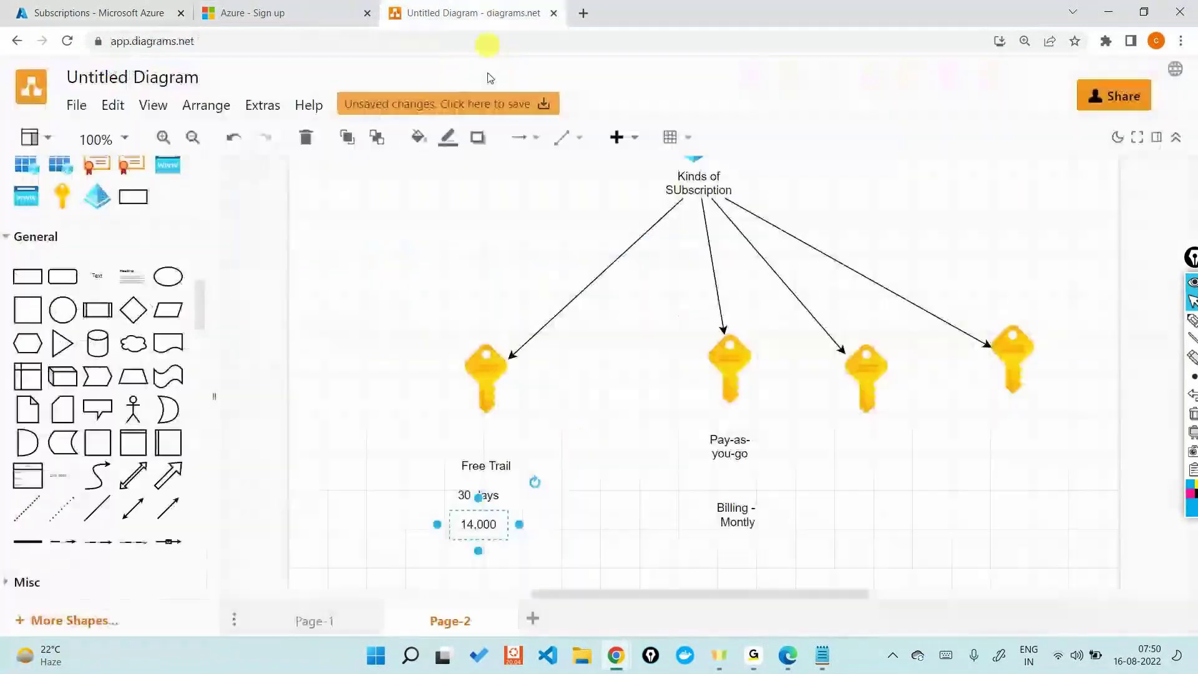
click(477, 371)
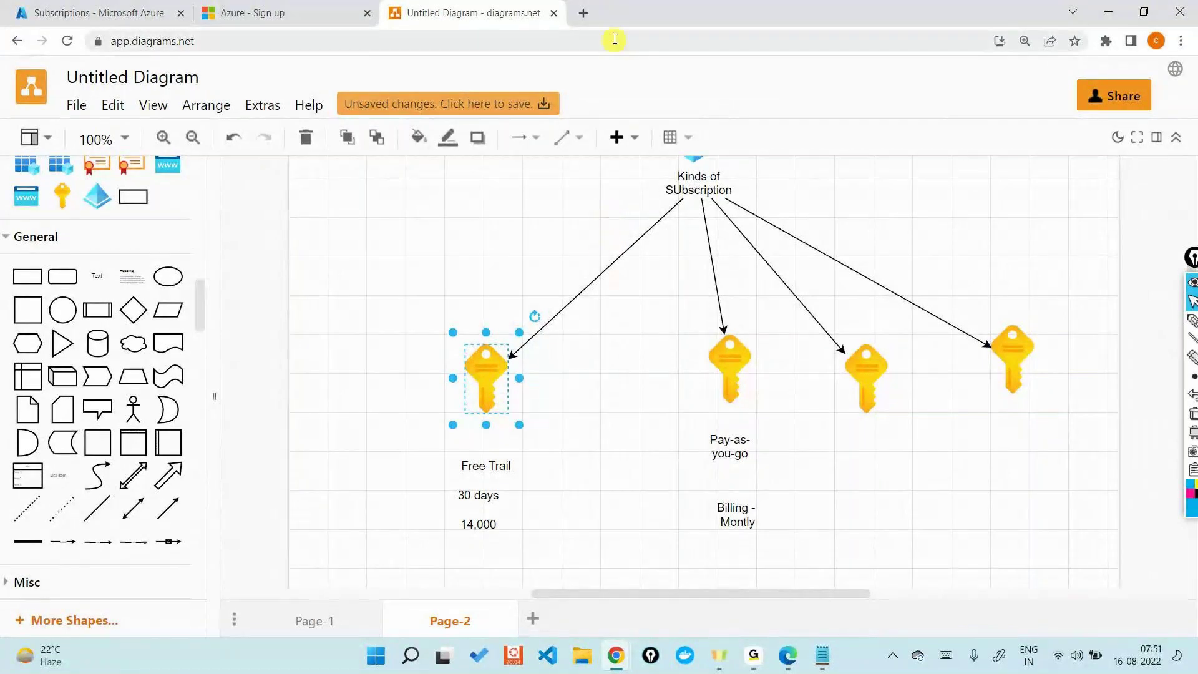
click(582, 13)
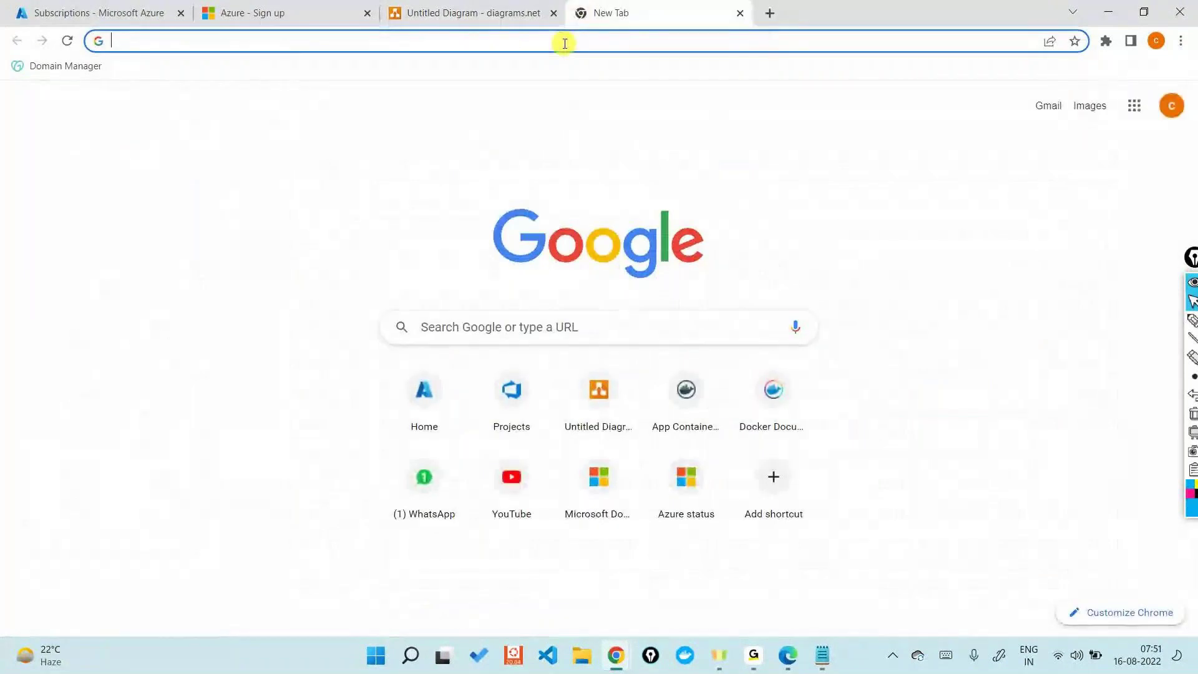
Step: Load docs.microsoft.com in the new tab
text(docs)
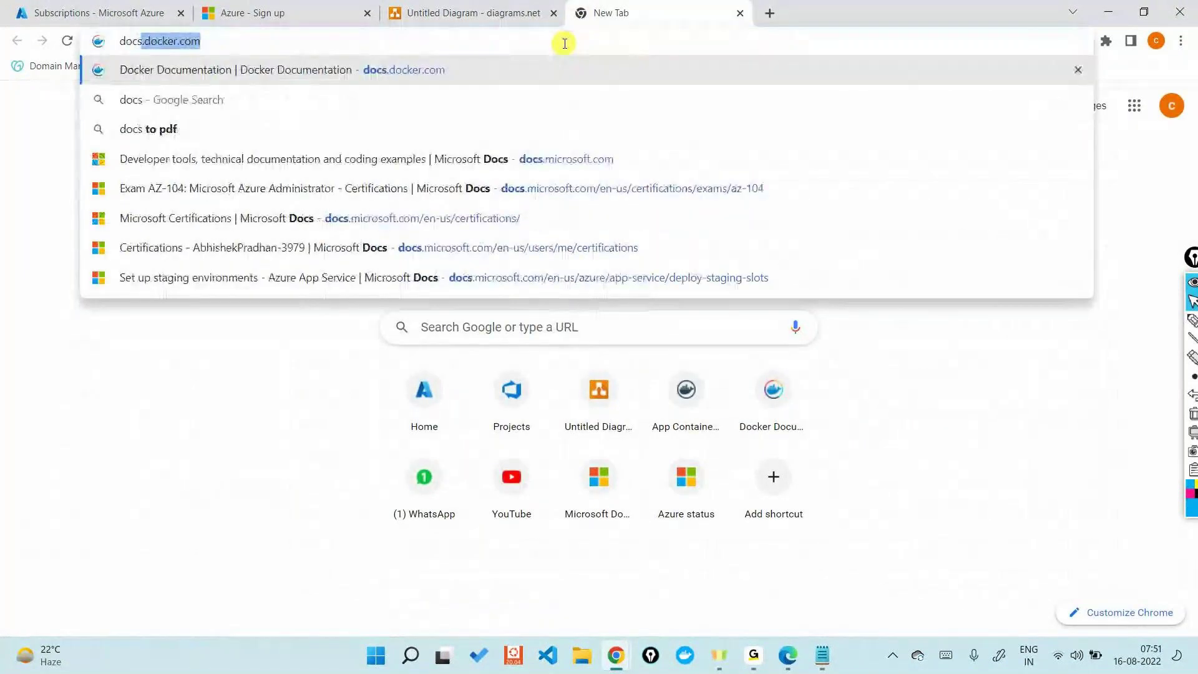
text(.microsoft.com)
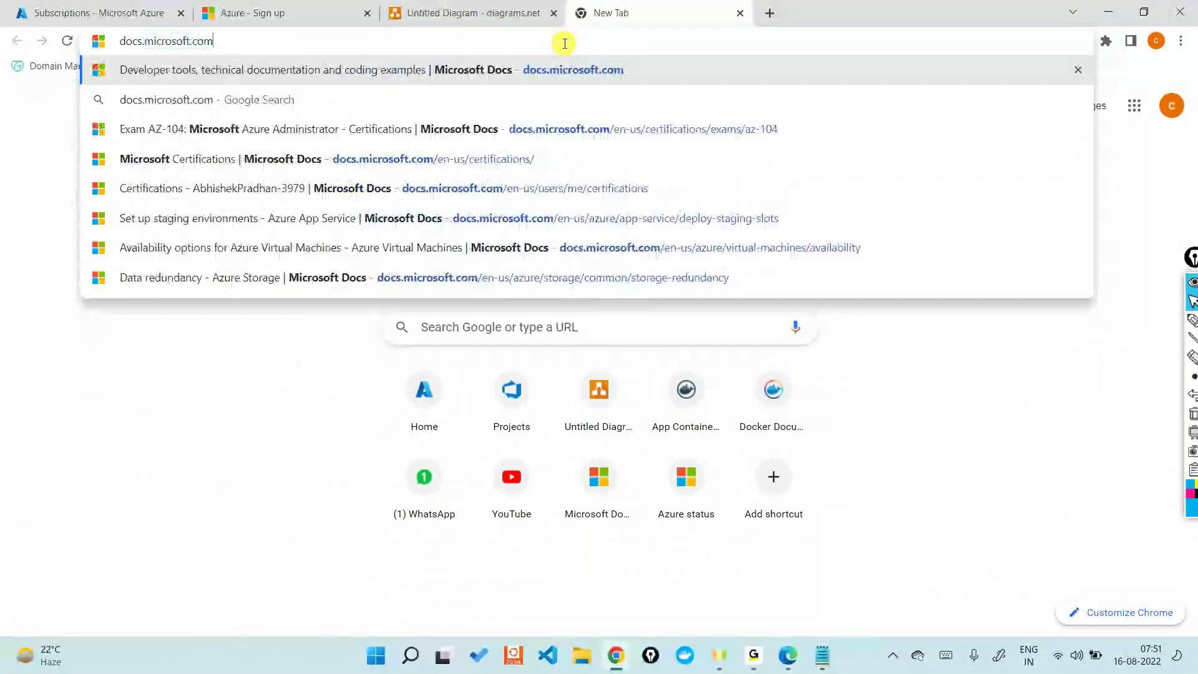
key(Return)
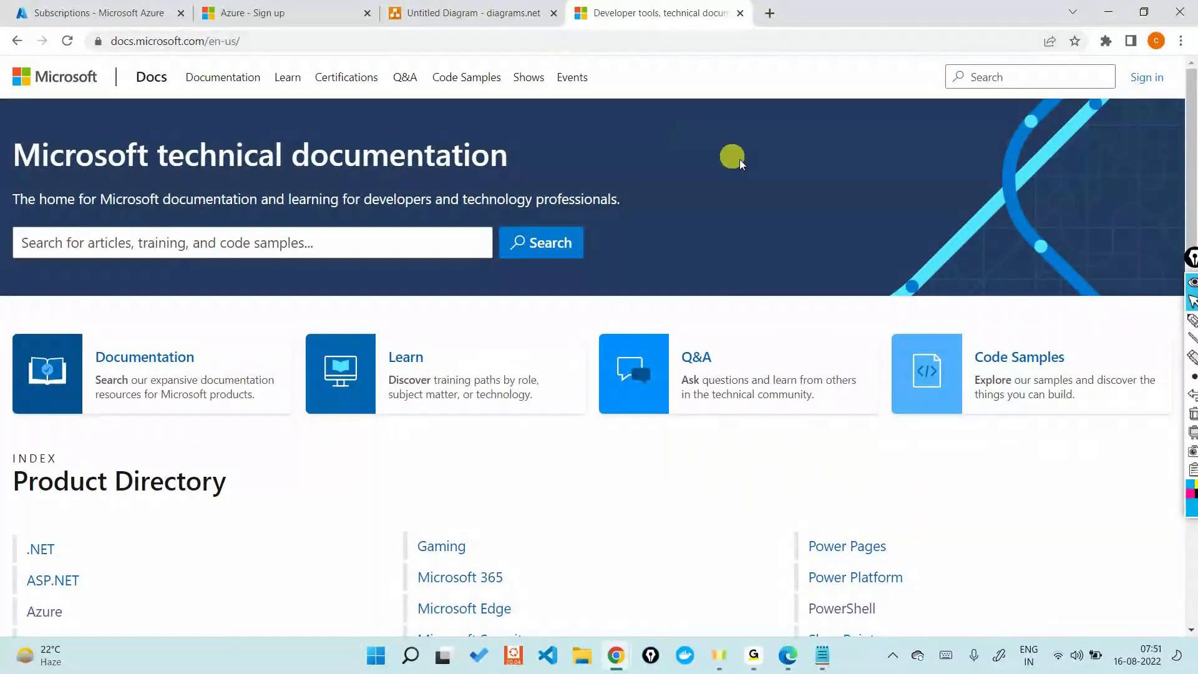
scroll(787, 259, down, 3)
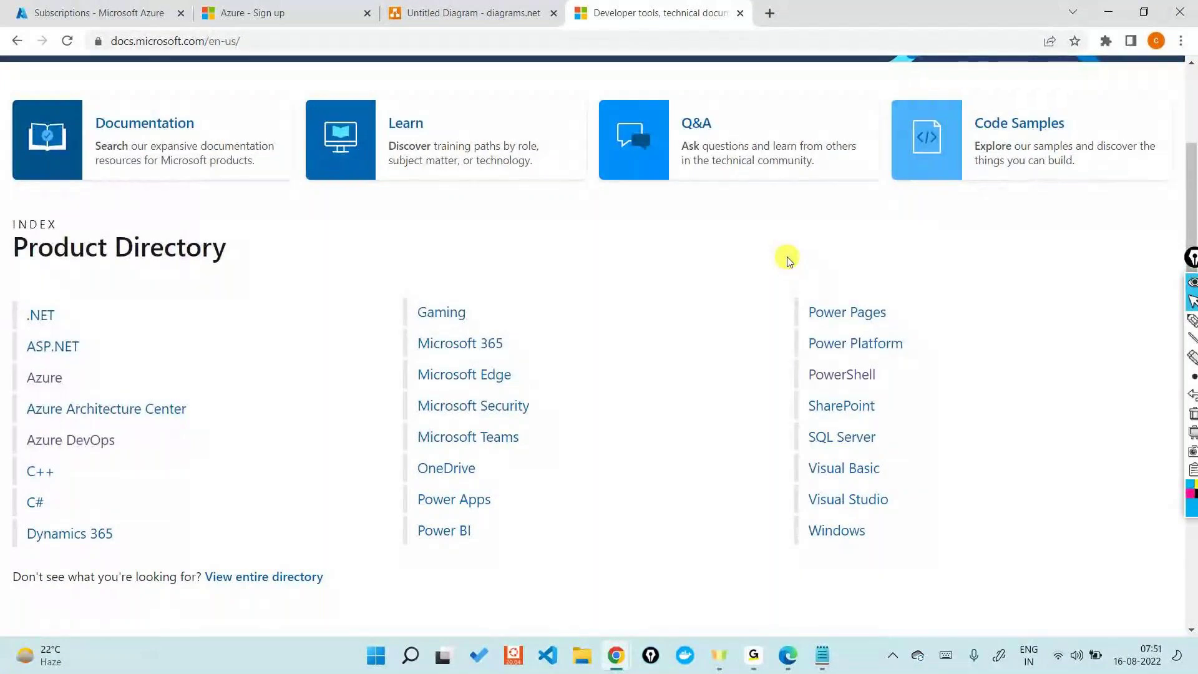
Step: Open the Azure documentation page and scroll through its Browse Azure products list
click(44, 377)
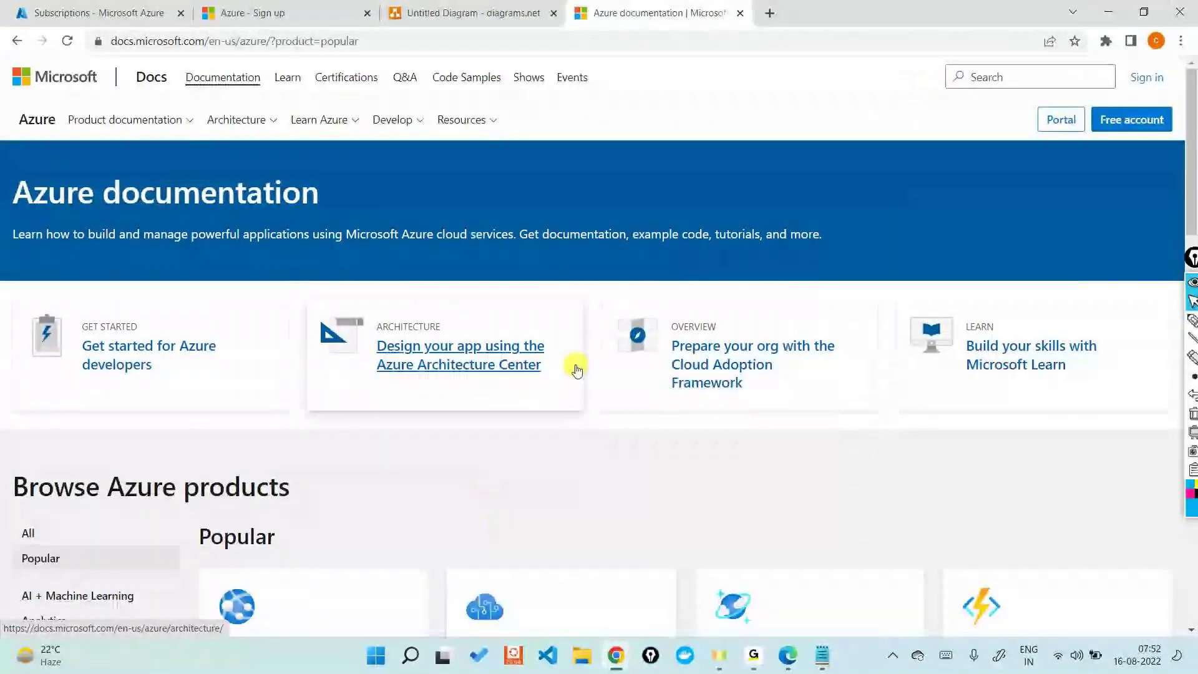
scroll(577, 370, down, 1)
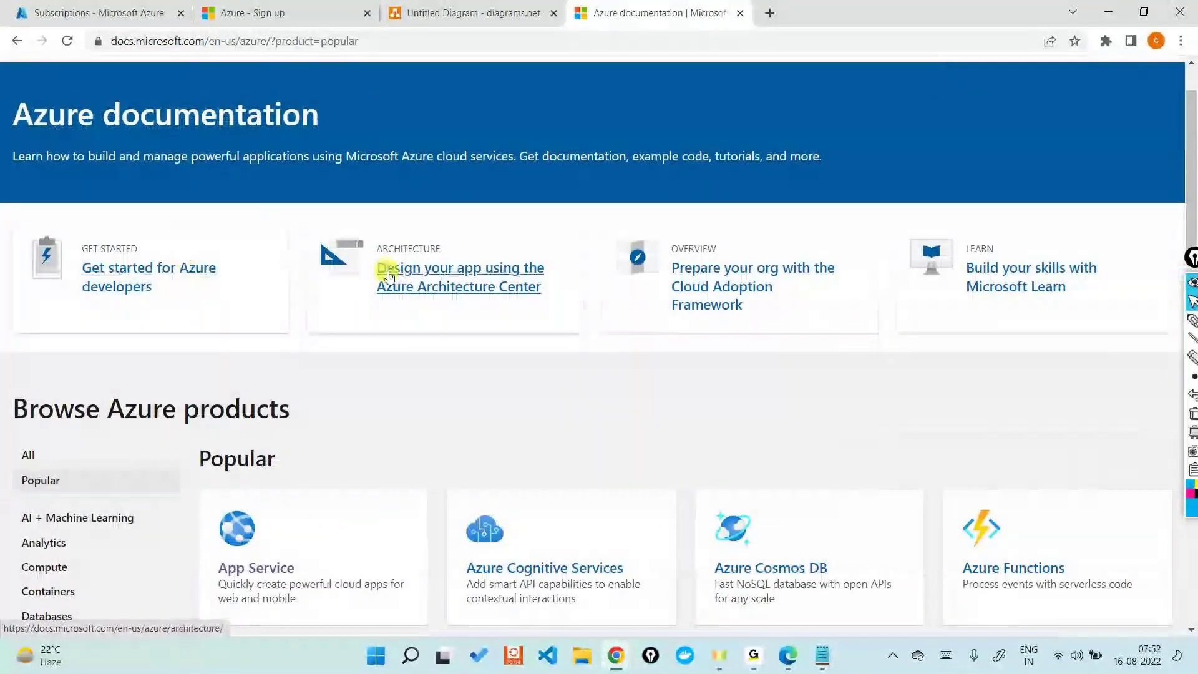
scroll(564, 357, down, 1)
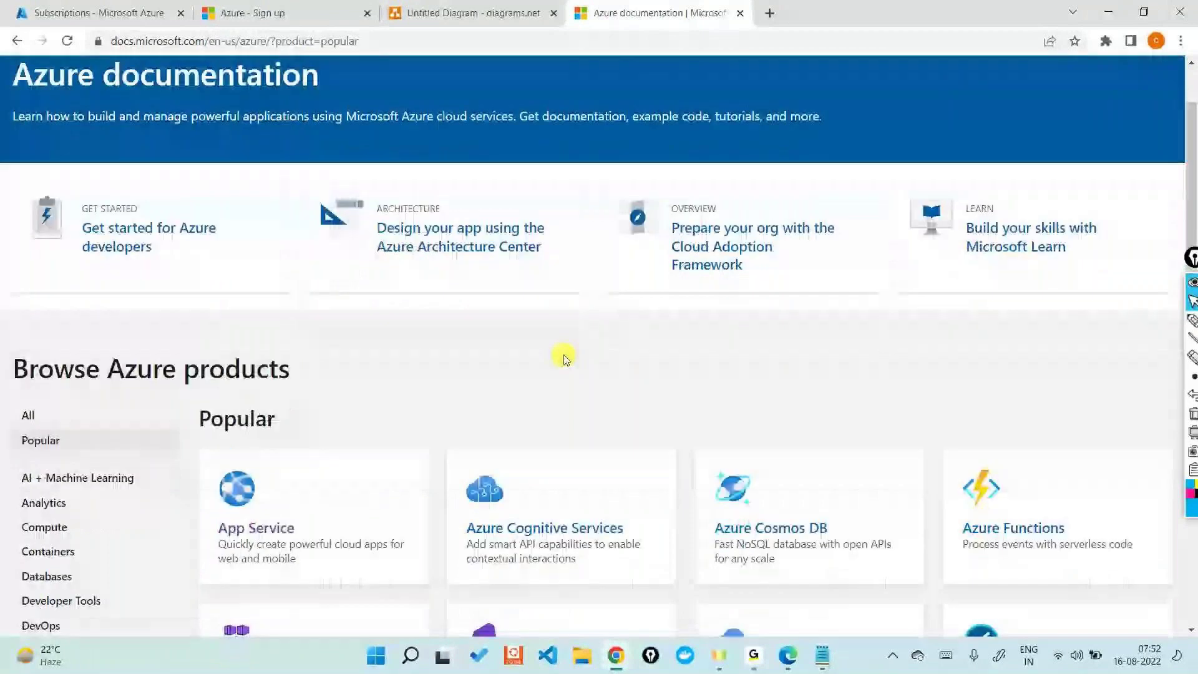
scroll(563, 357, down, 4)
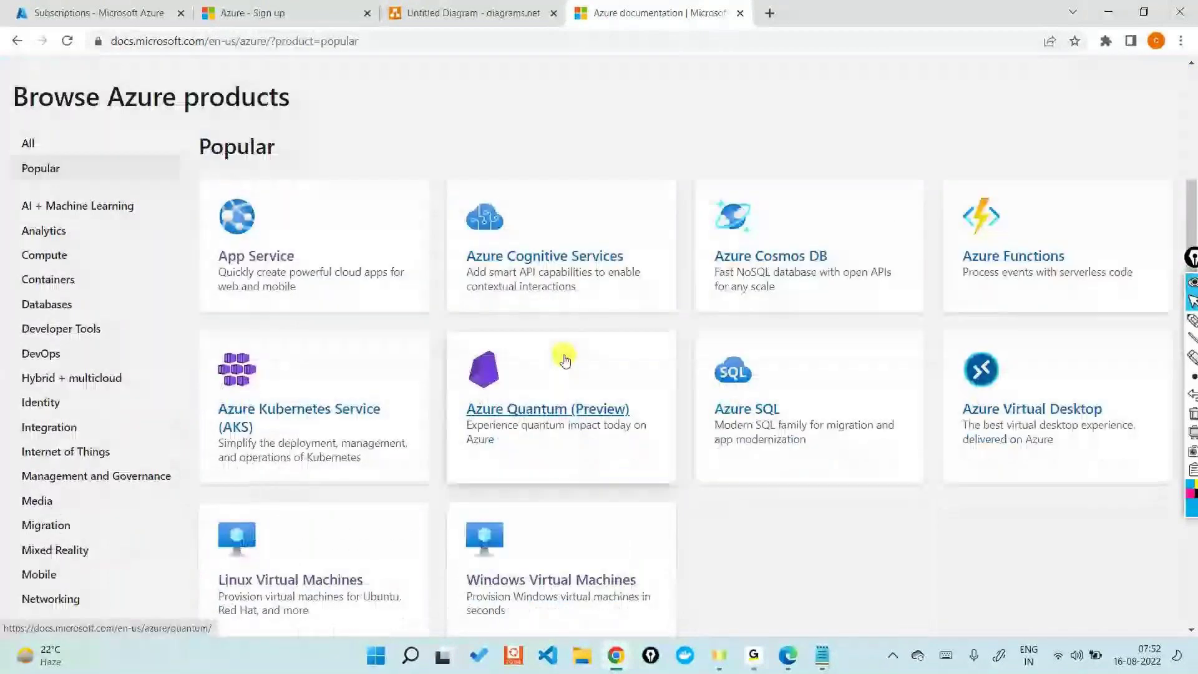
scroll(564, 360, down, 3)
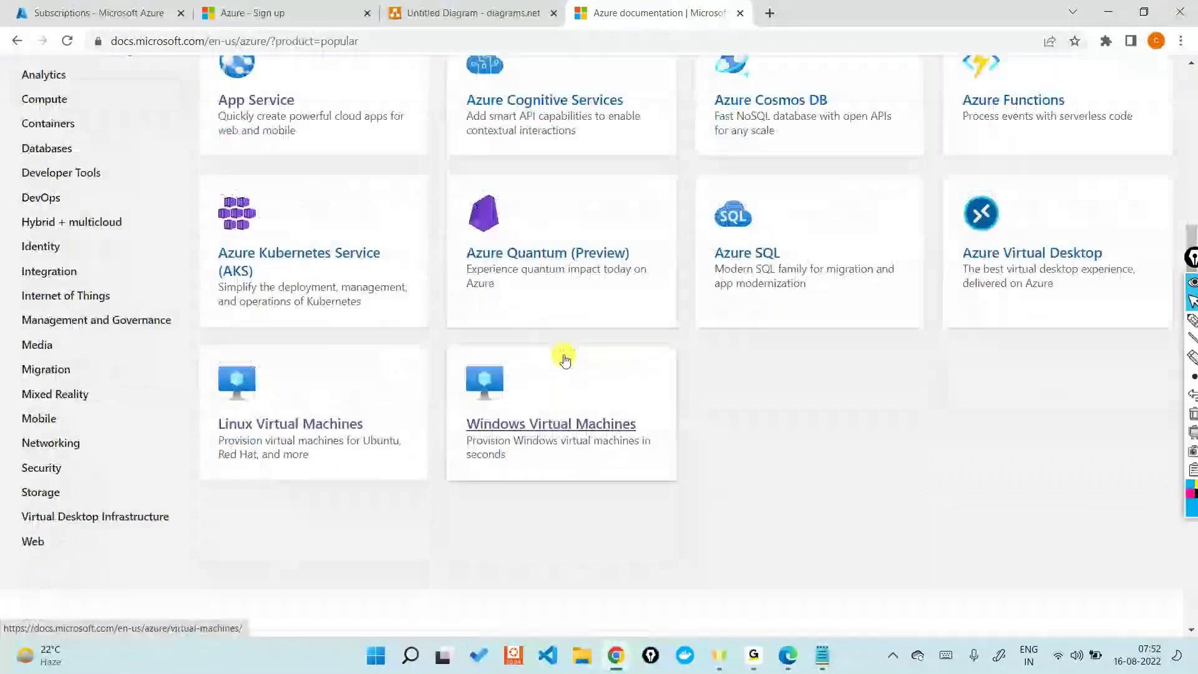
scroll(565, 360, up, 4)
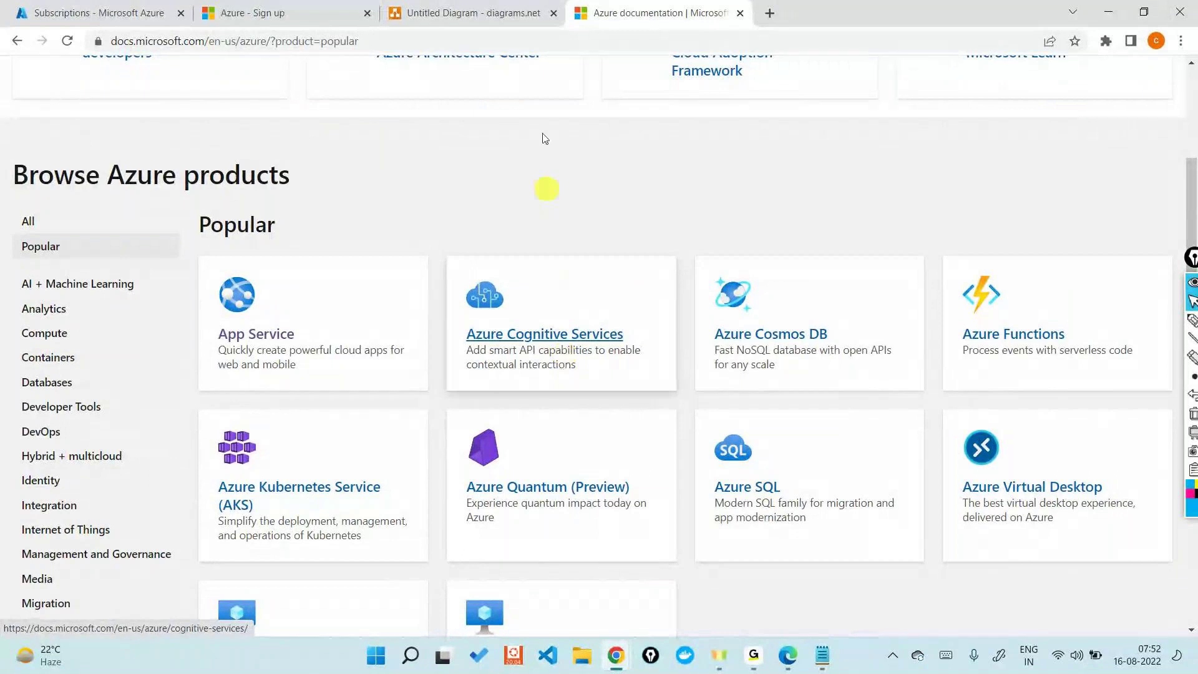
click(507, 42)
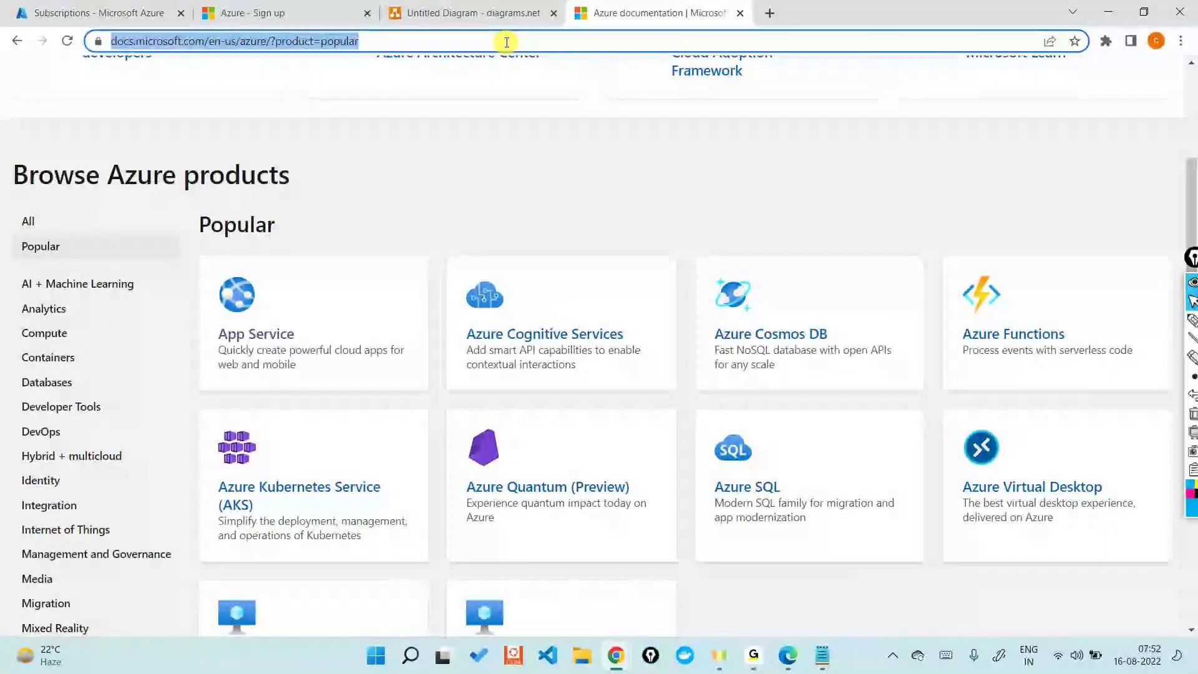
Step: Search Google for 'what is azure subscription' and browse the results
text(what is )
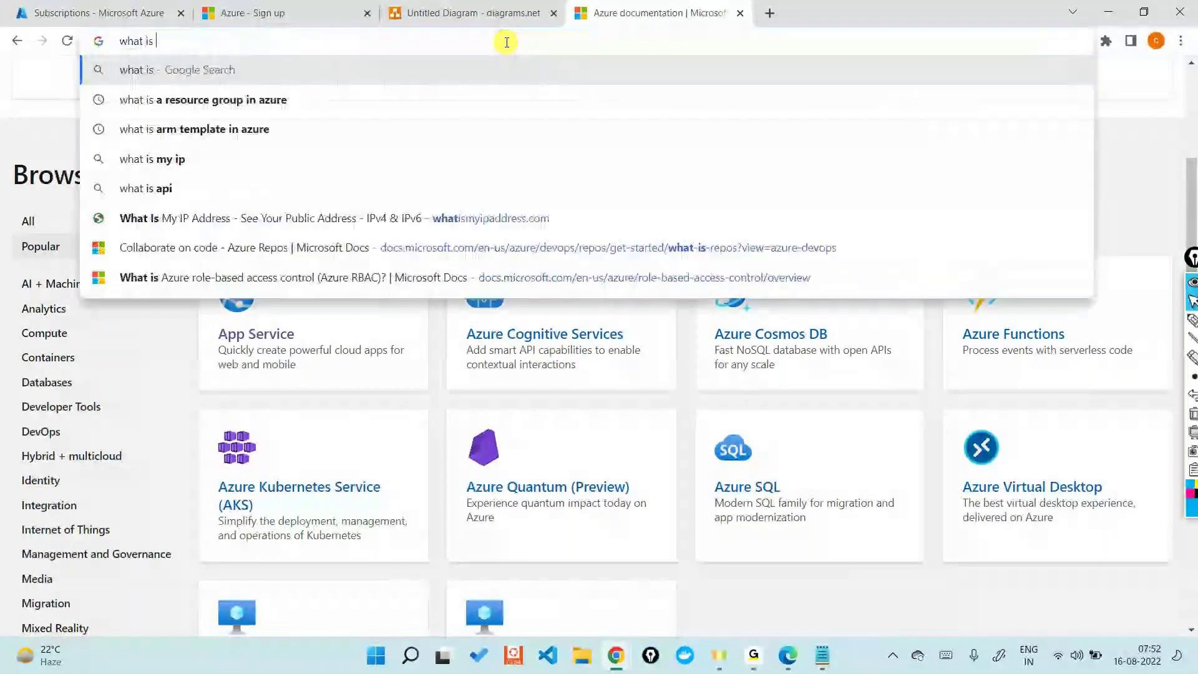
text(azure subscription)
key(Return)
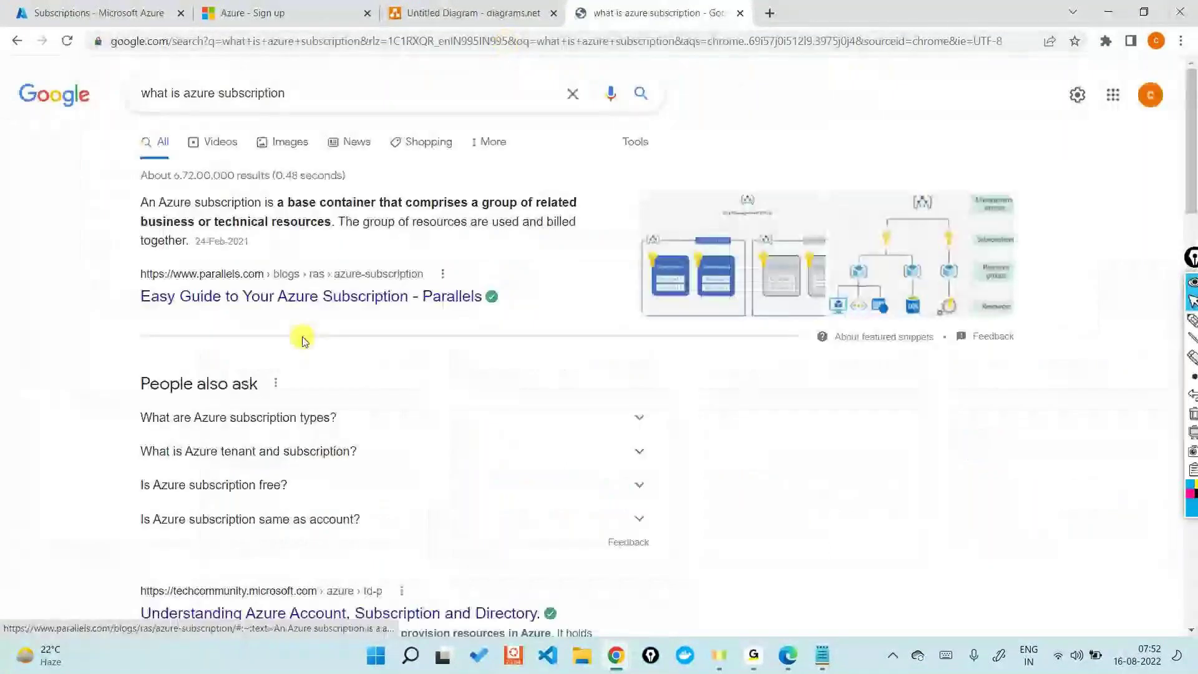
scroll(303, 338, down, 5)
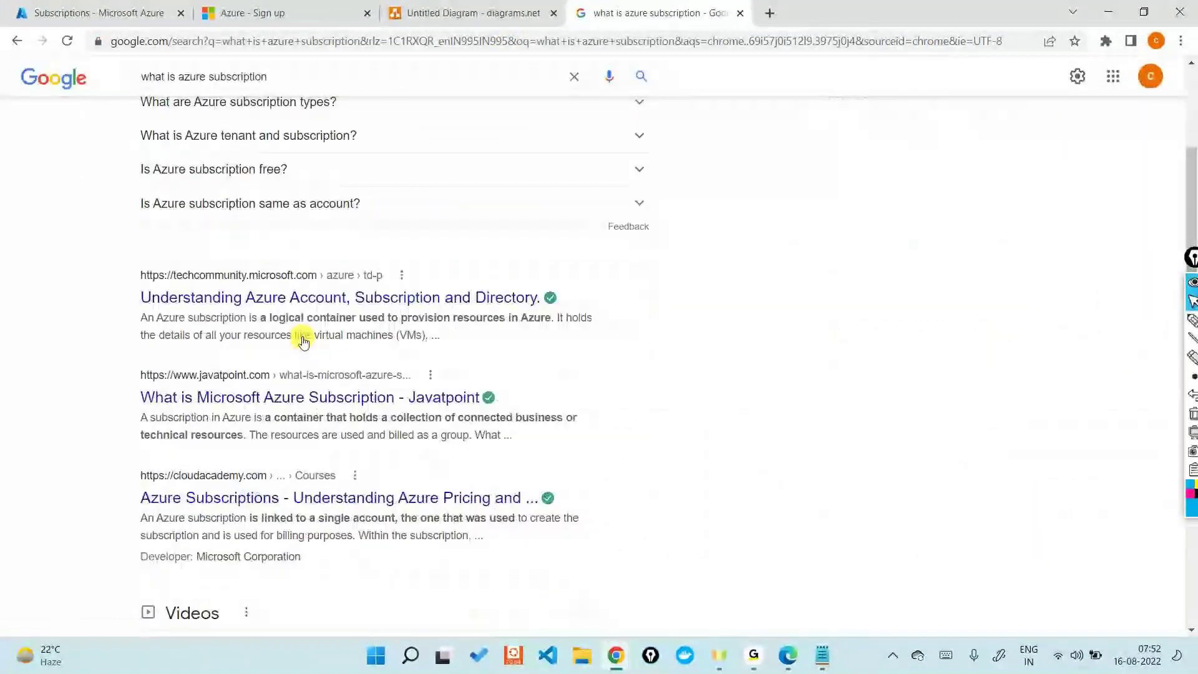
scroll(303, 340, down, 10)
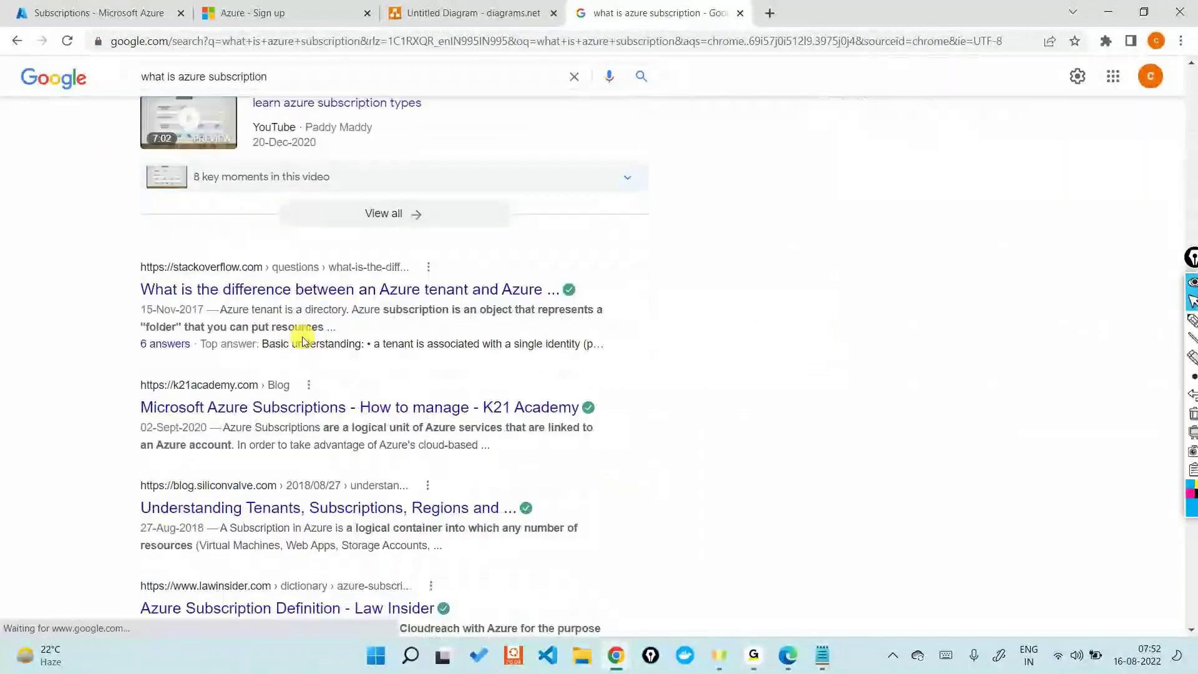
scroll(302, 343, up, 14)
Step: Go back to the docs.microsoft.com home page
click(297, 39)
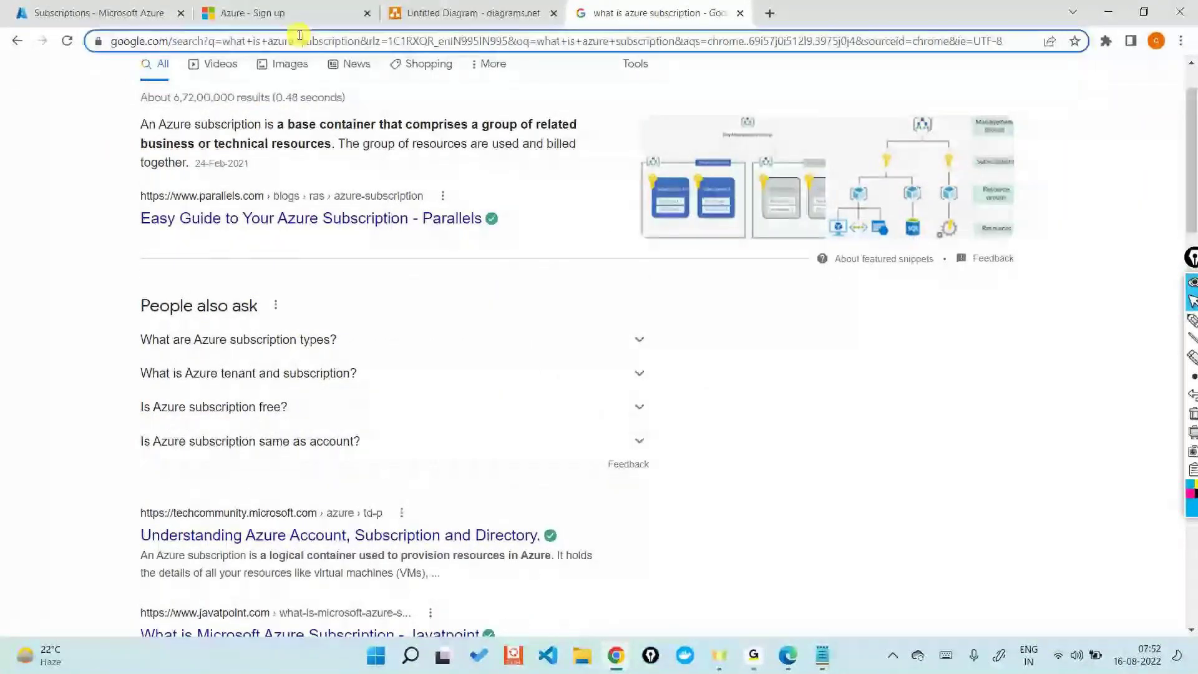
text(doc.)
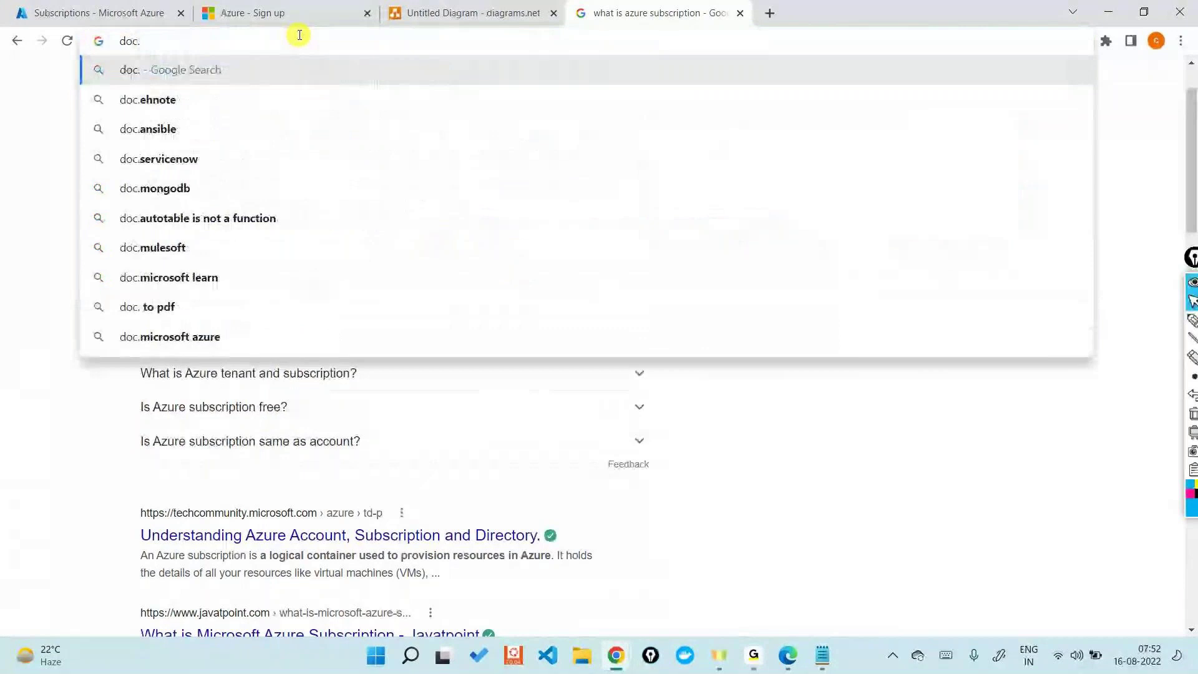
key(BackSpace)
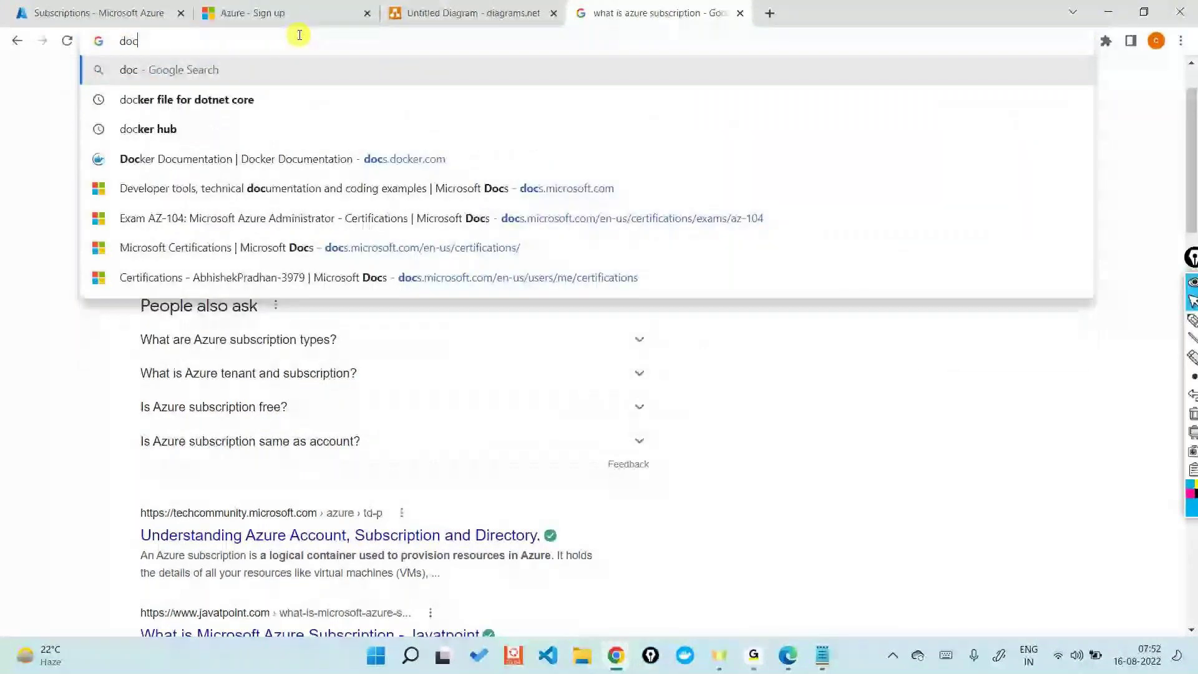
text(s.m)
key(Return)
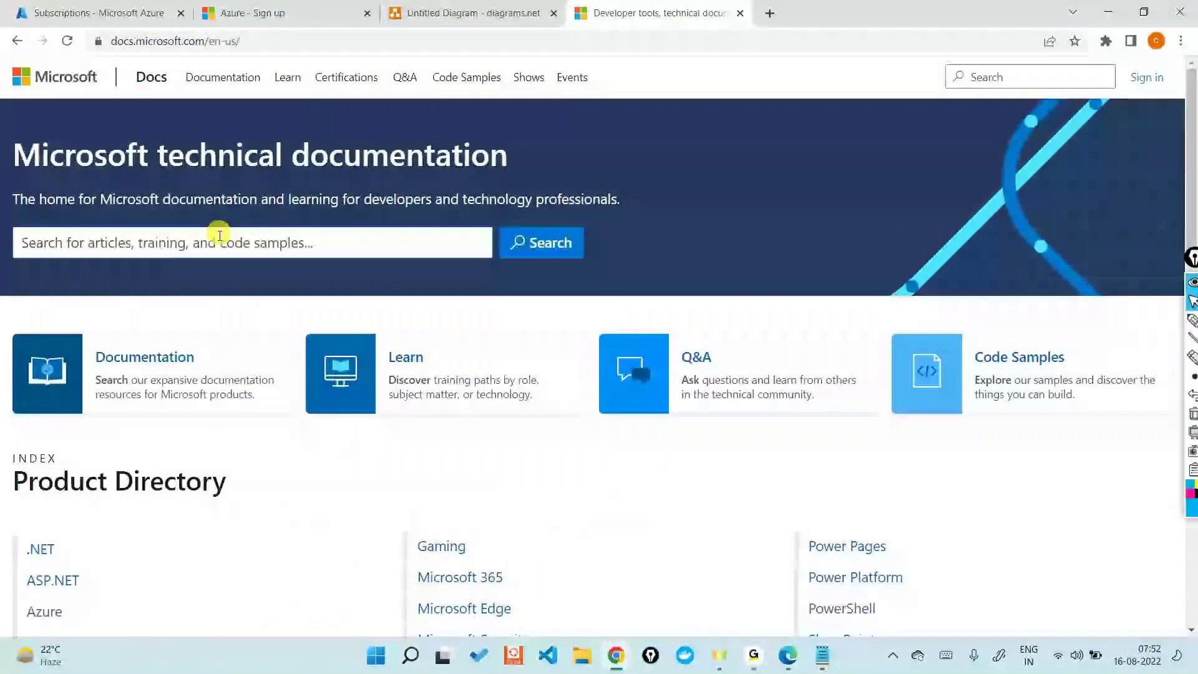
scroll(185, 374, down, 2)
click(44, 513)
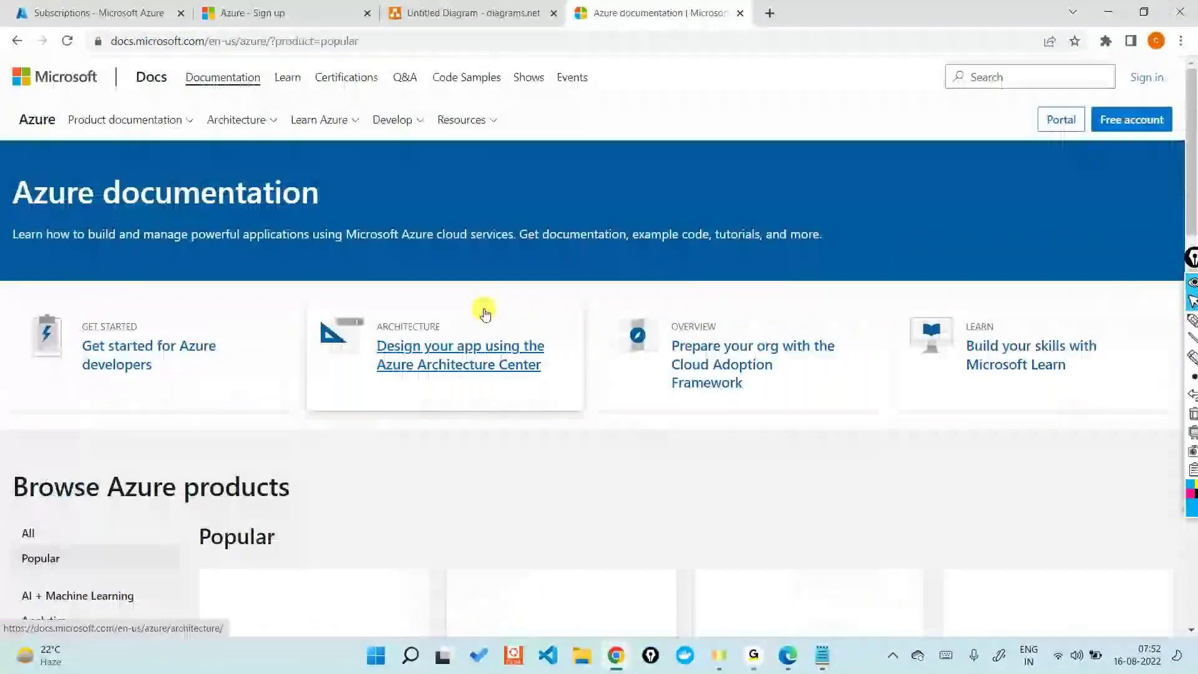
scroll(21, 420, down, 4)
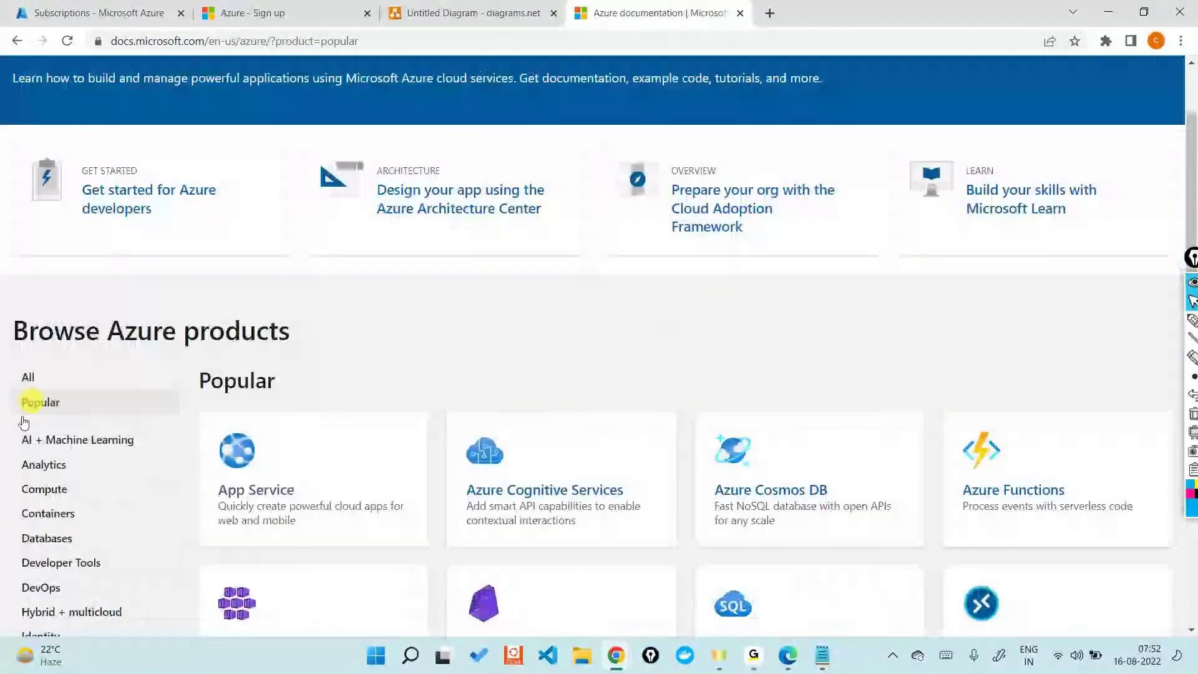
scroll(88, 454, up, 5)
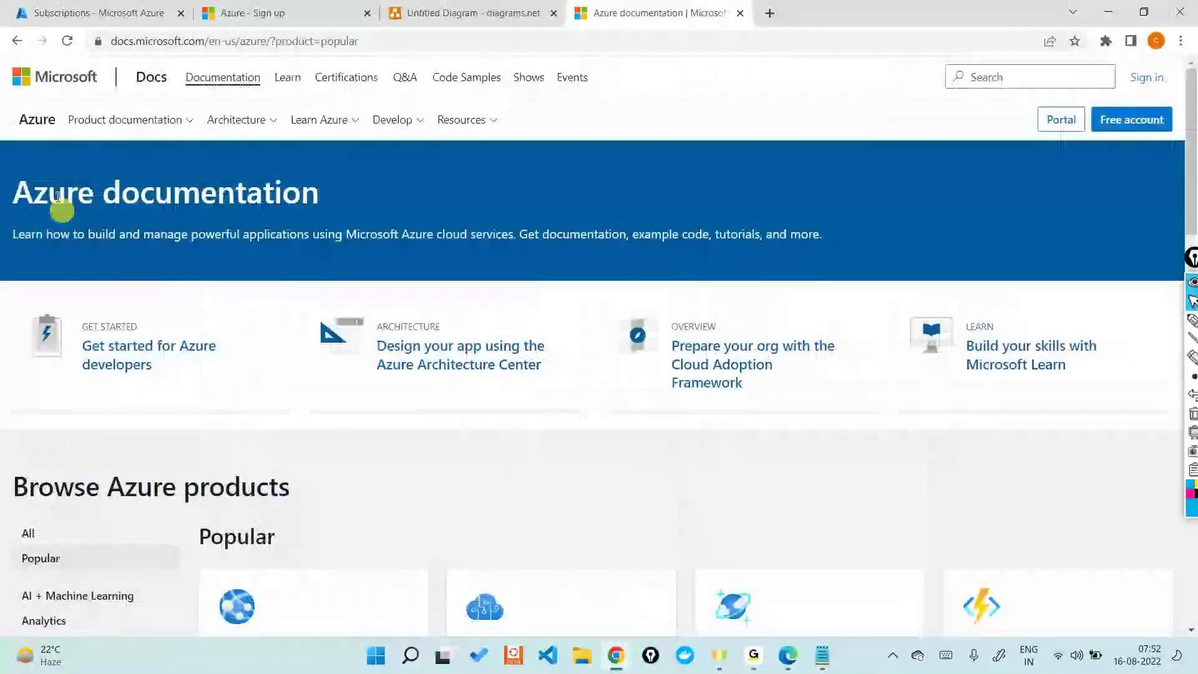
click(17, 40)
click(283, 88)
Step: Search Microsoft Docs for azure subscription, limiting results to Documentation
text(Azure Su)
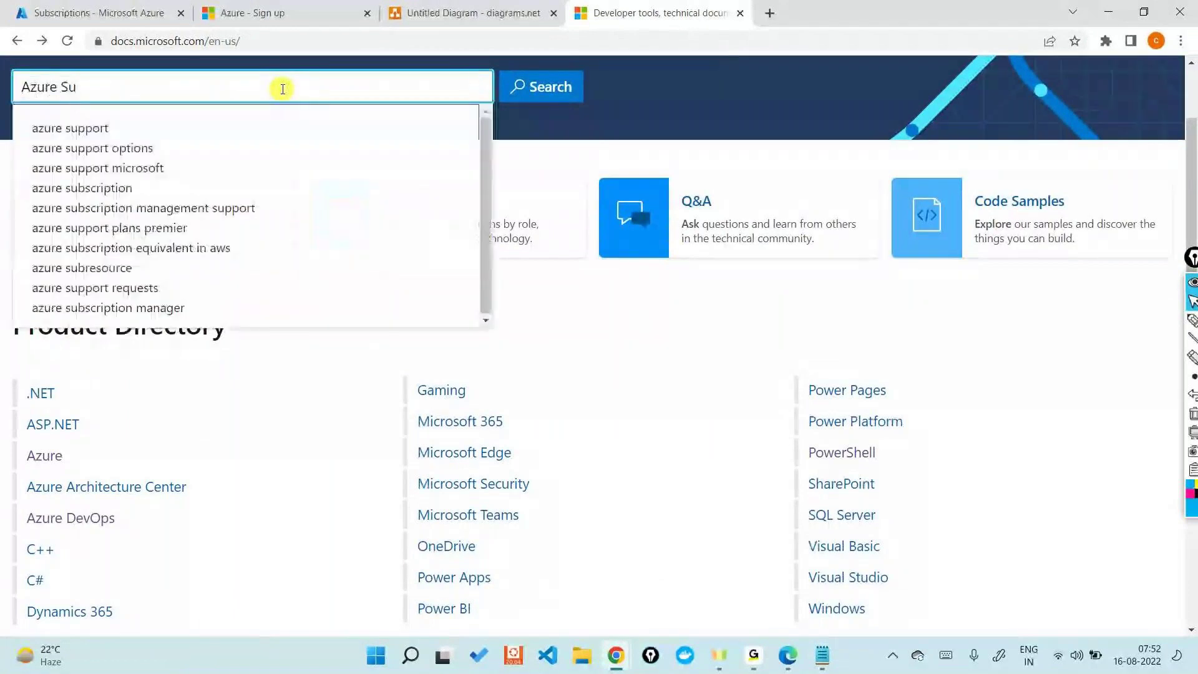
text(bsc)
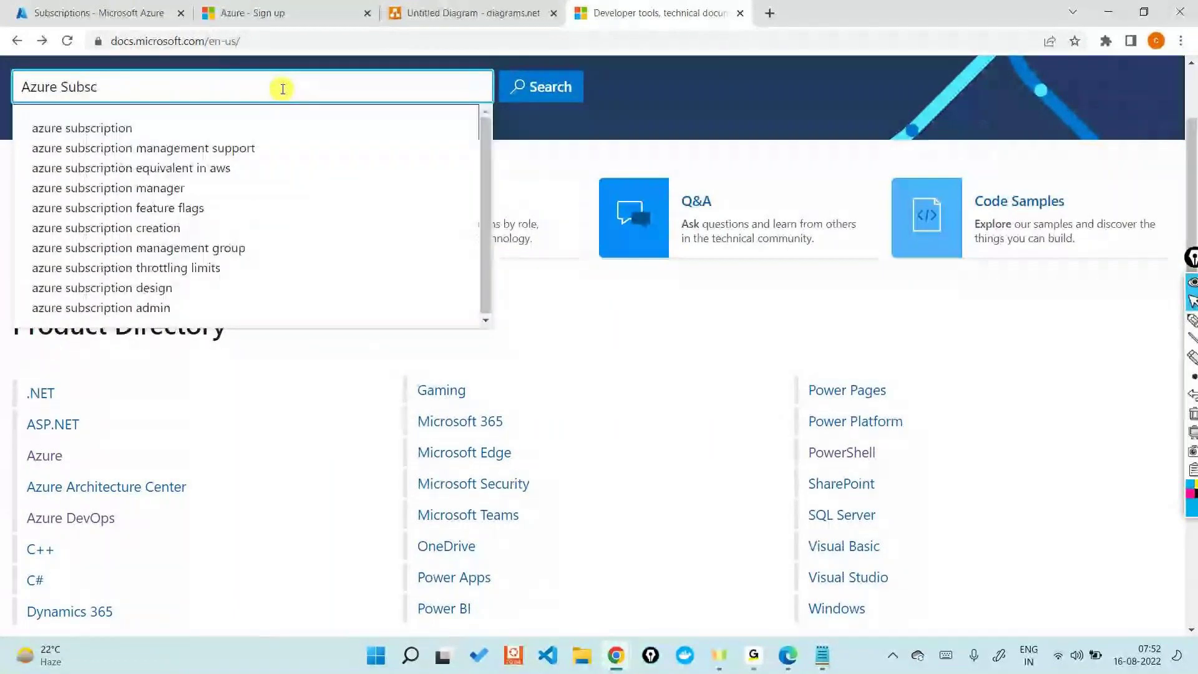
click(134, 128)
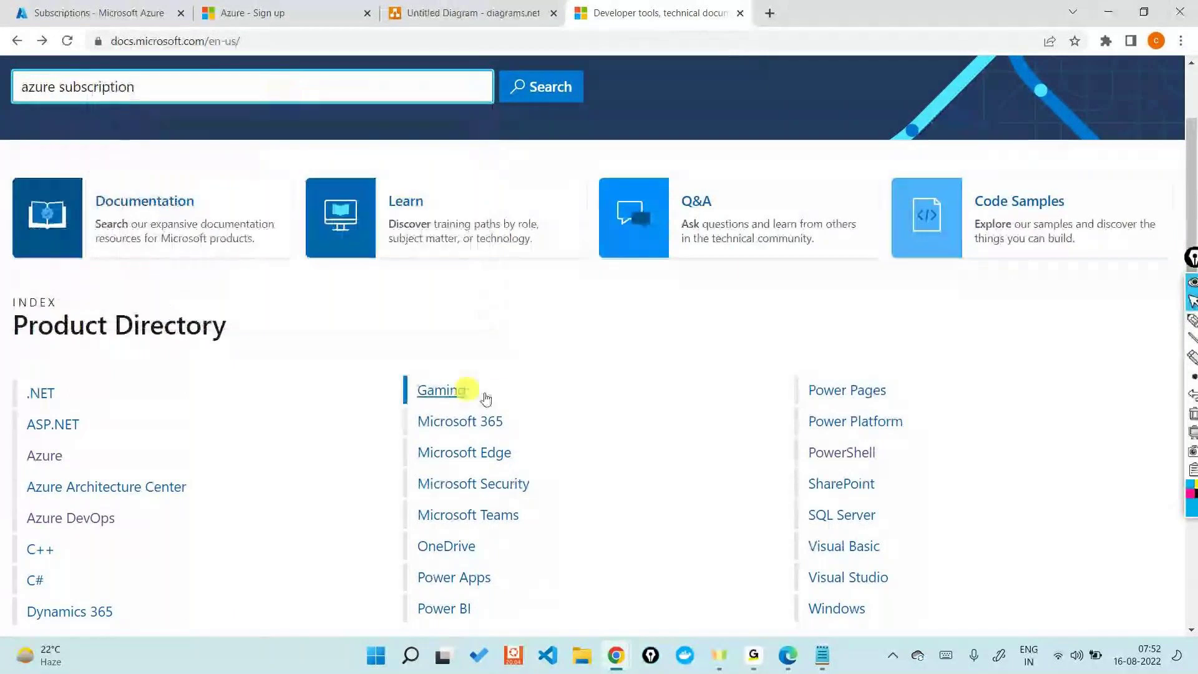
click(546, 85)
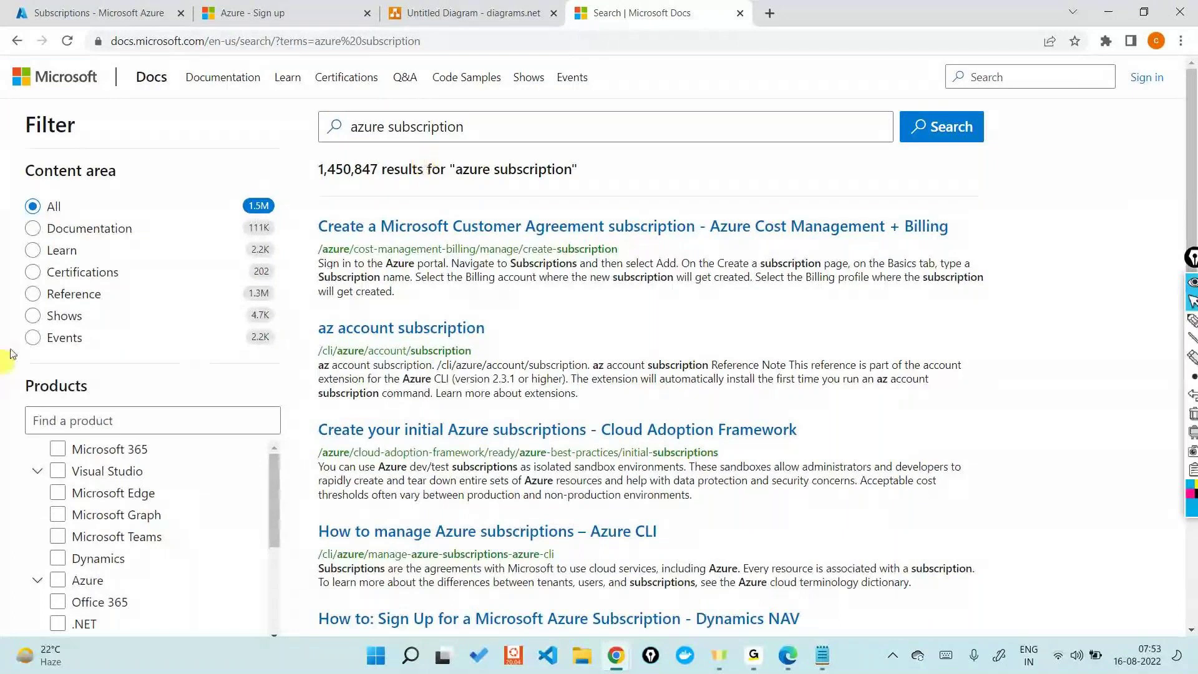
click(33, 228)
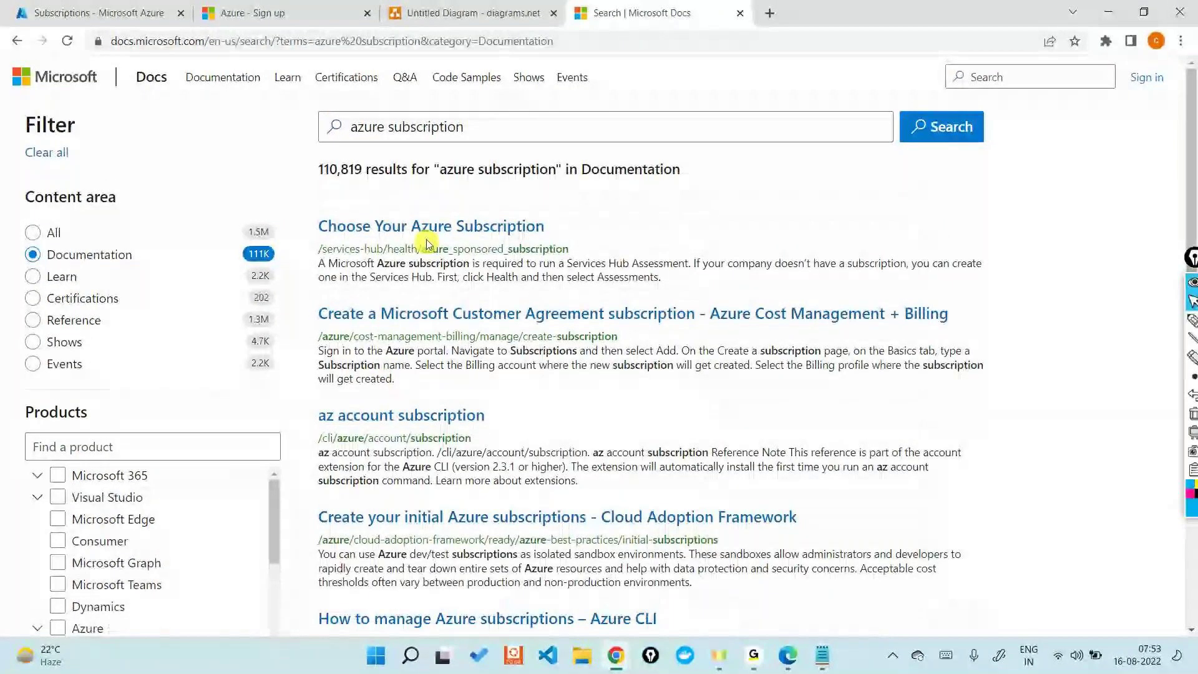
Step: Open the Choose Your Azure Subscription article and scroll to the no-cost subscription details
click(428, 230)
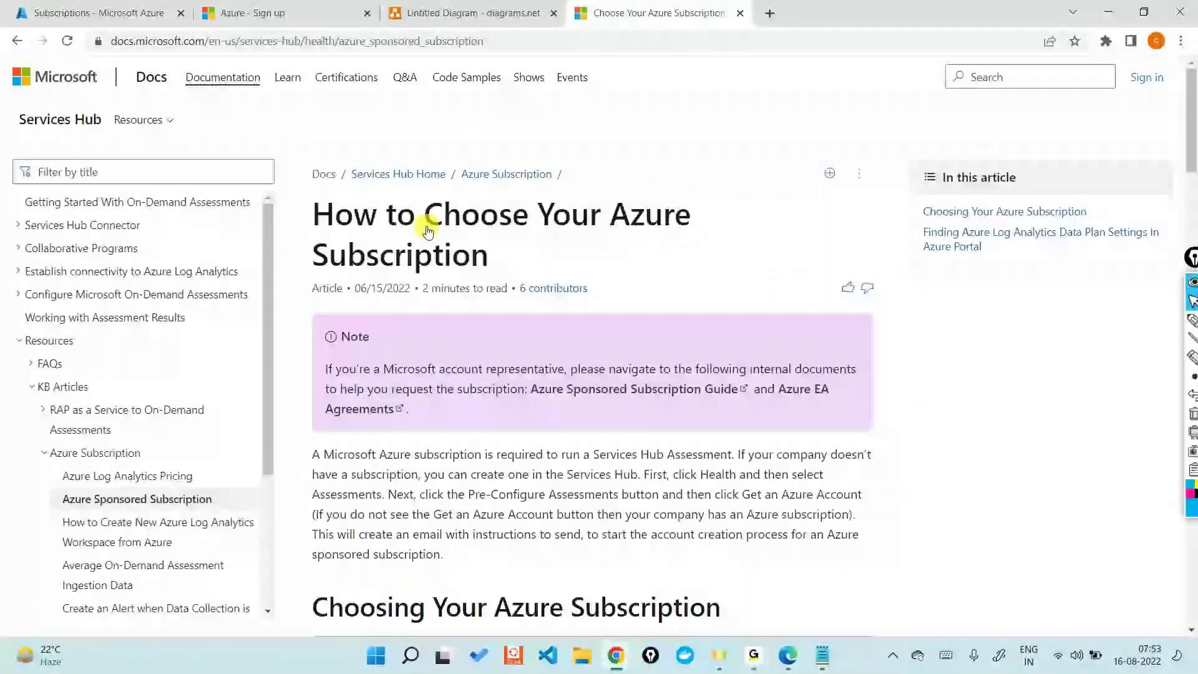
scroll(545, 379, down, 1)
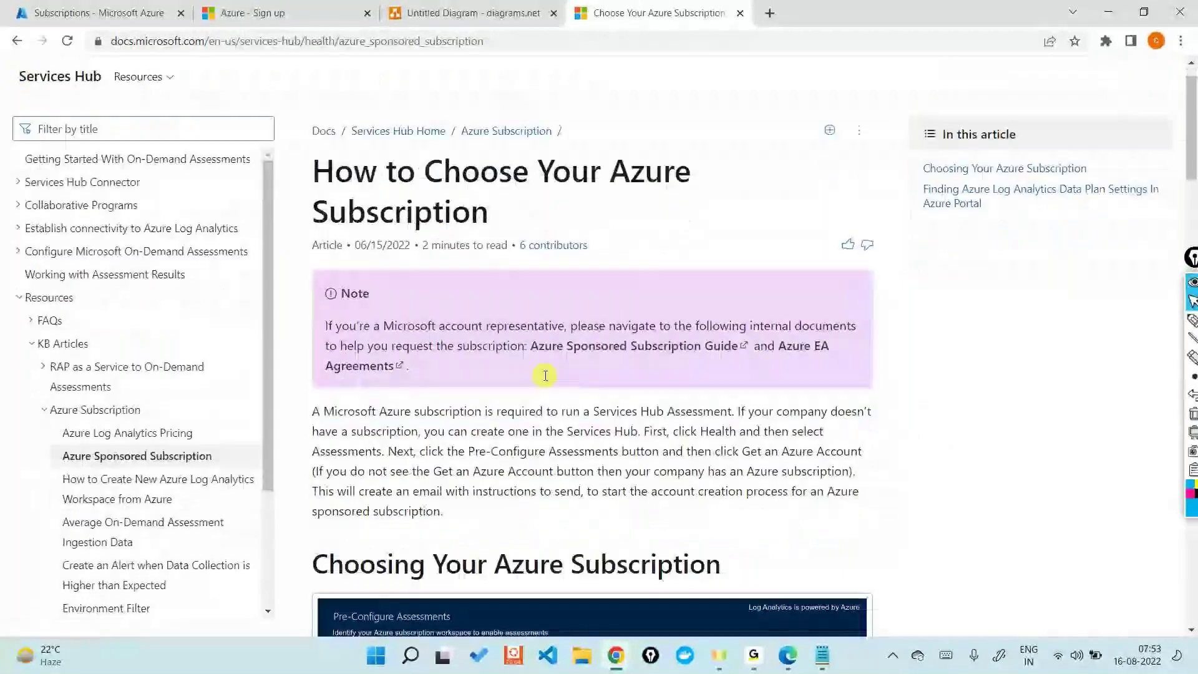
scroll(545, 375, down, 2)
scroll(545, 376, down, 10)
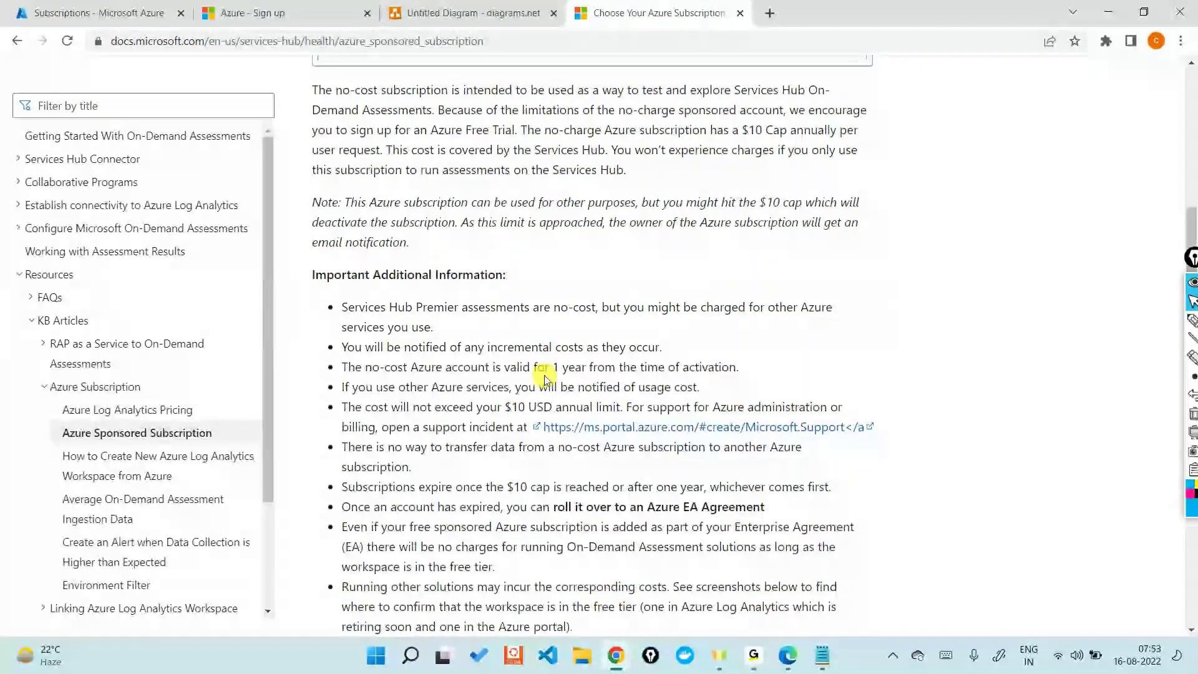
click(778, 559)
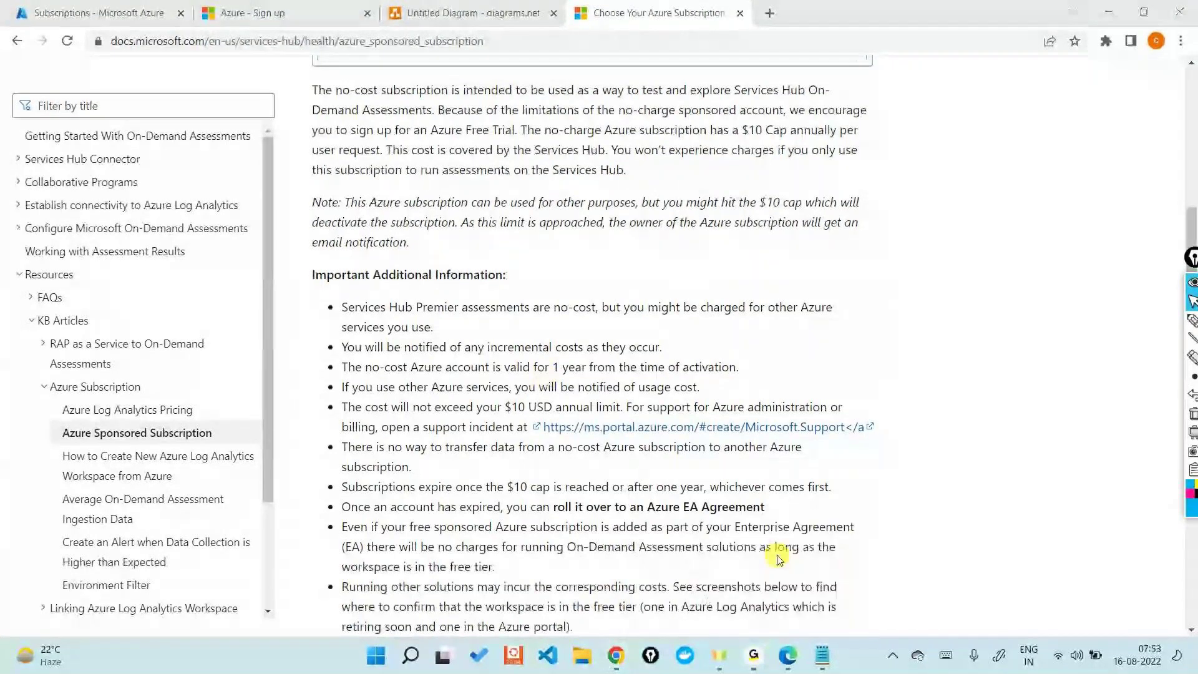
click(1057, 5)
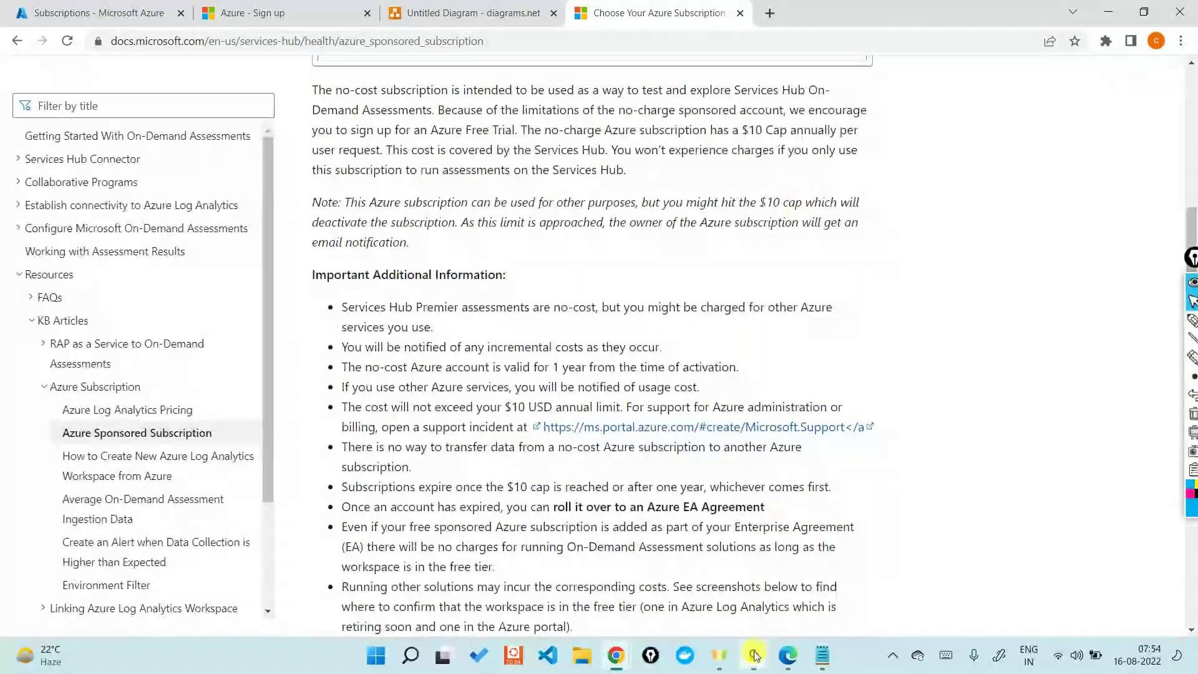
mouse_move(754, 655)
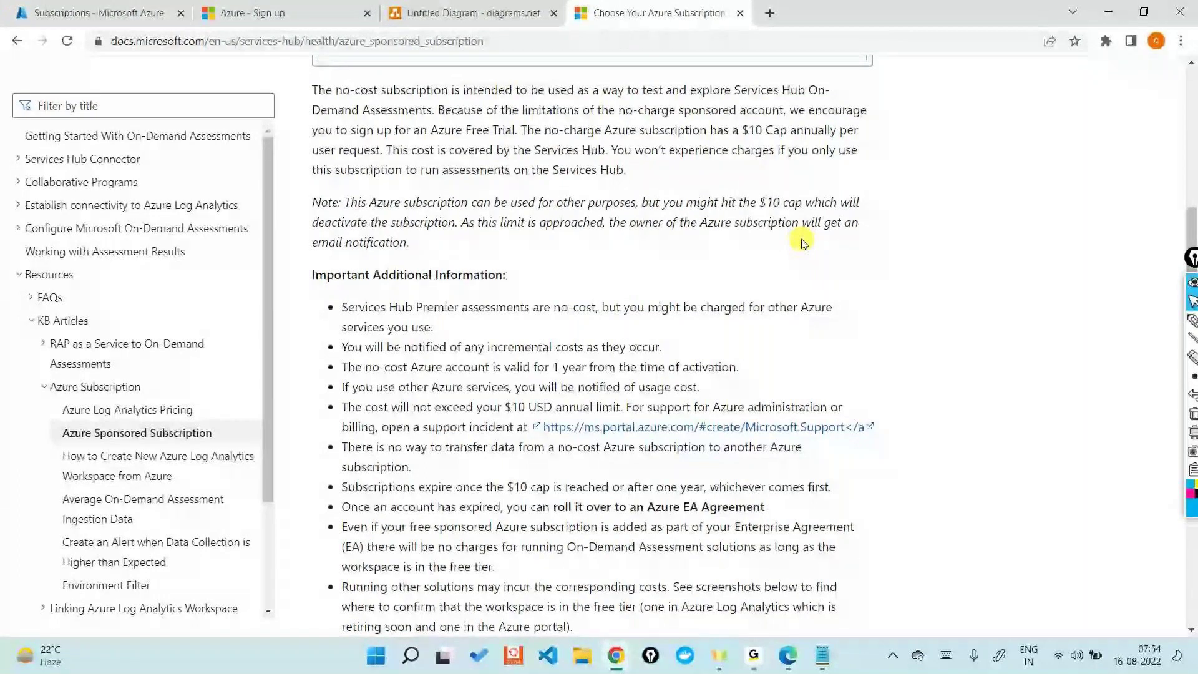
Step: Open a new Notepad note, enlarge the text, and type the account's Gmail address
key(super+r)
key(Return)
key(ctrl+plus)
key(ctrl+plus)
key(ctrl+plus)
key(ctrl+plus)
key(ctrl+plus)
key(ctrl+plus)
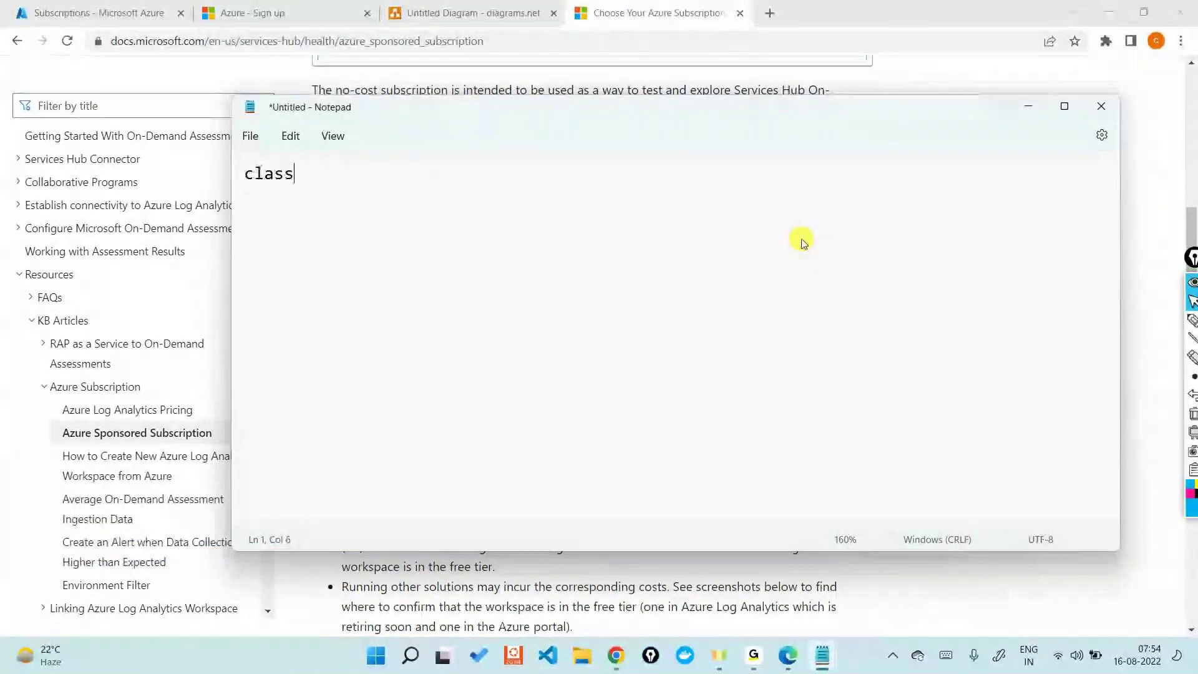
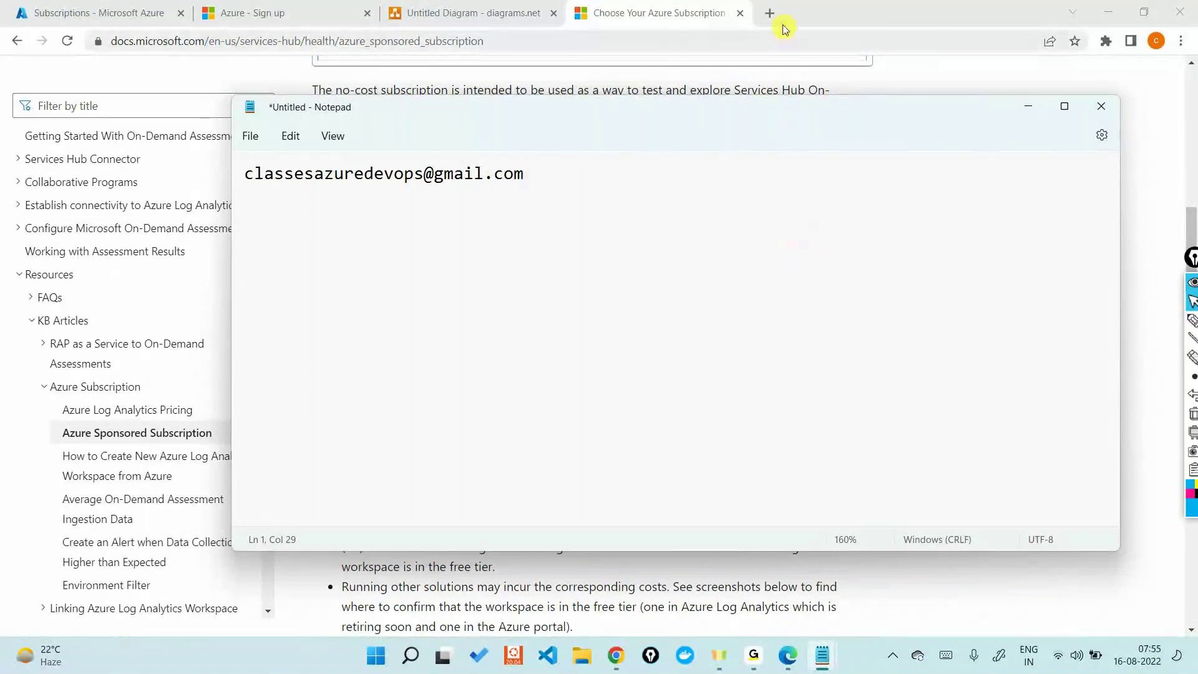
Step: Open the Gmail inbox in a new Chrome tab
click(785, 29)
click(769, 13)
click(1043, 104)
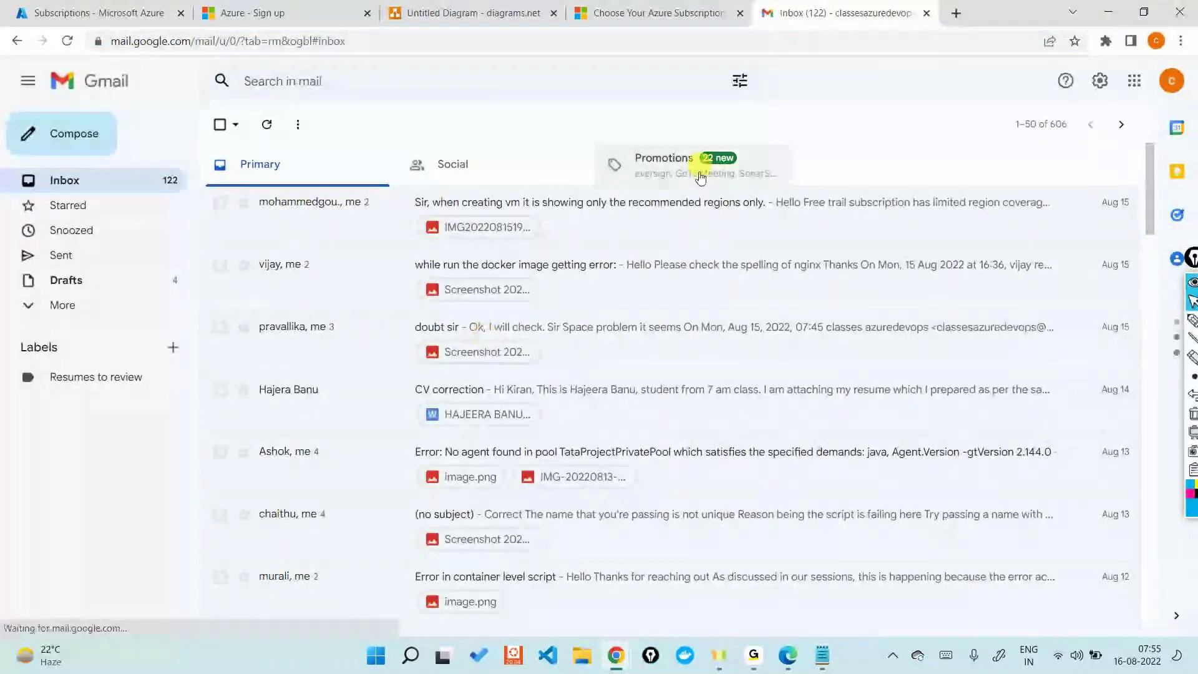
click(680, 225)
click(371, 235)
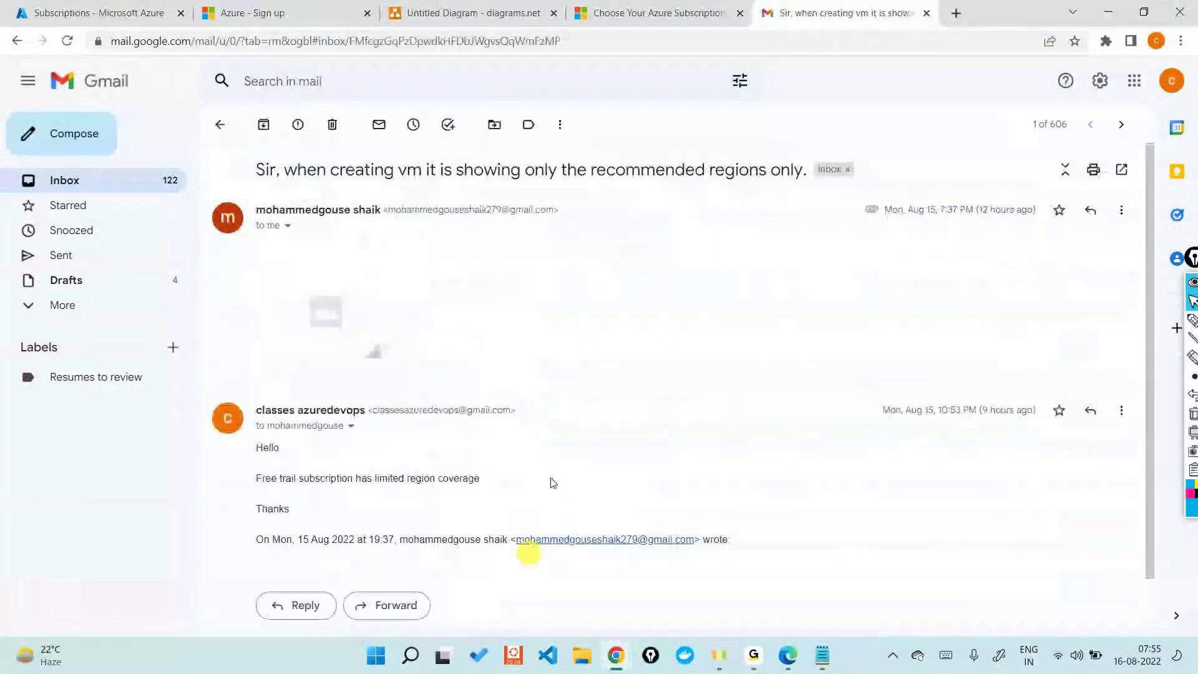
click(368, 311)
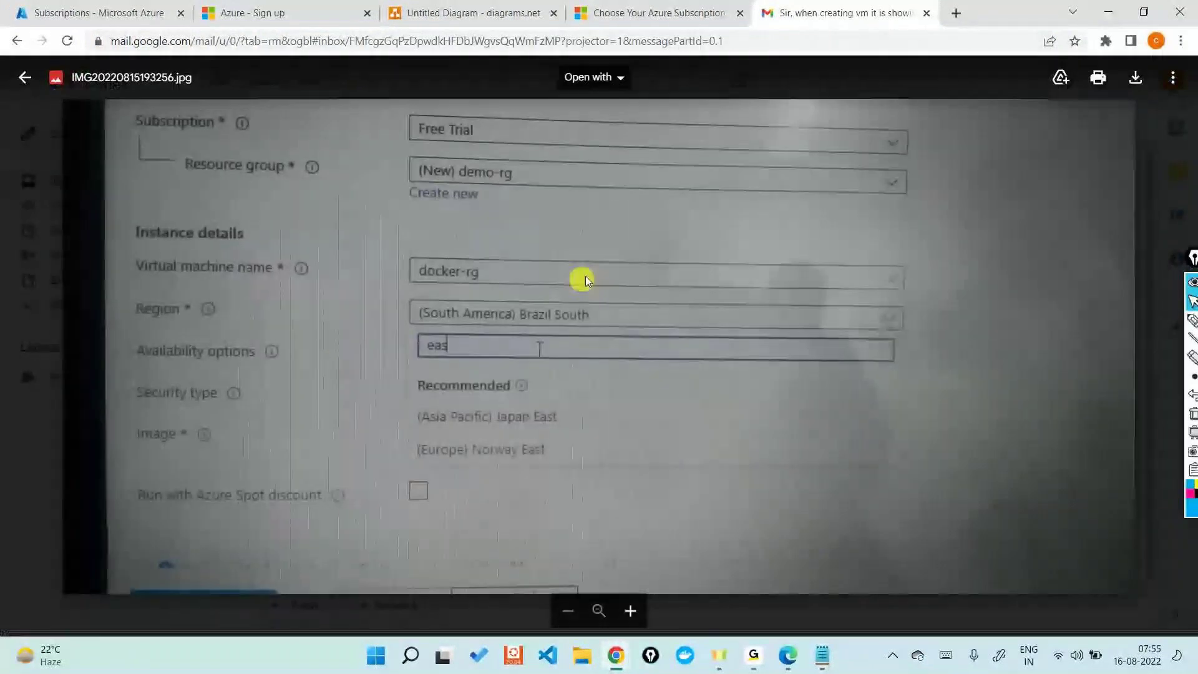
click(1151, 152)
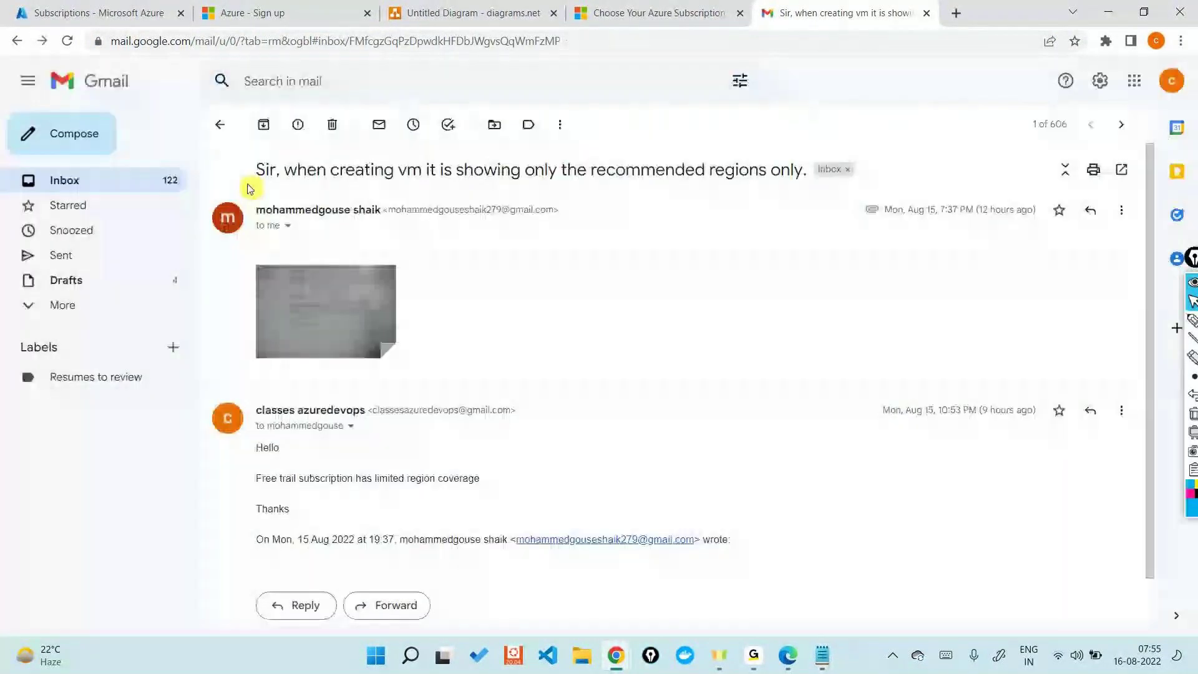
click(219, 124)
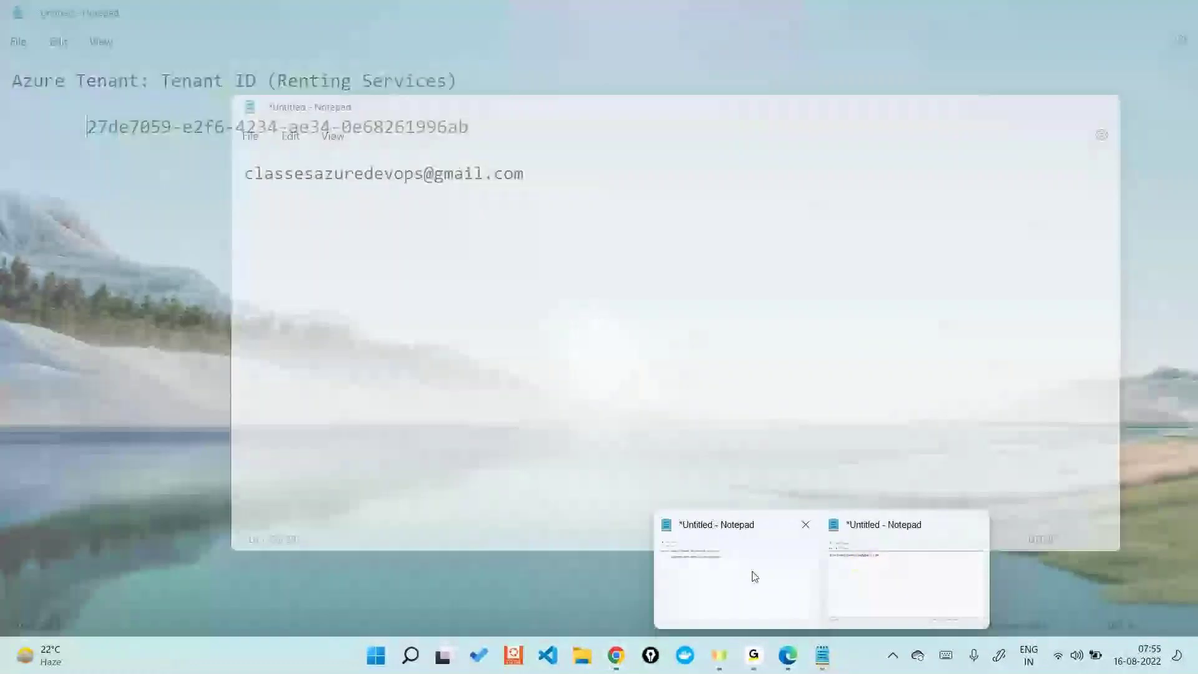
Step: Maximize the Gmail address note in Notepad, then bring up the Azure Tenant ID note
click(754, 574)
mouse_move(836, 663)
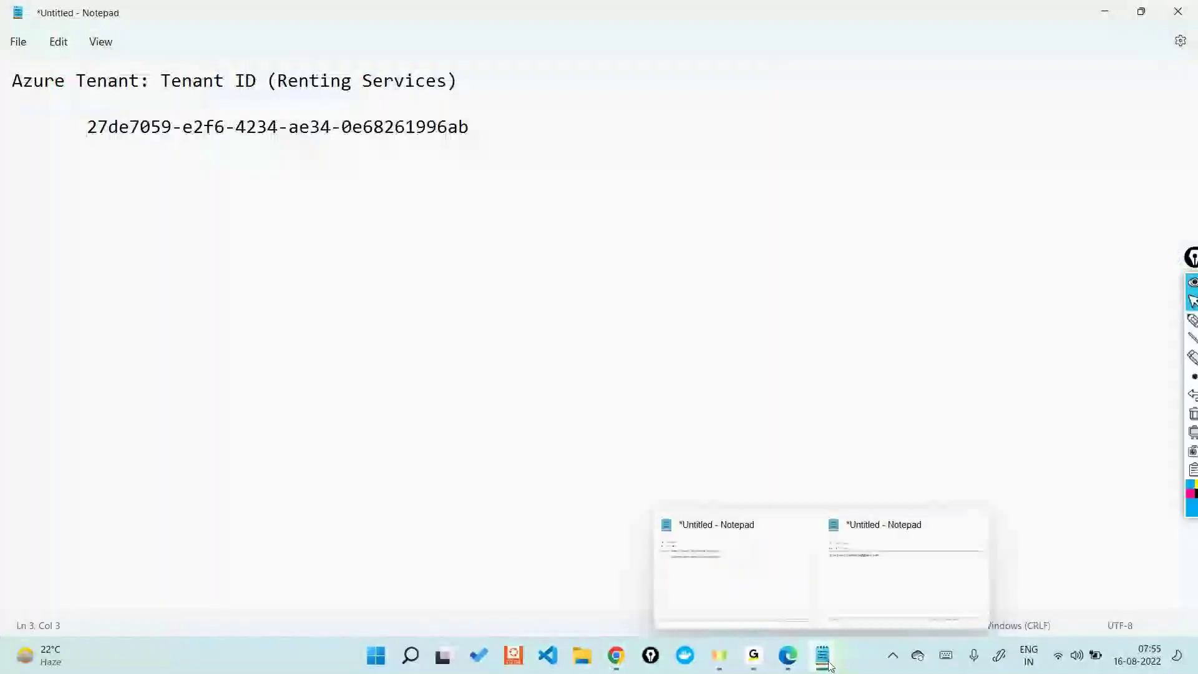
click(880, 597)
key(ctrl+a)
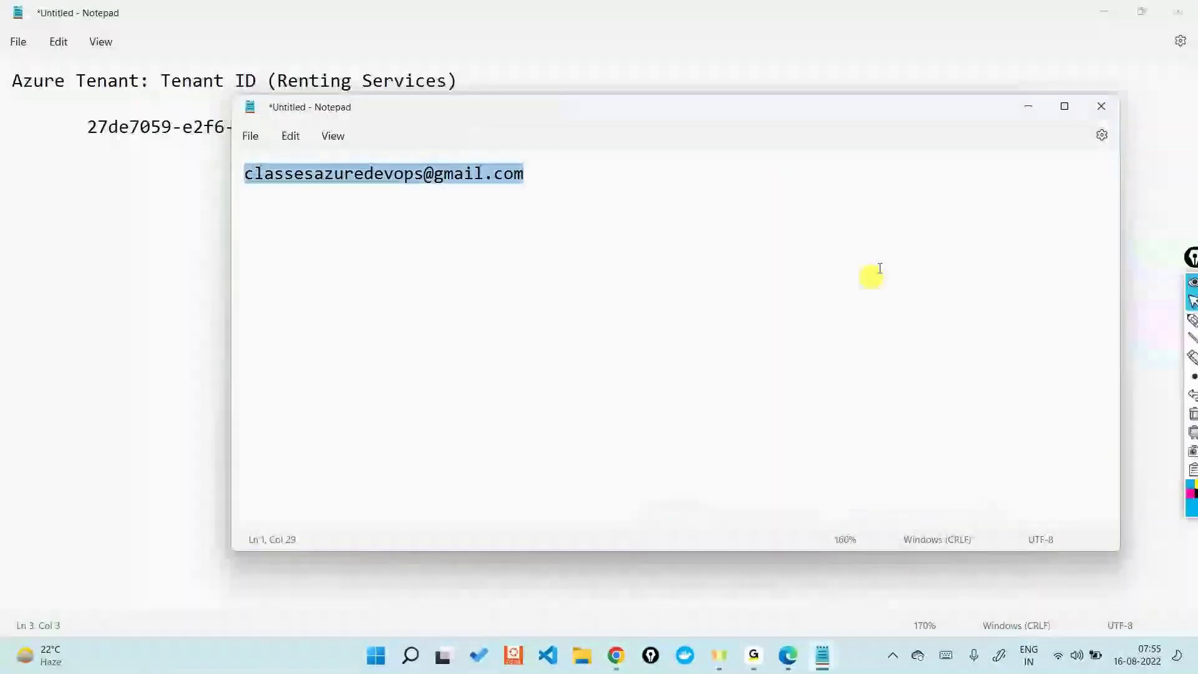
click(1065, 107)
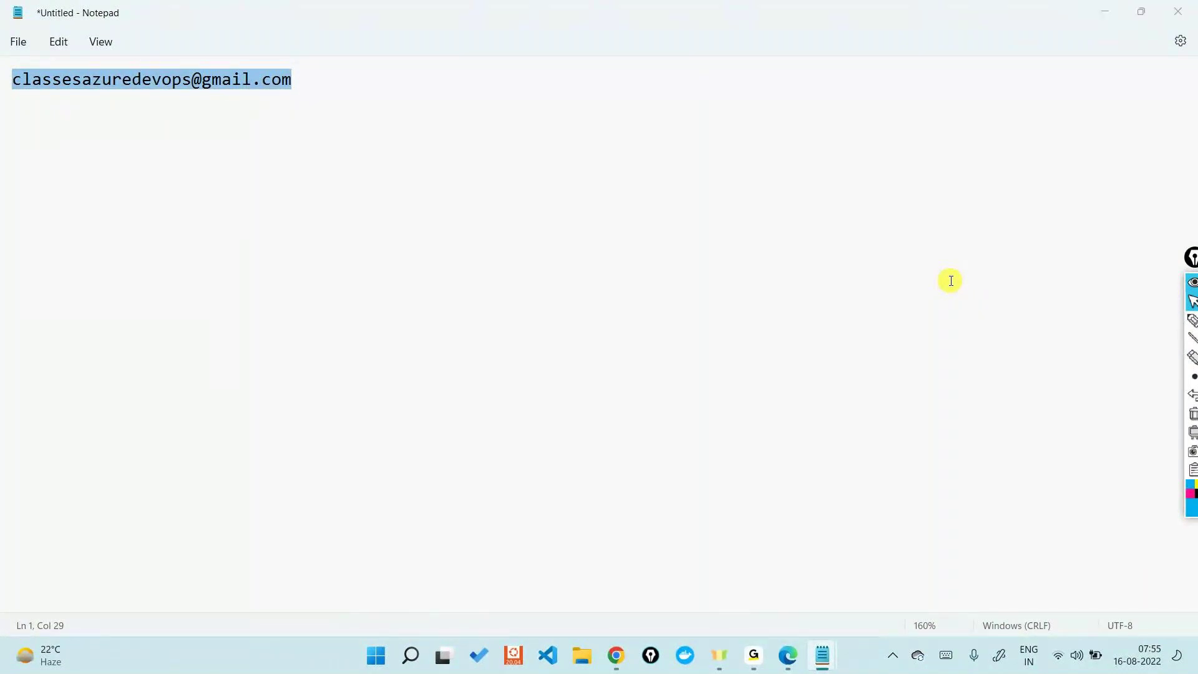
key(alt+Tab)
key(alt+Tab)
key(alt+Tab)
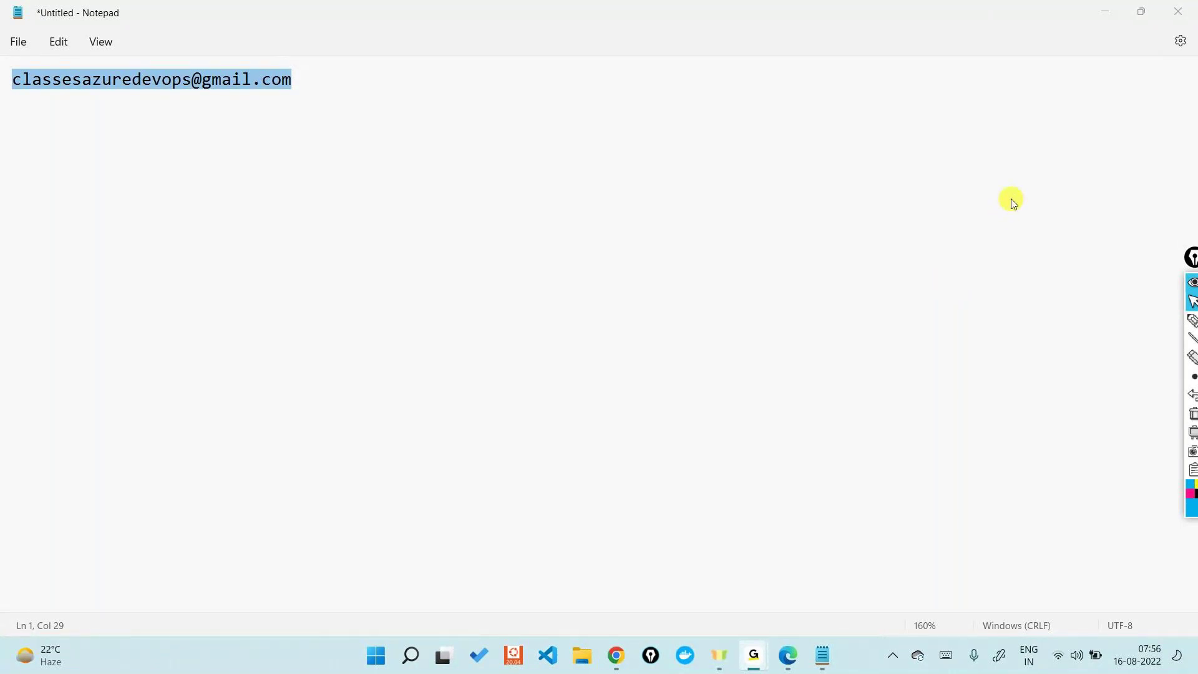
click(1101, 11)
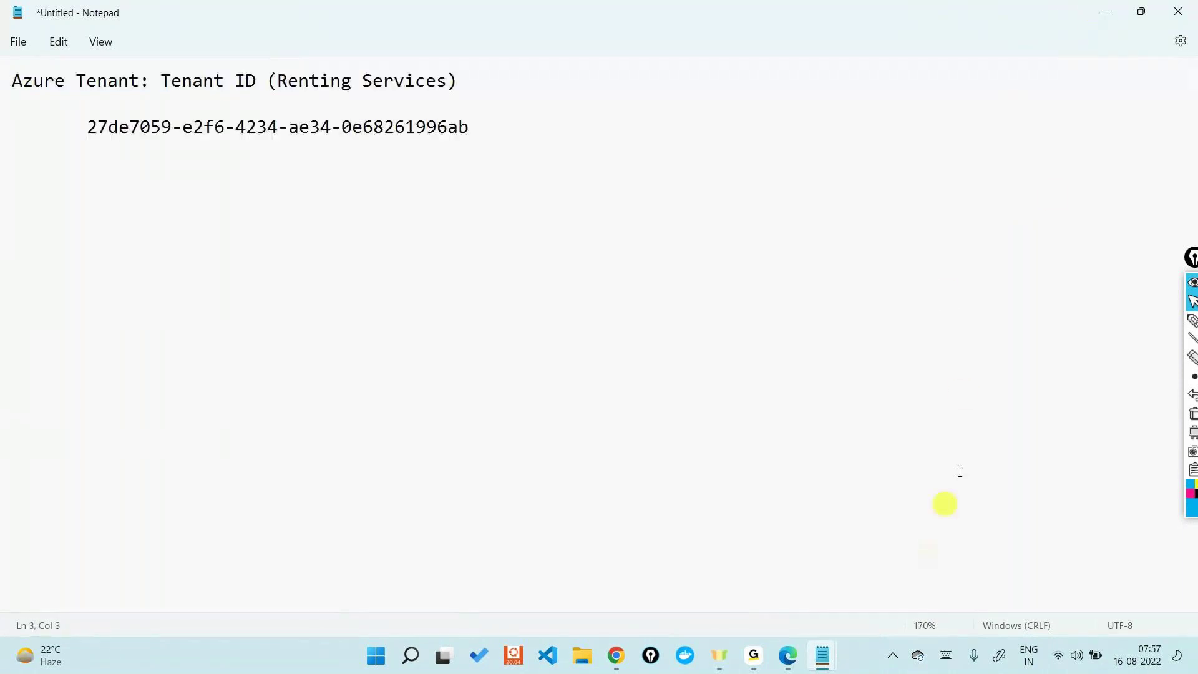
Step: Minimize Notepad and return to the Azure Subscriptions tab listing the disabled azure_classes subscription
click(1102, 8)
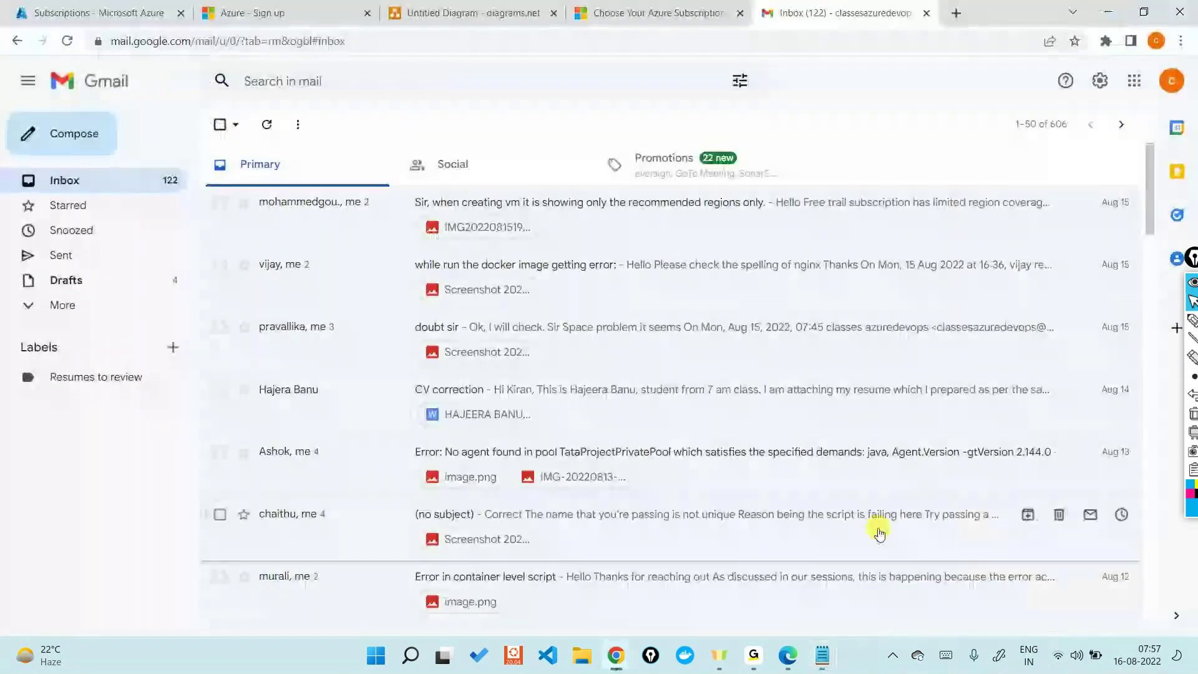
key(ctrl+1)
mouse_move(753, 655)
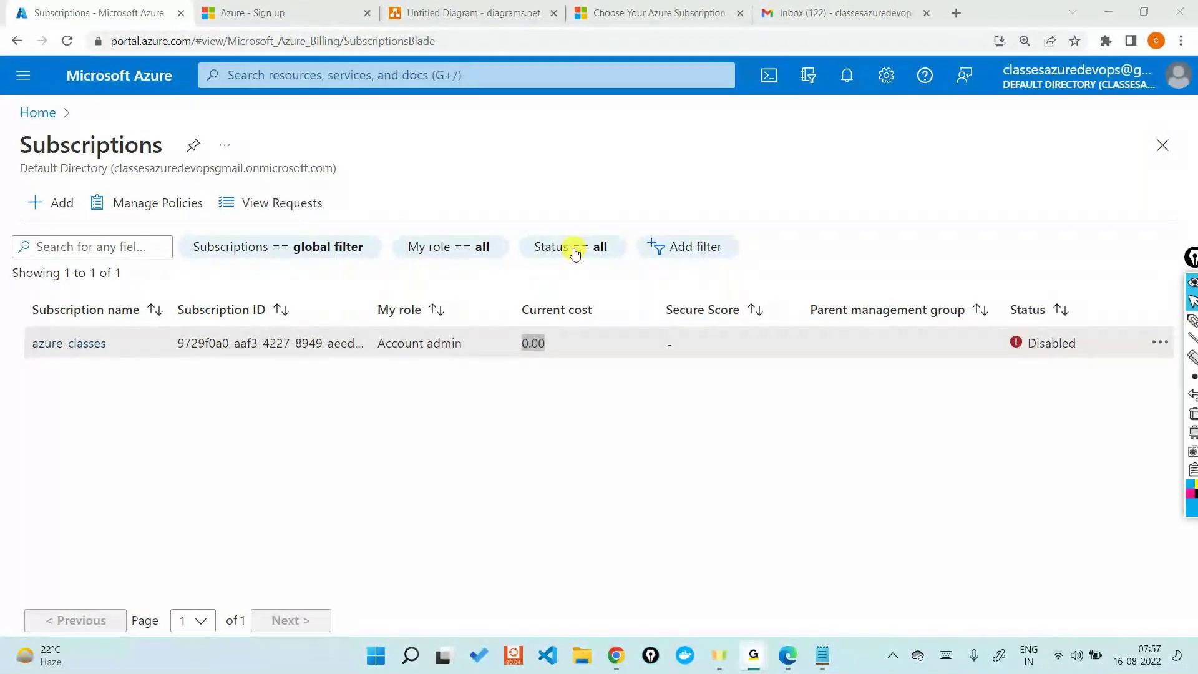
Step: Go back to the Azure portal home page through the Home breadcrumb, briefly checking Task View
click(1092, 10)
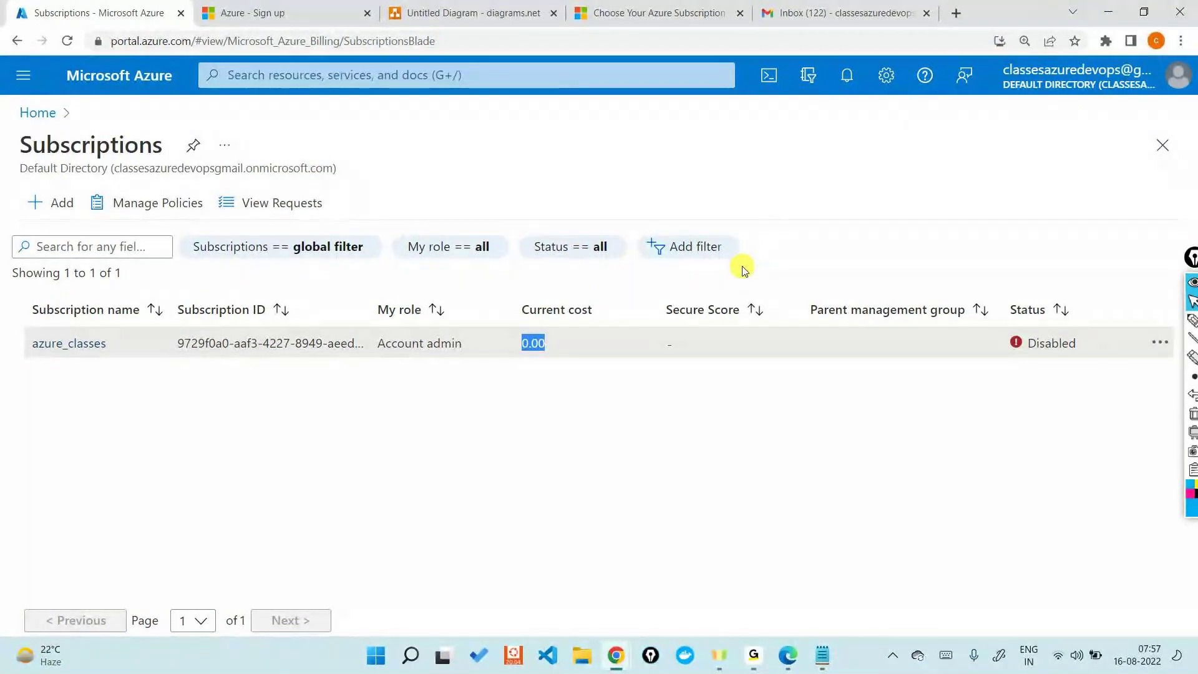
click(39, 114)
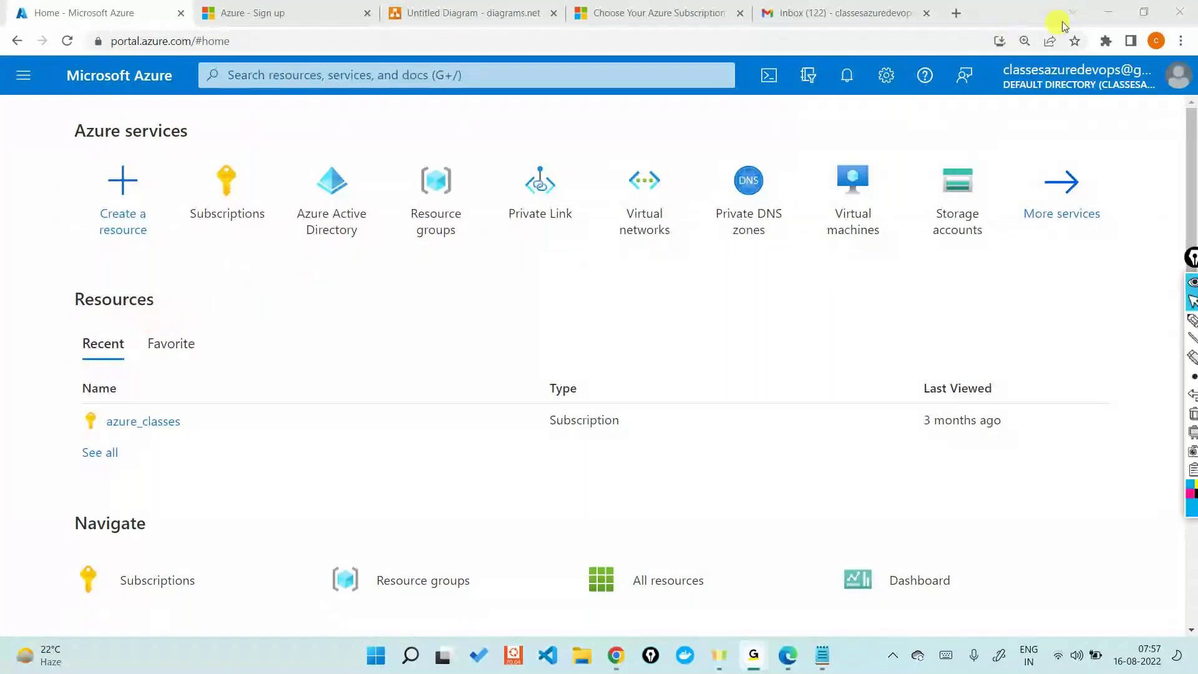
click(915, 355)
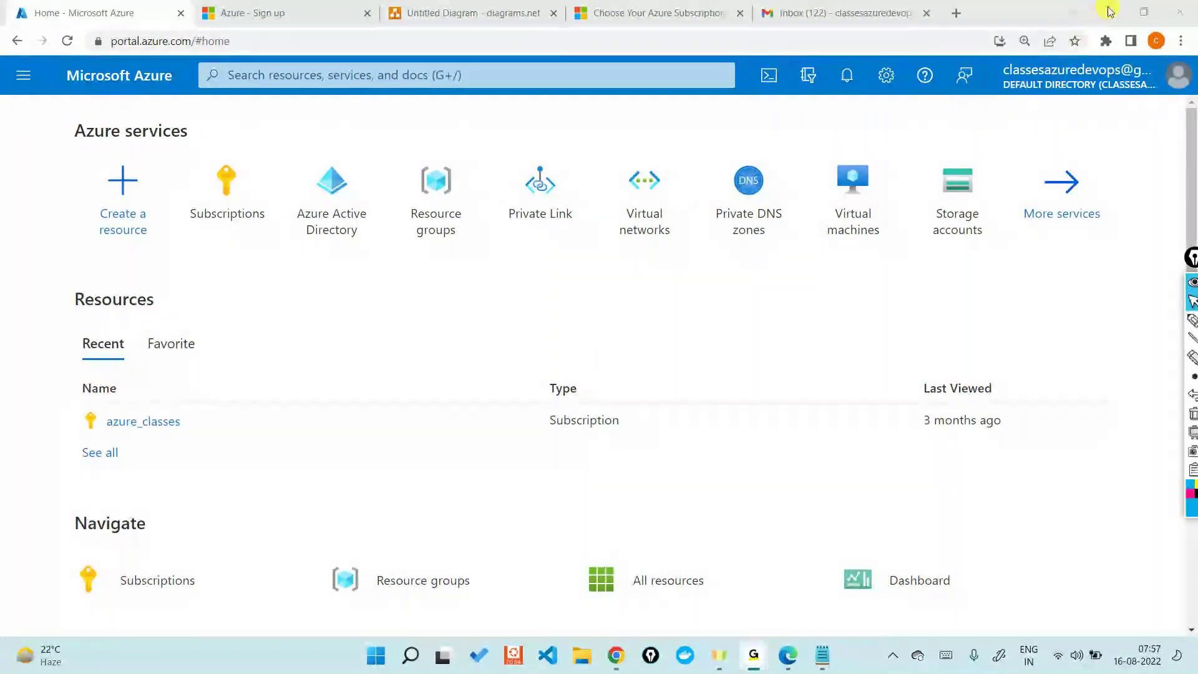
mouse_move(924, 253)
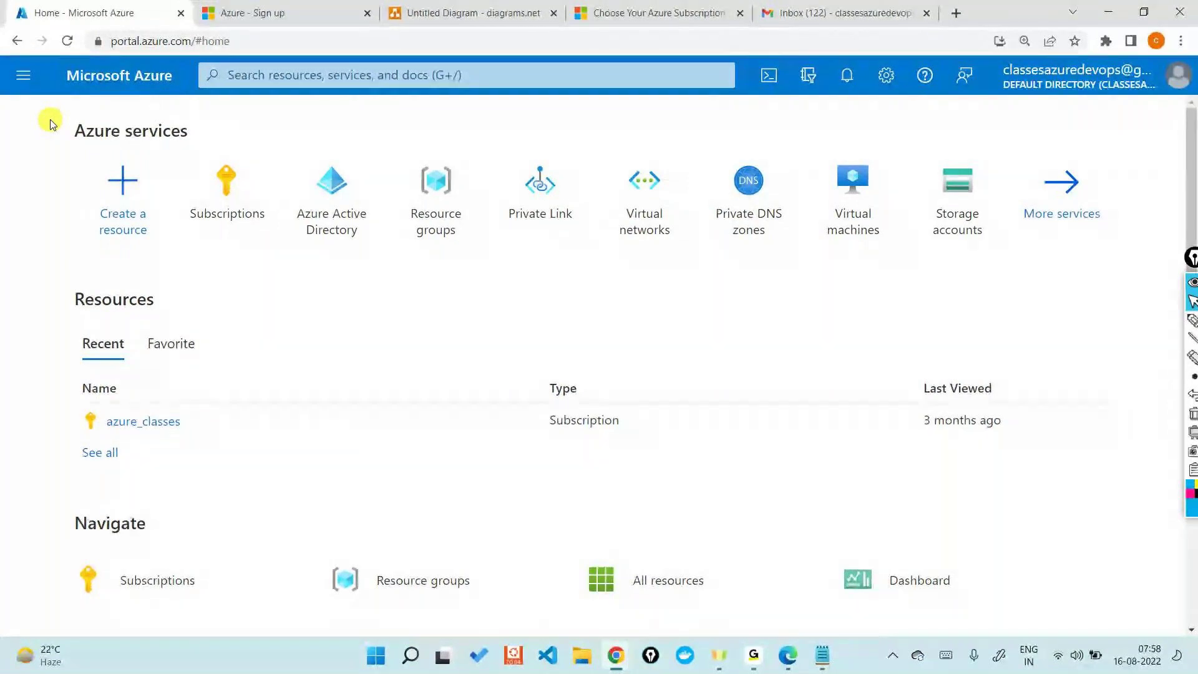
key(super+Tab)
key(Escape)
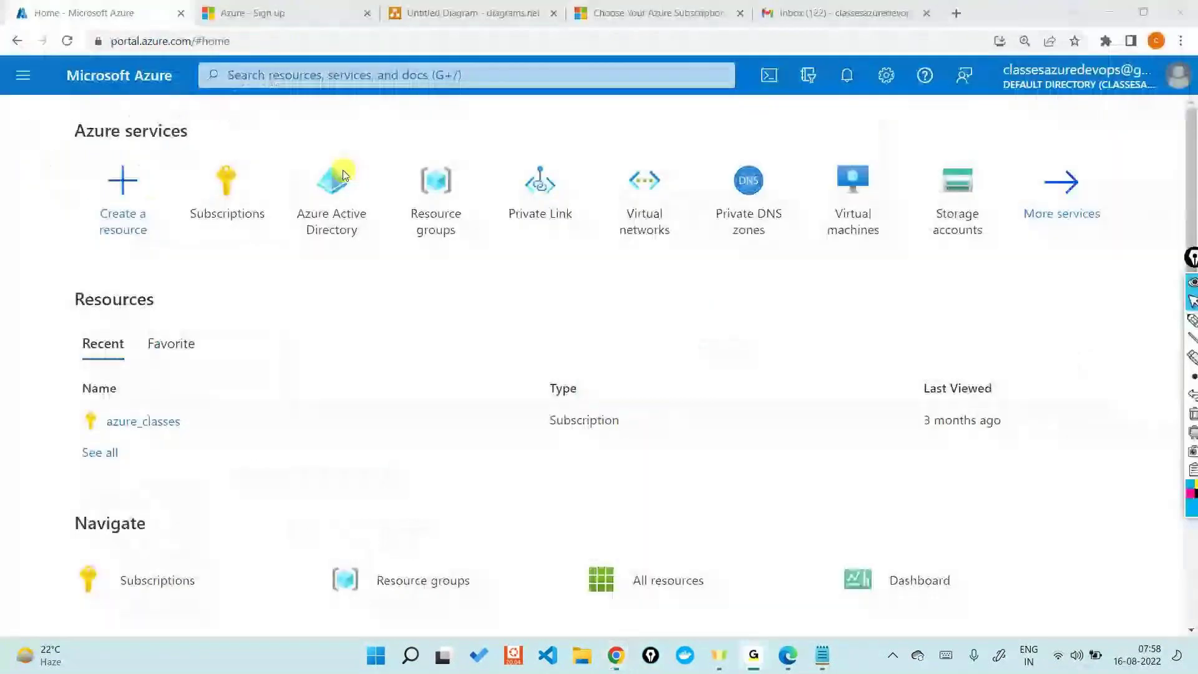